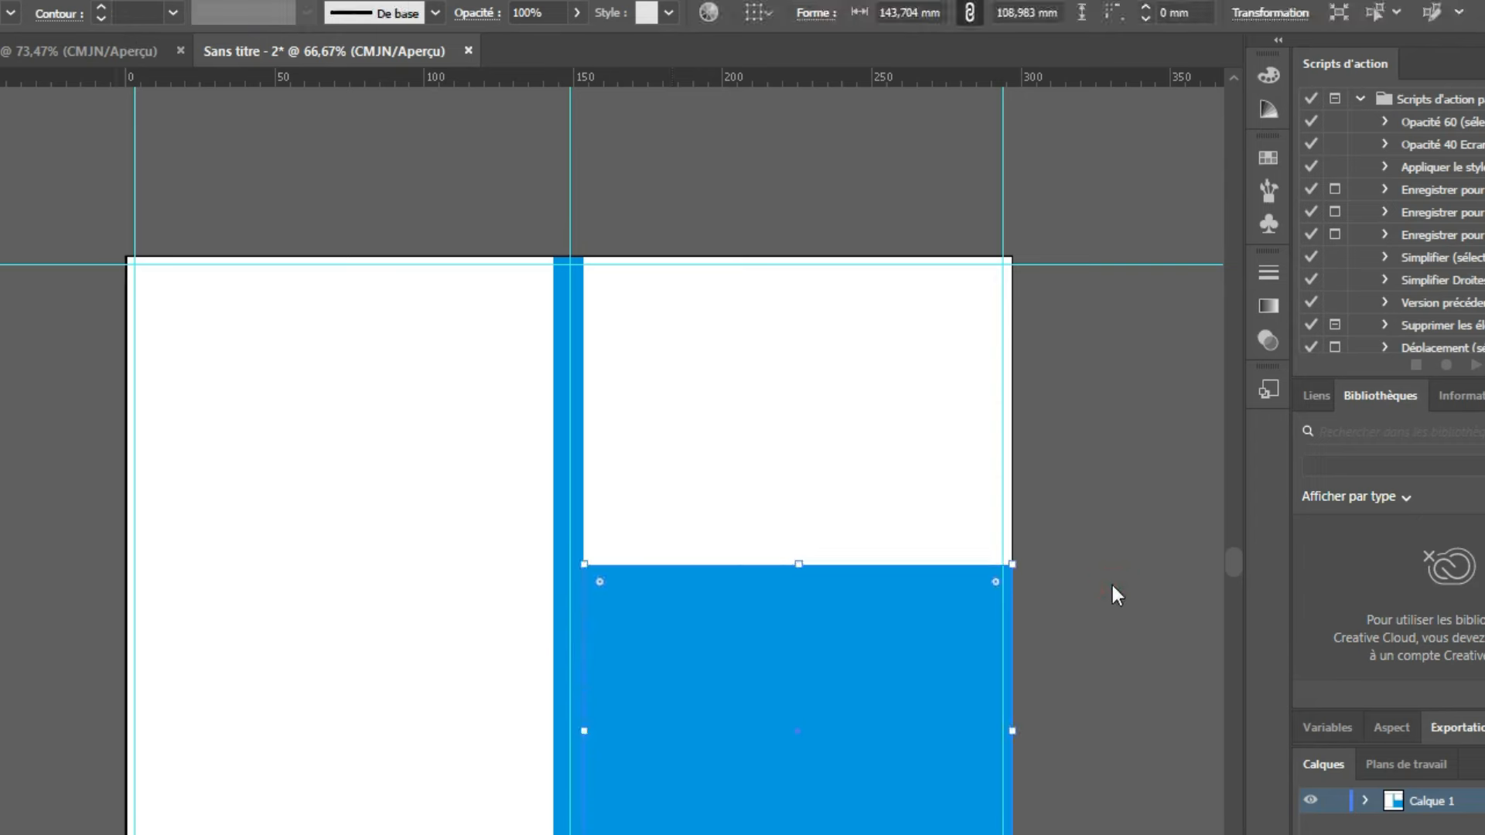
# Stretch the left page's blue rectangle up to the page's top edge and draw a small blue rectangle in the right page's upper-right corner.
pyautogui.moveTo(340, 527); pyautogui.dragTo(341, 256)
pyautogui.click(1091, 723)
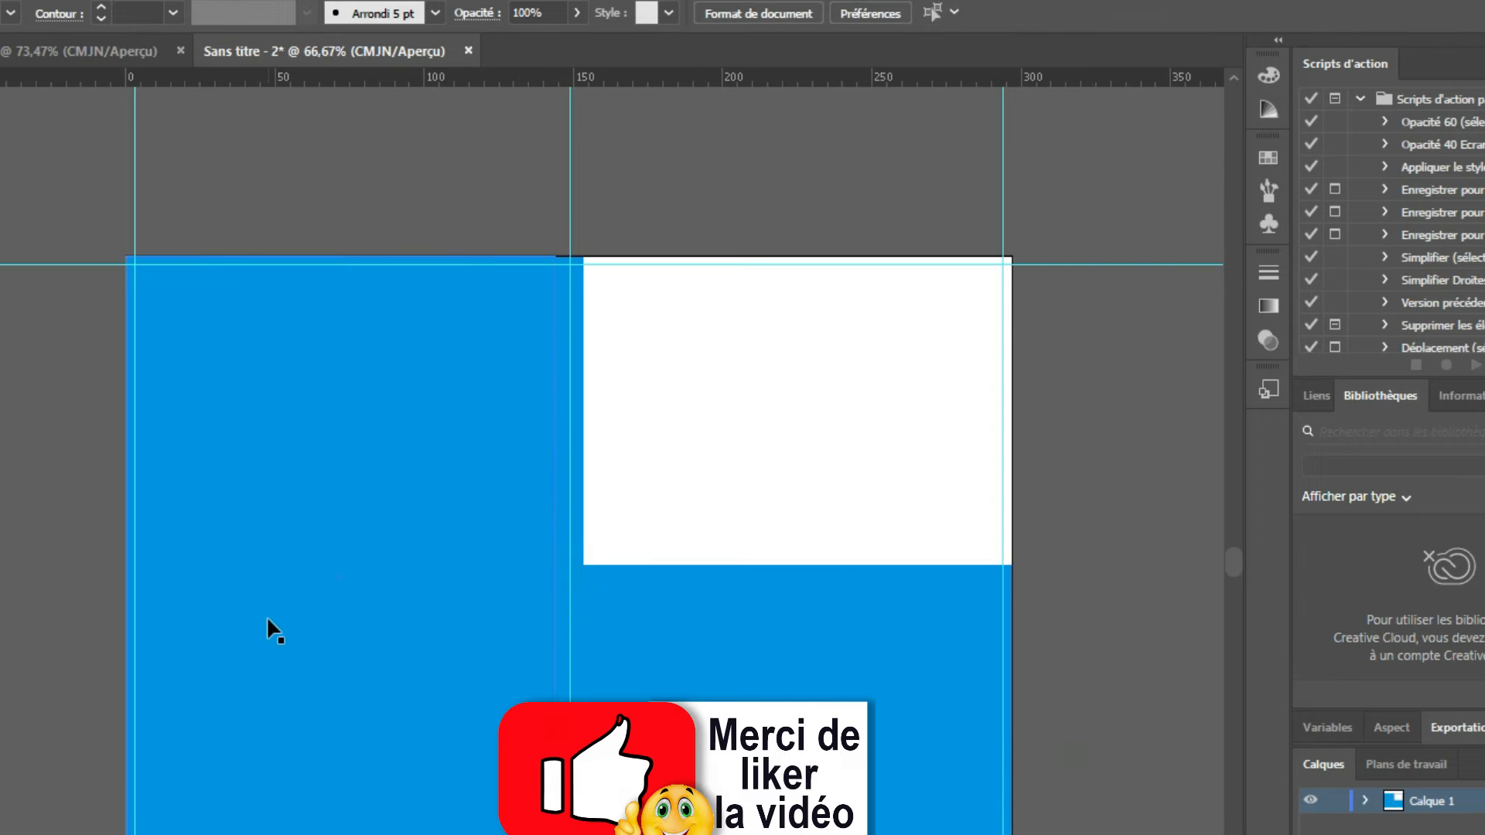
pyautogui.press('m')
pyautogui.moveTo(1012, 264)
pyautogui.mouseDown()
pyautogui.moveTo(831, 299)
pyautogui.moveTo(876, 282)
pyautogui.mouseUp()
pyautogui.press('v')
pyautogui.click(1088, 417)
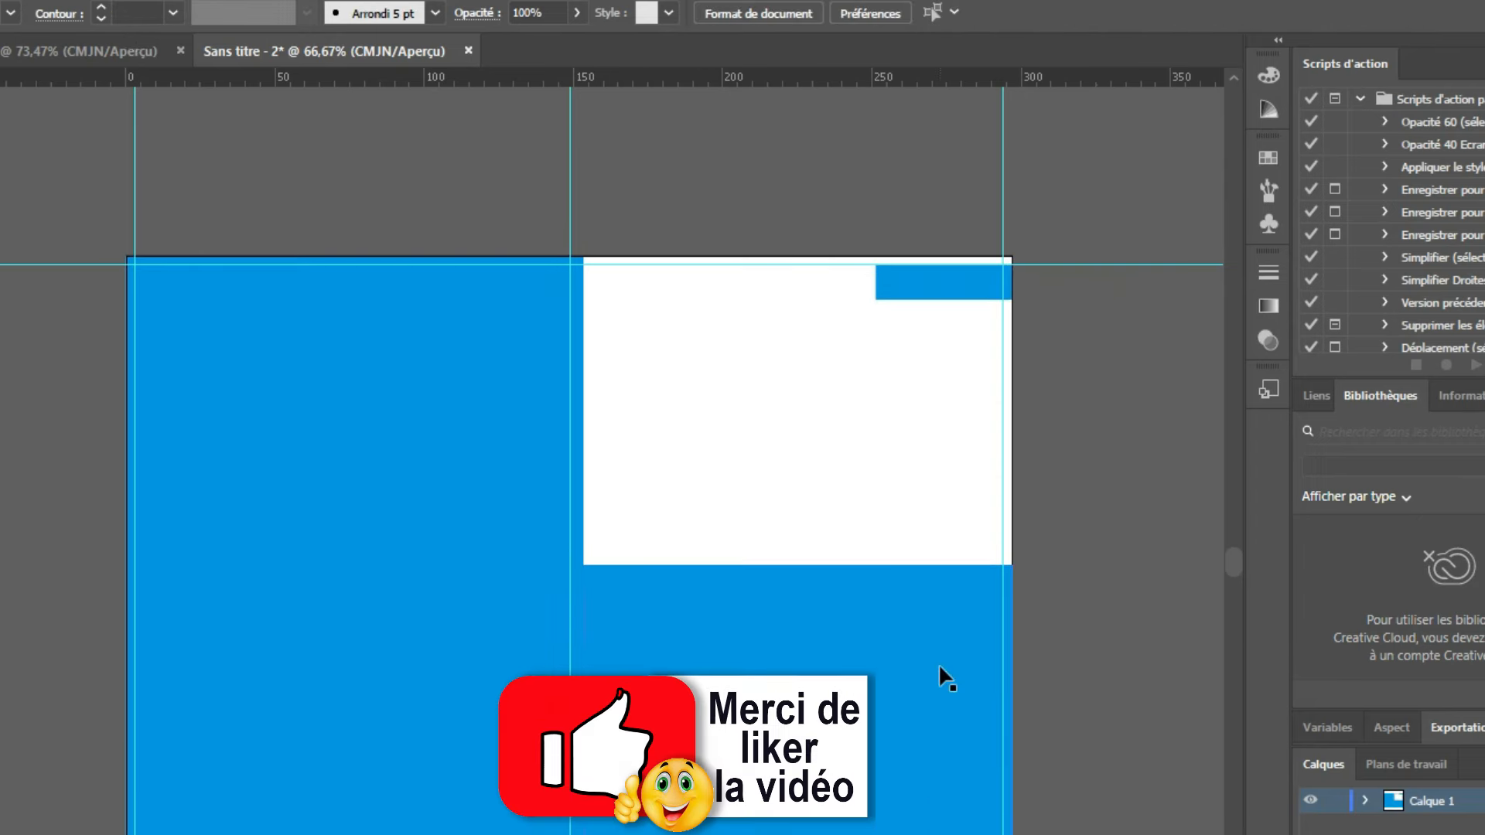
# Fill the left page's blue rectangle with a radial gradient and reverse the gradient's direction.
pyautogui.click(402, 572)
pyautogui.click(11, 13)
pyautogui.click(2, 100)
pyautogui.click(1268, 307)
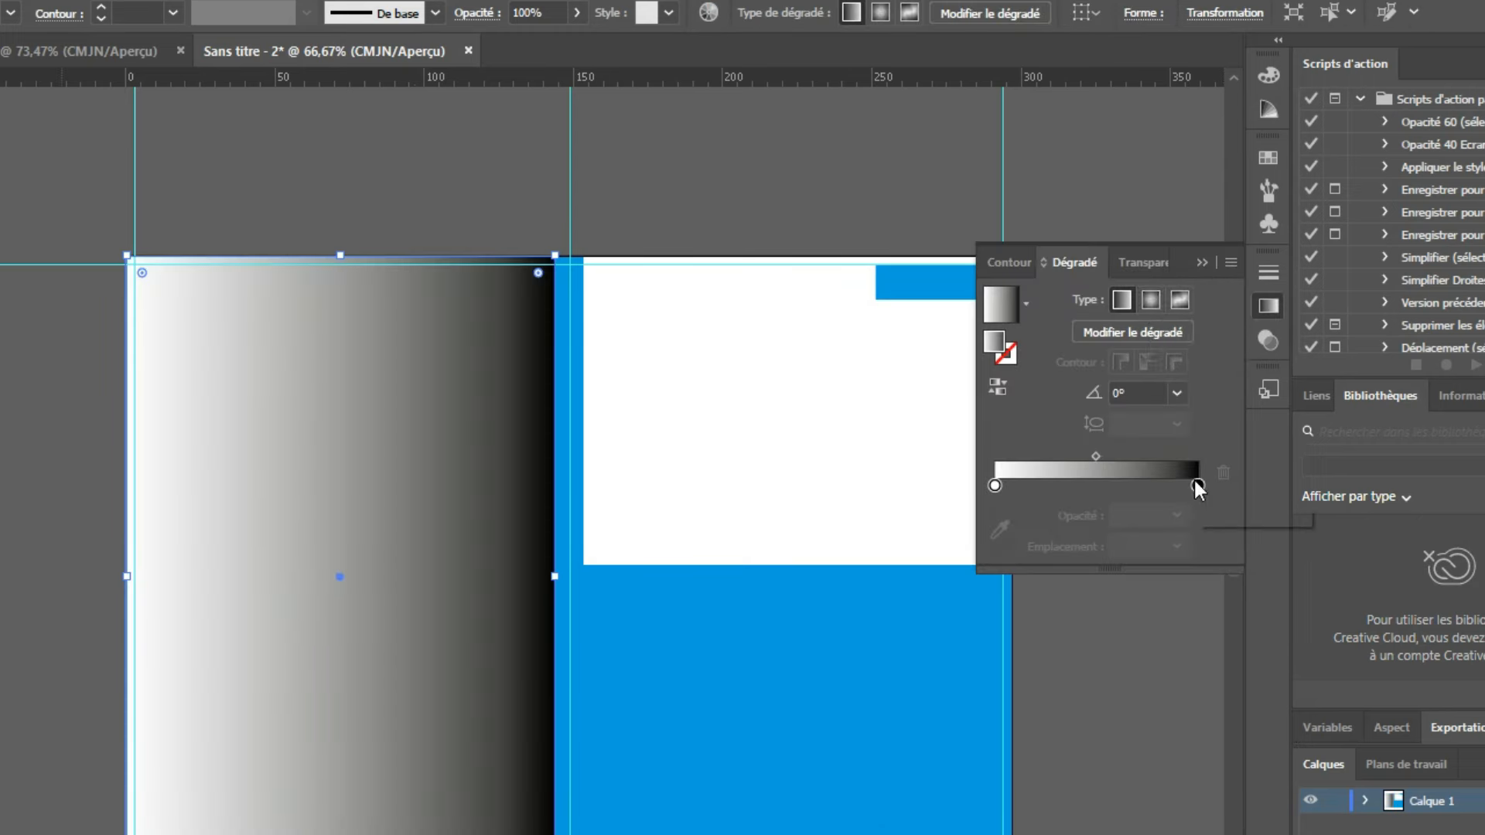
pyautogui.click(1150, 300)
pyautogui.click(997, 387)
# Colour the gradient's outer stop blue (C 85, M 50, J 0, N 0) and its inner stop a lighter cyan blue.
pyautogui.doubleClick(994, 486)
pyautogui.click(1019, 577)
pyautogui.doubleClick(1198, 486)
pyautogui.click(1018, 577)
pyautogui.doubleClick(994, 485)
pyautogui.click(889, 569)
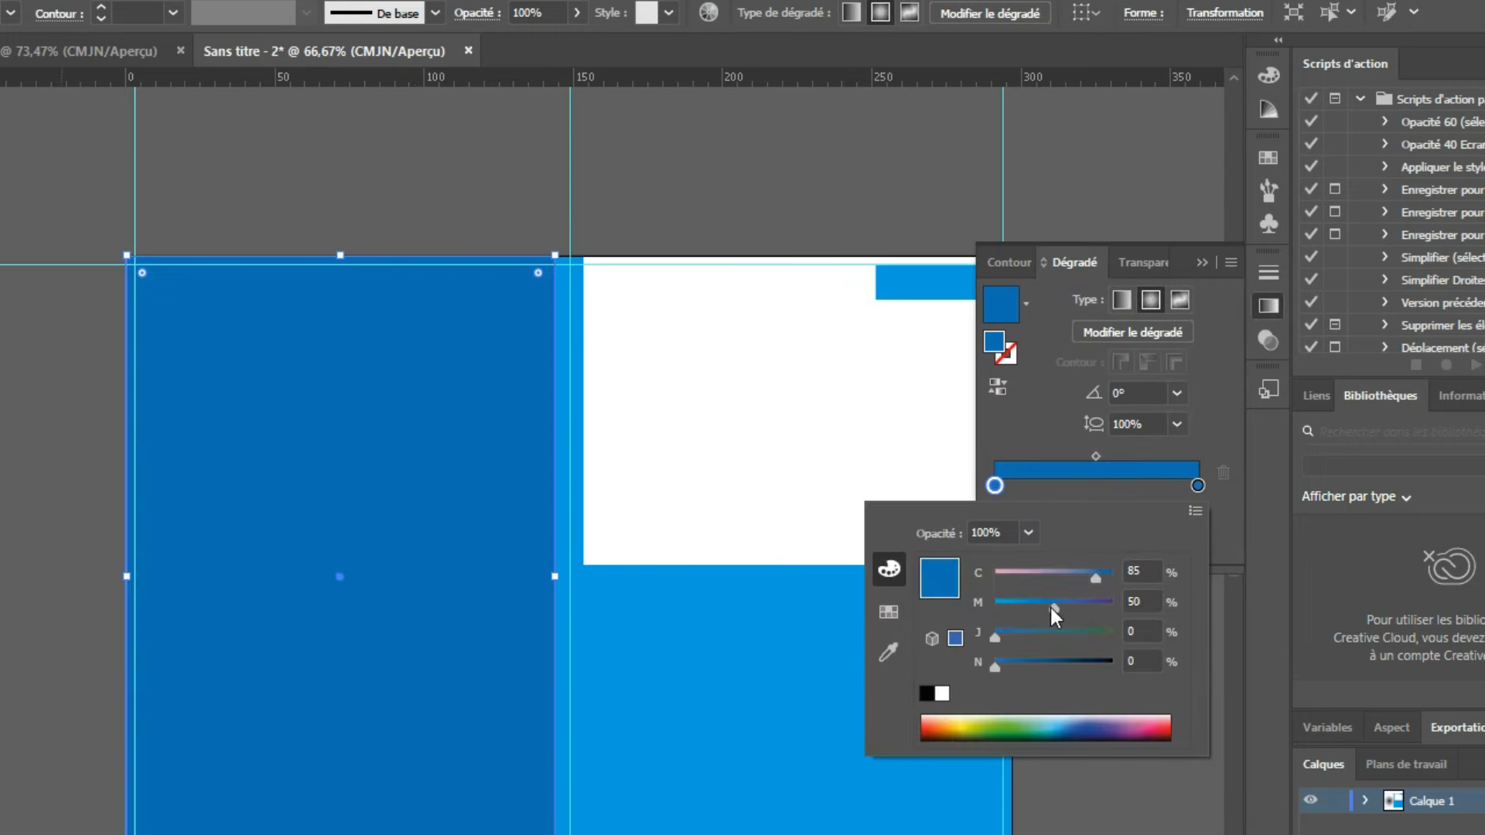
pyautogui.moveTo(1054, 606); pyautogui.dragTo(1014, 606)
pyautogui.moveTo(1097, 578); pyautogui.dragTo(1197, 563)
pyautogui.click(761, 184)
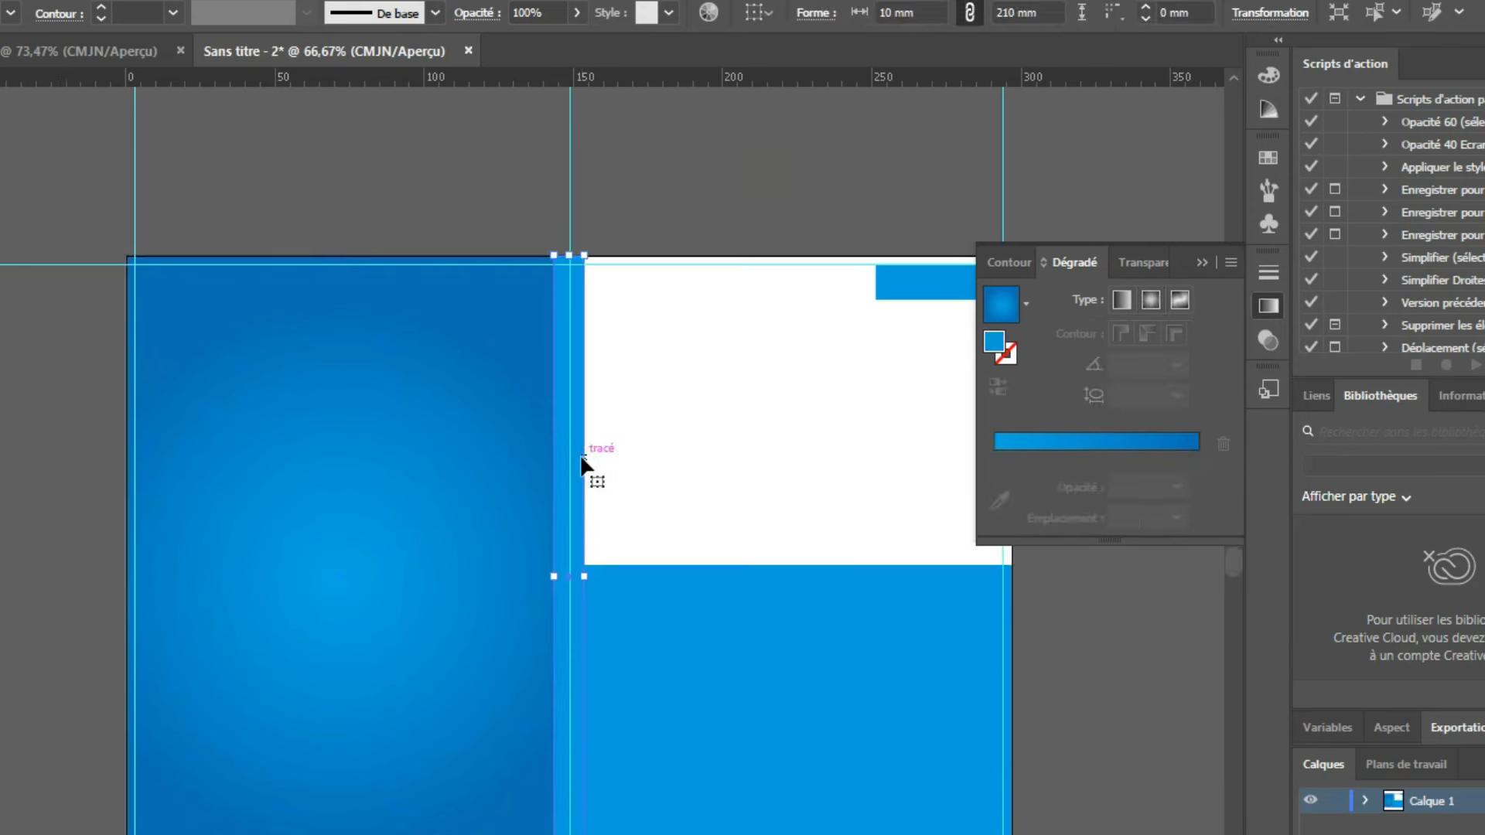
# Fill the spine strip with a linear gradient in the same two blues as the left page's rectangle.
pyautogui.click(348, 507)
pyautogui.press('g')
pyautogui.press('v')
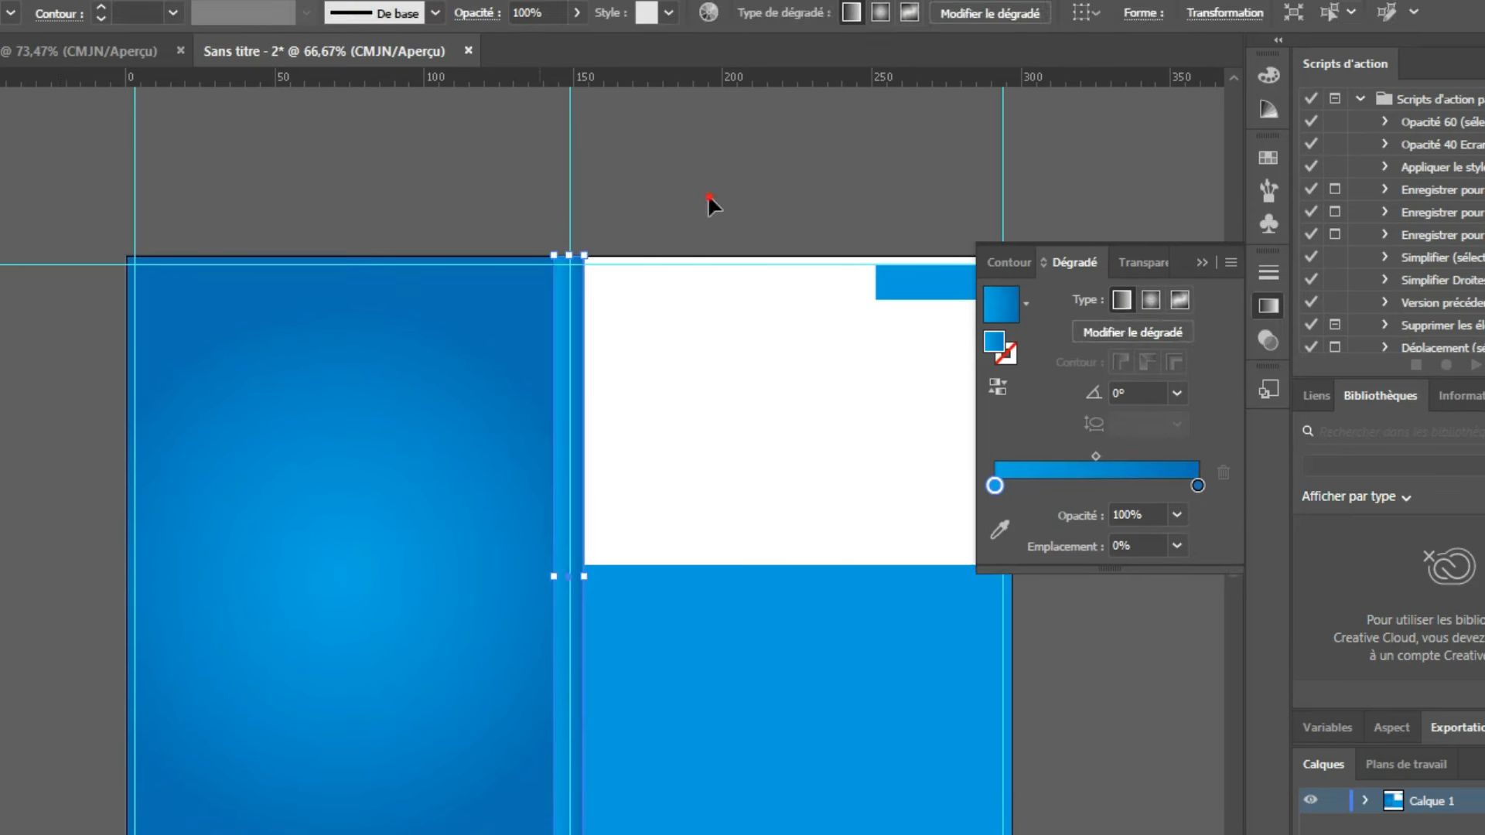
pyautogui.click(576, 183)
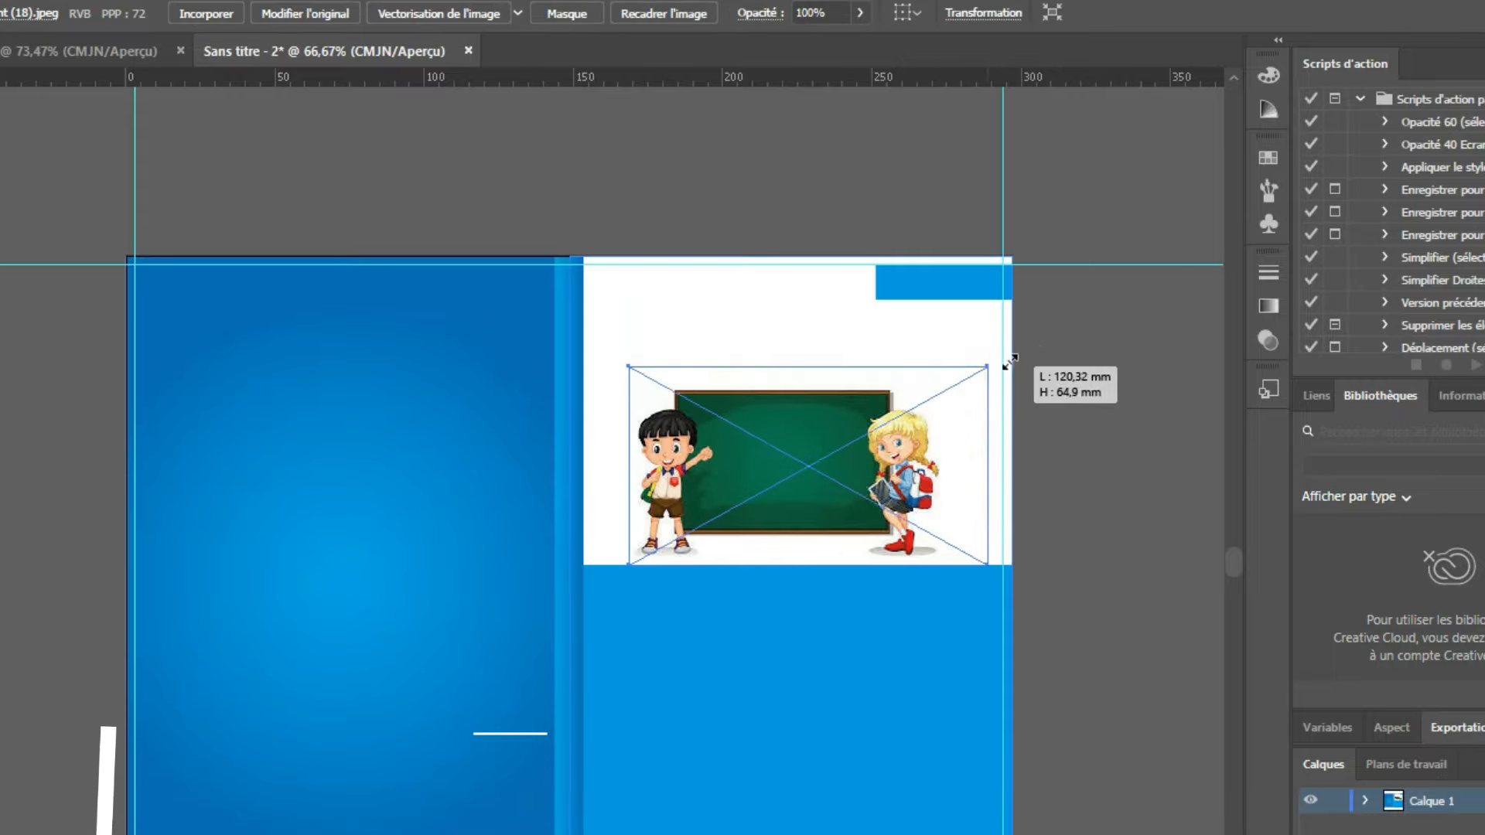
# Resize the schoolchildren and blackboard image in the white area of the right page.
pyautogui.moveTo(631, 530); pyautogui.dragTo(595, 580)
pyautogui.click(1136, 682)
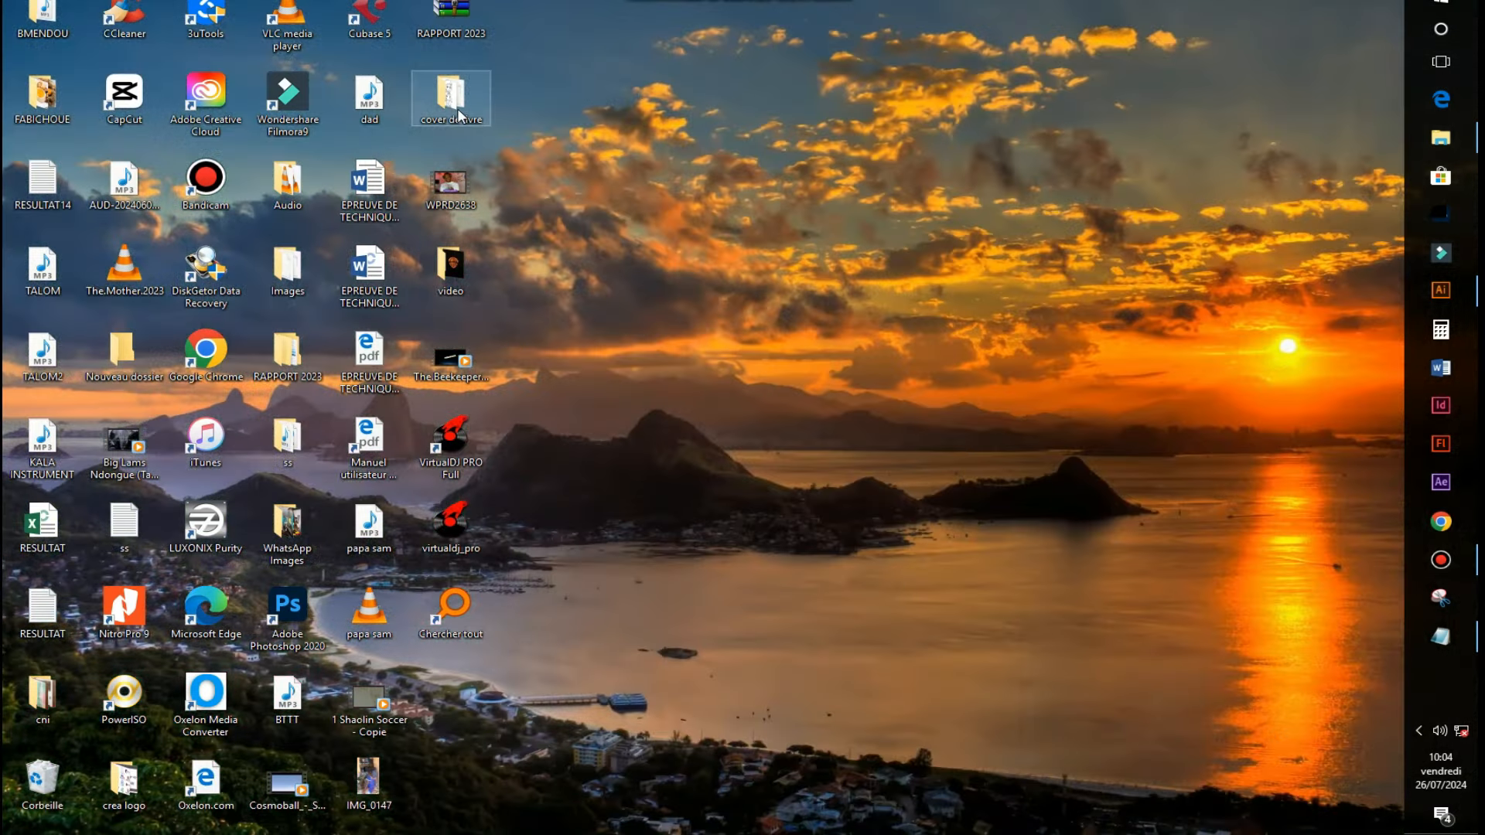
# Open the cover de livre folder on the desktop and examine the images supplied for the cover.
pyautogui.doubleClick(458, 112)
pyautogui.click(462, 116)
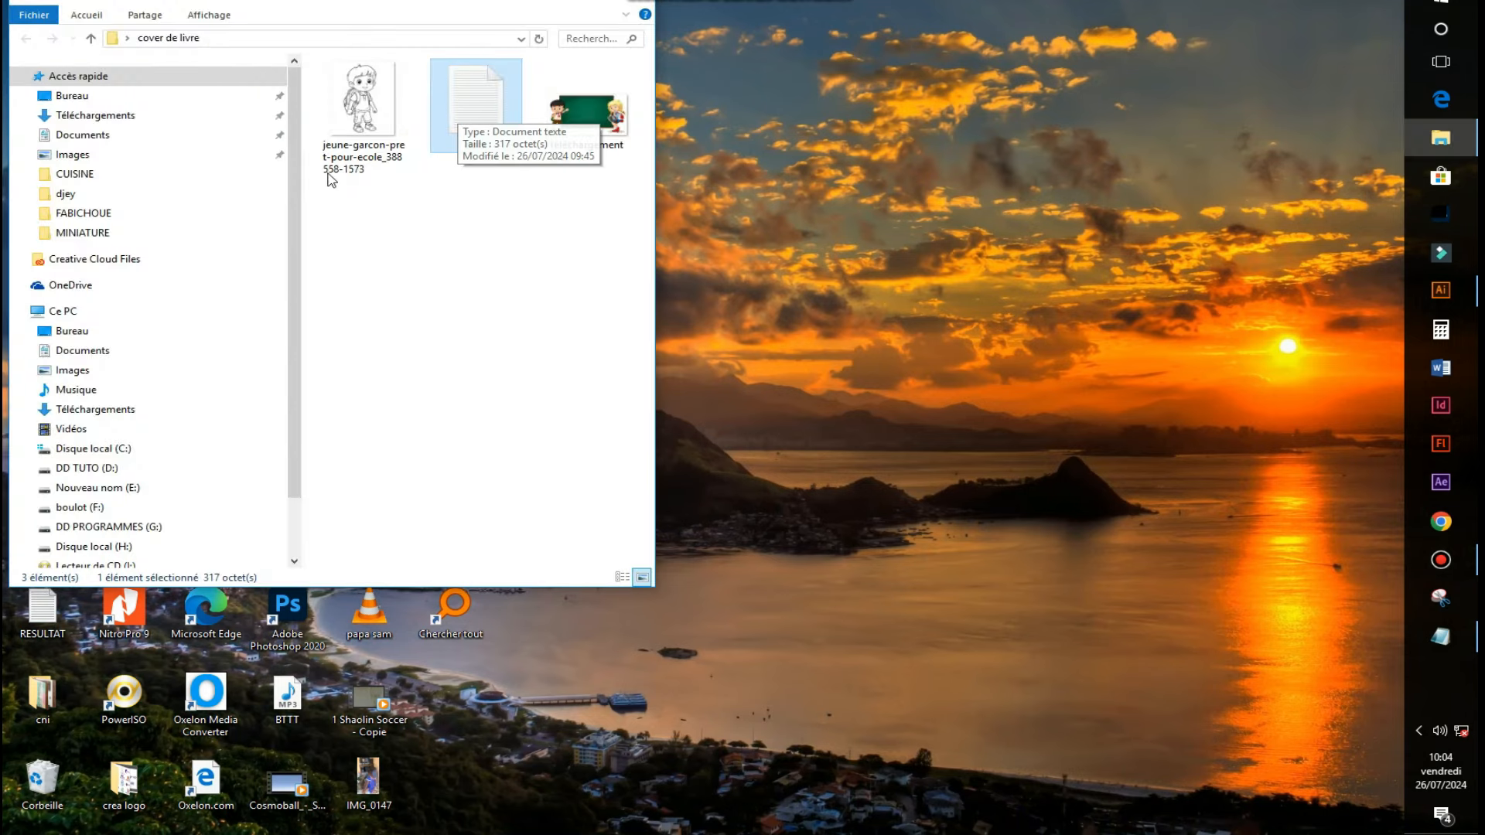
pyautogui.click(337, 138)
pyautogui.click(616, 142)
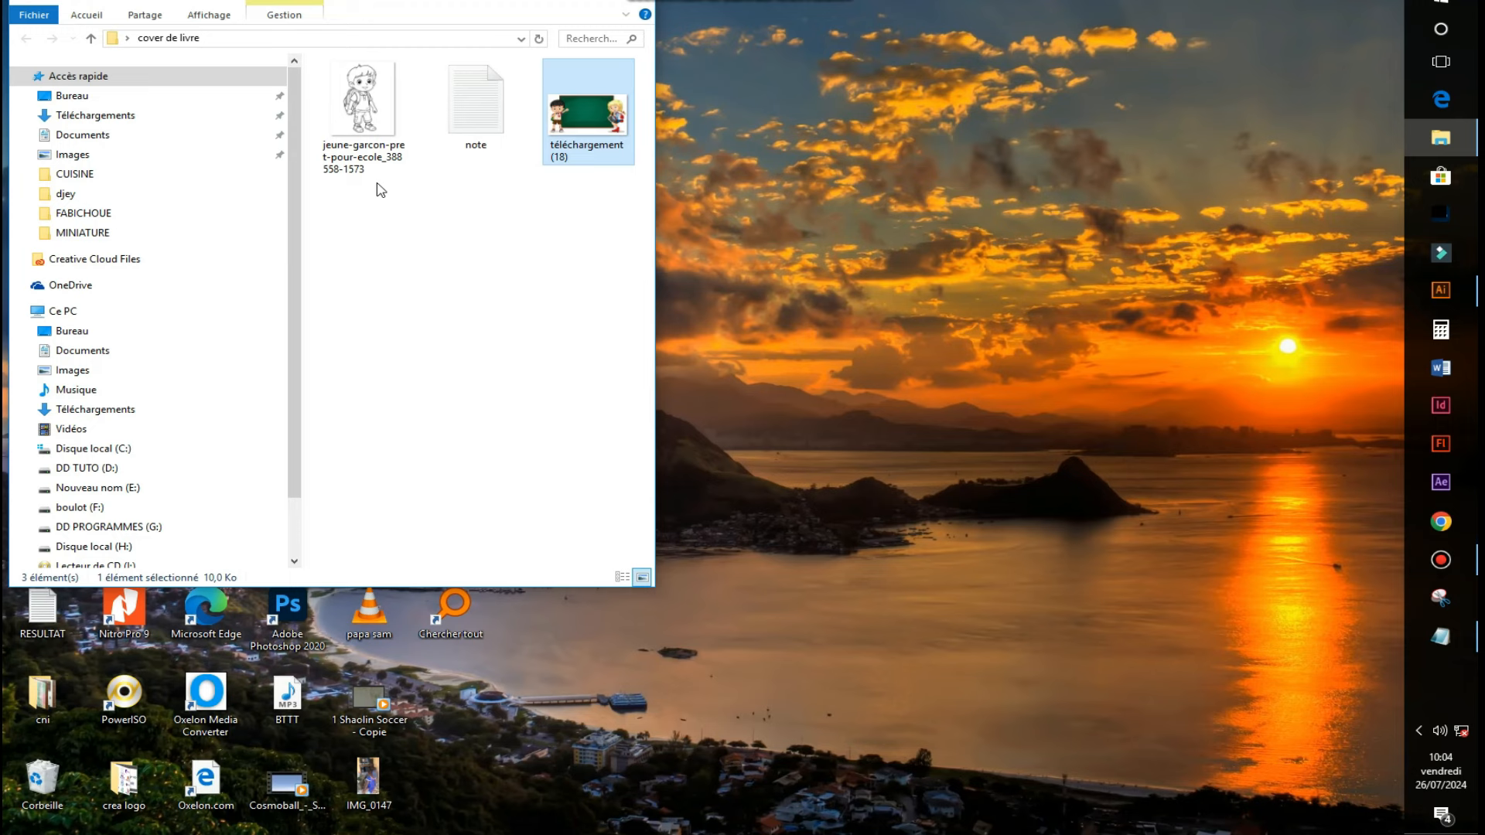
# Read the cover brief in the note text file, then put away the note and its folder.
pyautogui.click(464, 122)
pyautogui.doubleClick(463, 124)
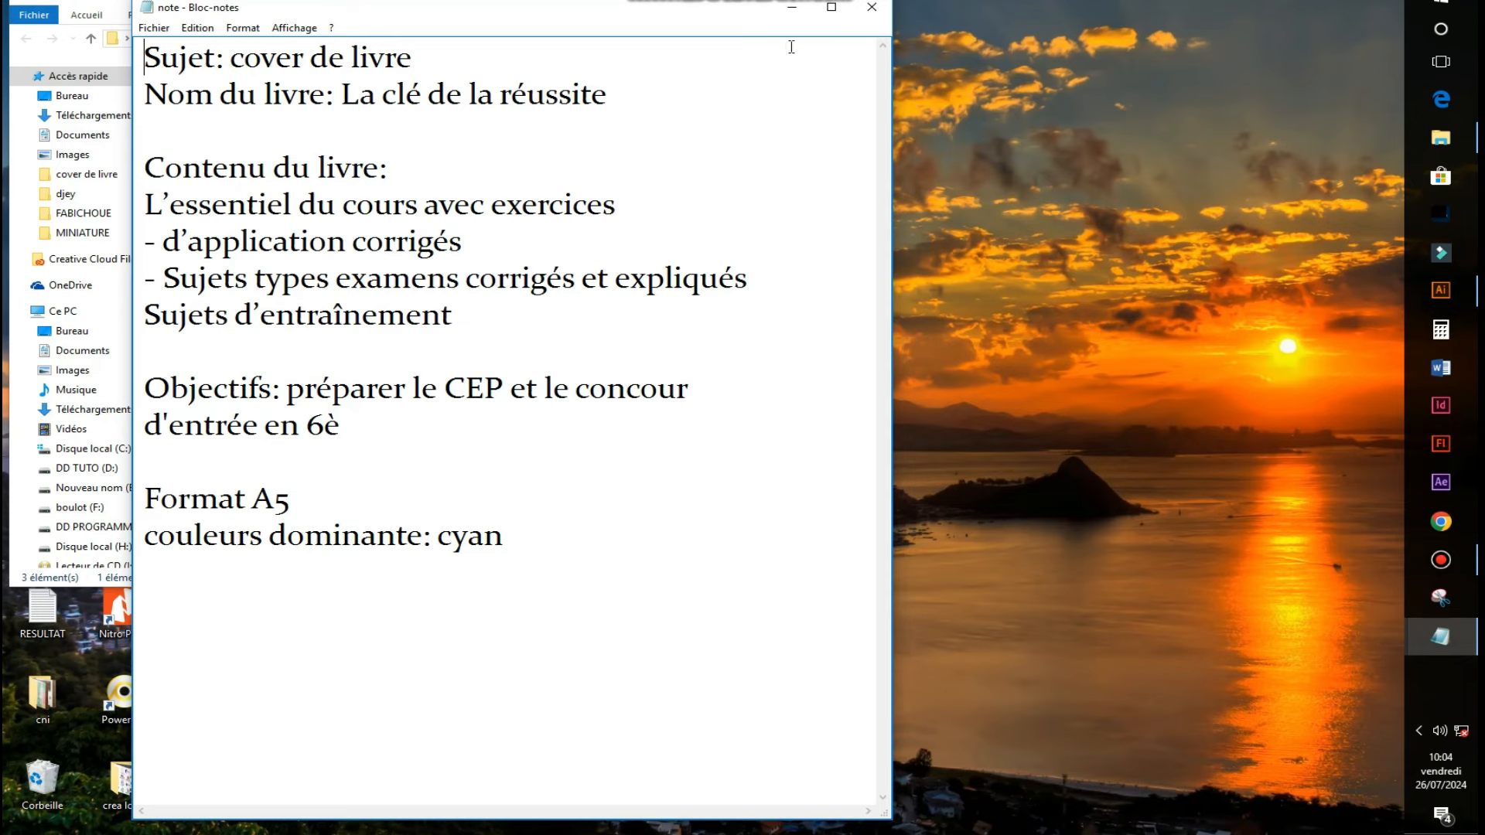
pyautogui.click(793, 9)
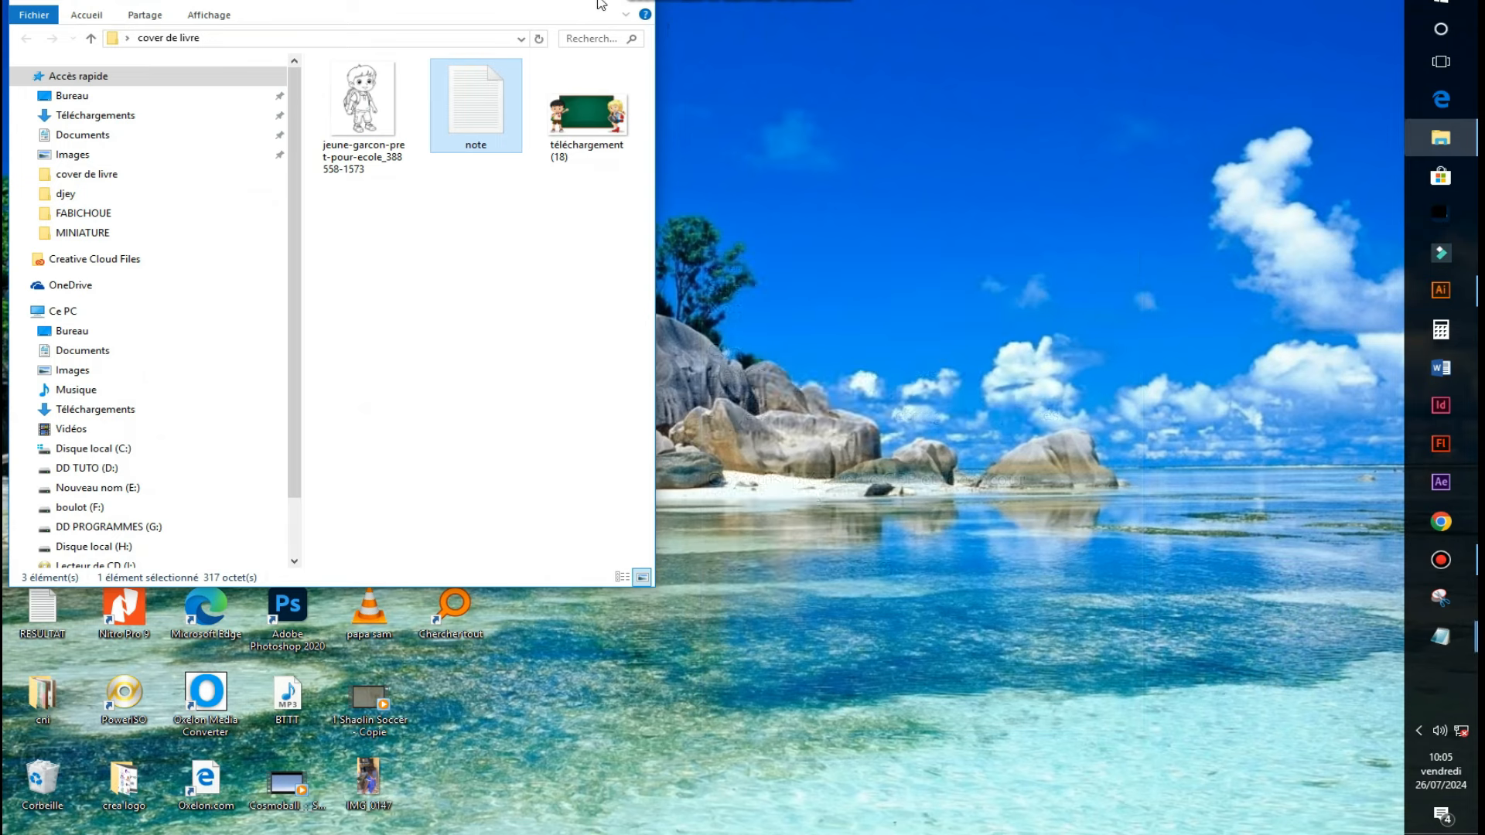
pyautogui.click(635, 3)
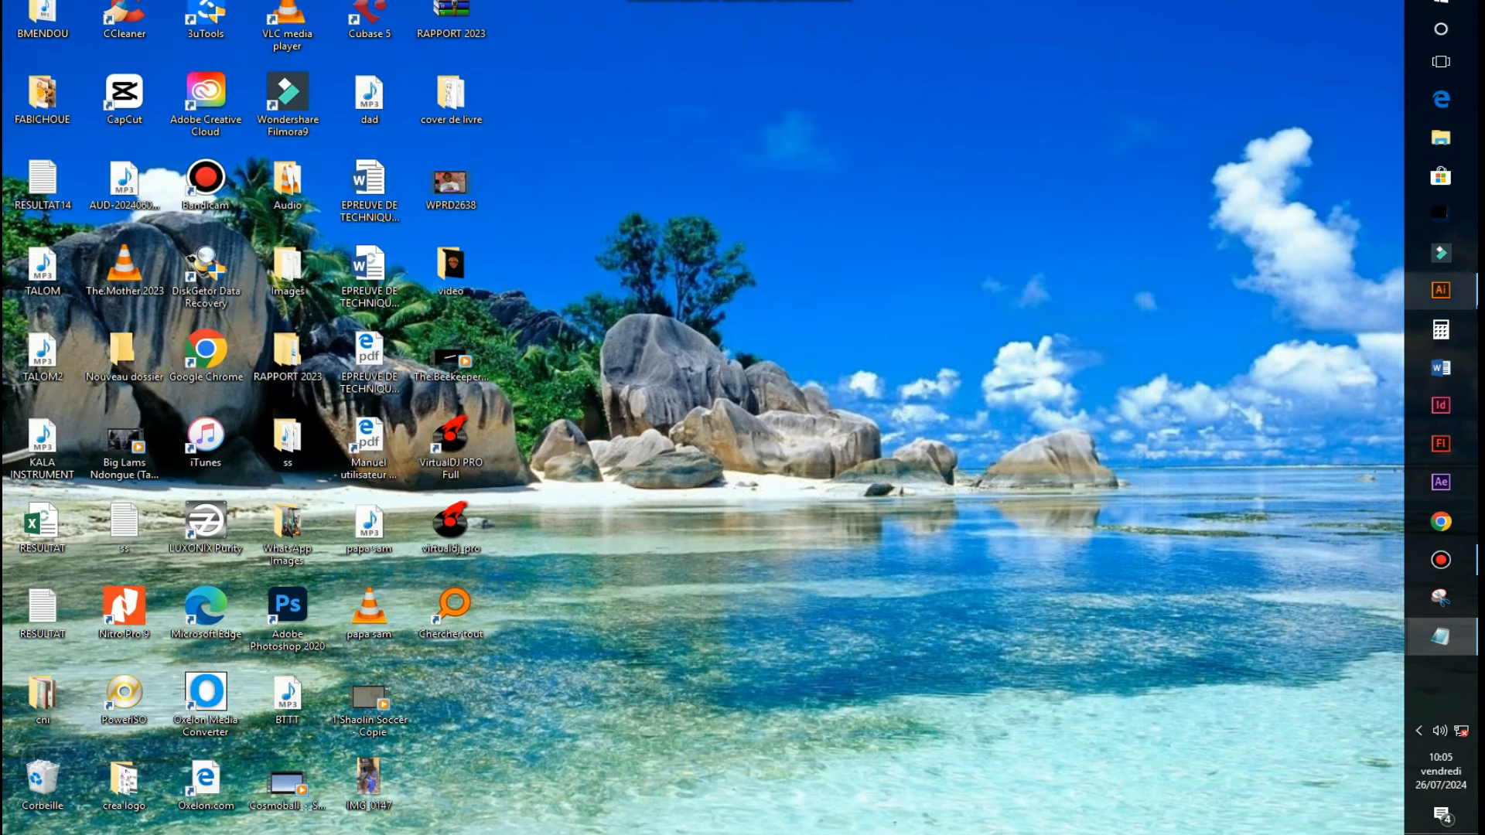
# Switch to Illustrator and create a new A4 print document in landscape orientation, 297 x 210 mm.
pyautogui.click(1461, 294)
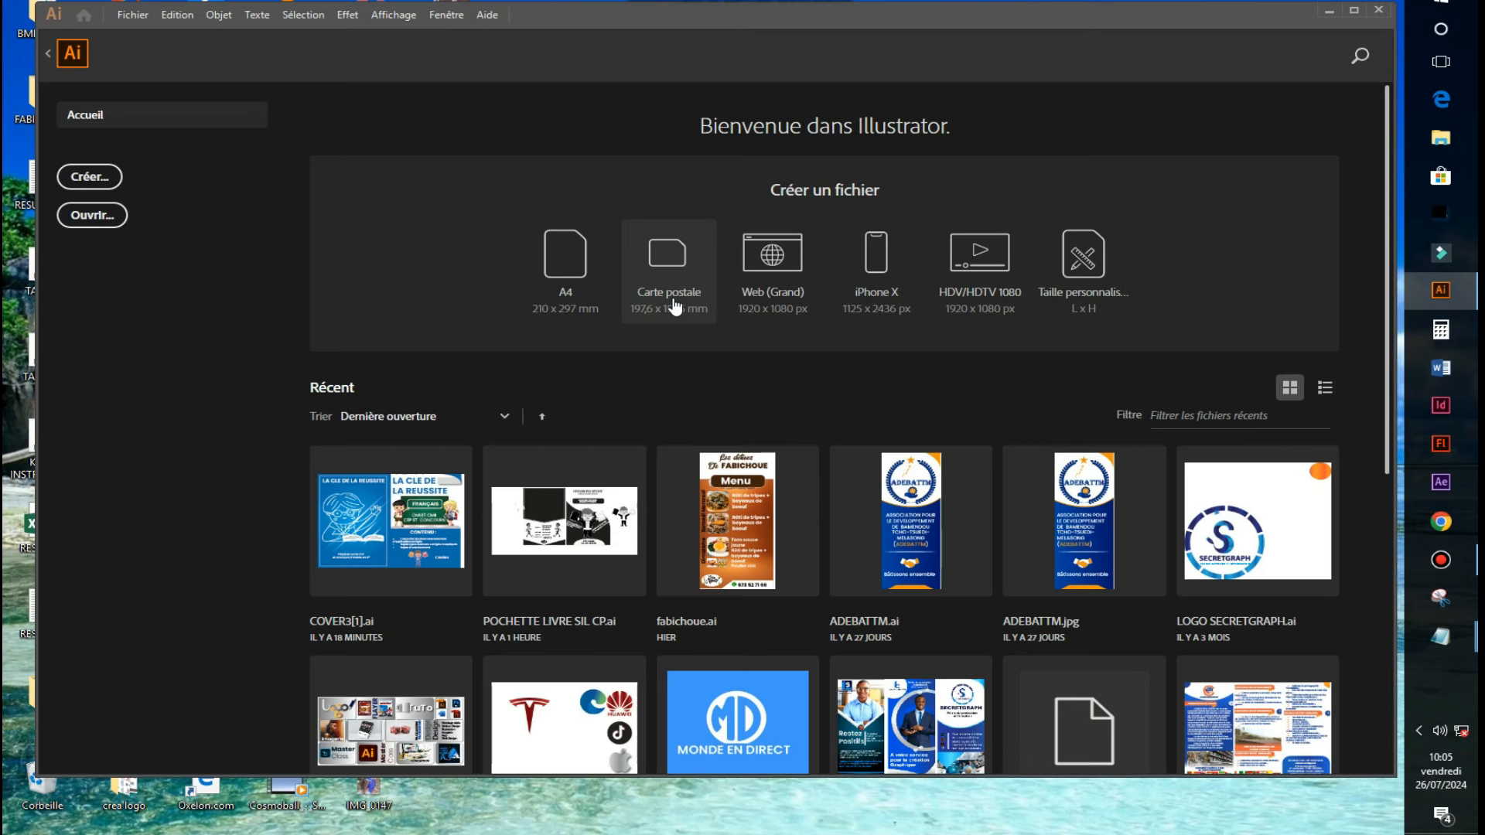
pyautogui.click(99, 182)
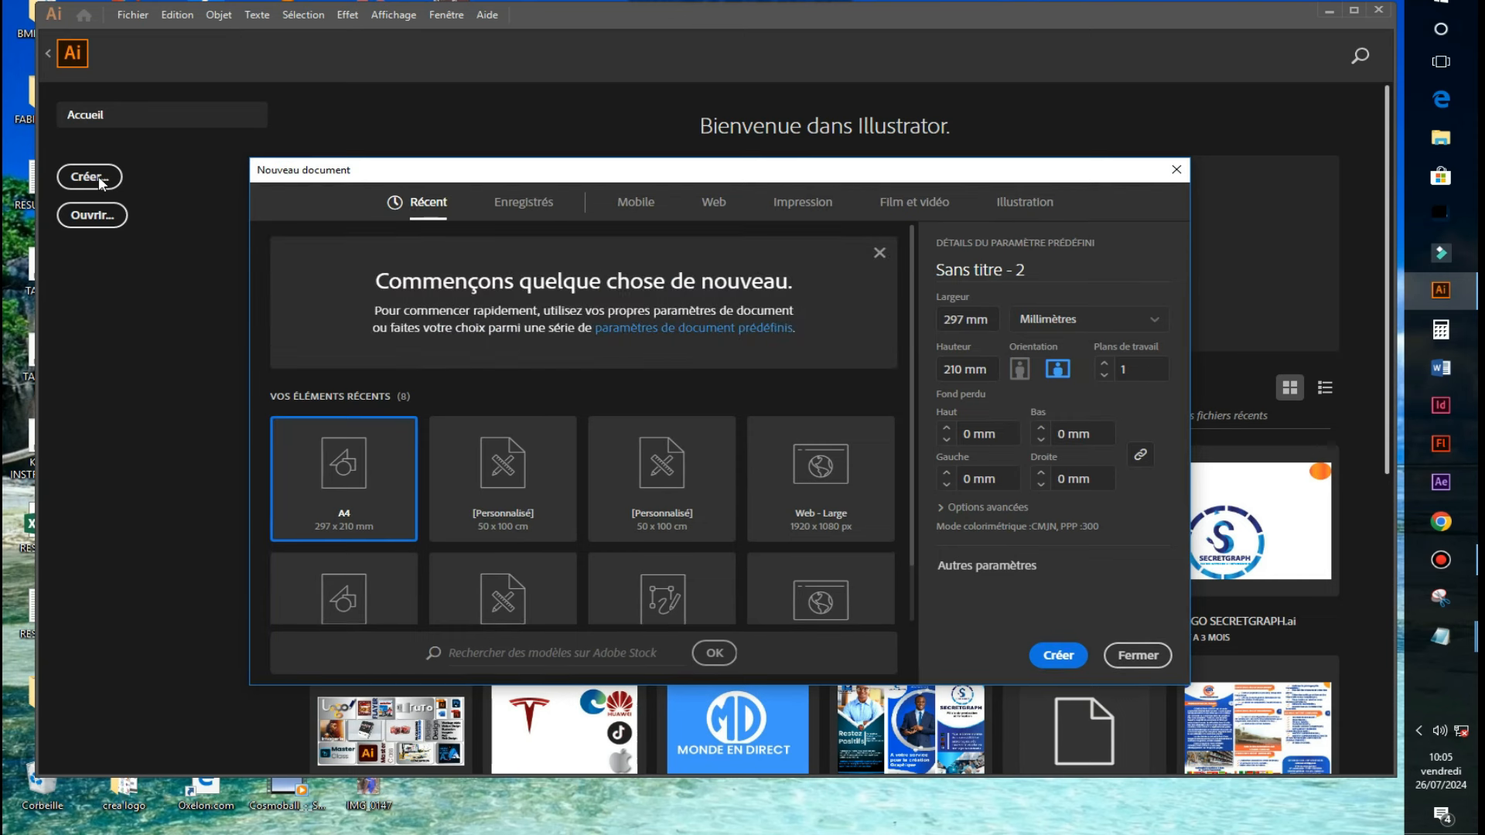
pyautogui.click(803, 210)
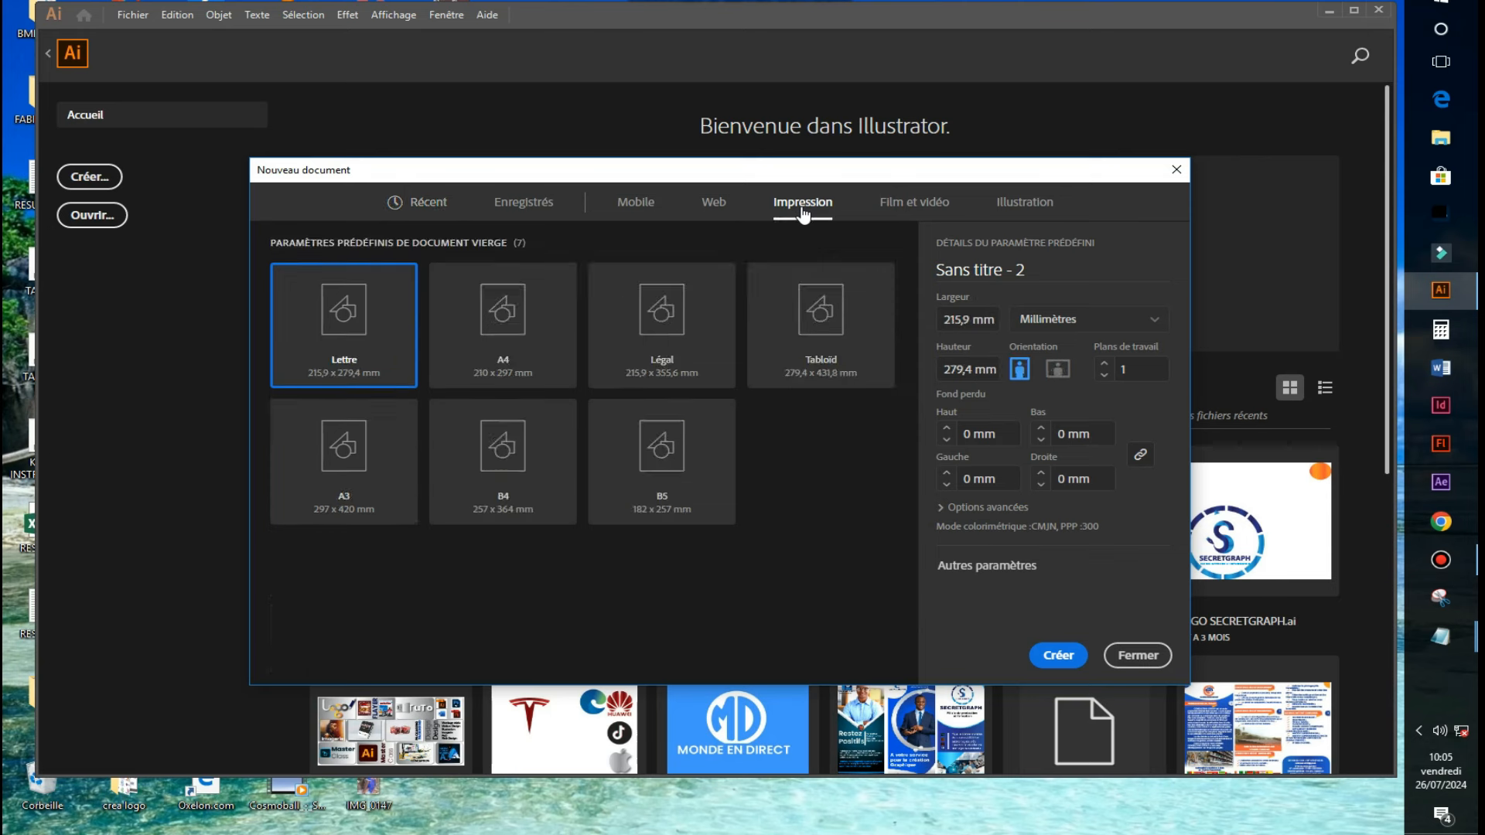
pyautogui.click(505, 312)
pyautogui.click(1057, 370)
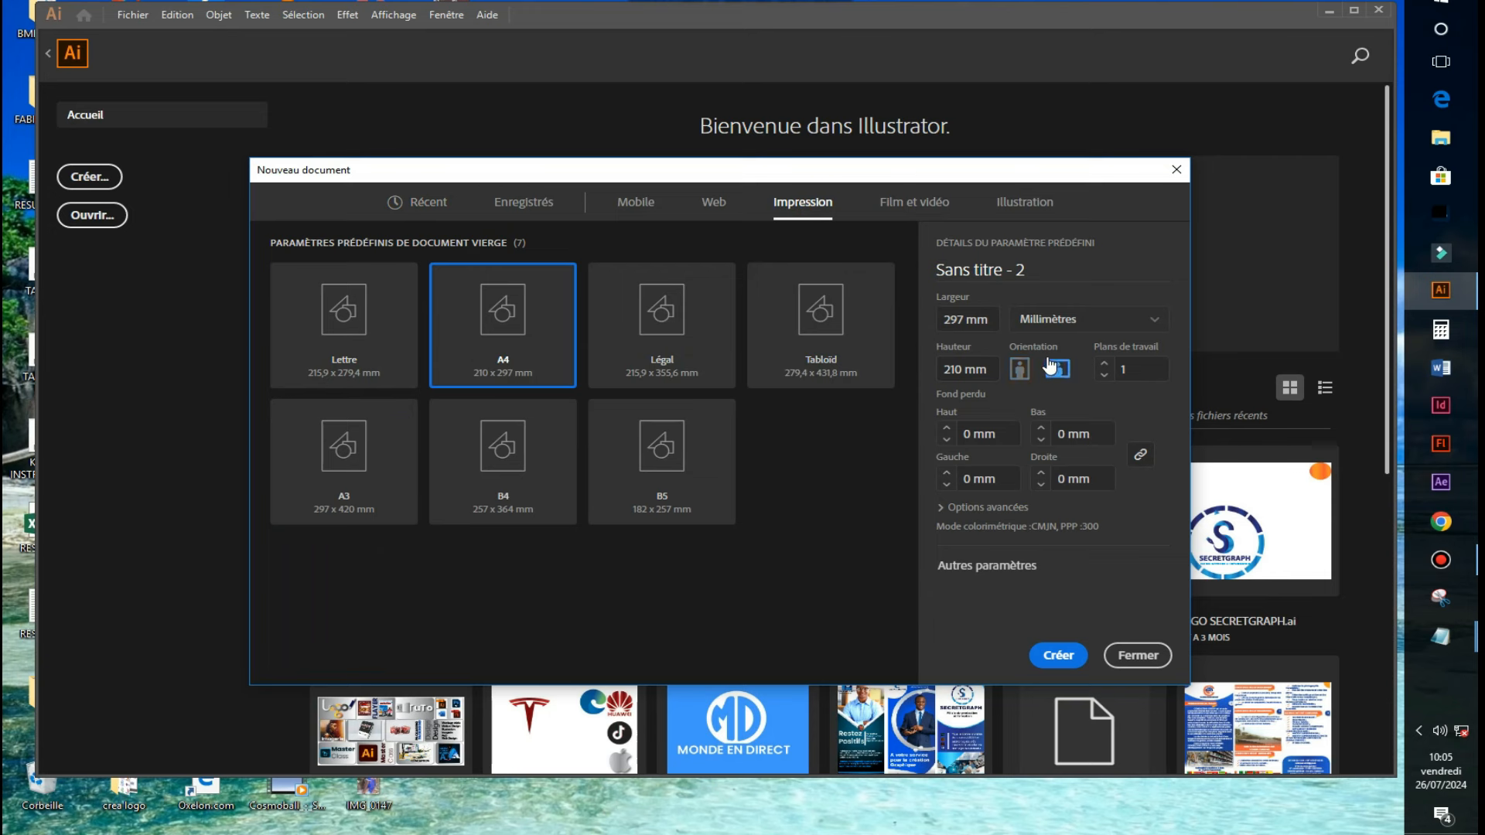
pyautogui.click(1067, 657)
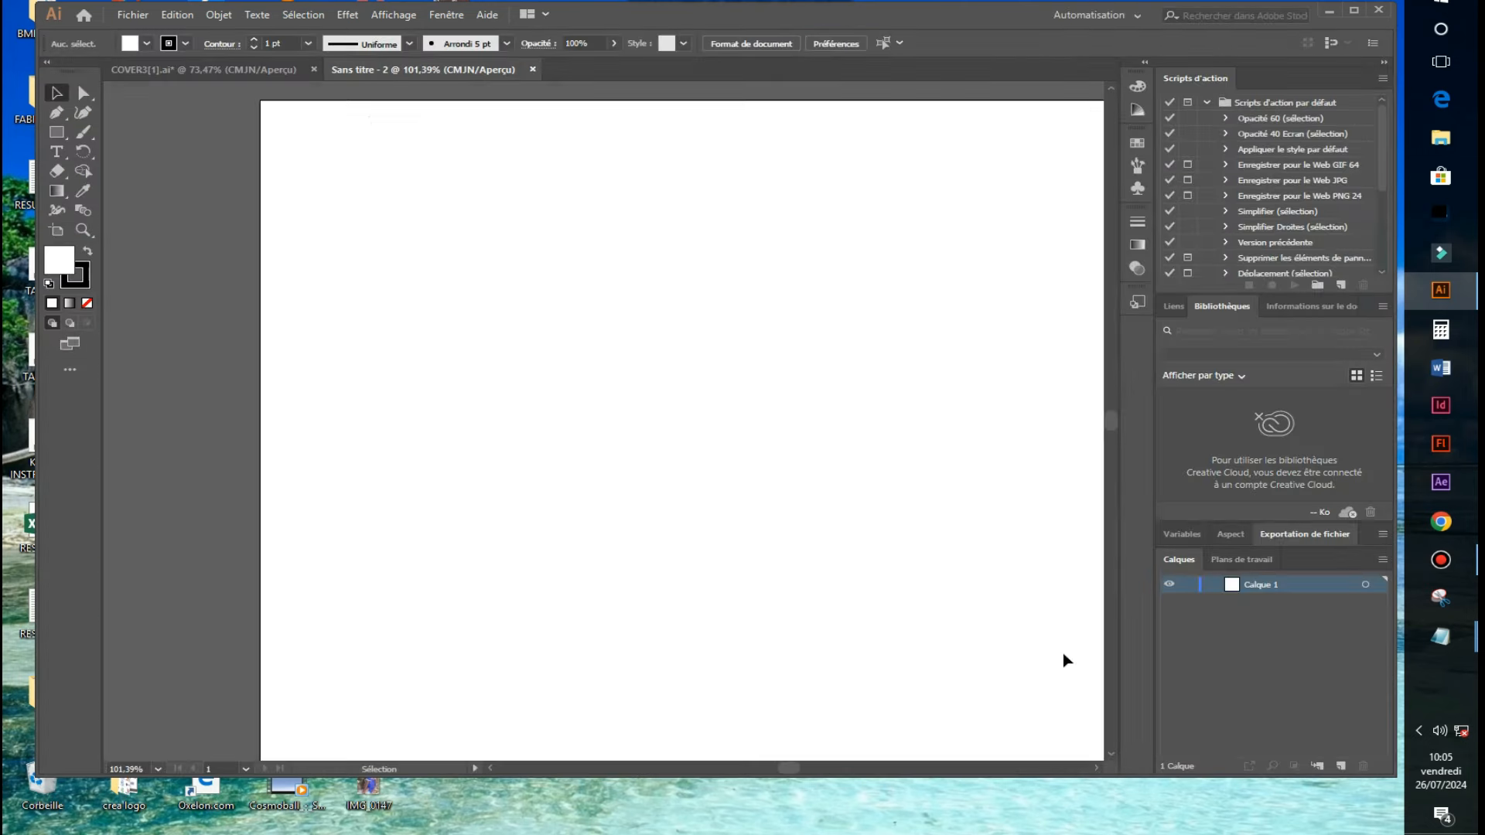
# Draw a rectangle about 57 mm wide and 210 mm high along the page's left edge.
pyautogui.hotkey('ctrl', '-')
pyautogui.hotkey('ctrl', '-')
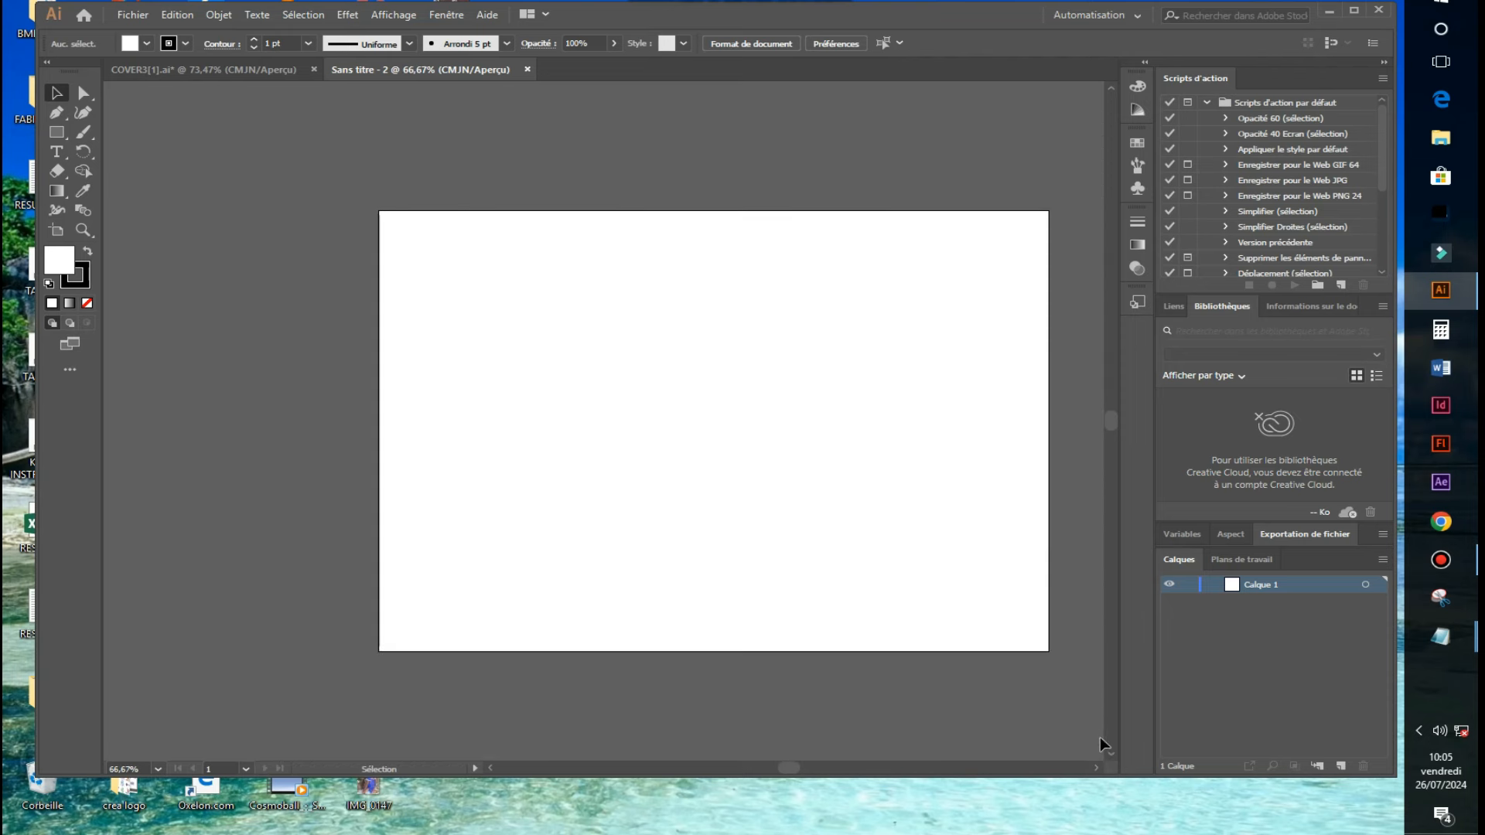
pyautogui.click(1096, 768)
pyautogui.click(1096, 767)
pyautogui.click(1096, 767)
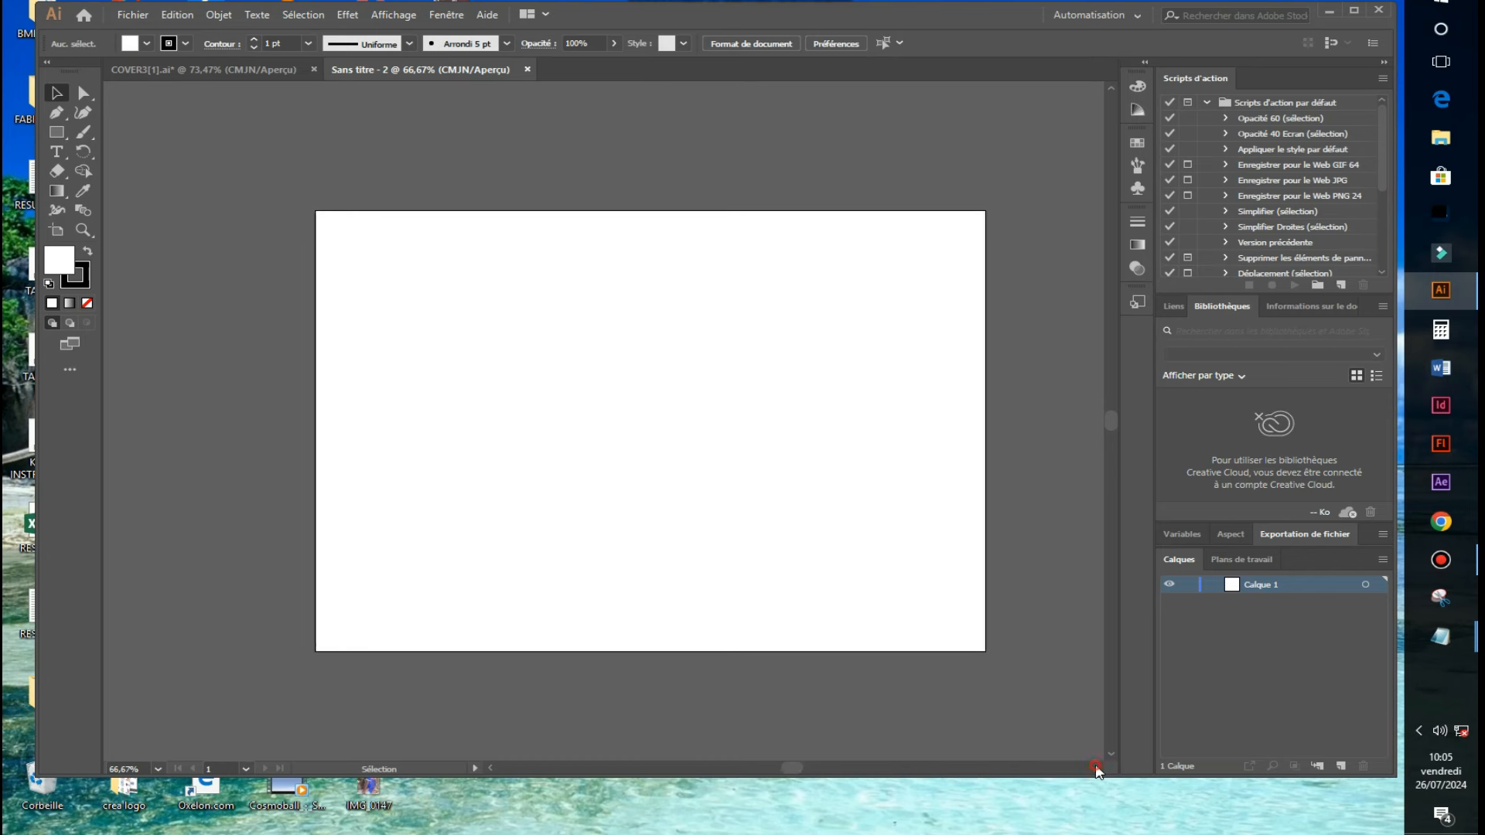
pyautogui.click(1095, 767)
pyautogui.click(1096, 767)
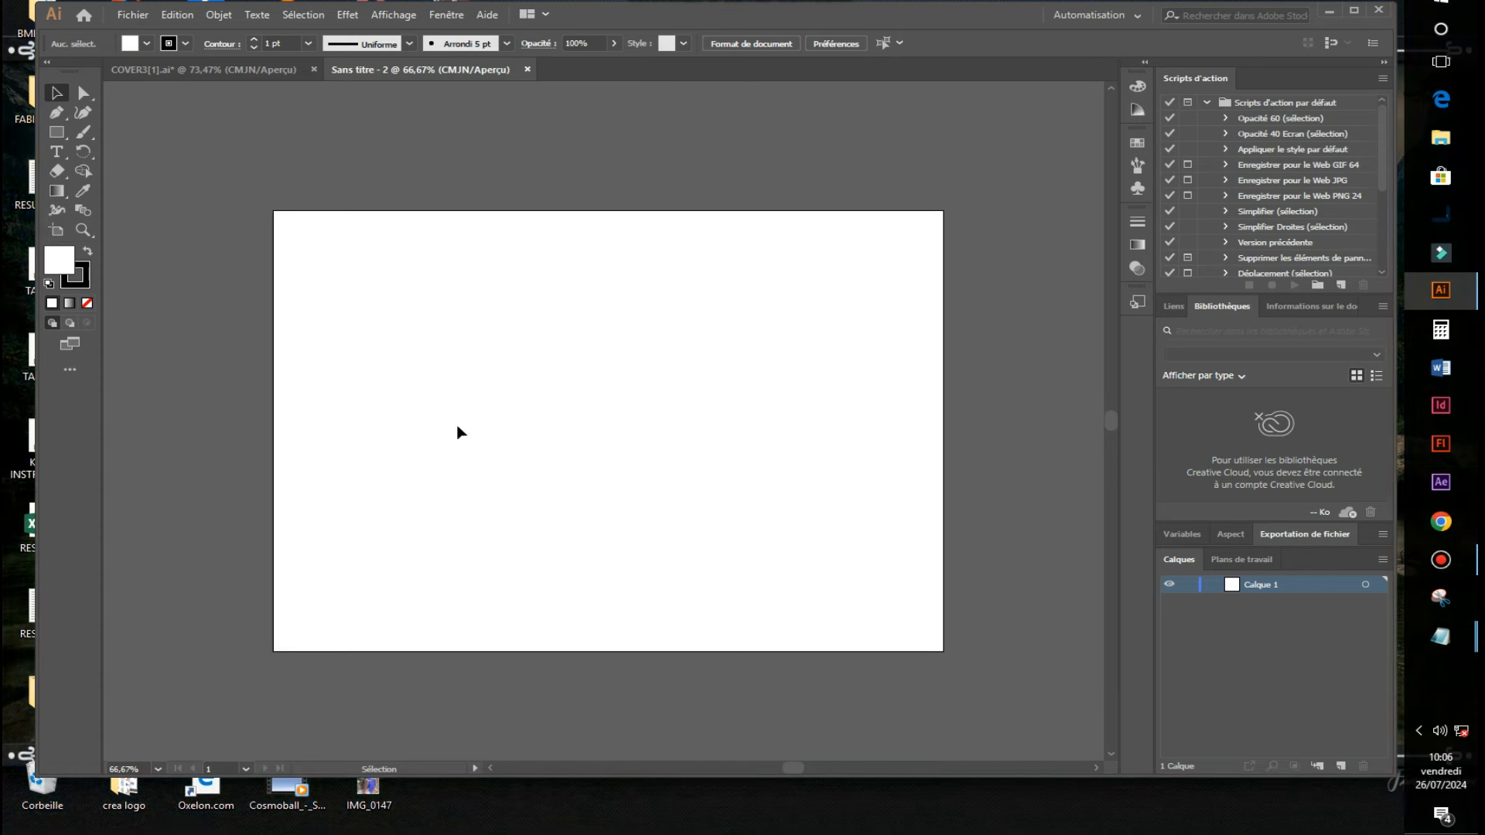
pyautogui.click(57, 132)
pyautogui.moveTo(272, 210); pyautogui.dragTo(402, 652)
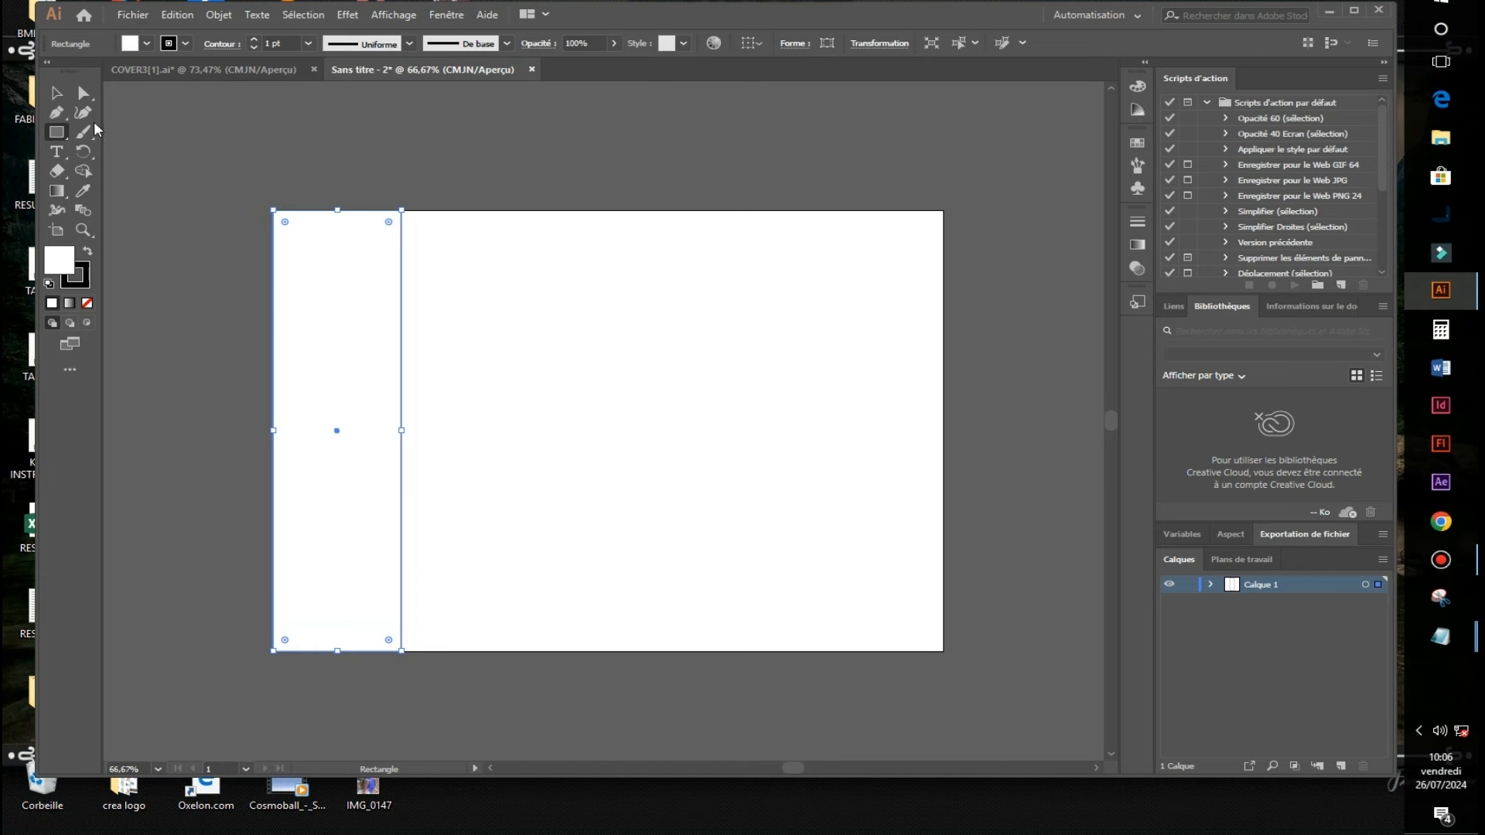
pyautogui.click(56, 93)
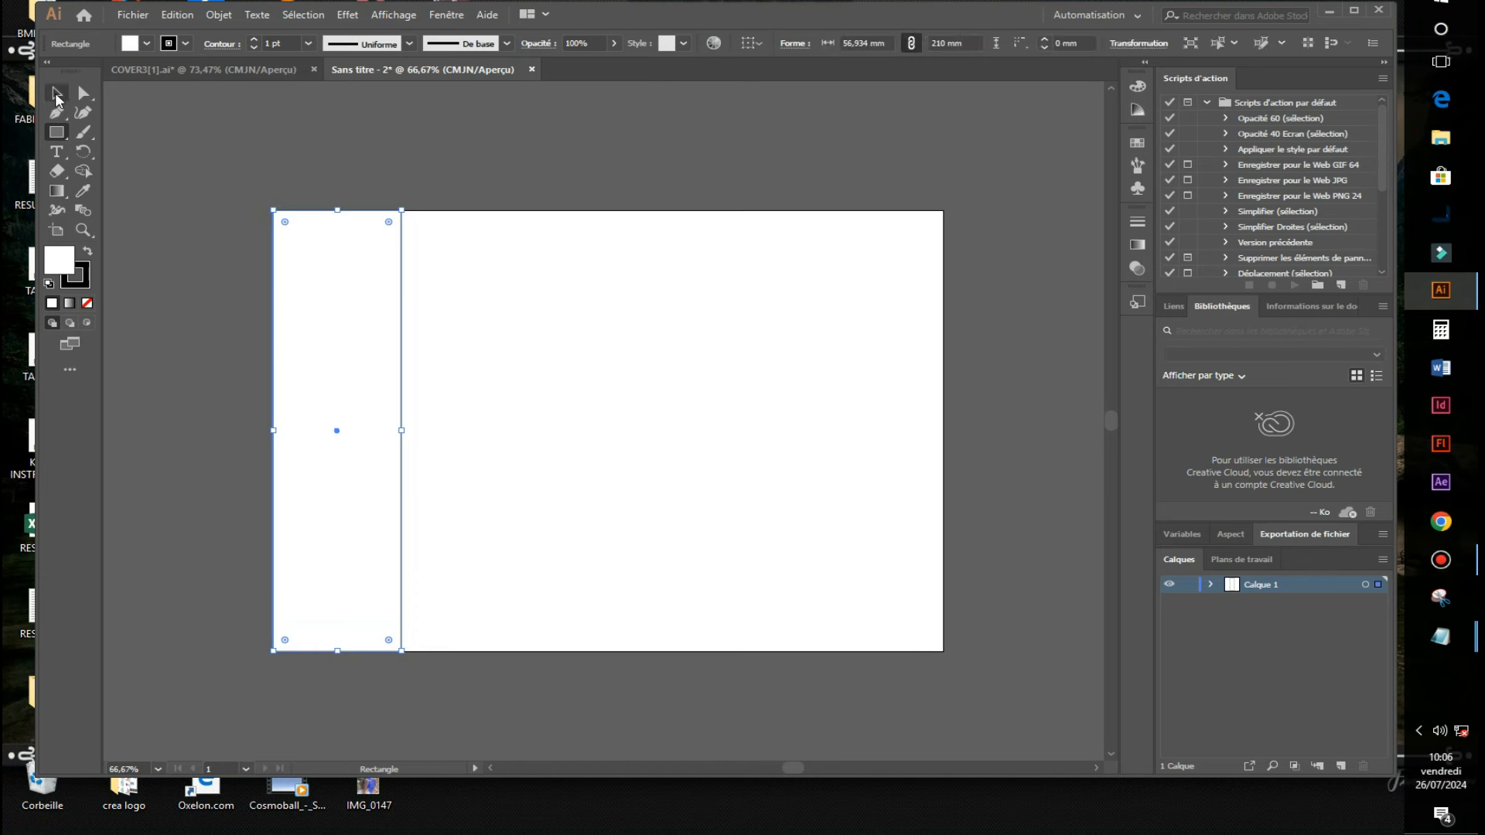
# Duplicate the rectangle directly beside the original and stretch both together to the page's right edge.
pyautogui.press('alt')
pyautogui.moveTo(327, 384); pyautogui.dragTo(454, 382)
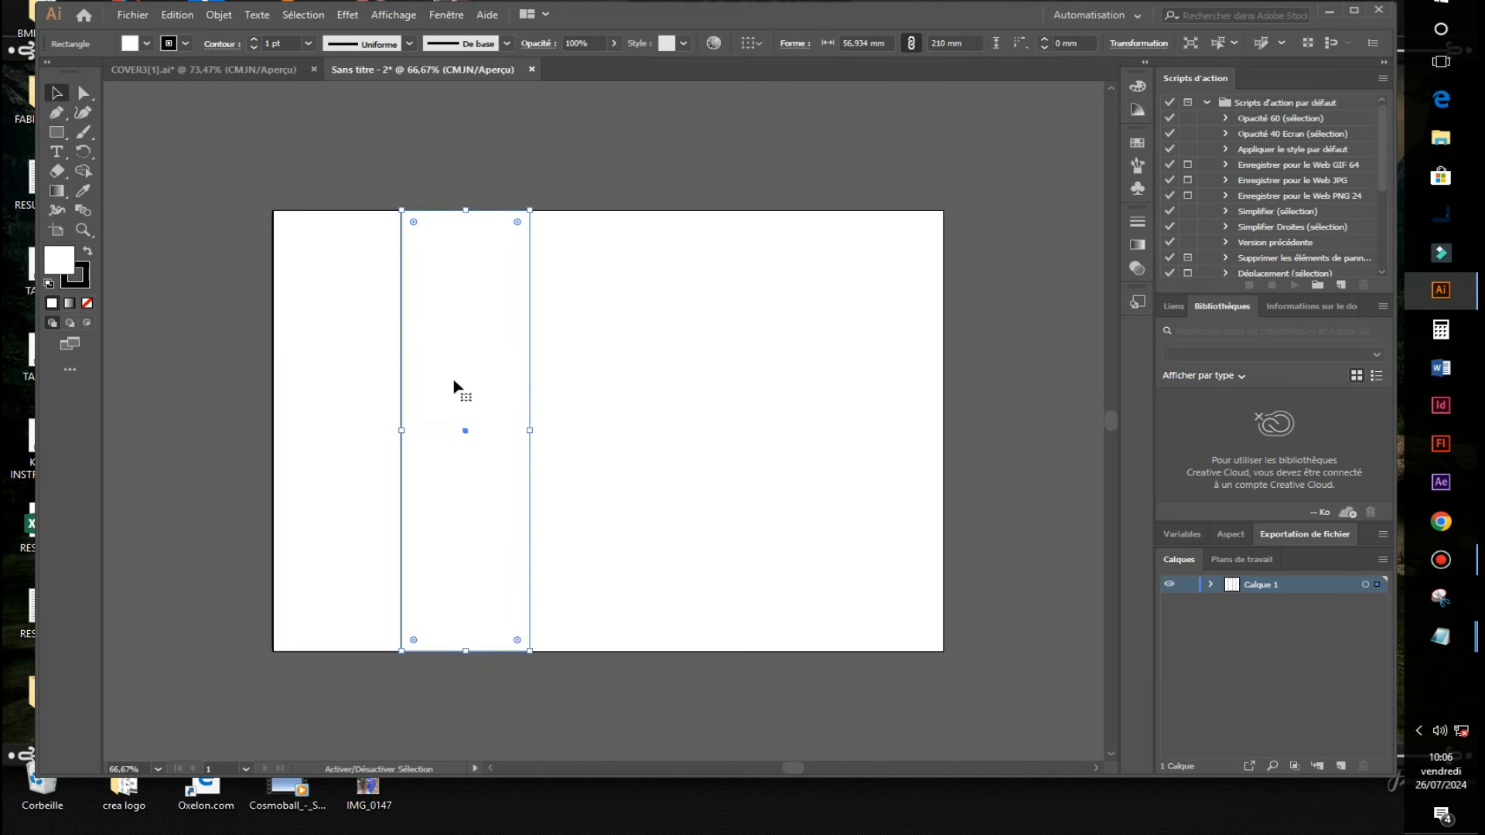
pyautogui.moveTo(630, 337); pyautogui.dragTo(325, 419)
pyautogui.moveTo(529, 434); pyautogui.dragTo(943, 440)
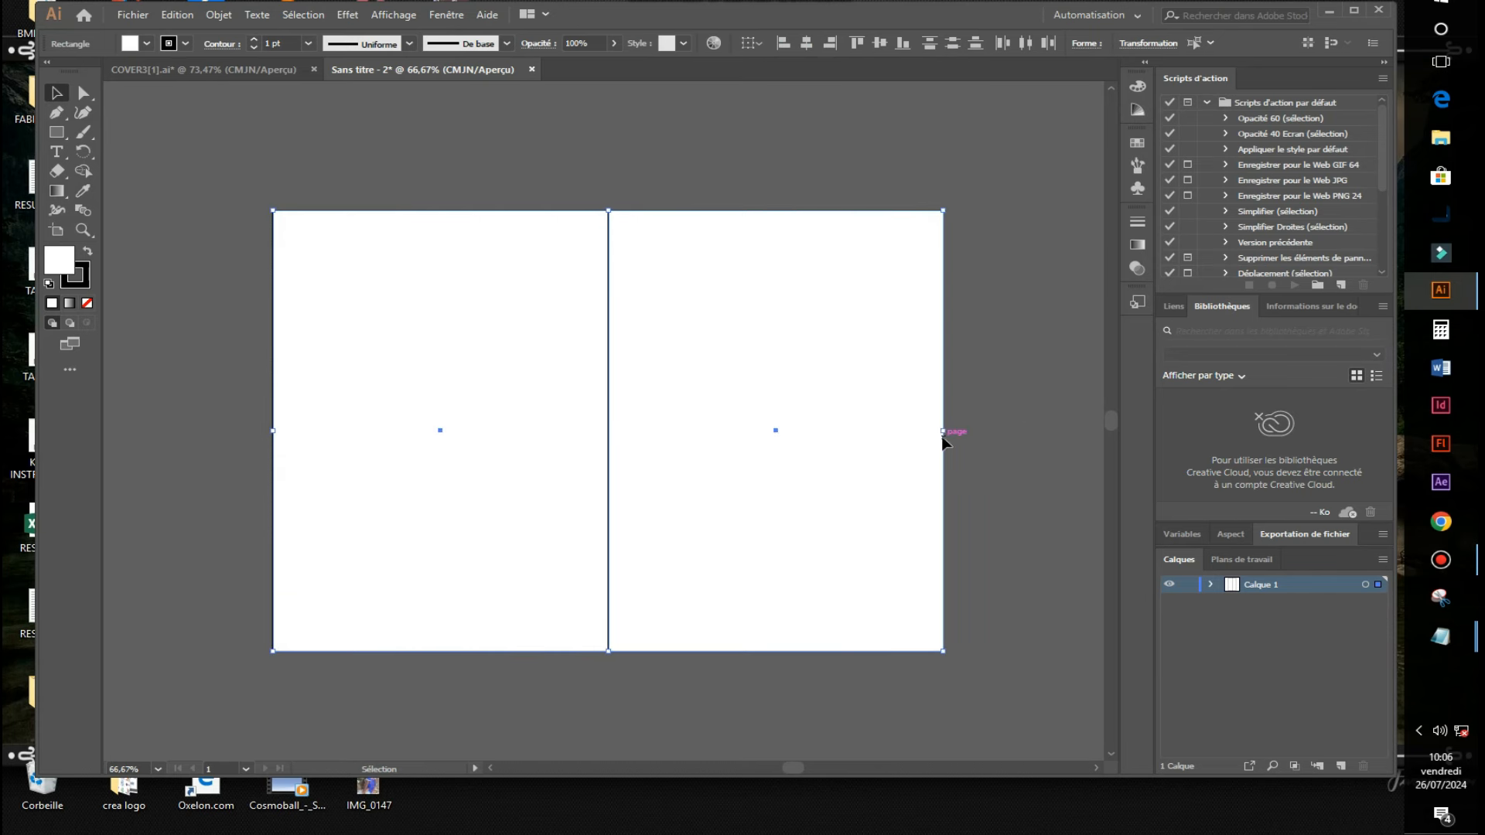
pyautogui.click(1011, 373)
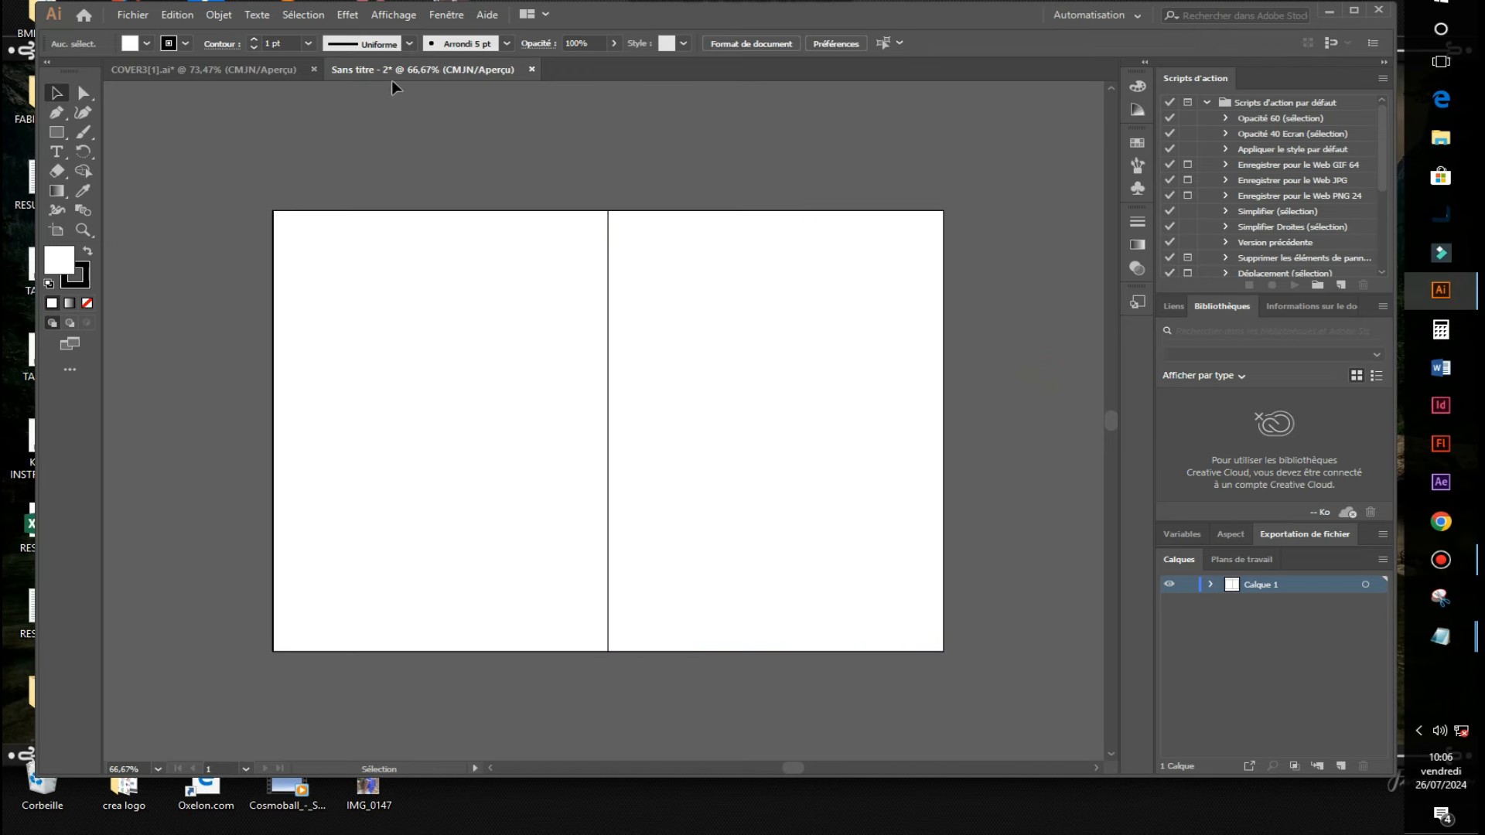
# Show the rulers and place a vertical guide at 148.5 mm on the line between the two rectangles.
pyautogui.click(391, 16)
pyautogui.moveTo(524, 434)
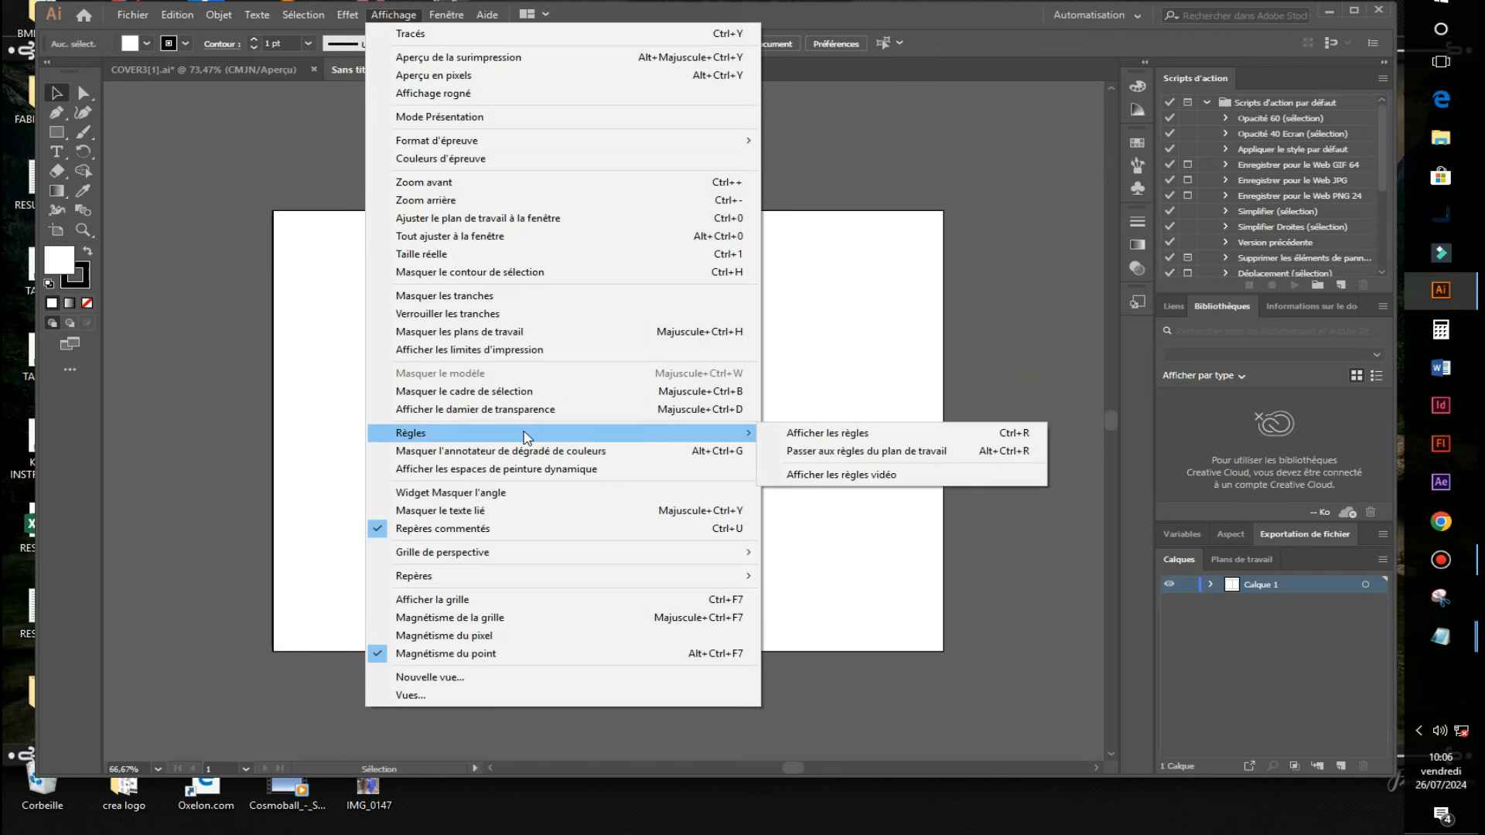
pyautogui.click(872, 434)
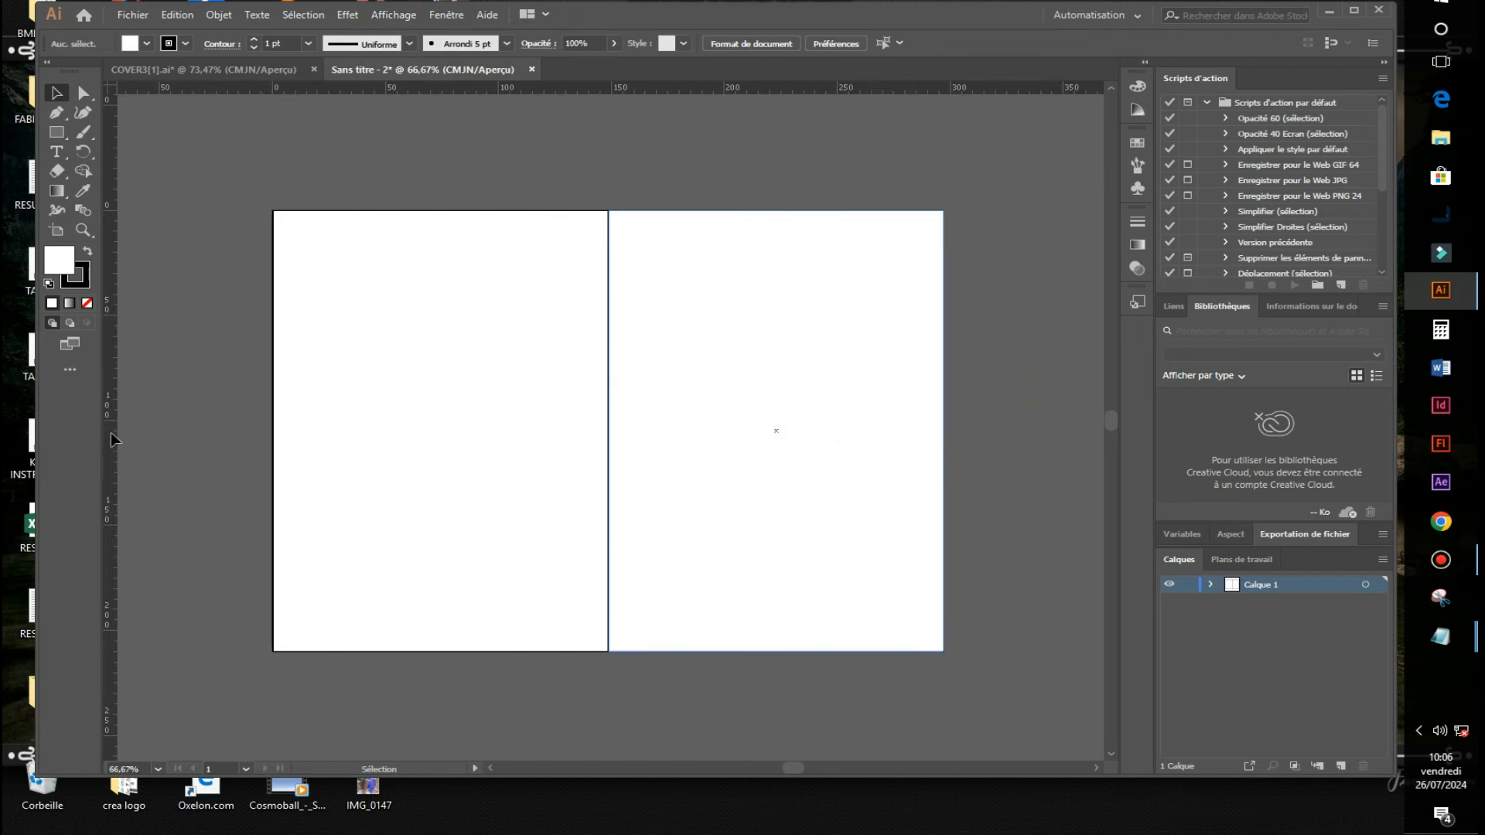
pyautogui.moveTo(111, 440); pyautogui.dragTo(610, 457)
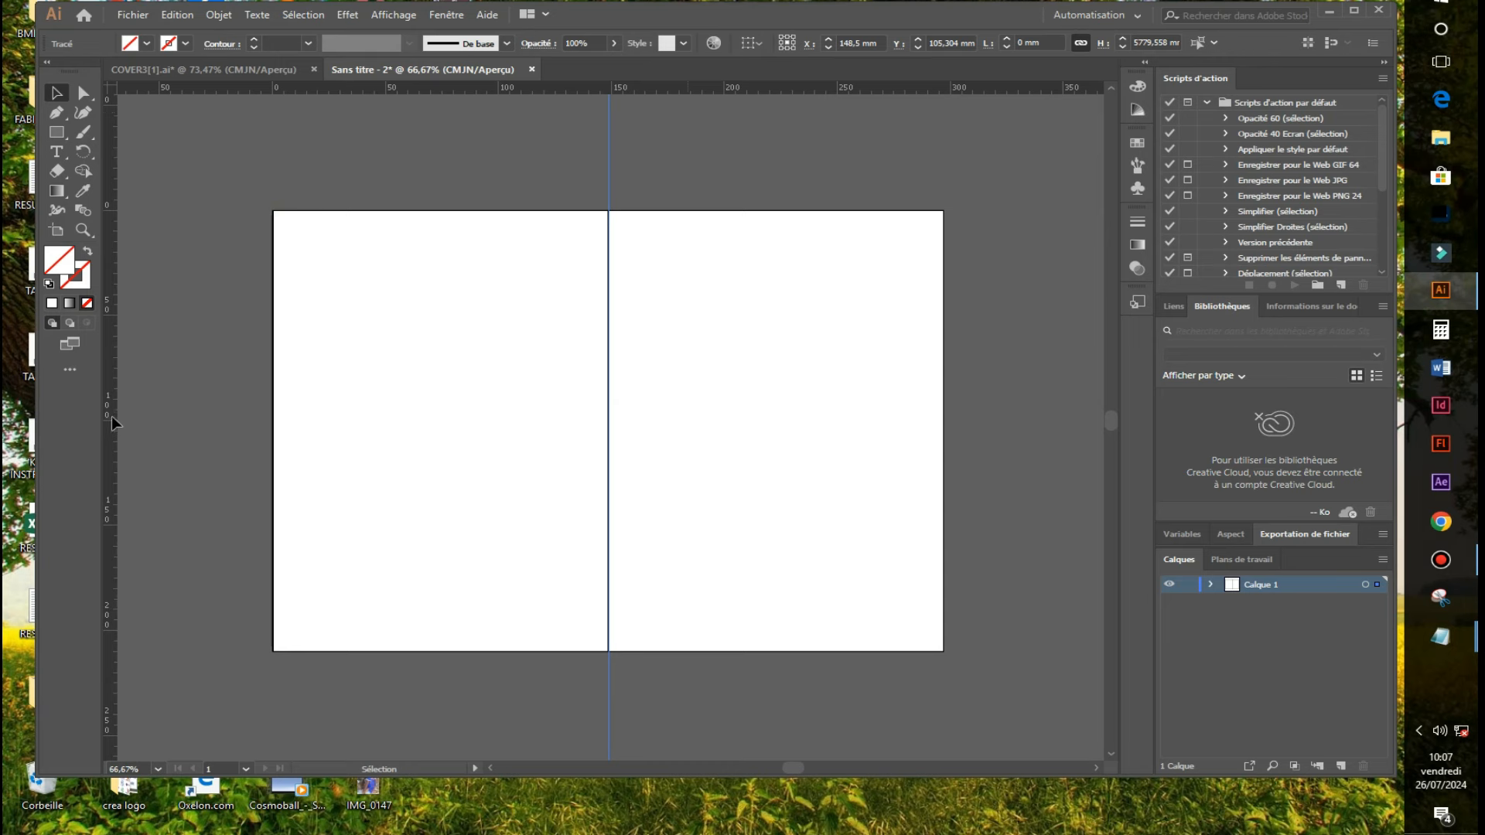
# Place margin guides just inside all four page edges, the right one at about 293.7 mm and the bottom one at about 206.8 mm.
pyautogui.moveTo(270, 425); pyautogui.dragTo(280, 419)
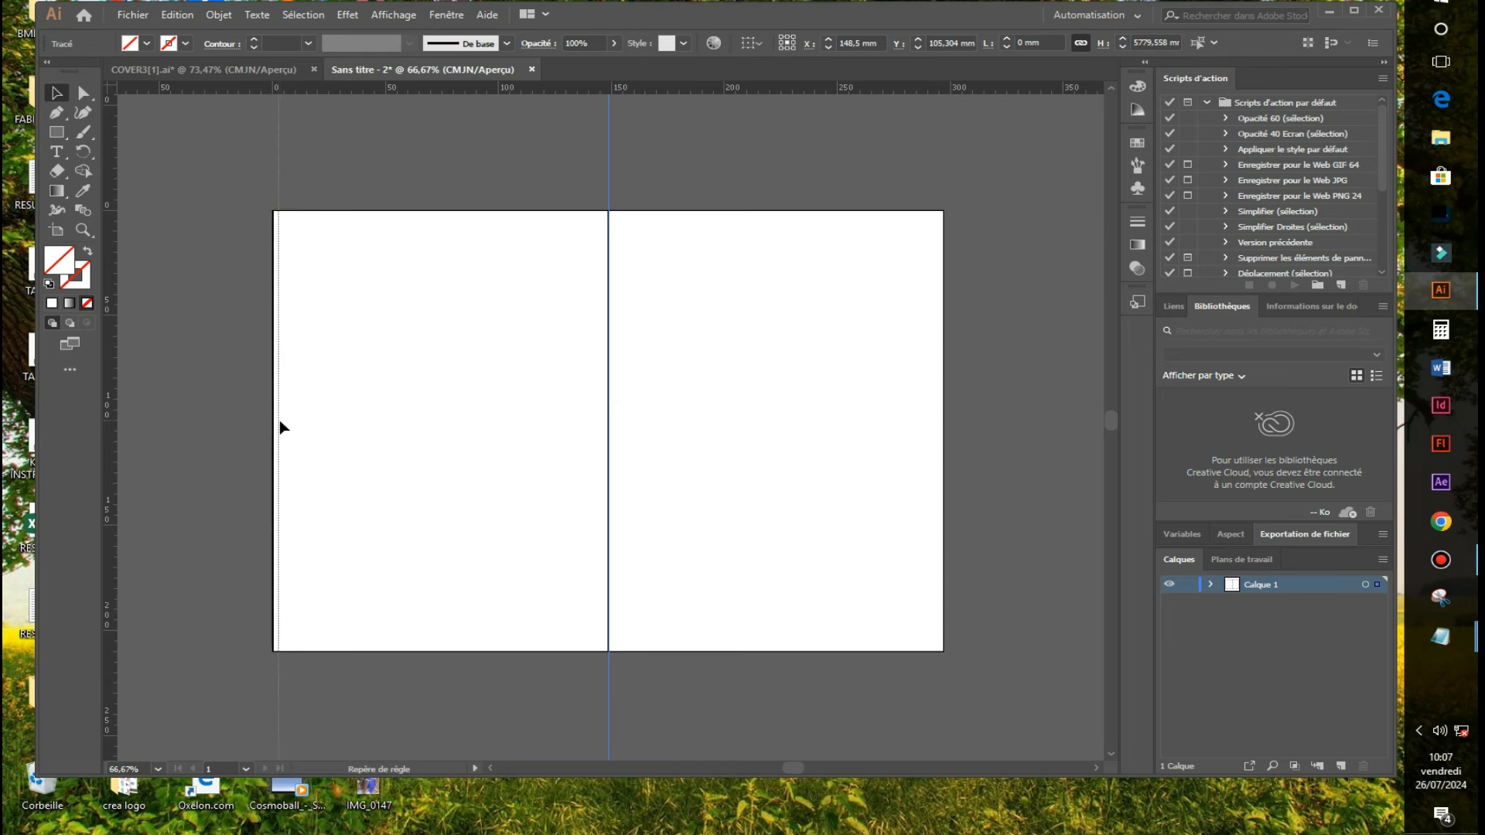
pyautogui.moveTo(113, 401); pyautogui.dragTo(937, 437)
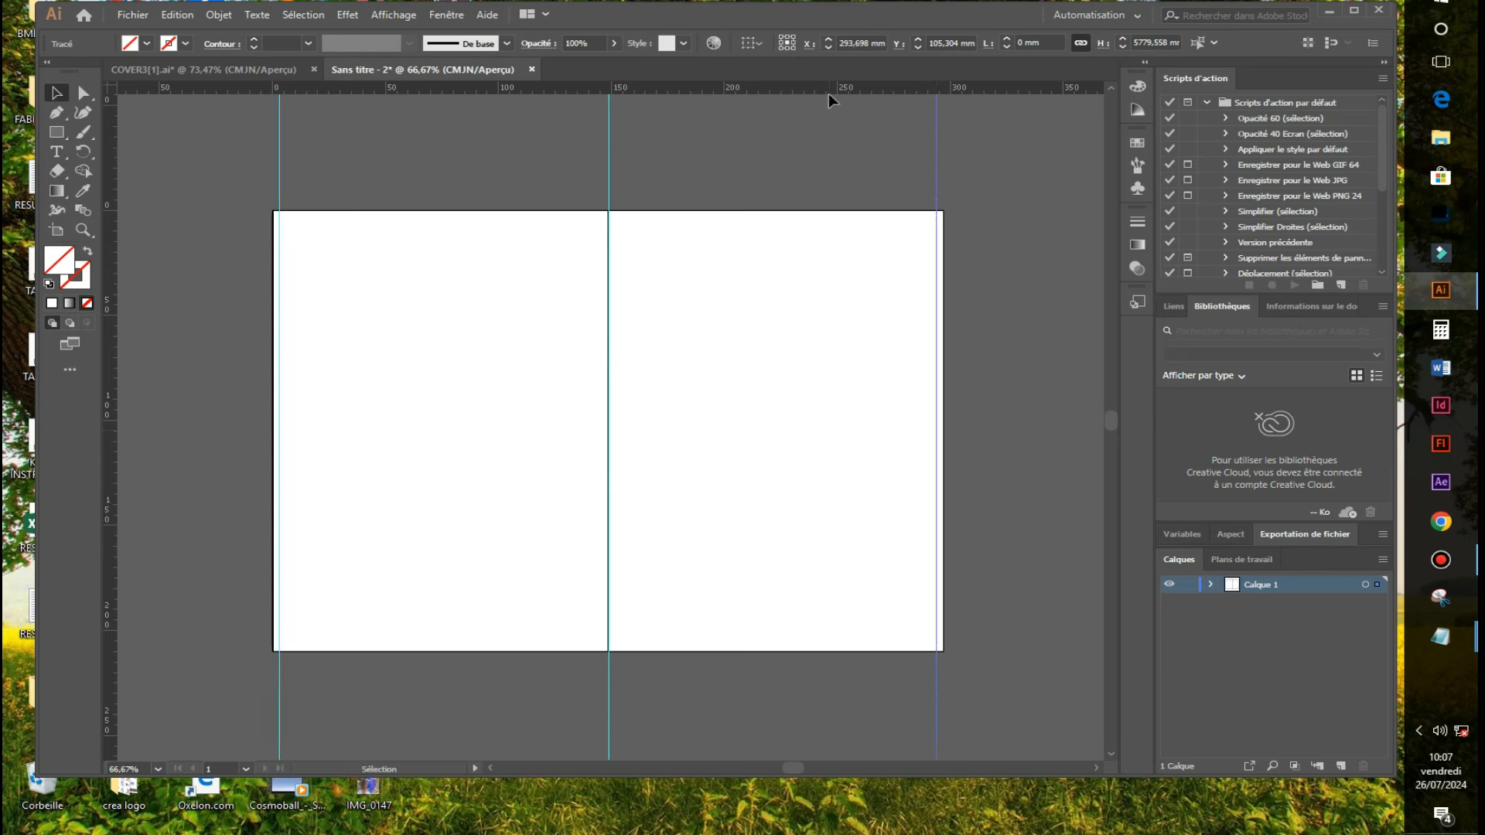
pyautogui.moveTo(804, 214); pyautogui.dragTo(804, 216)
pyautogui.moveTo(846, 91); pyautogui.dragTo(716, 646)
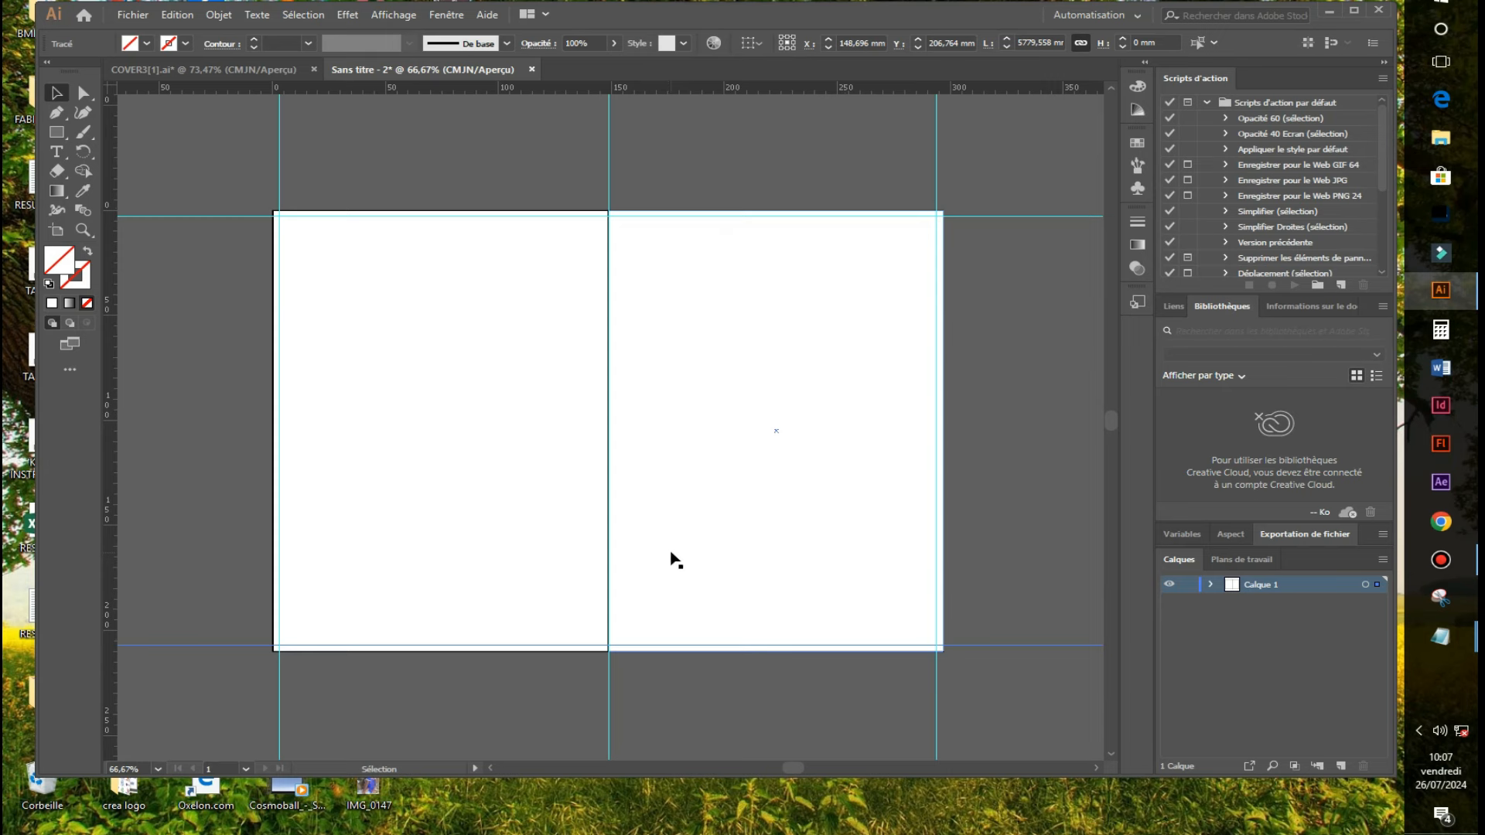
# Draw a rectangle over the lower half of the right page and pull its left edge slightly away from the centre guide.
pyautogui.click(64, 129)
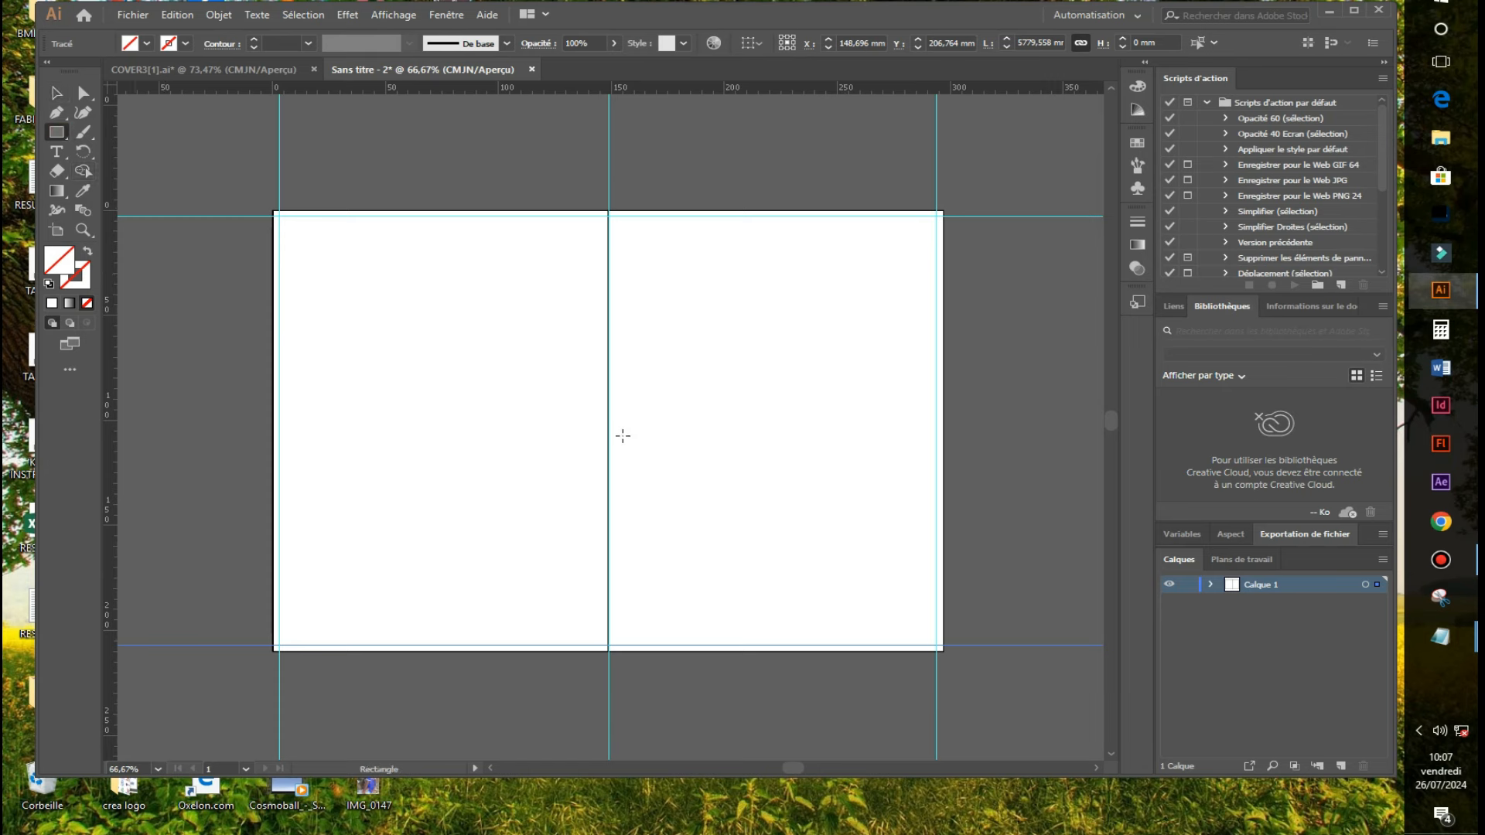
pyautogui.moveTo(609, 438)
pyautogui.mouseDown()
pyautogui.moveTo(739, 500)
pyautogui.moveTo(942, 651)
pyautogui.mouseUp()
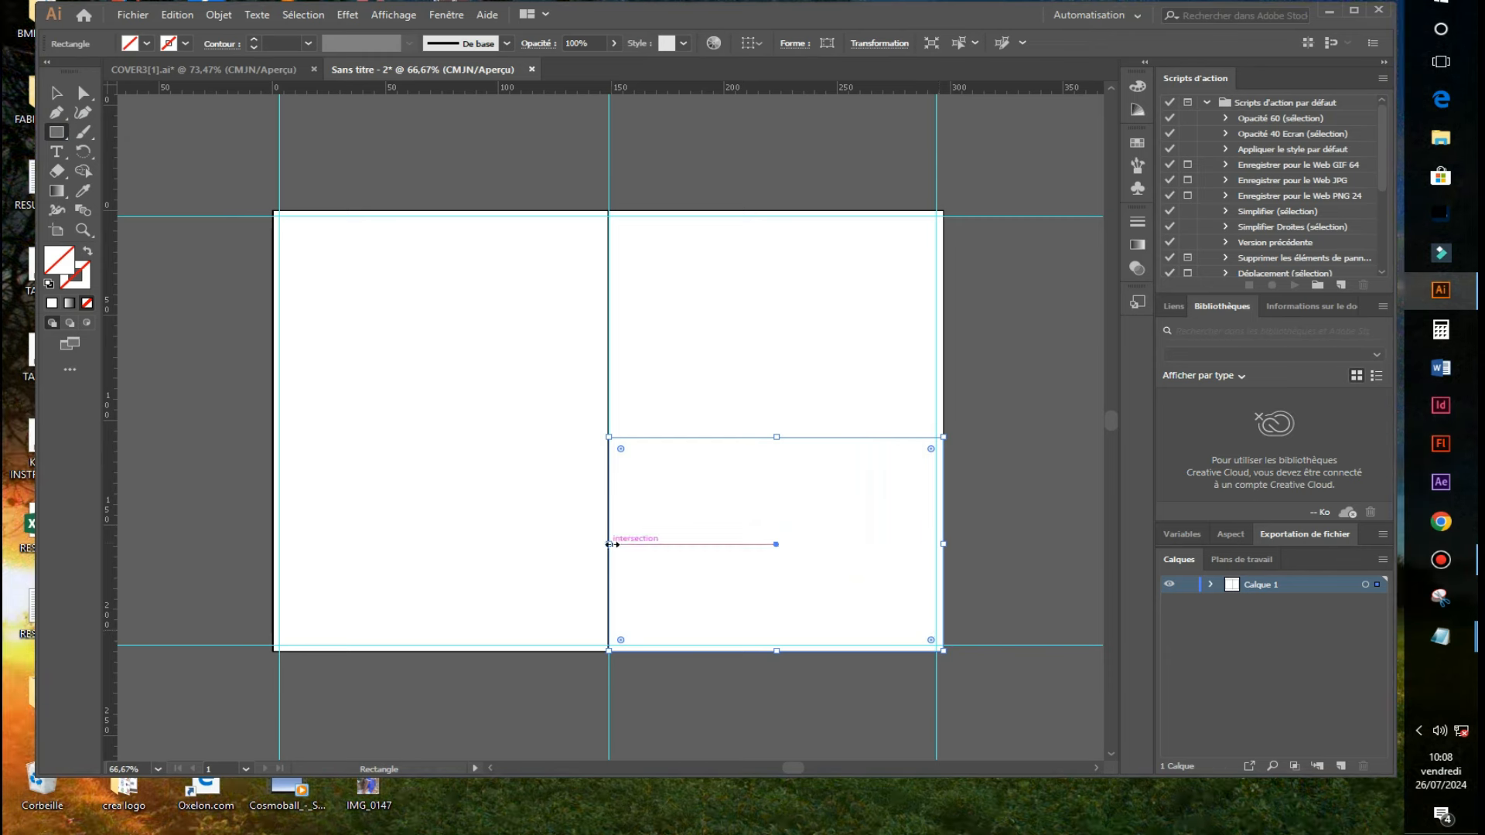
pyautogui.moveTo(610, 545); pyautogui.dragTo(621, 543)
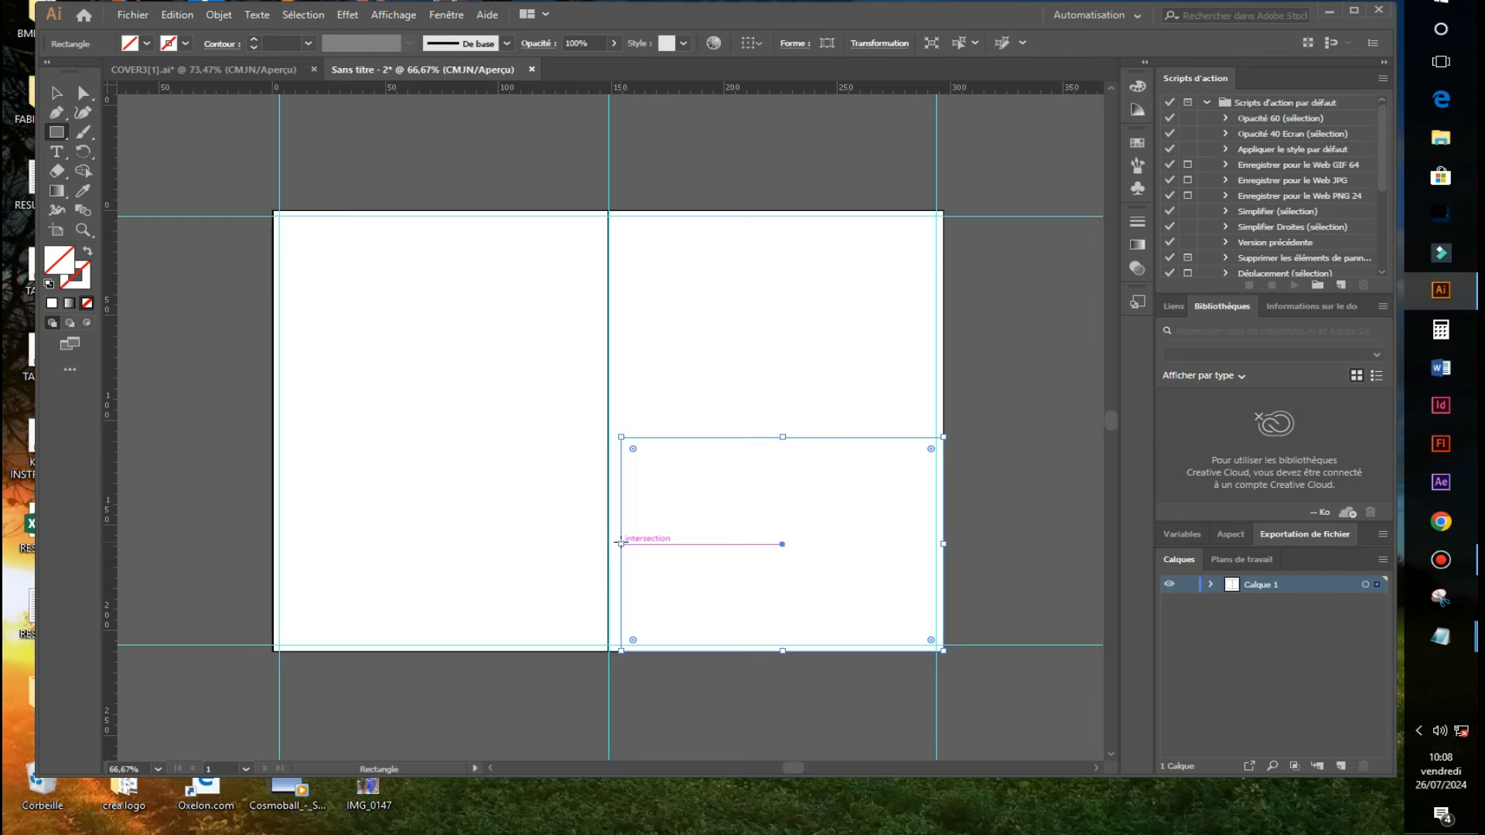
# Delete the rectangle covering the lower half of the right page.
pyautogui.press('Delete')
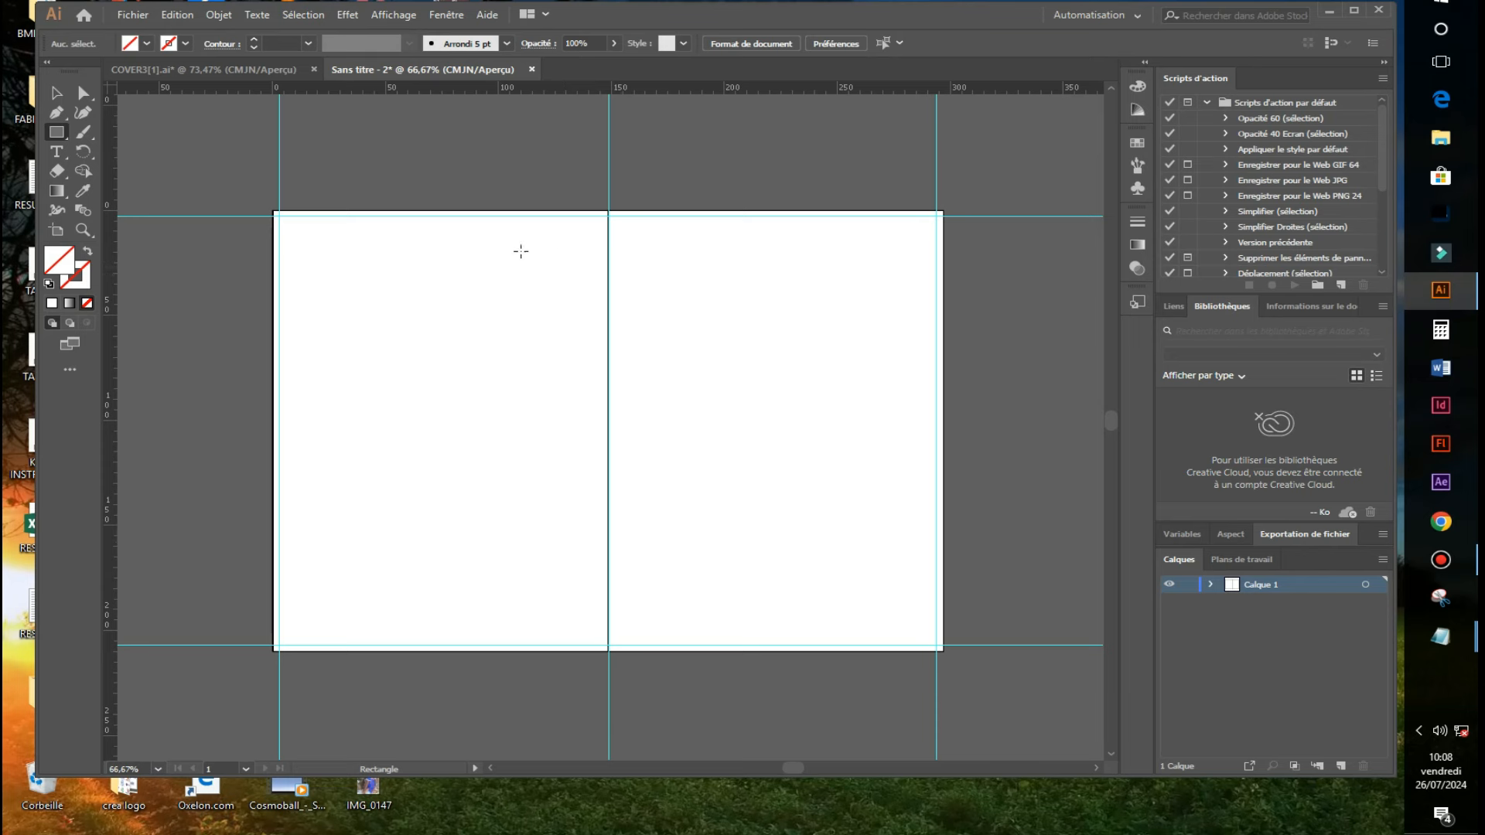
pyautogui.click(520, 251)
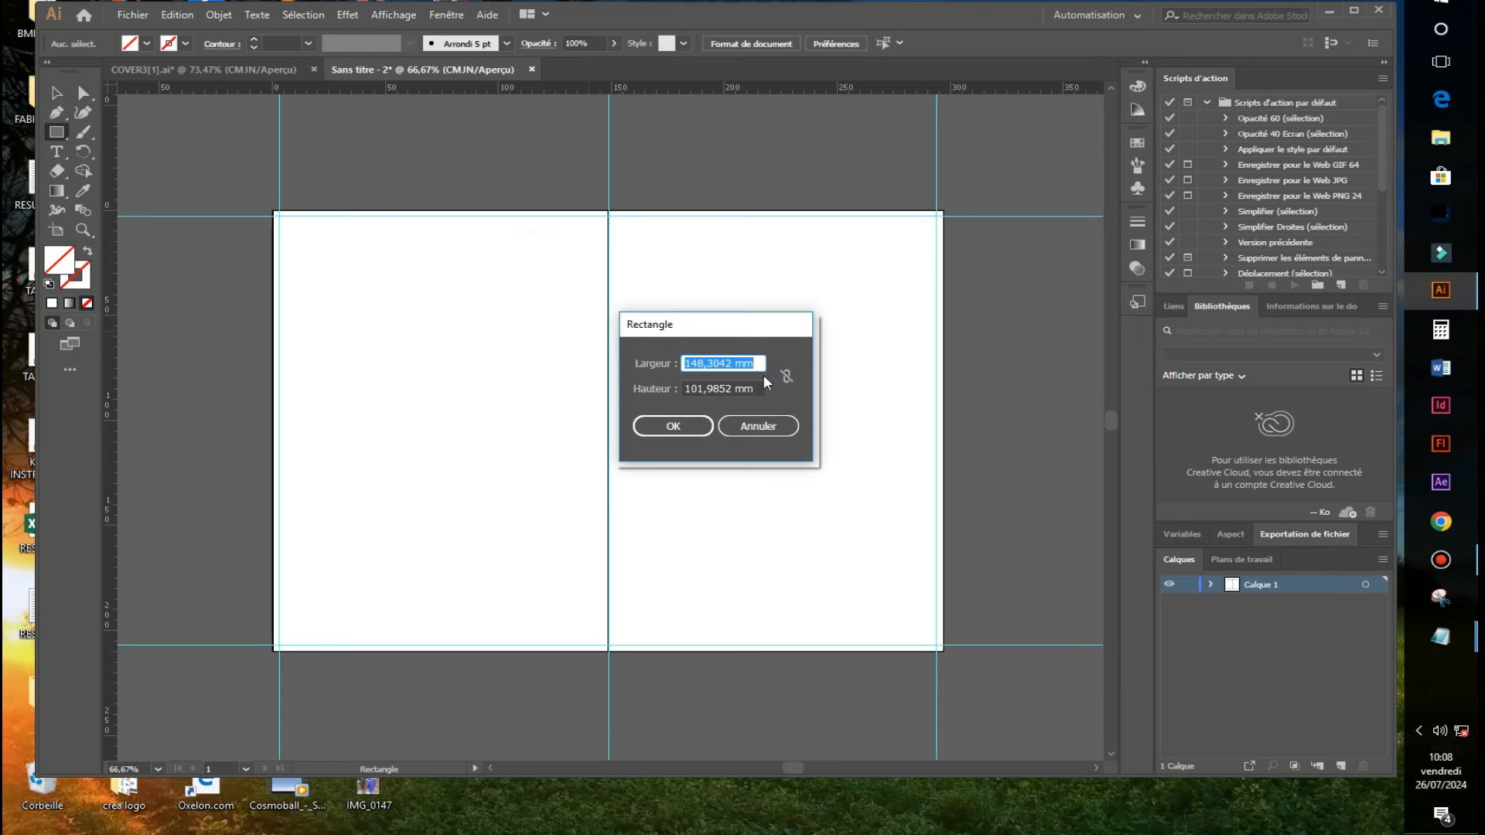
pyautogui.write('0.5')
pyautogui.press('Tab')
pyautogui.write('210')
pyautogui.press('Return')
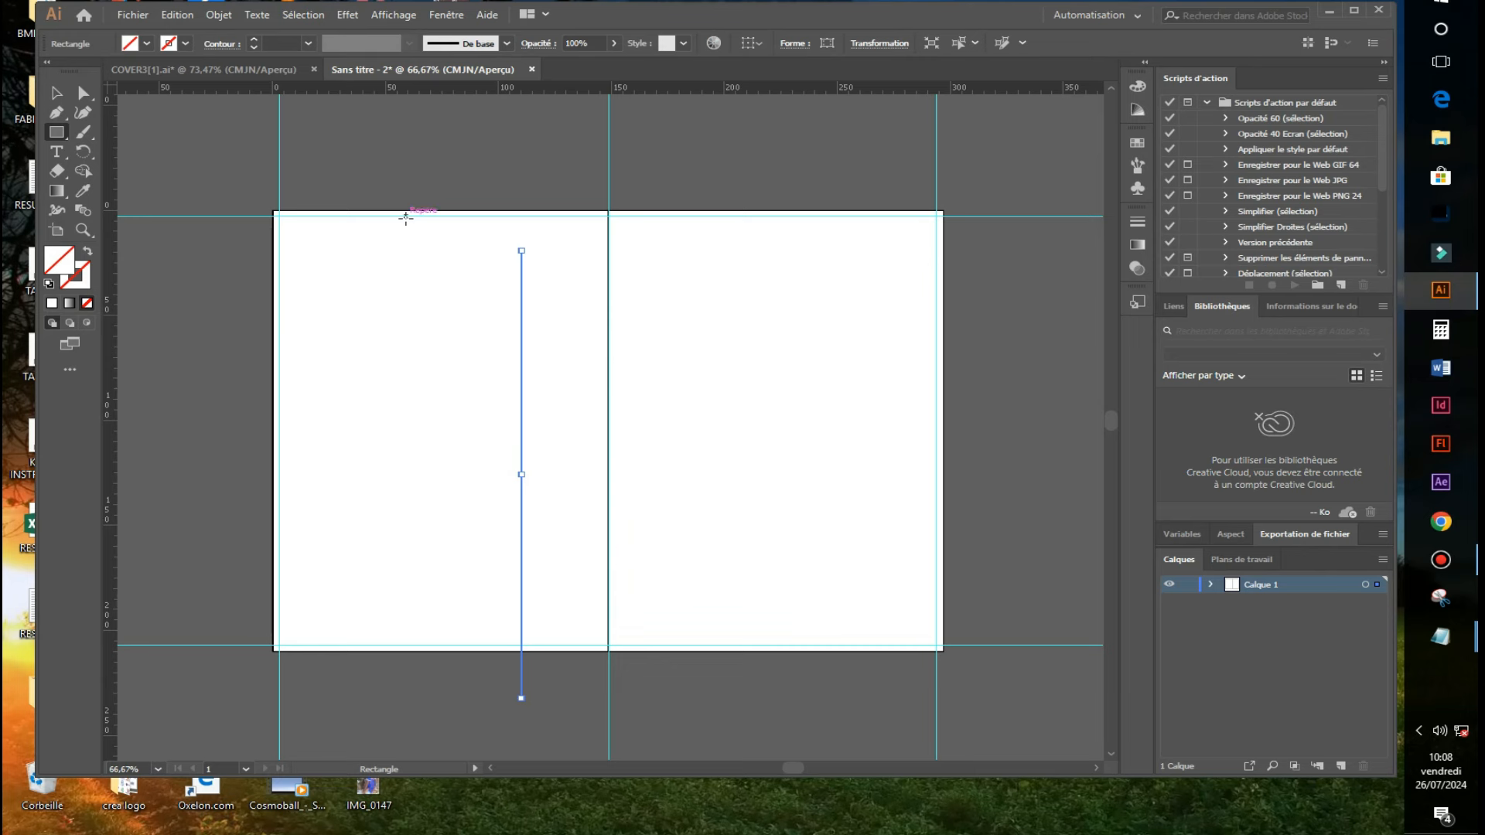
pyautogui.press('Delete')
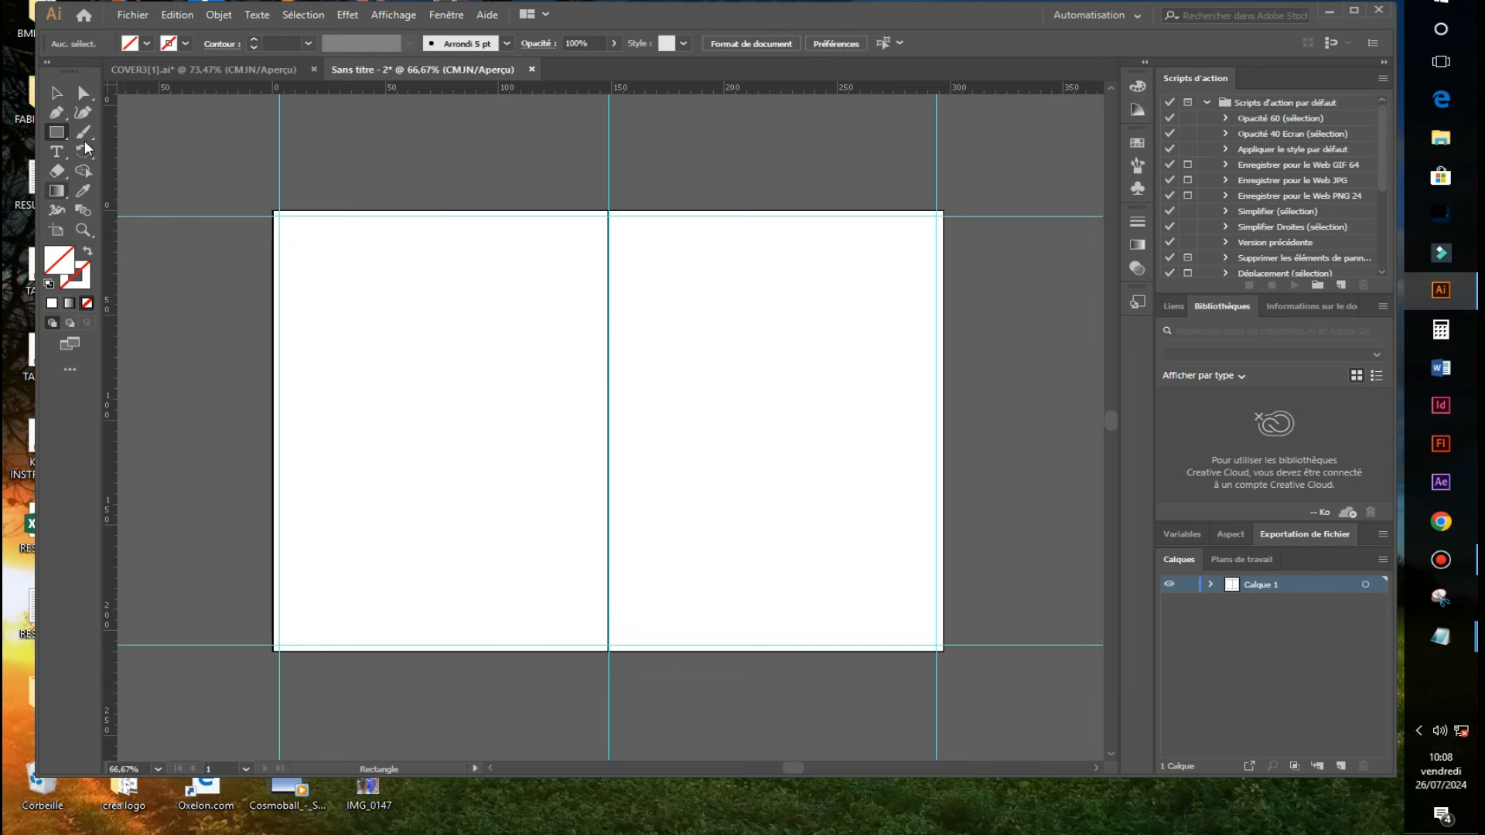
# Create a vertical strip rectangle exactly 10 mm wide and 210 mm high near the centre of the spread.
pyautogui.click(539, 268)
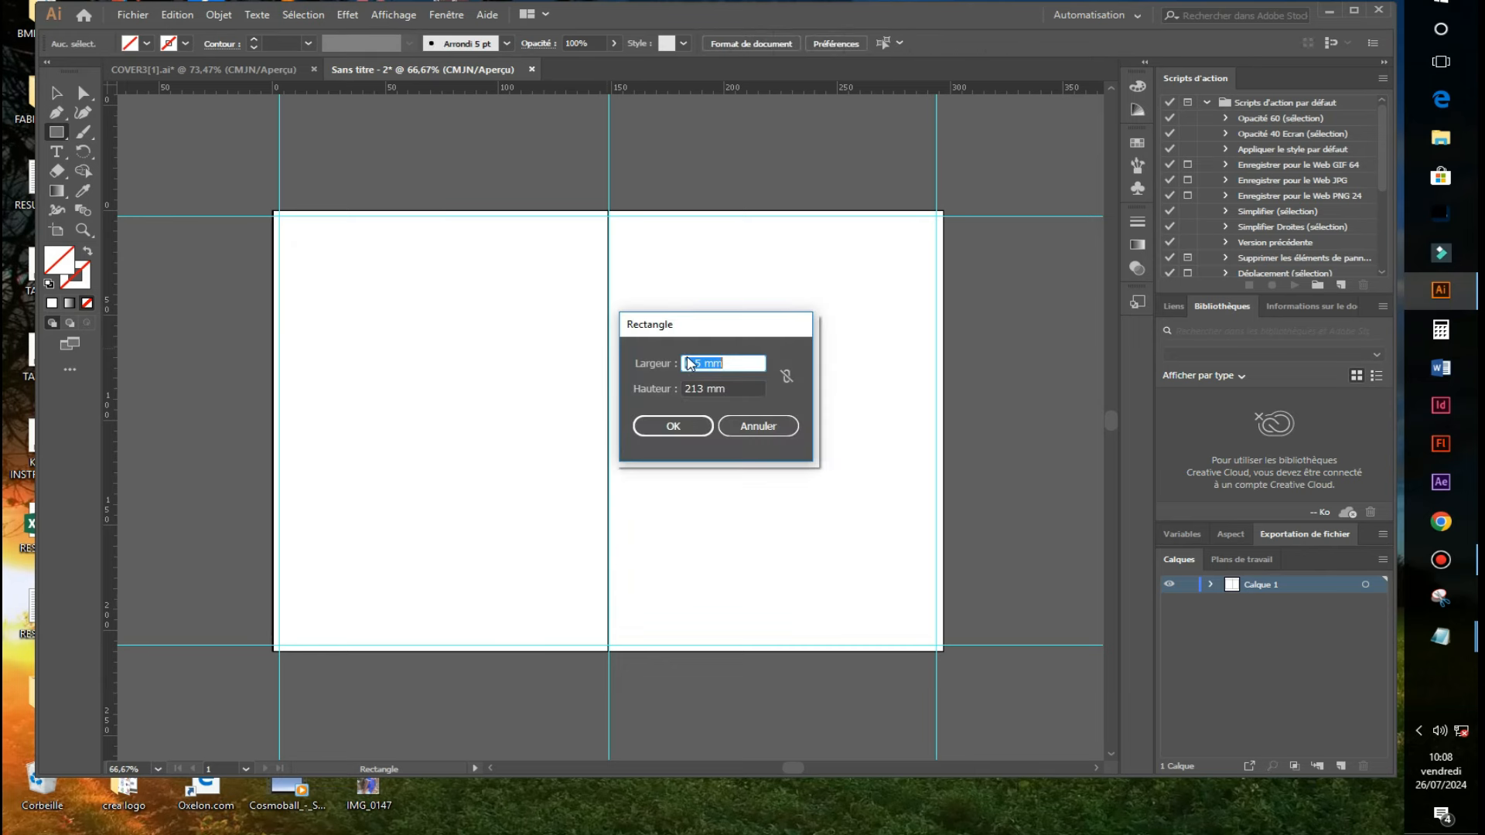
pyautogui.write('1')
pyautogui.press('Tab')
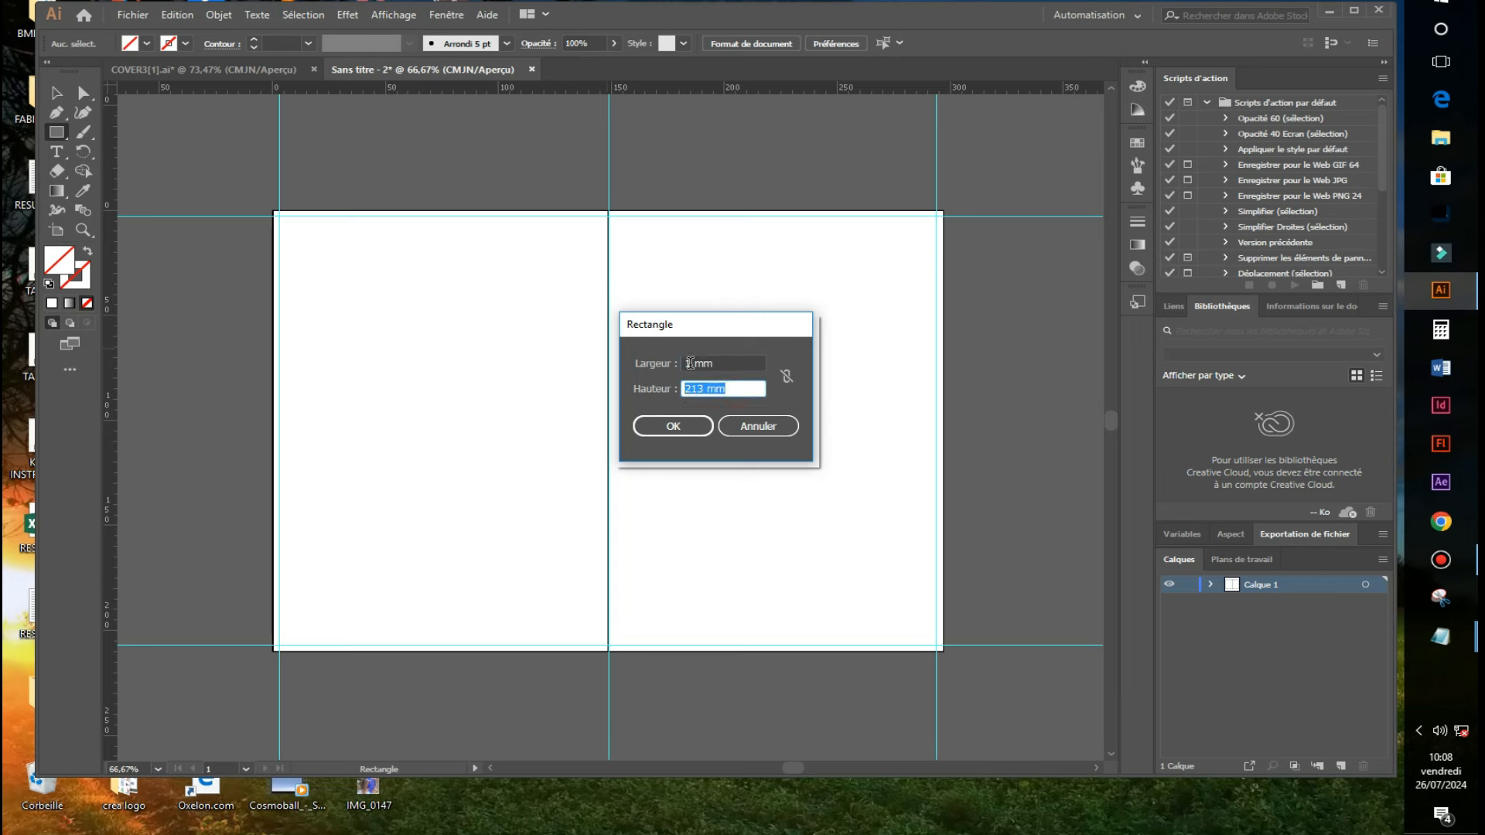
pyautogui.click(690, 363)
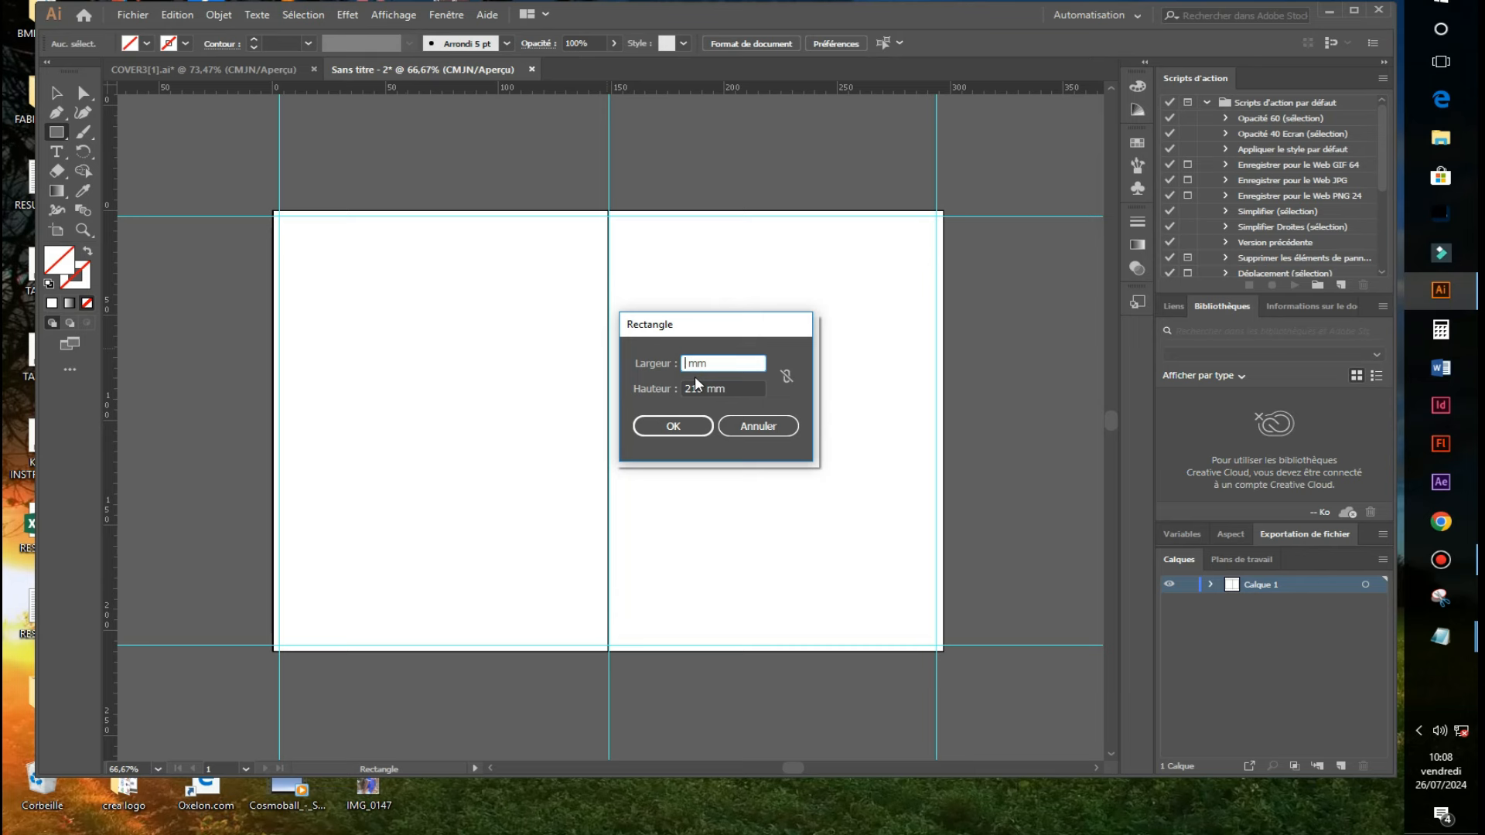
pyautogui.write('0')
pyautogui.press('Tab')
pyautogui.write('210')
pyautogui.click(671, 426)
pyautogui.click(56, 92)
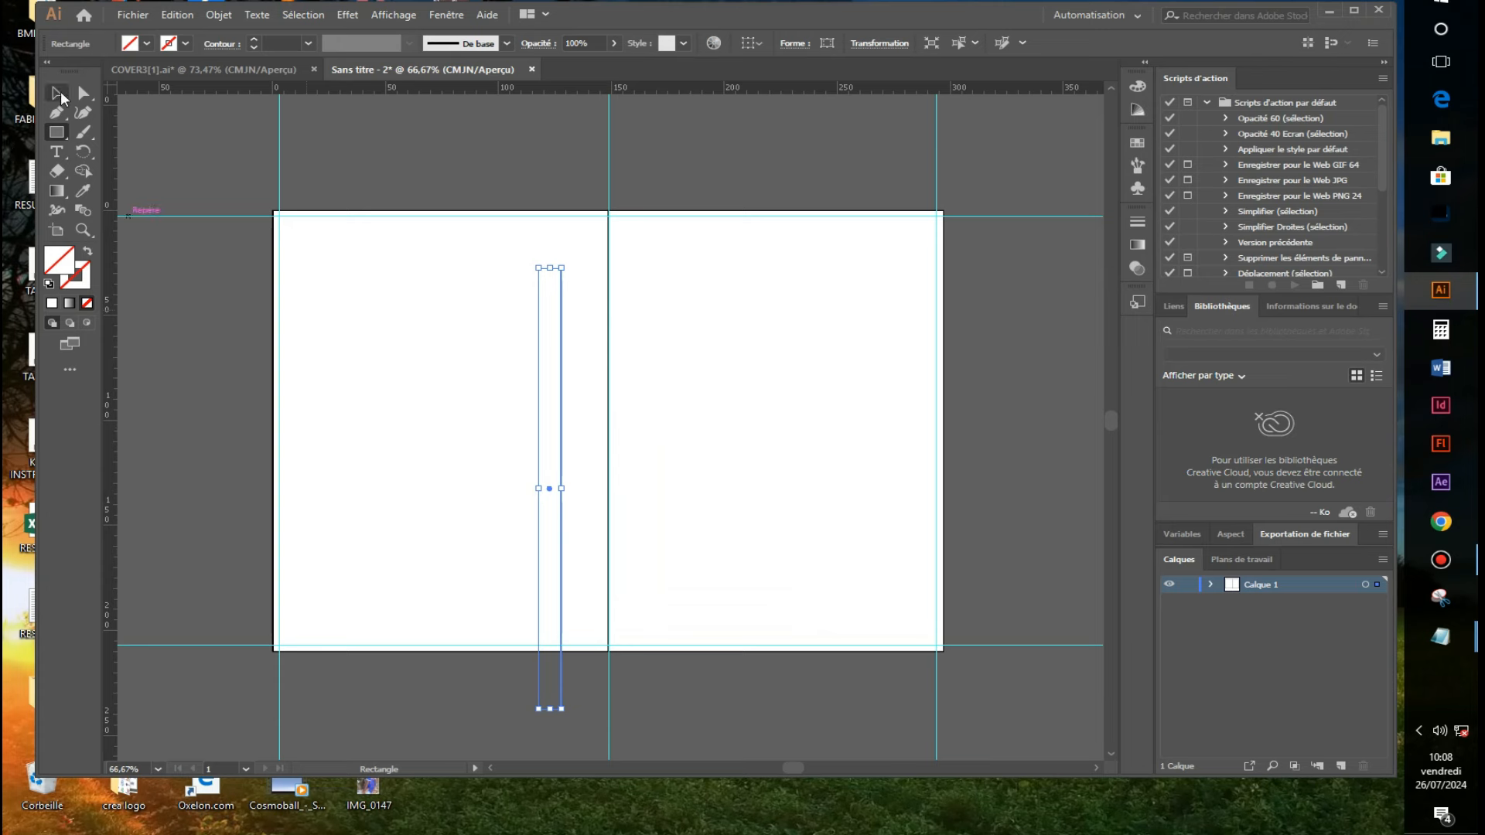
pyautogui.moveTo(574, 387); pyautogui.dragTo(608, 356)
pyautogui.hotkey('ctrl', 'z')
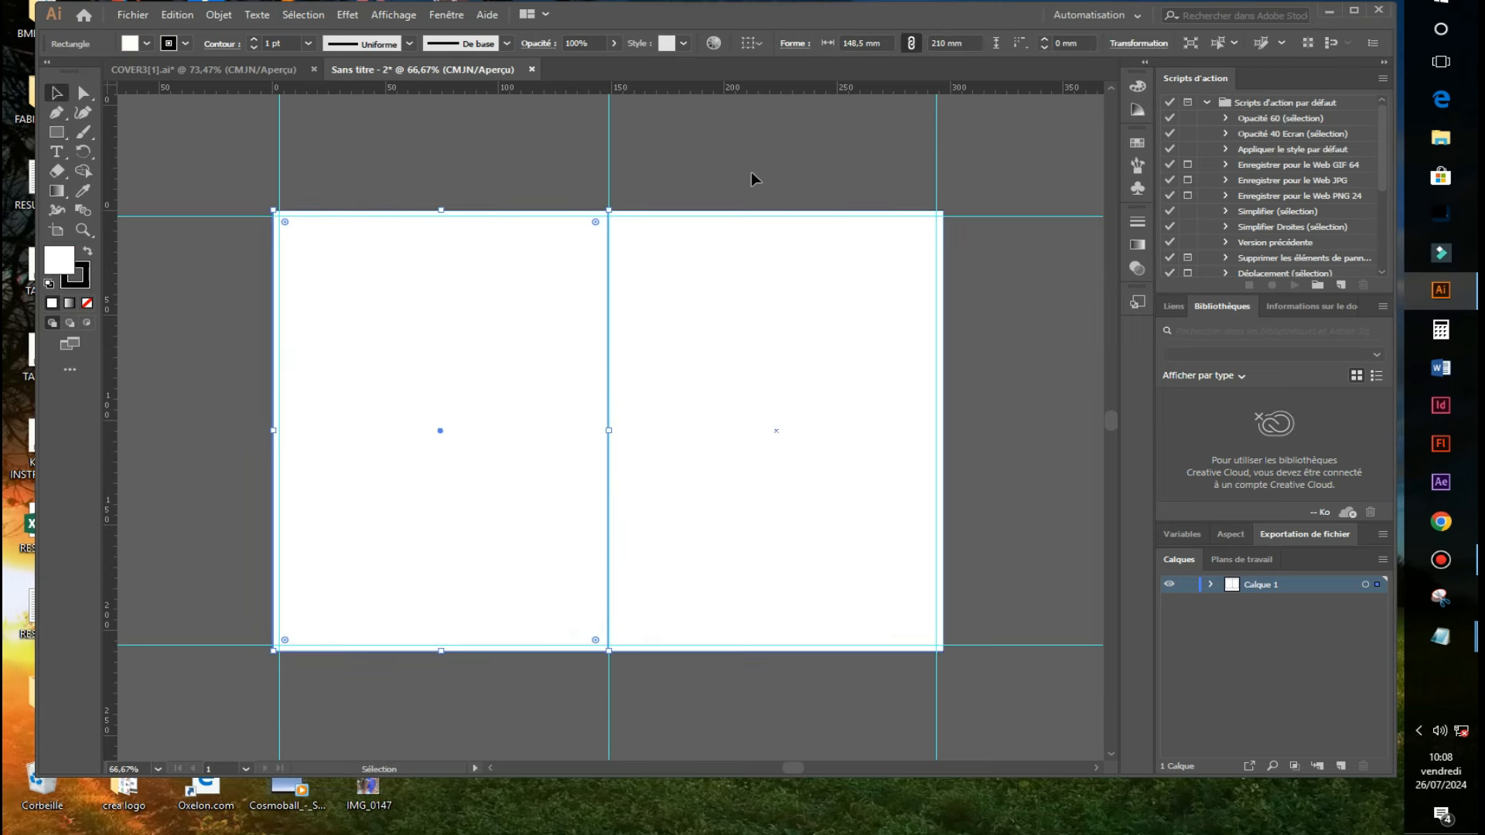
pyautogui.hotkey('ctrl', 'shift', 'a')
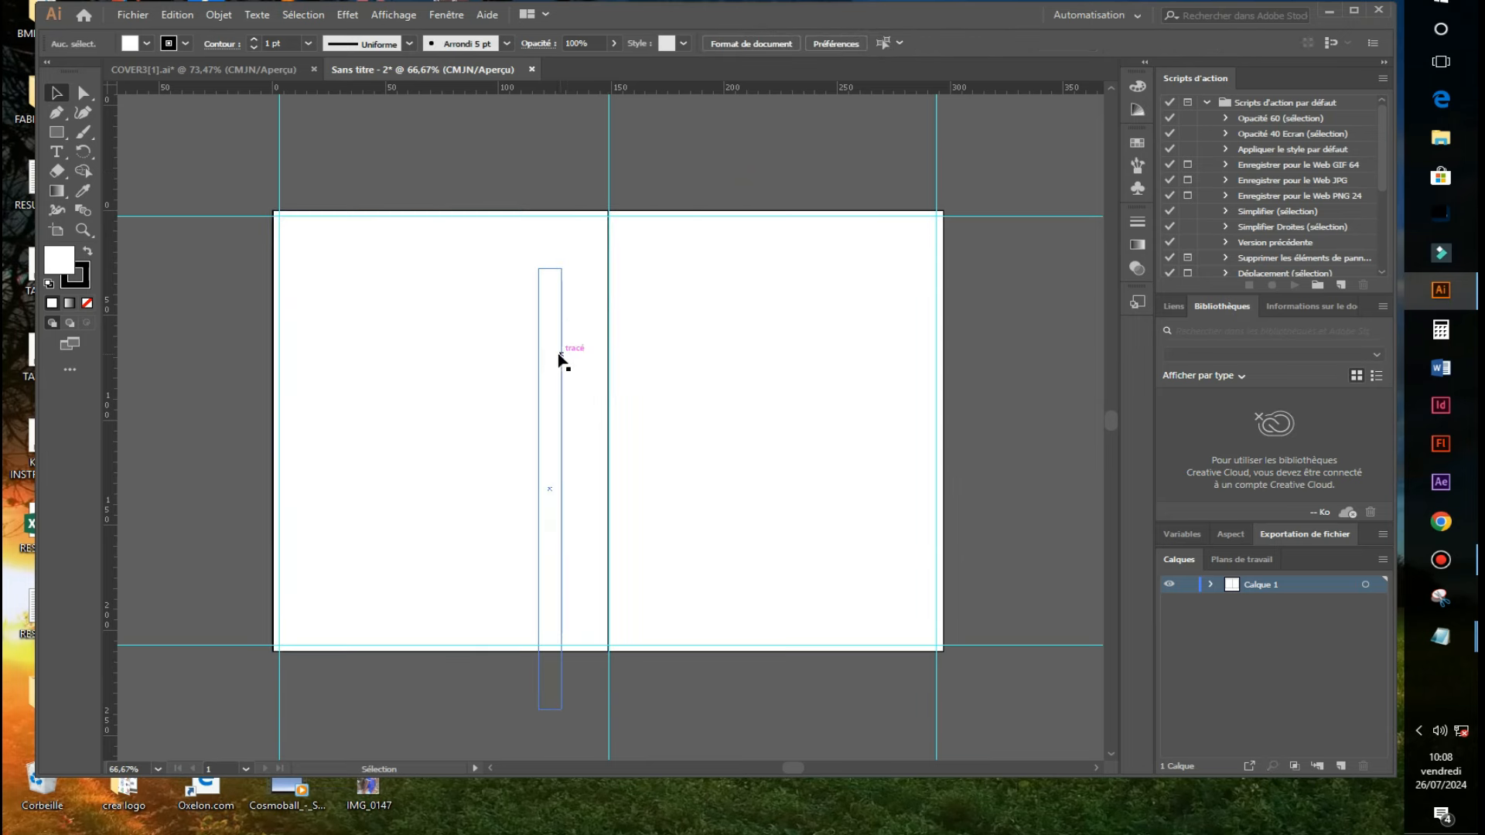
# Fill the 10 mm strip with the Bleu CMJN swatch and centre it on the middle guide over the full page height.
pyautogui.click(563, 356)
pyautogui.click(133, 45)
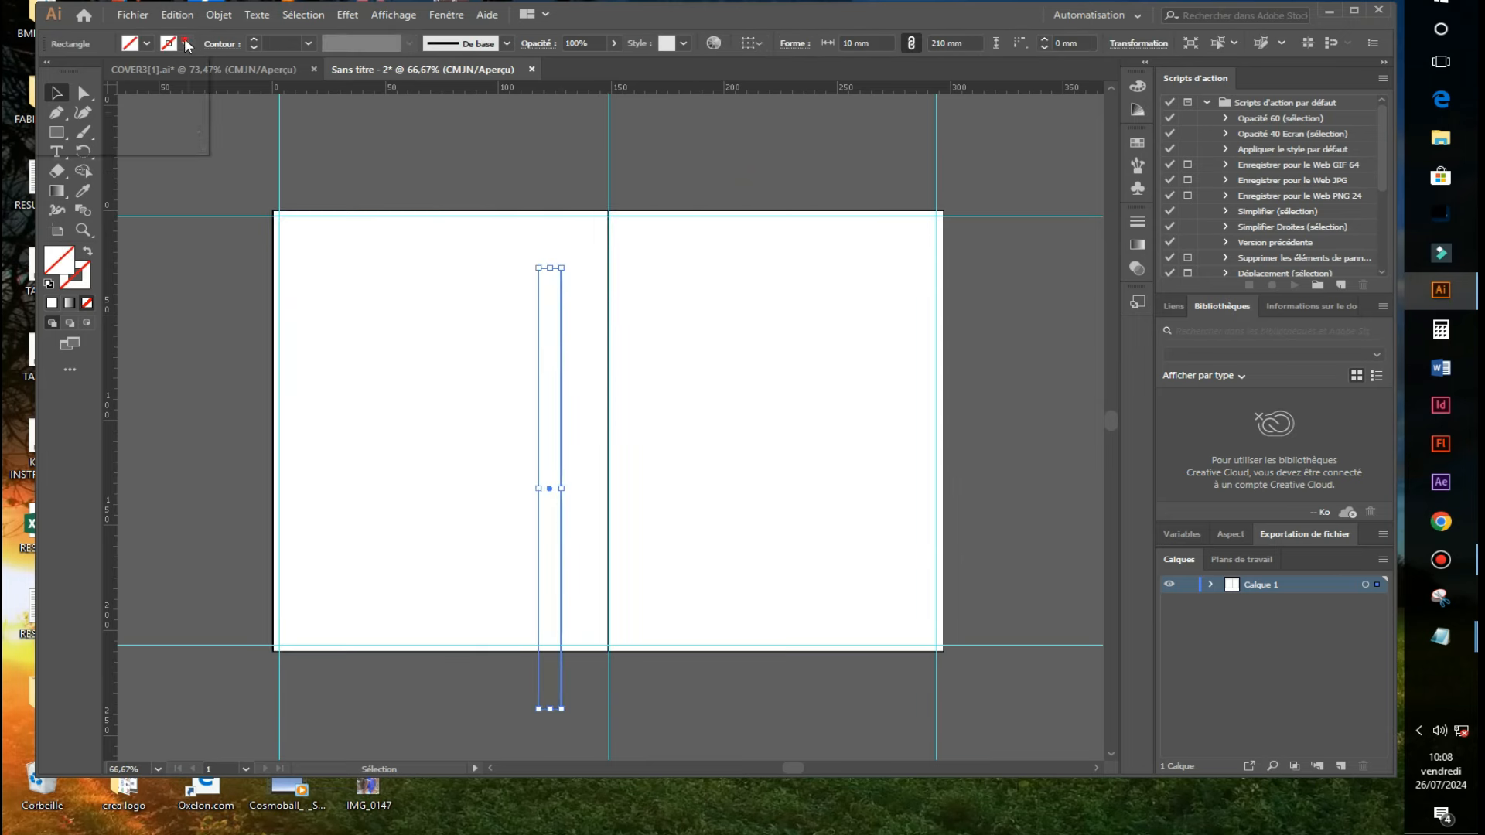
pyautogui.click(144, 45)
pyautogui.click(144, 45)
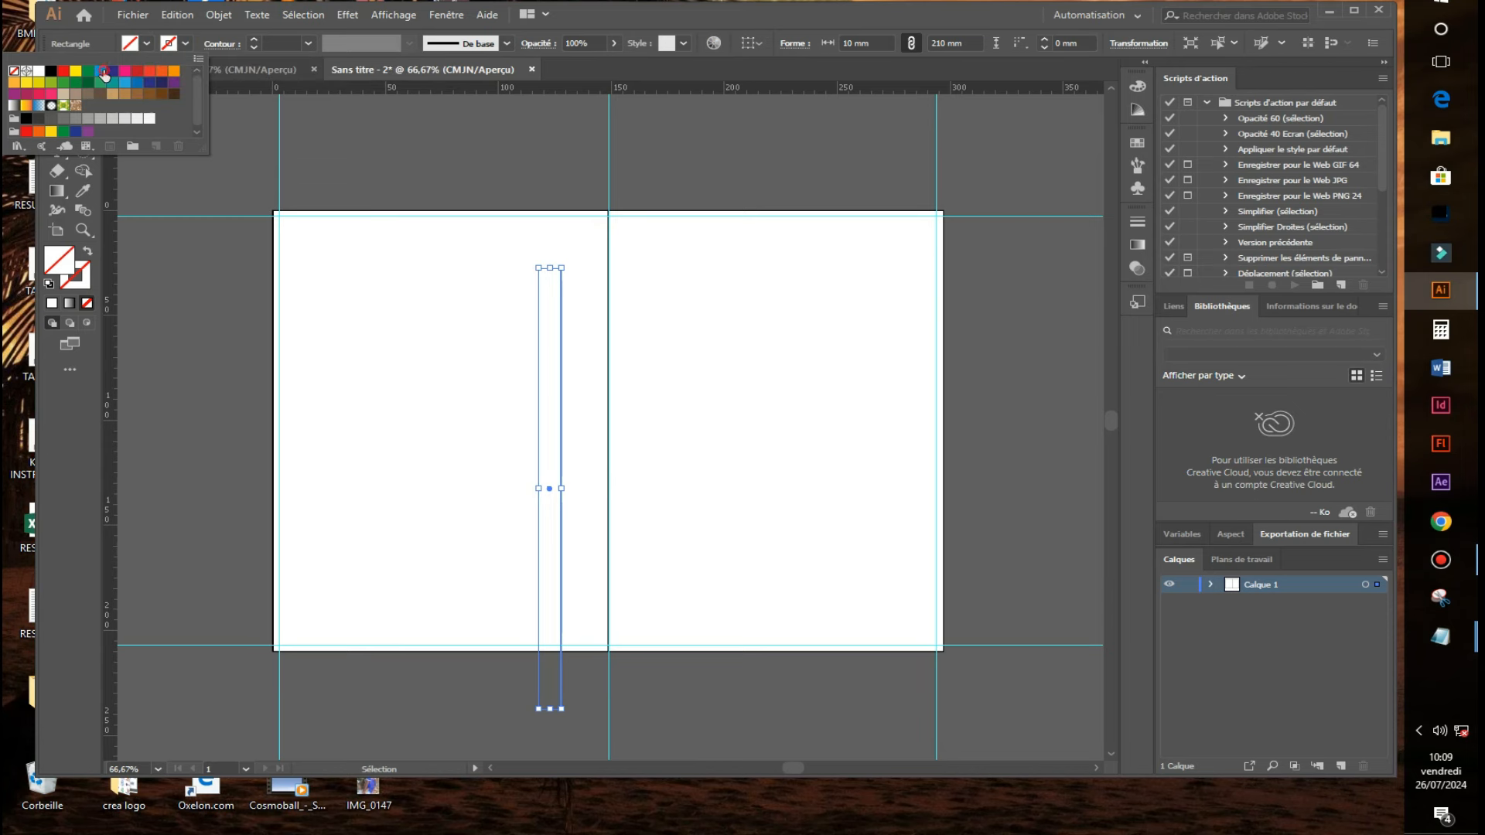
pyautogui.click(101, 71)
pyautogui.click(67, 260)
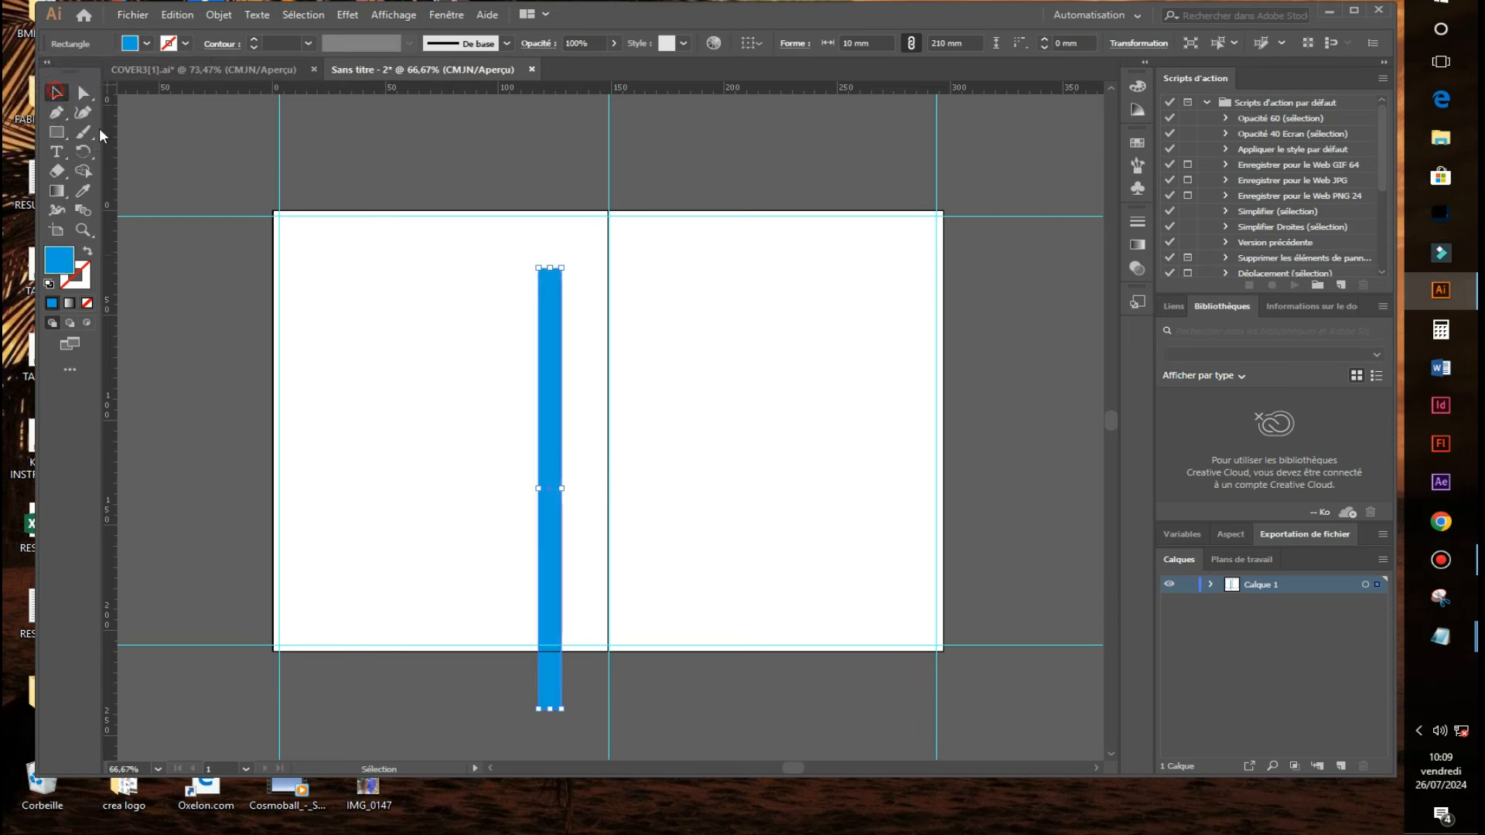
pyautogui.moveTo(549, 449); pyautogui.dragTo(605, 397)
pyautogui.click(750, 447)
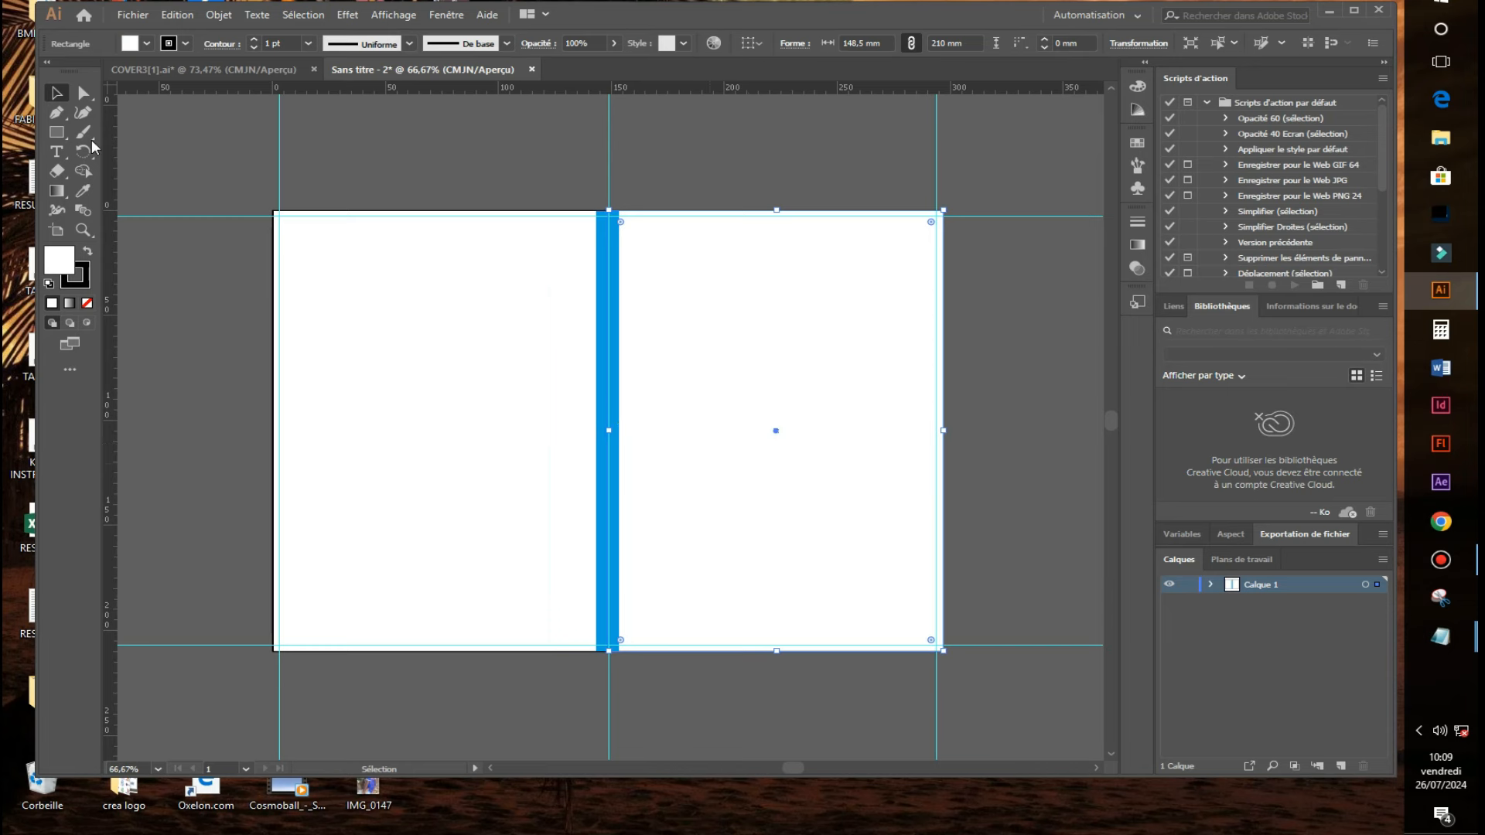
# Draw a rectangle about 143.7 by 109 mm over the right page's lower half, from the blue strip to the page's outer edge.
pyautogui.click(57, 132)
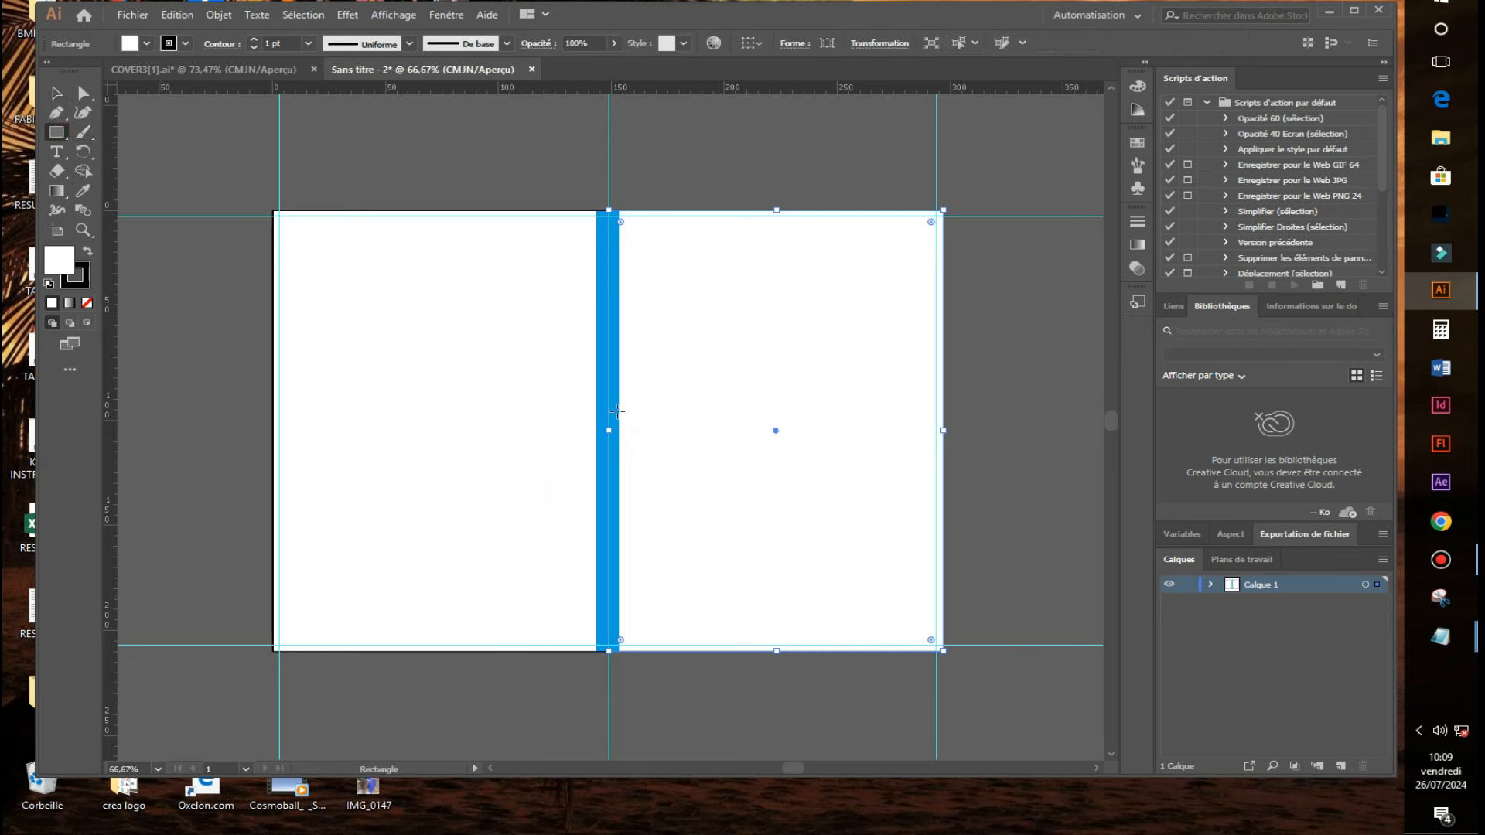
pyautogui.moveTo(616, 413); pyautogui.dragTo(790, 484)
pyautogui.moveTo(932, 656); pyautogui.dragTo(945, 653)
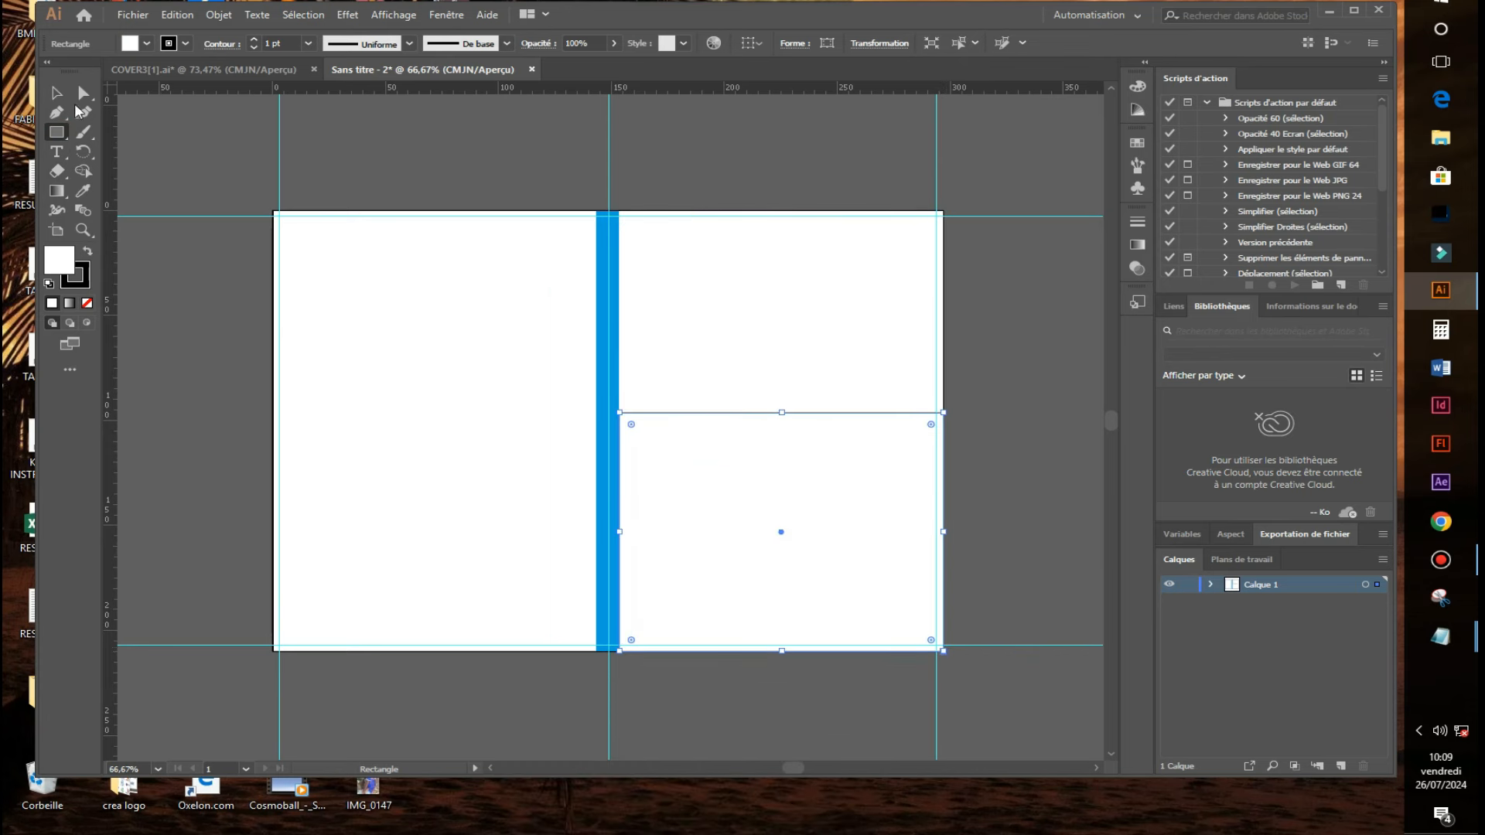
pyautogui.click(56, 93)
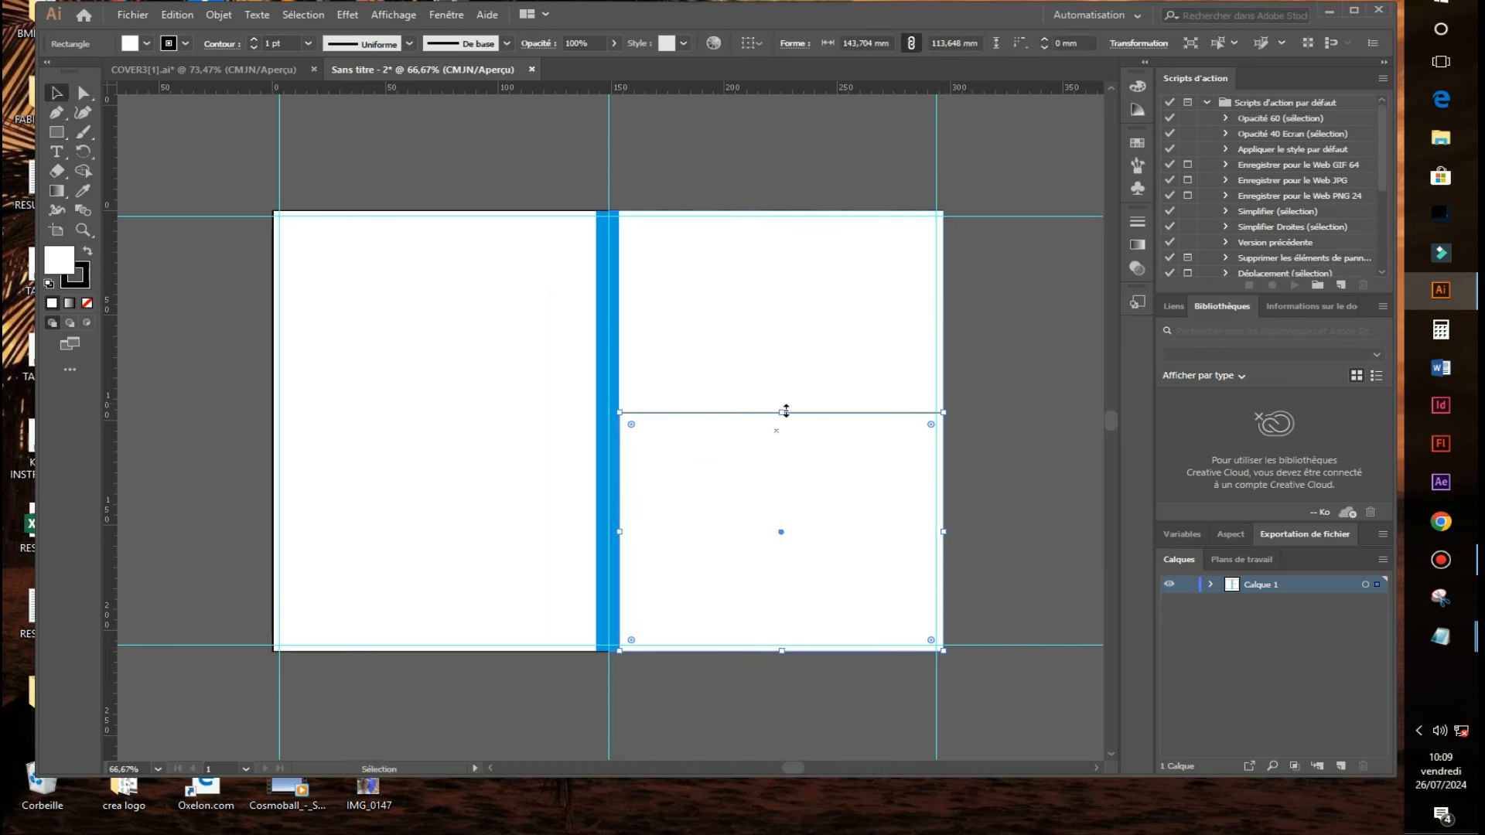
pyautogui.moveTo(786, 411); pyautogui.dragTo(782, 422)
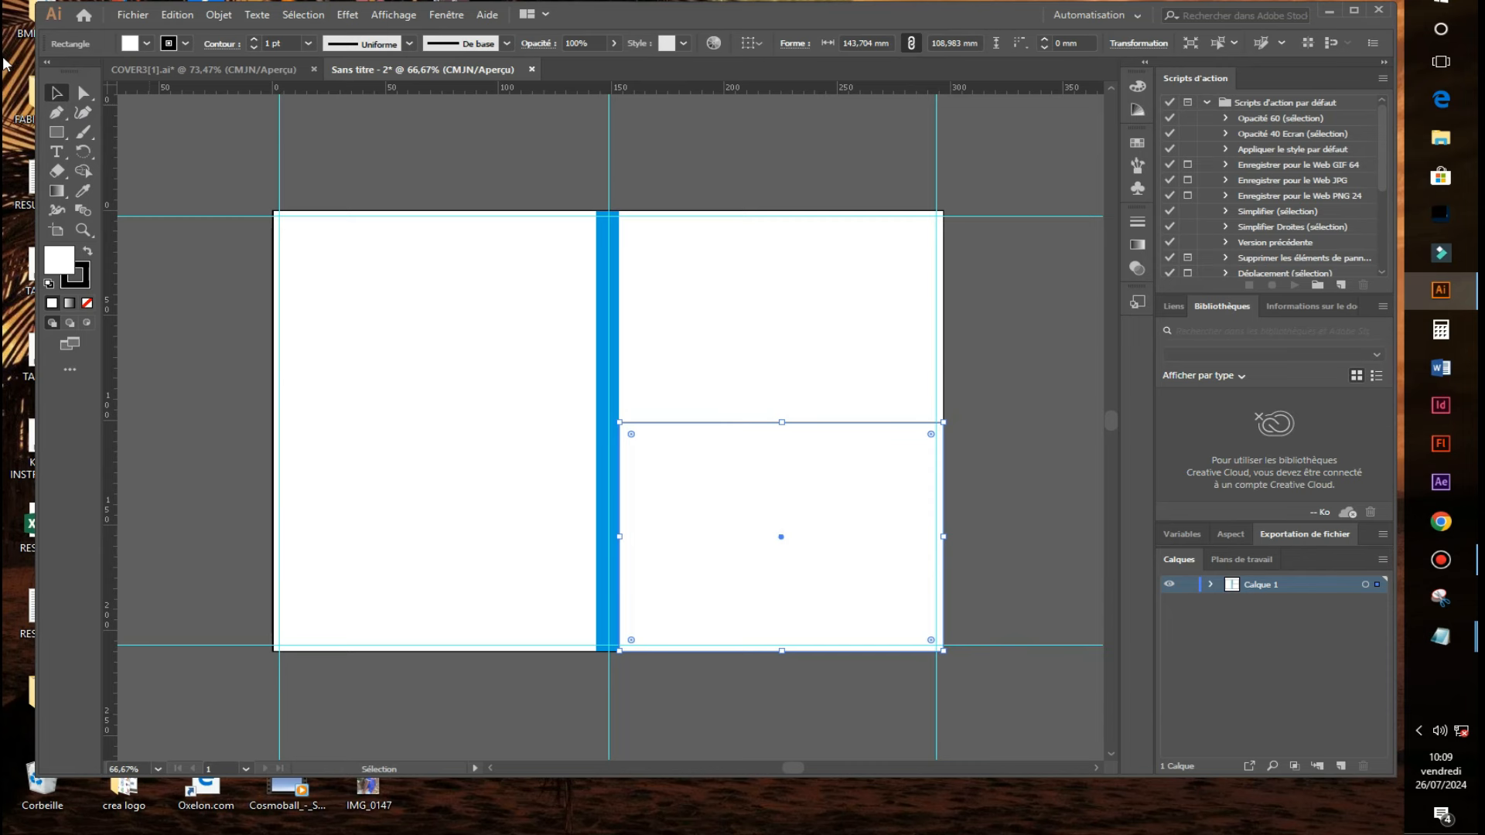
# Fill the rectangle on the right page's lower half with Bleu CMJN and remove its stroke.
pyautogui.click(144, 45)
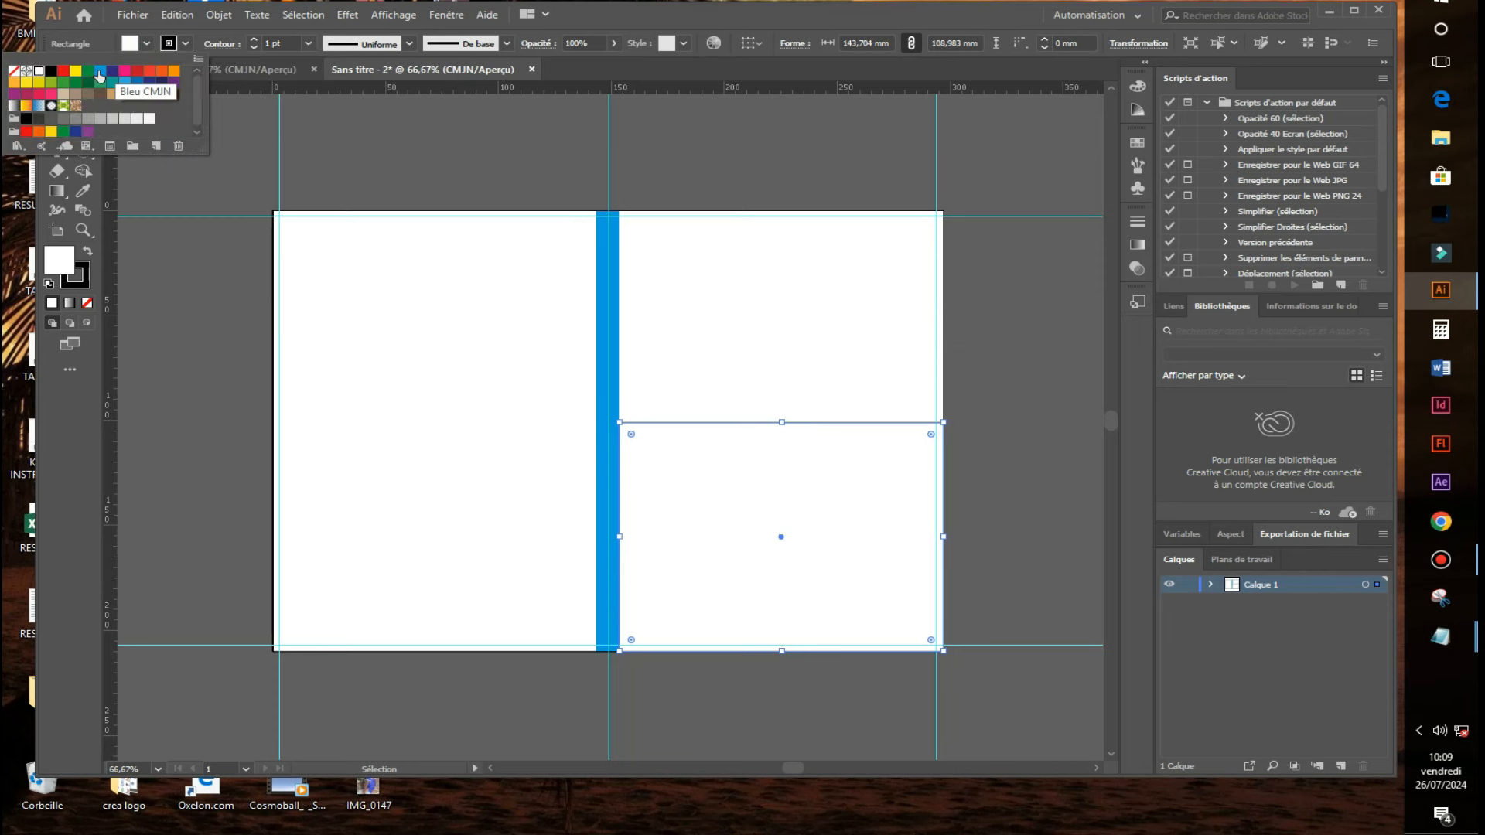
pyautogui.click(99, 75)
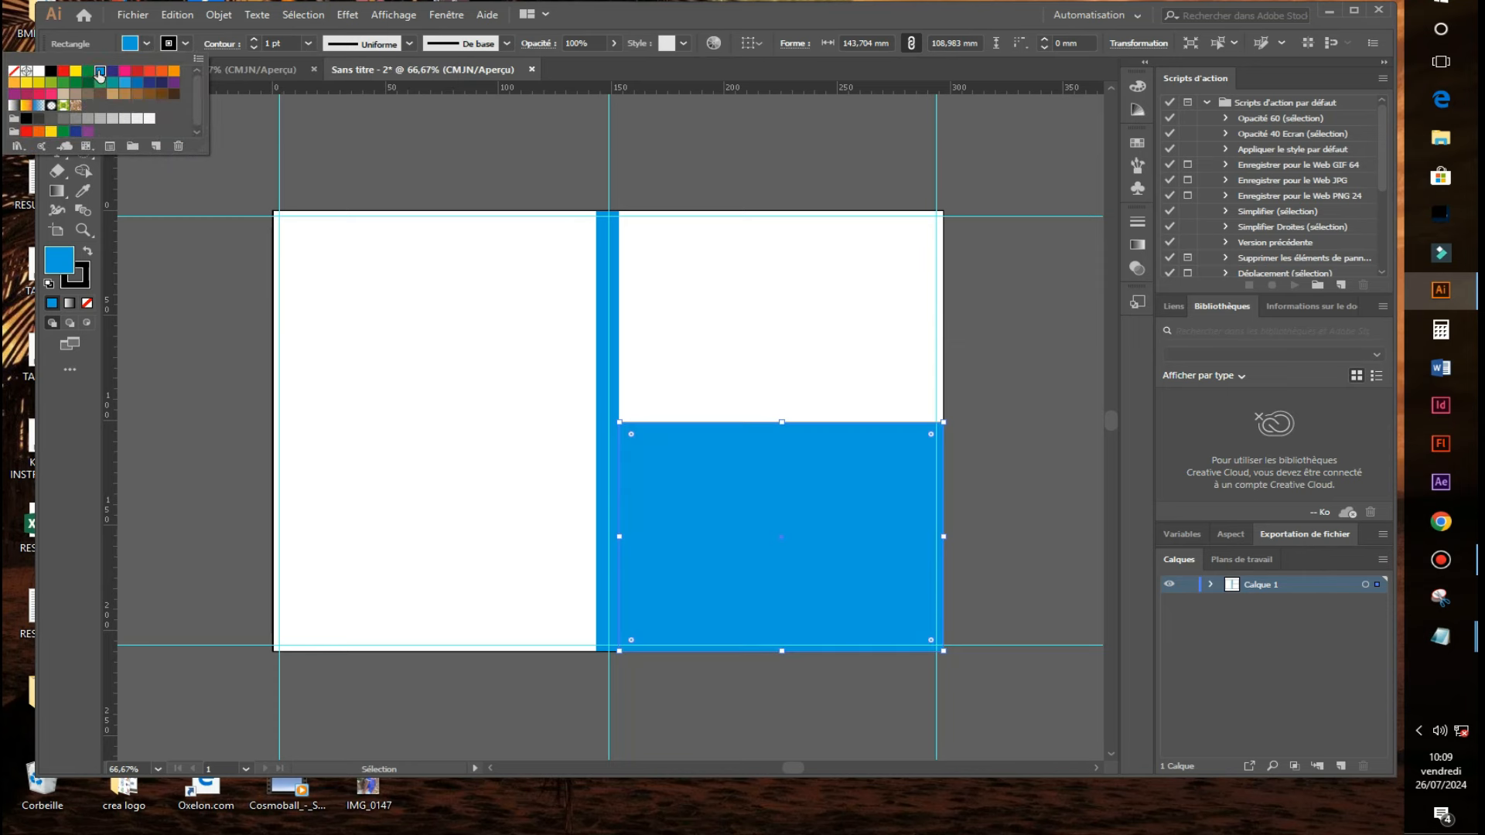
pyautogui.click(143, 354)
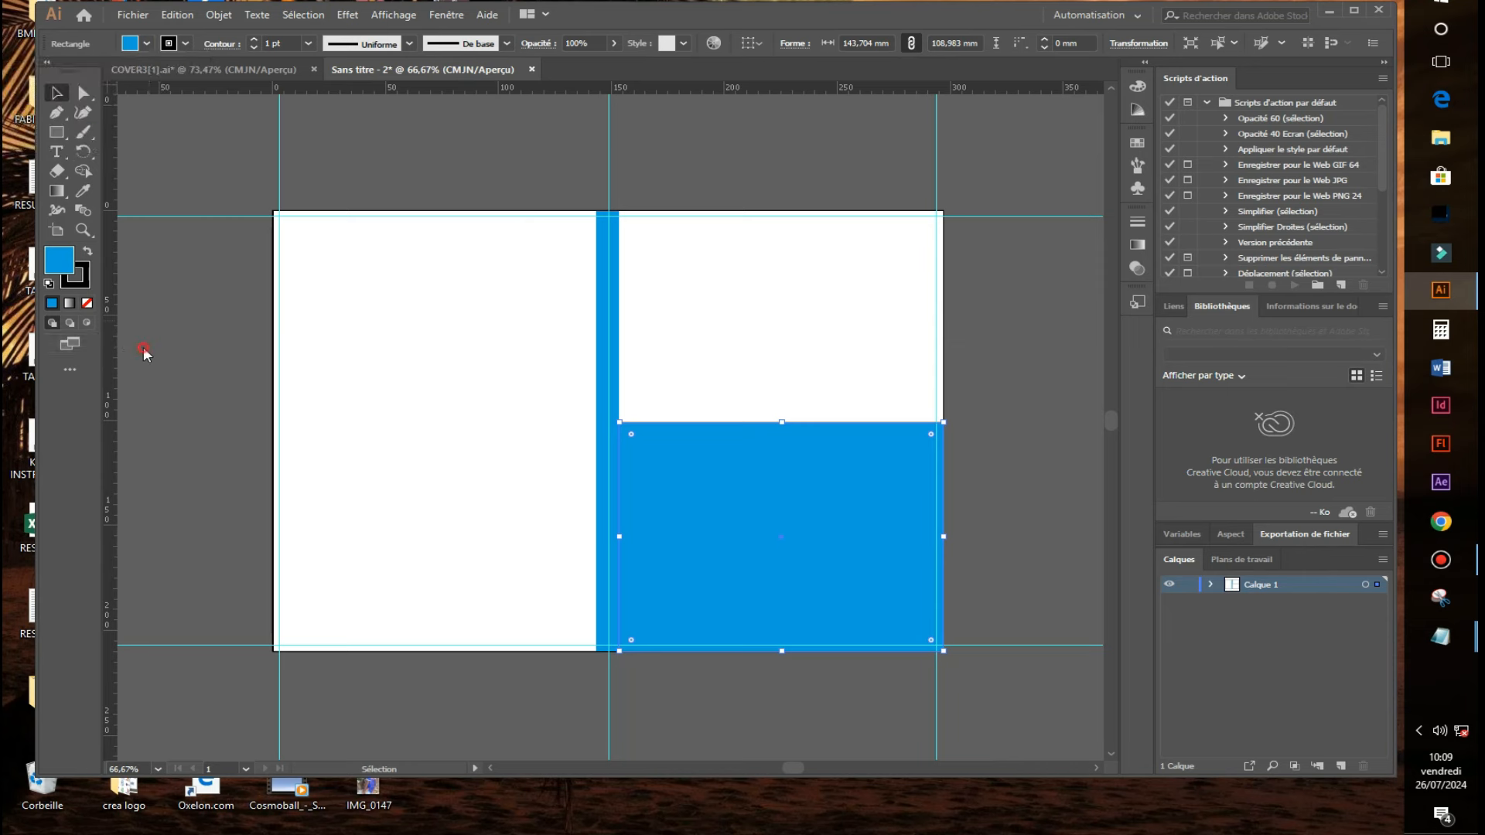
pyautogui.click(1000, 451)
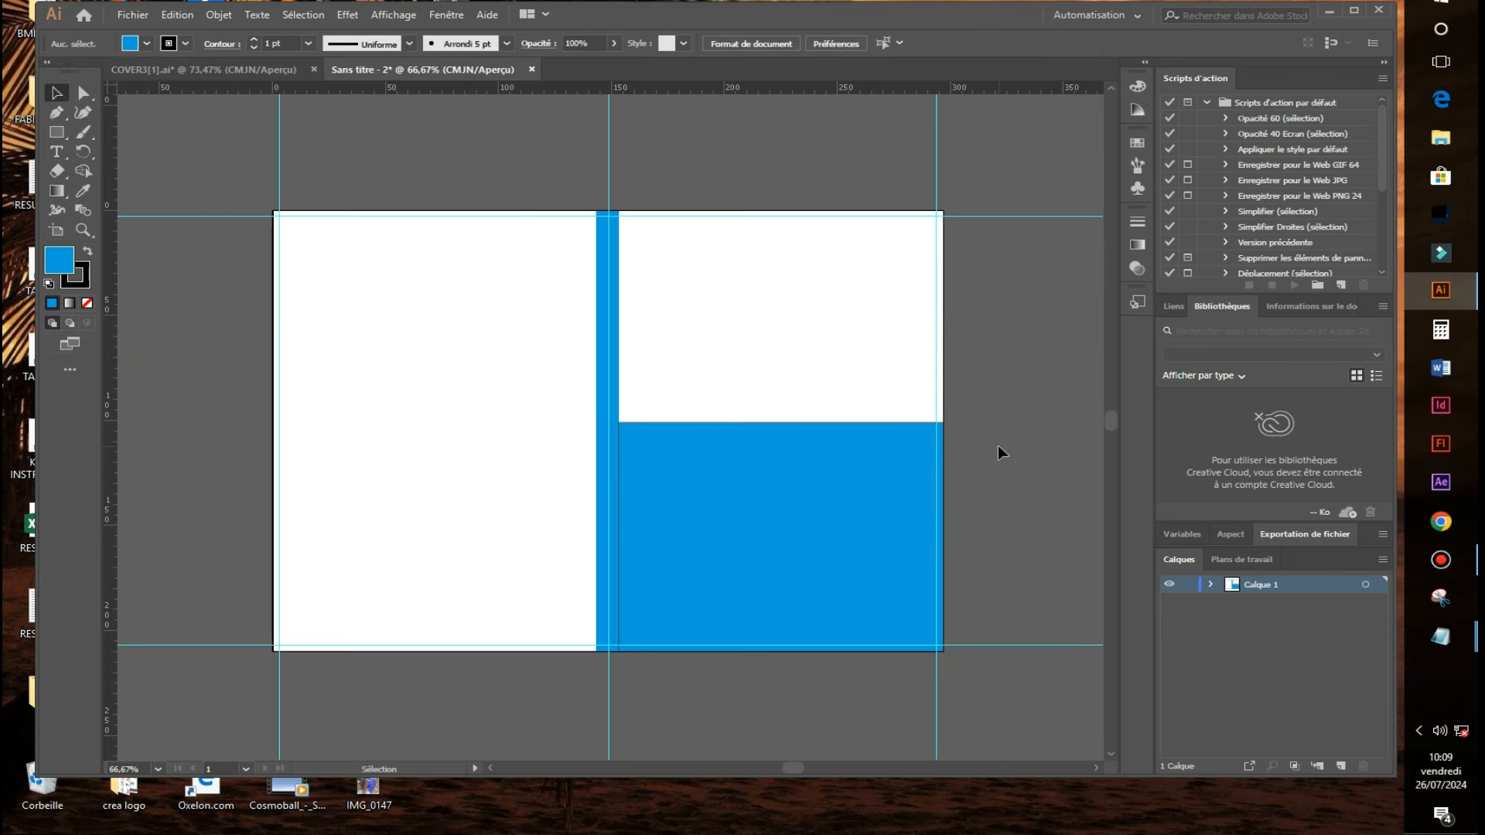
pyautogui.click(618, 471)
pyautogui.click(185, 43)
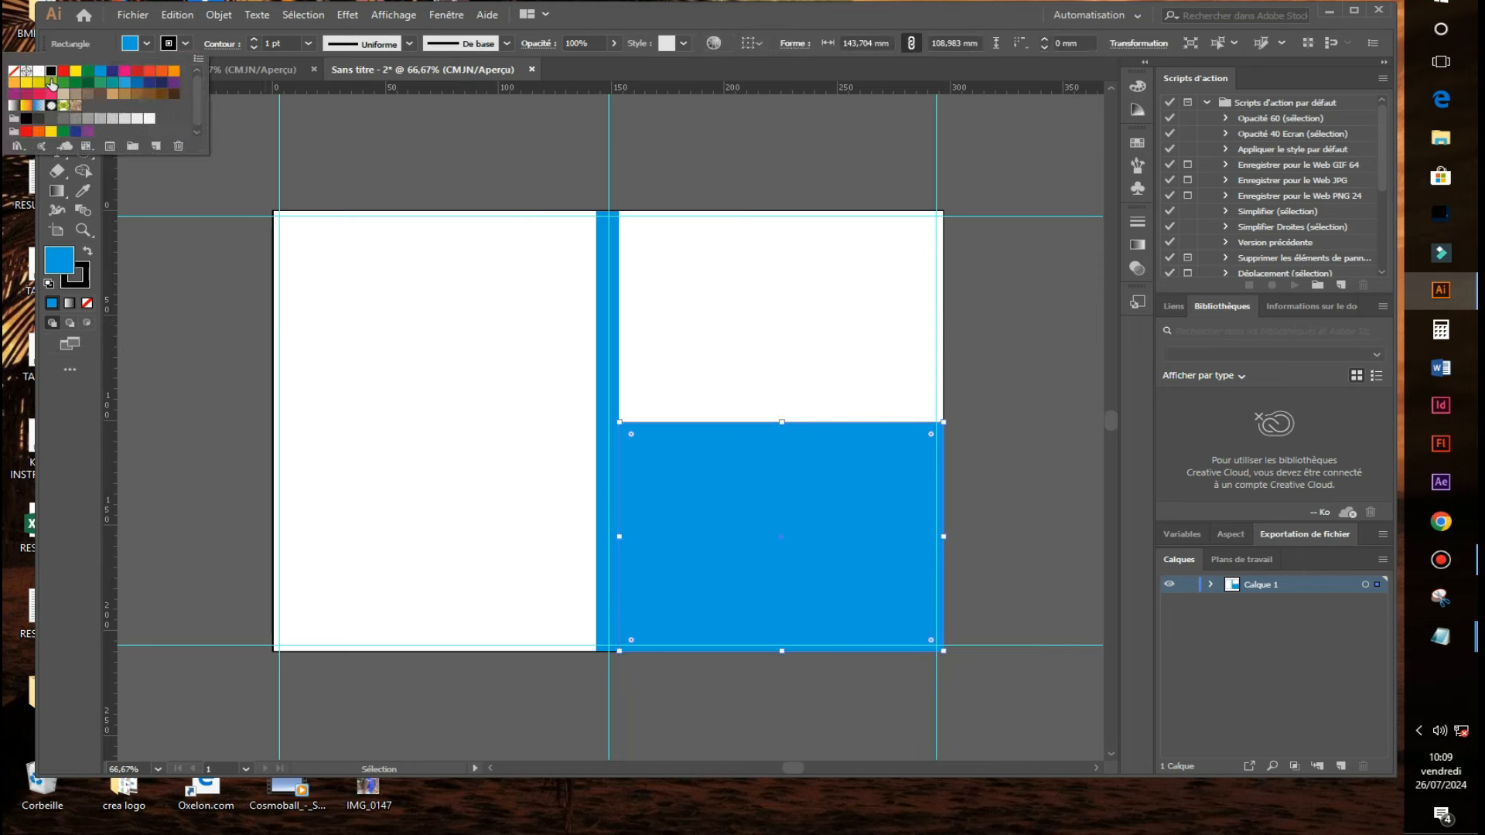
pyautogui.click(13, 71)
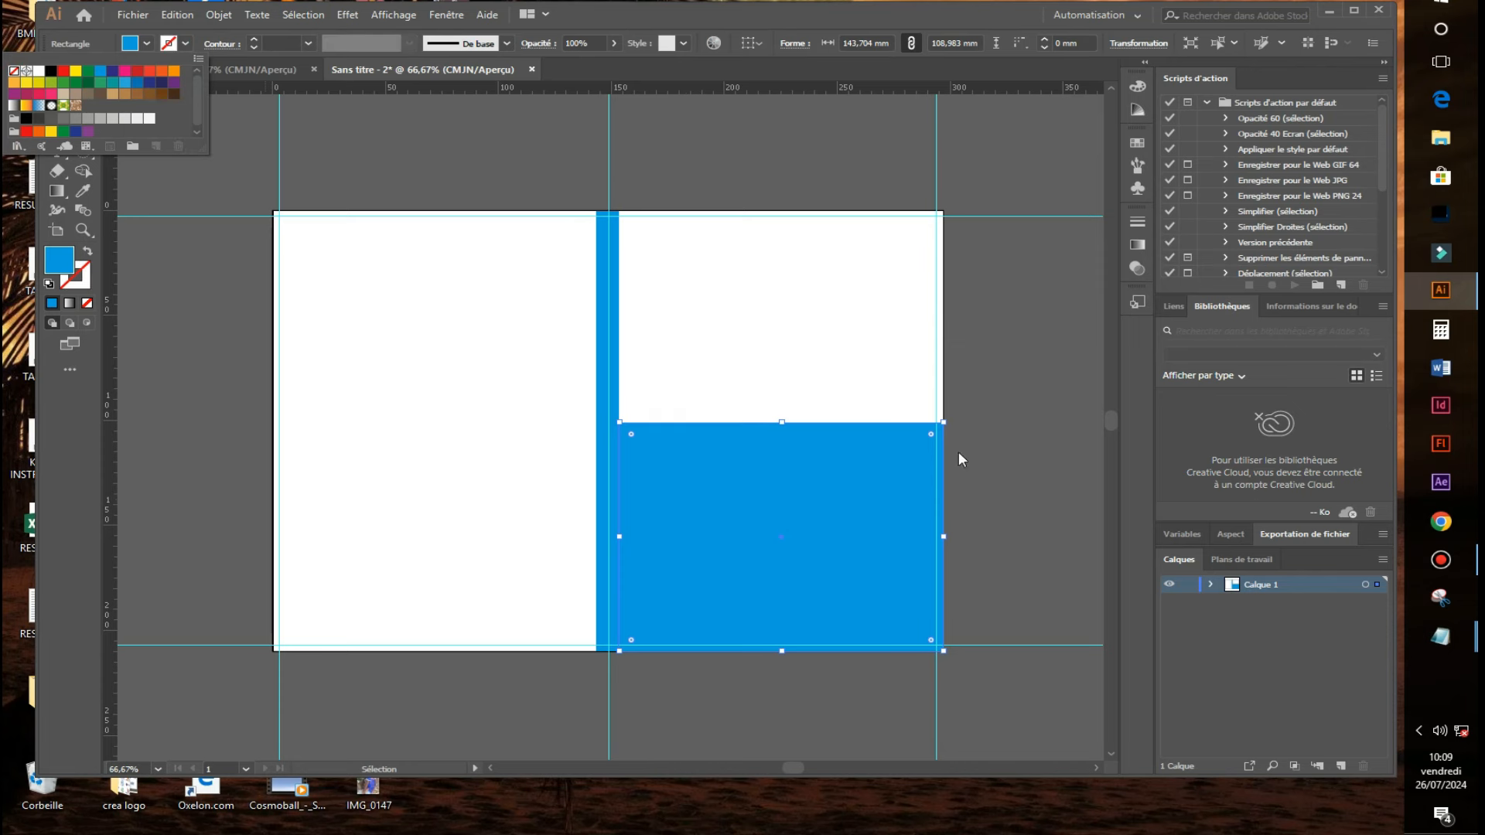
pyautogui.click(1019, 434)
pyautogui.click(1019, 434)
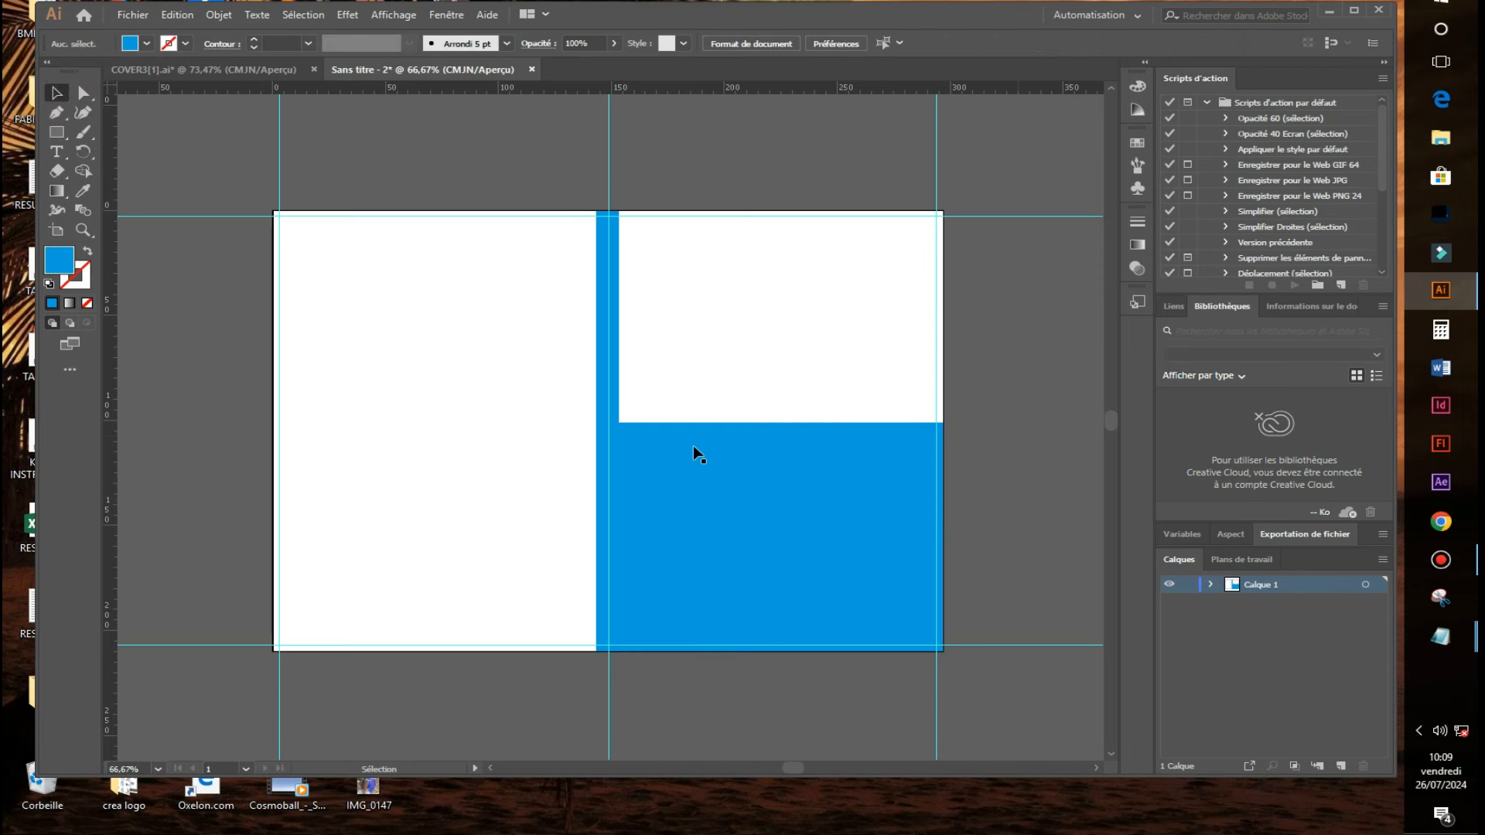
# Duplicate the blue rectangle onto the left page beside the strip and stretch it to the full 210 mm page height.
pyautogui.moveTo(809, 496); pyautogui.dragTo(464, 477)
pyautogui.moveTo(432, 396); pyautogui.dragTo(438, 210)
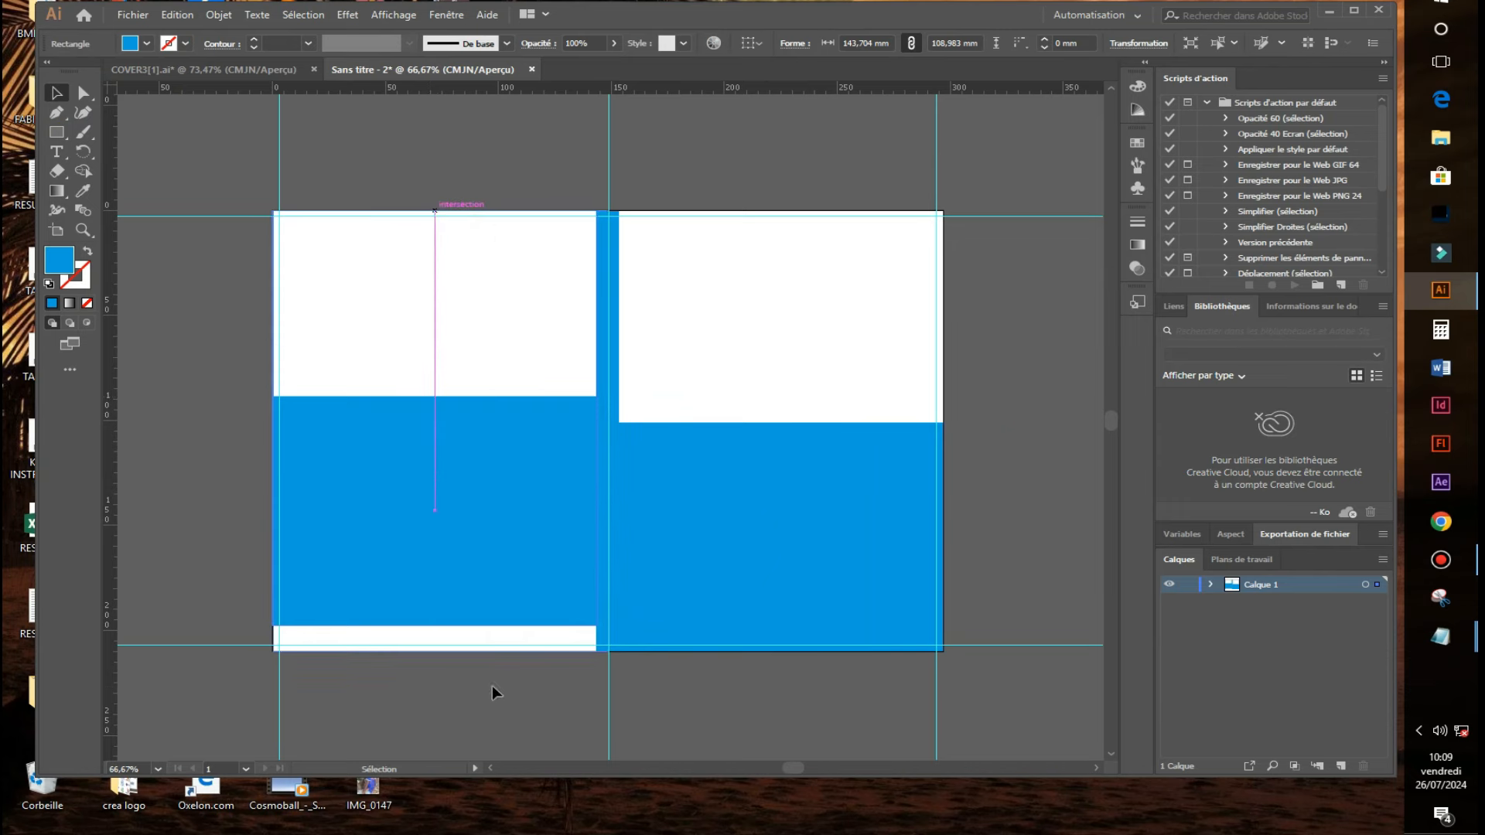
pyautogui.moveTo(433, 625); pyautogui.dragTo(439, 652)
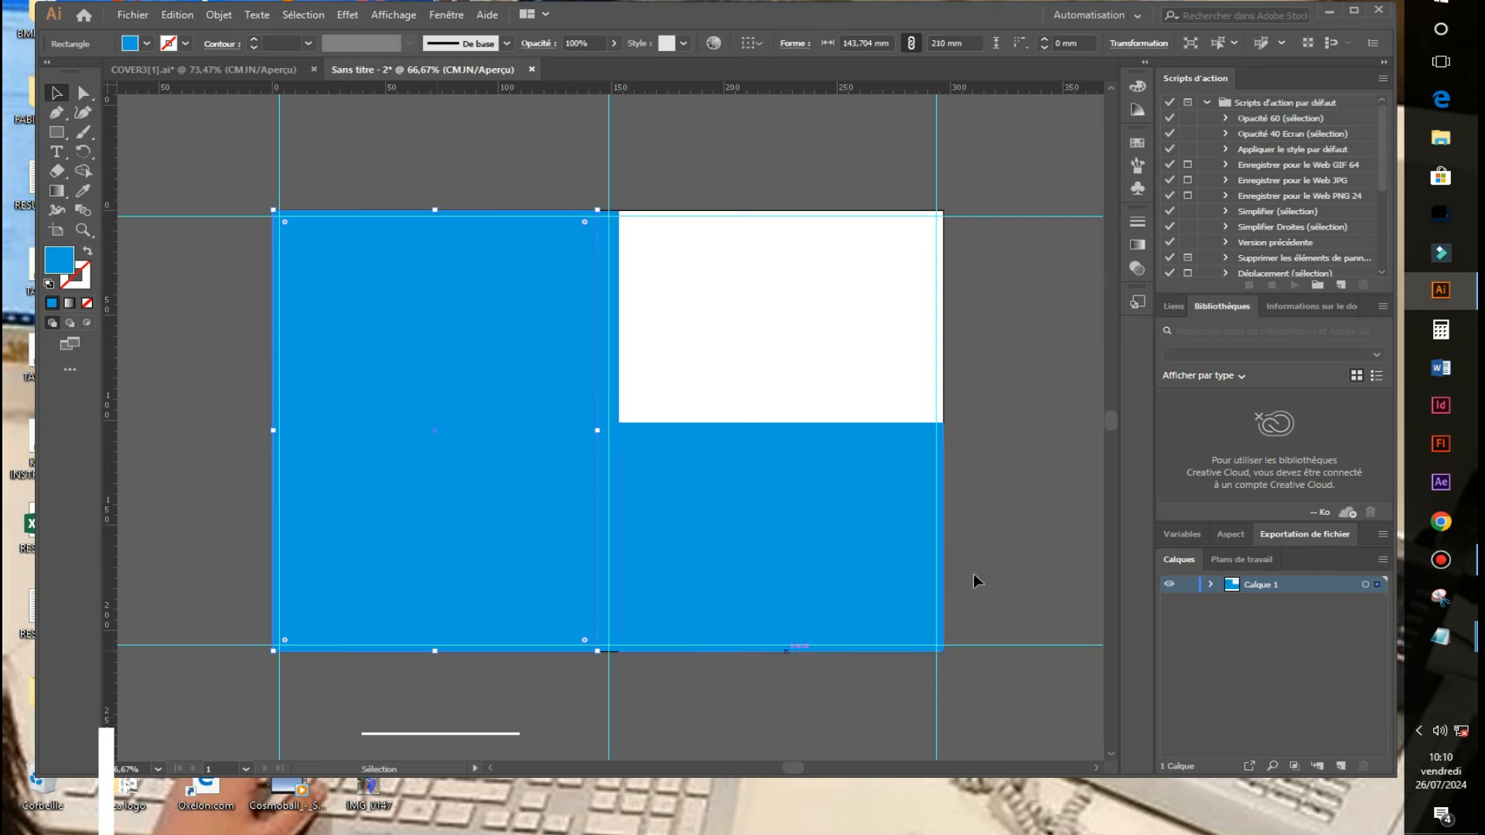
pyautogui.click(1003, 531)
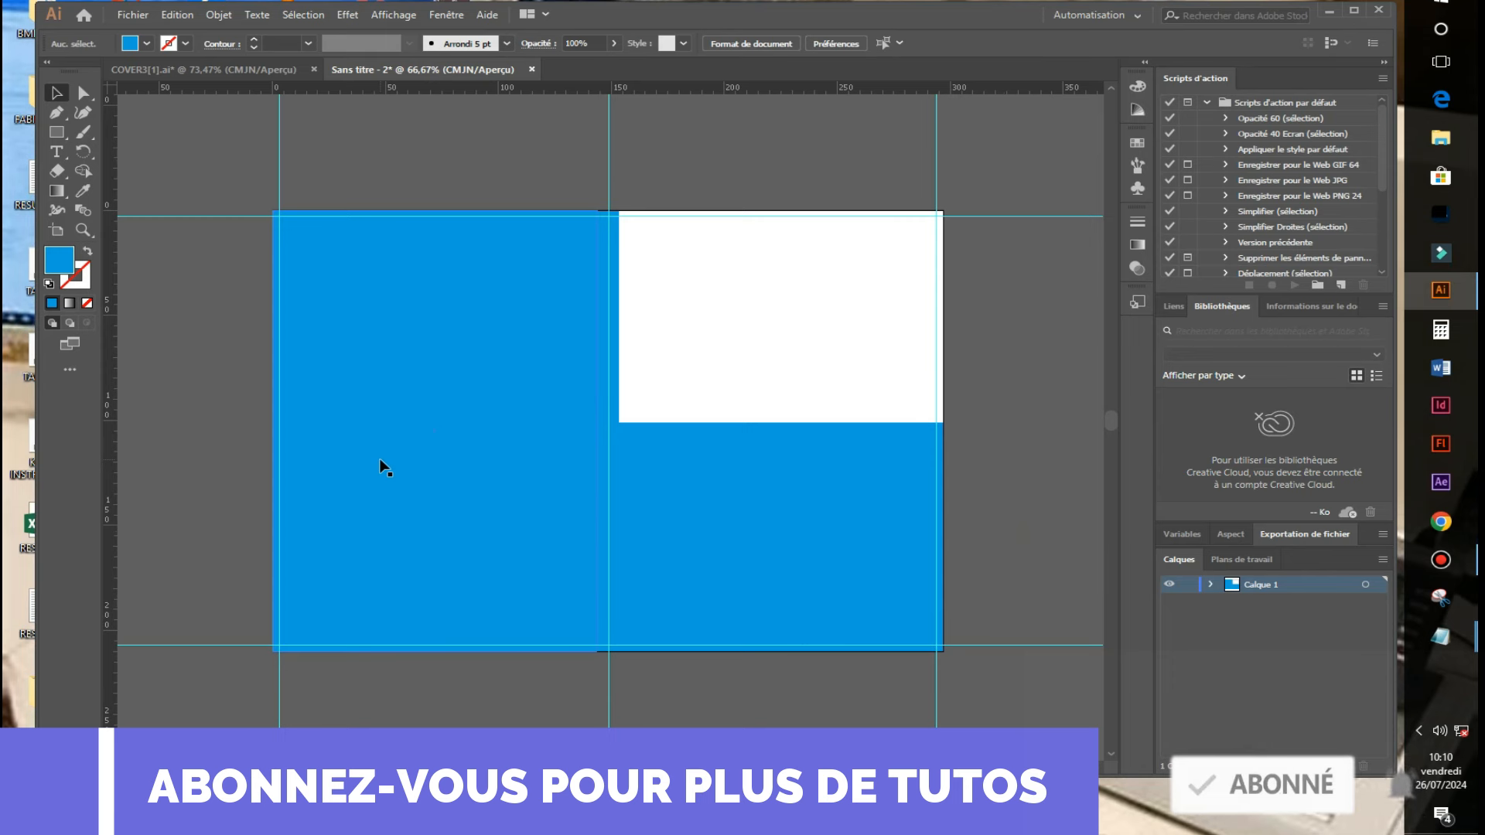
# Draw a small blue rectangle about 45.7 by 11.7 mm in the right page's upper outer corner, just below the top margin guide.
pyautogui.click(57, 132)
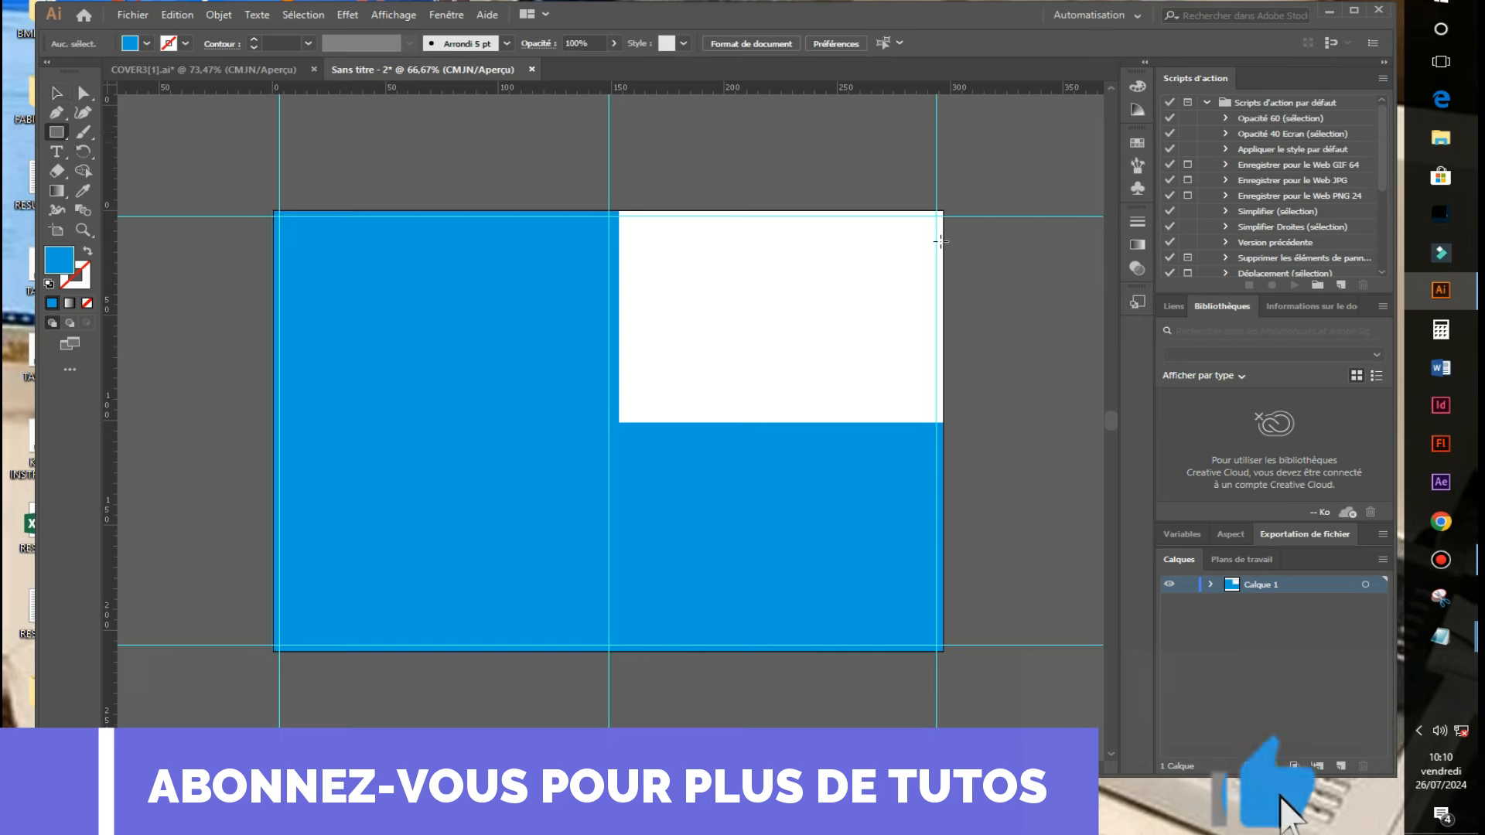
pyautogui.moveTo(942, 215); pyautogui.dragTo(808, 236)
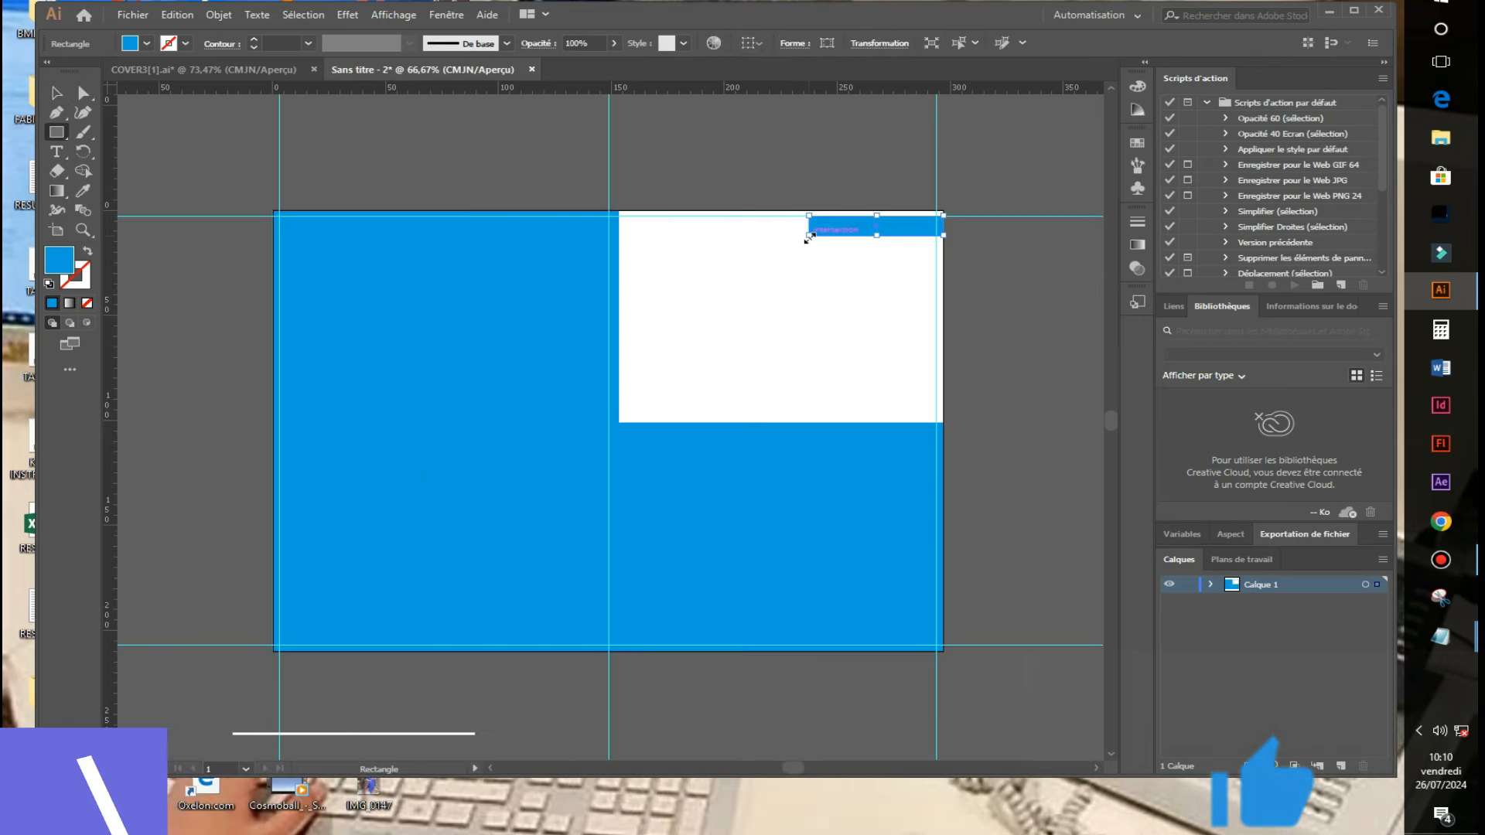
pyautogui.click(56, 92)
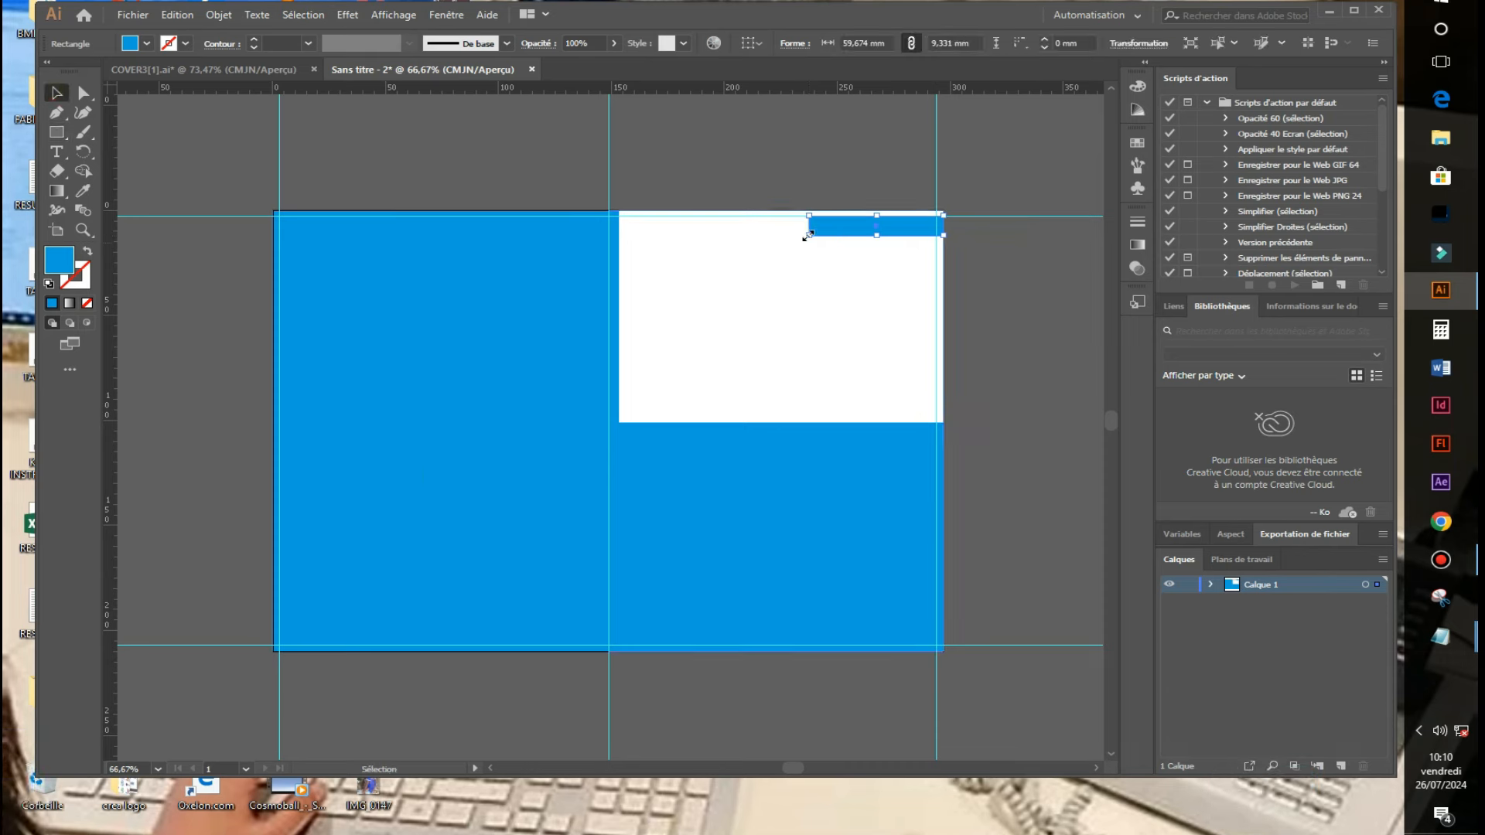
pyautogui.moveTo(808, 236); pyautogui.dragTo(840, 240)
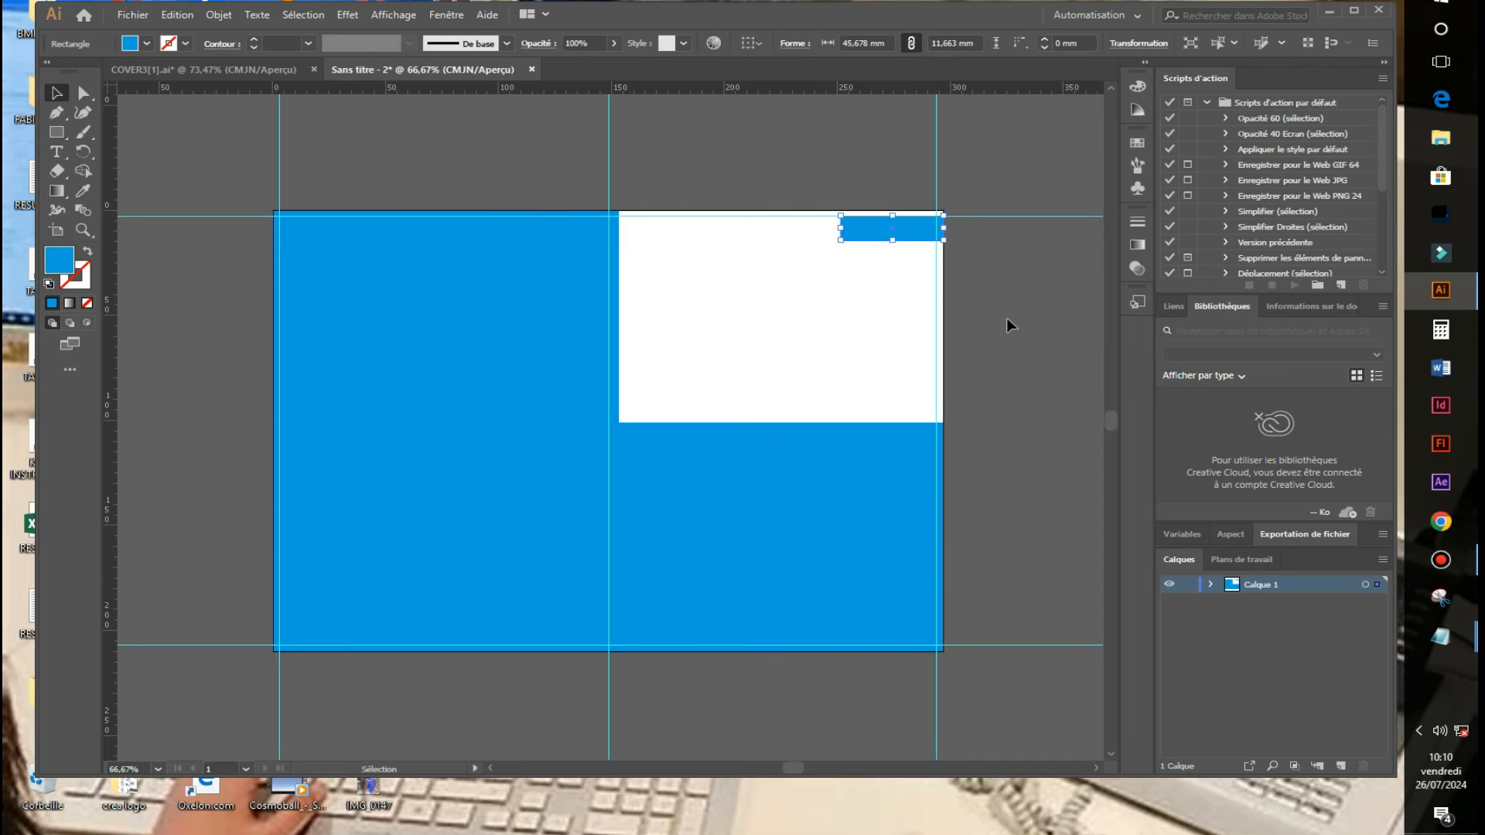
pyautogui.click(948, 272)
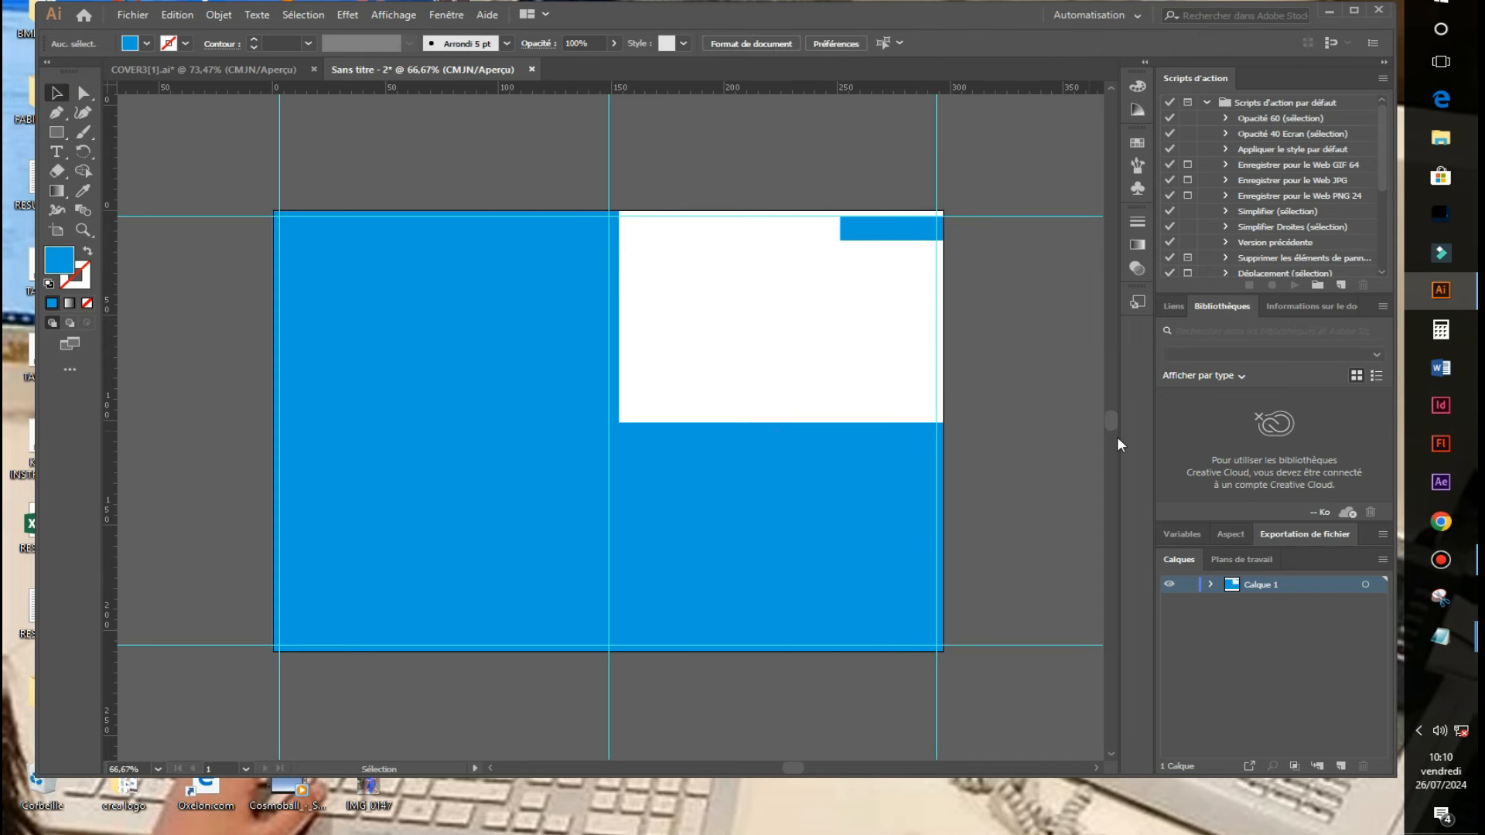
# Fill the left page's rectangle with the white-to-black gradient, make it radial and reverse its direction.
pyautogui.click(490, 305)
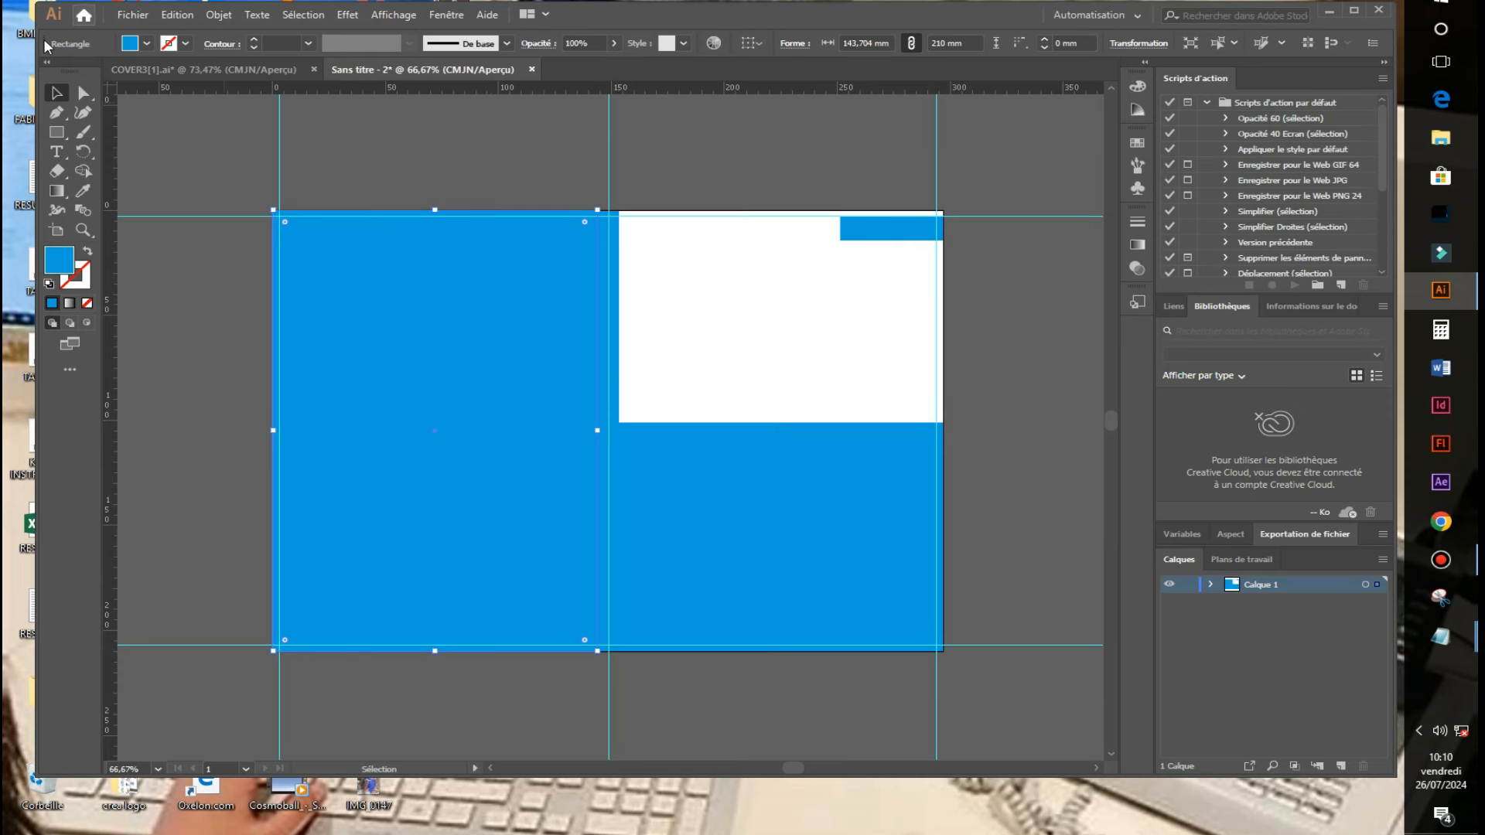
pyautogui.click(147, 43)
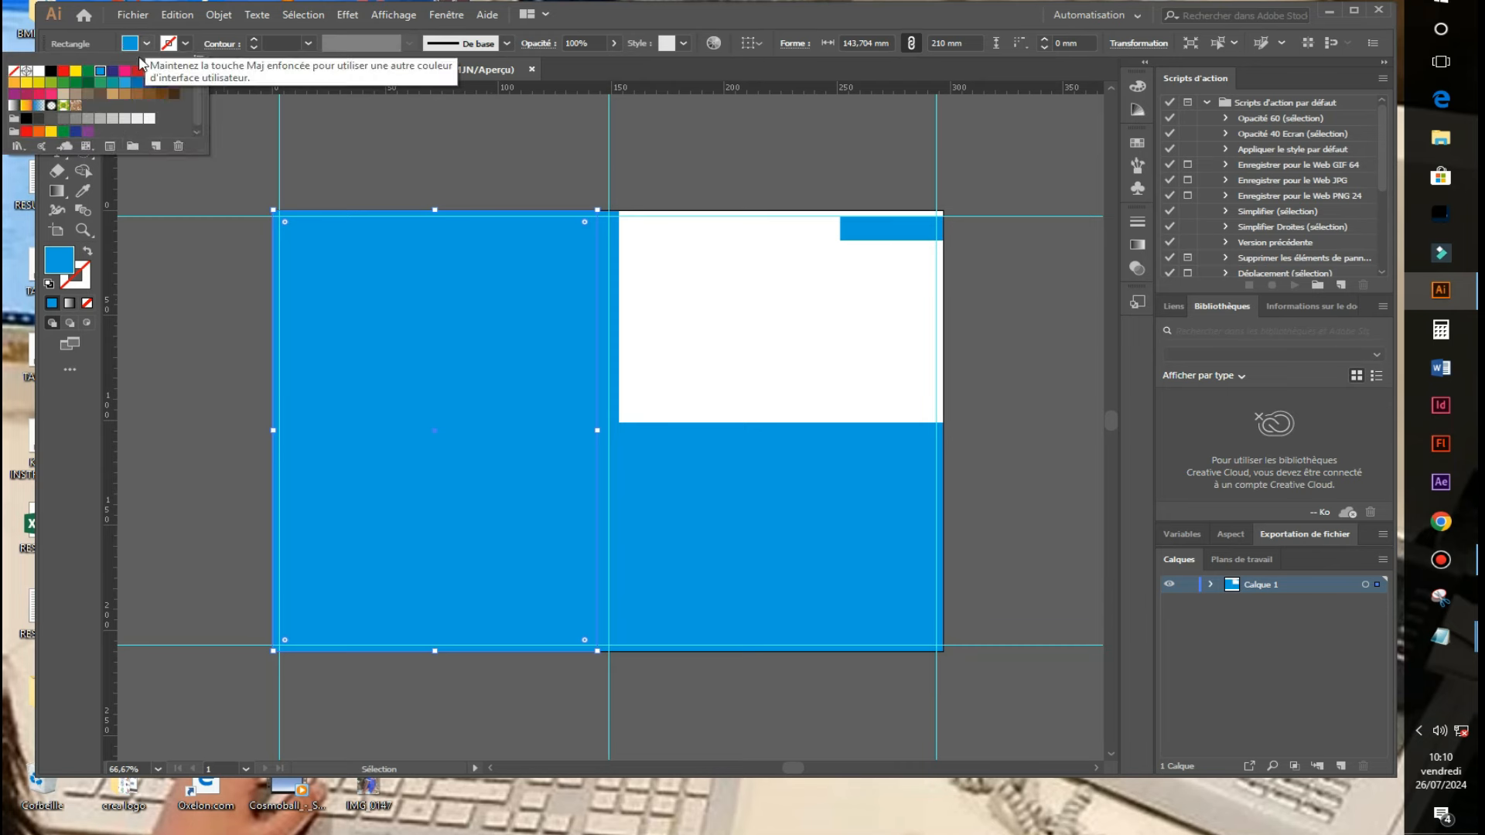
pyautogui.click(15, 106)
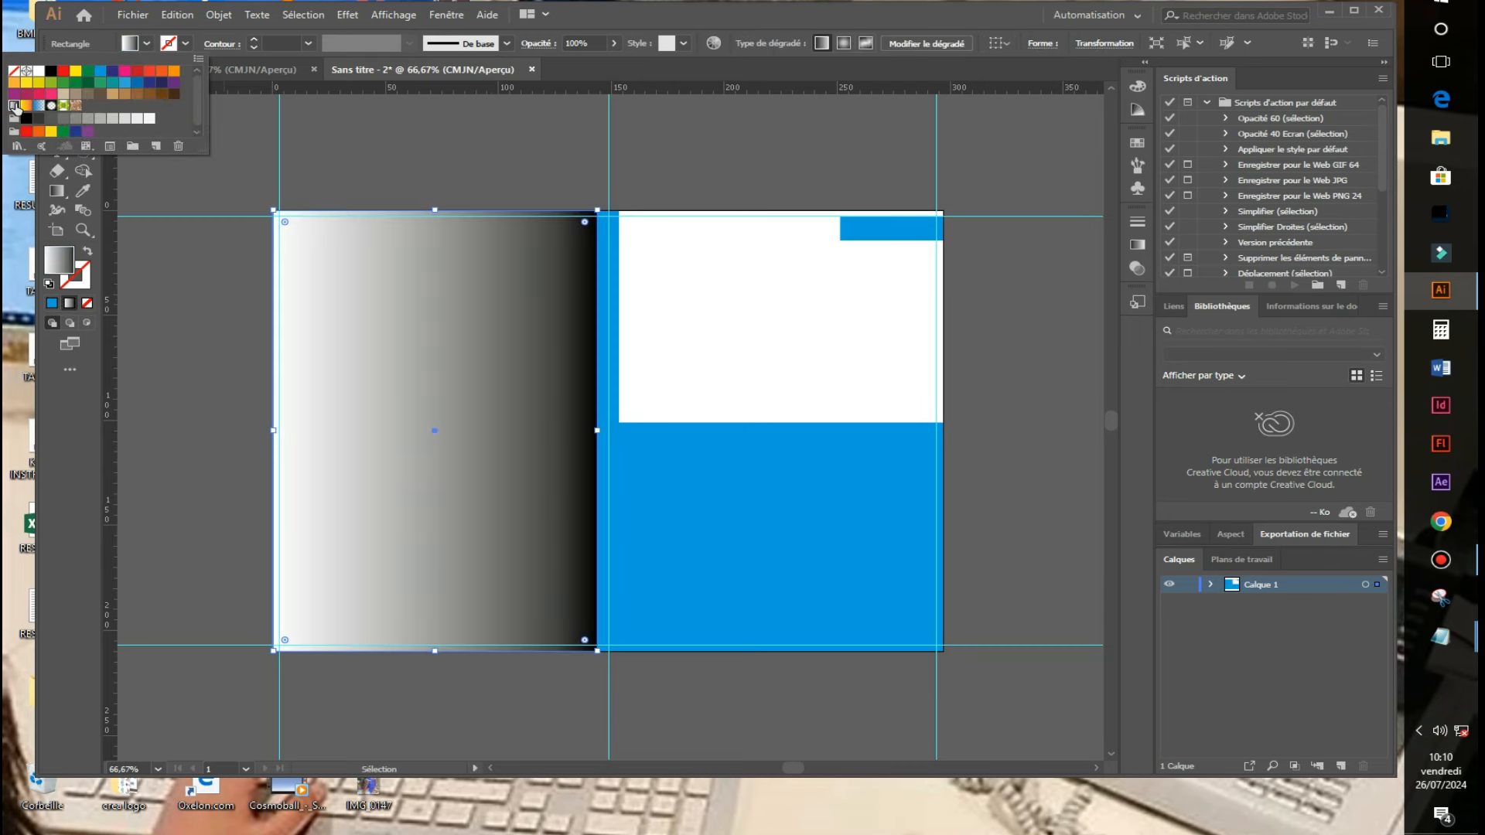
pyautogui.click(1137, 244)
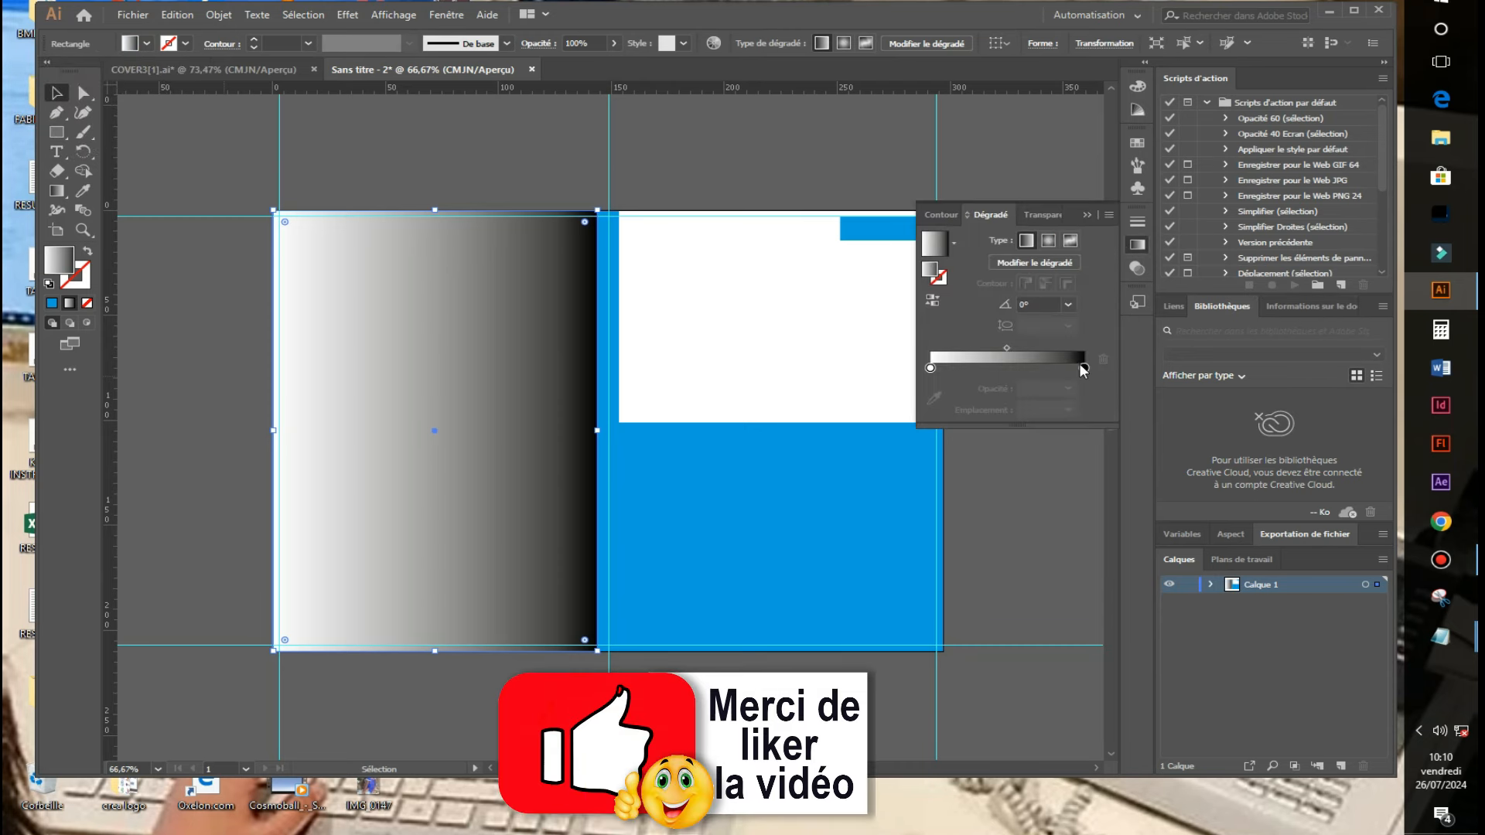
pyautogui.click(1048, 243)
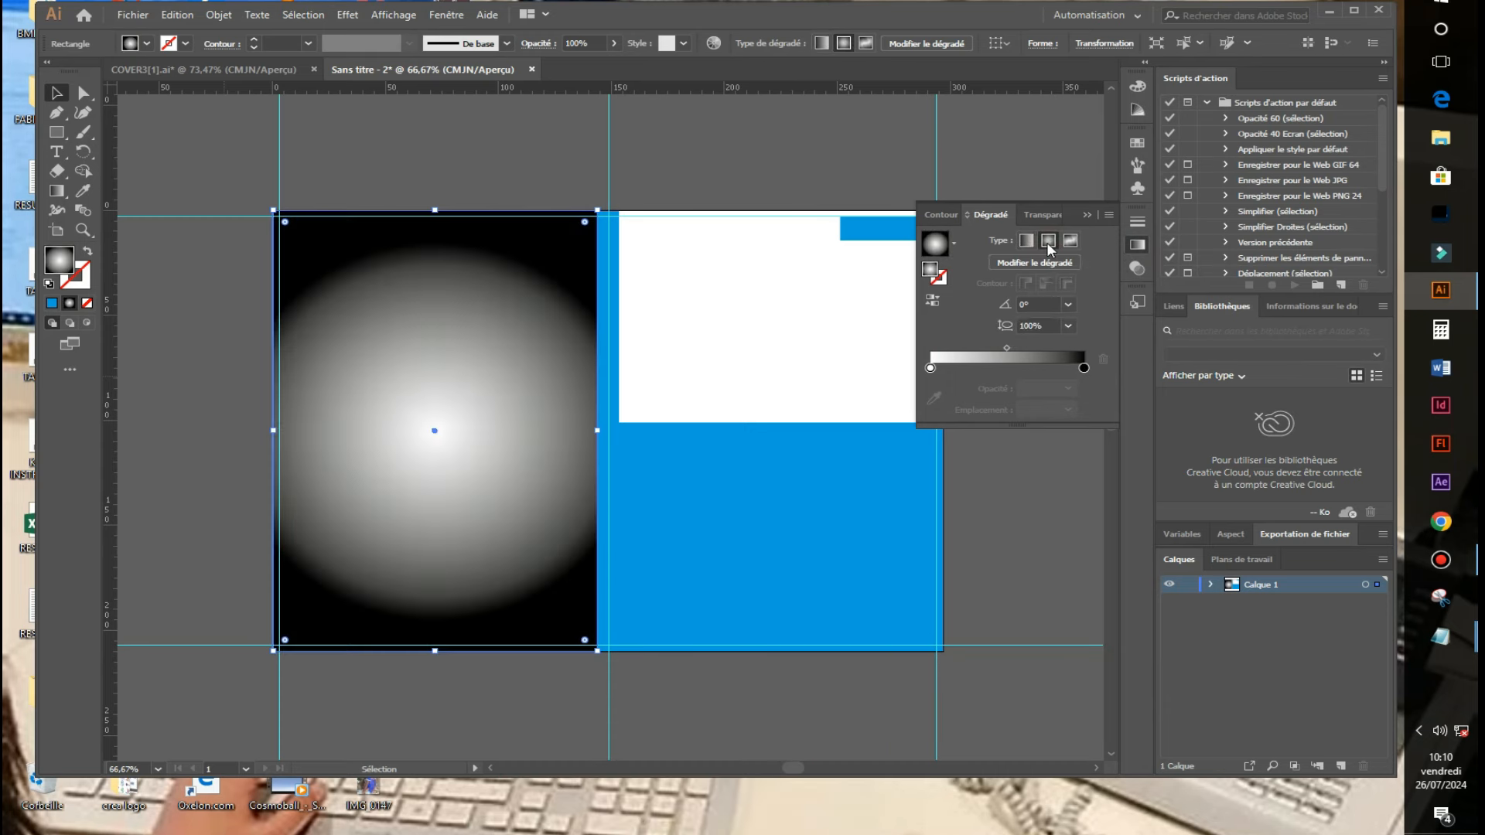
pyautogui.click(934, 302)
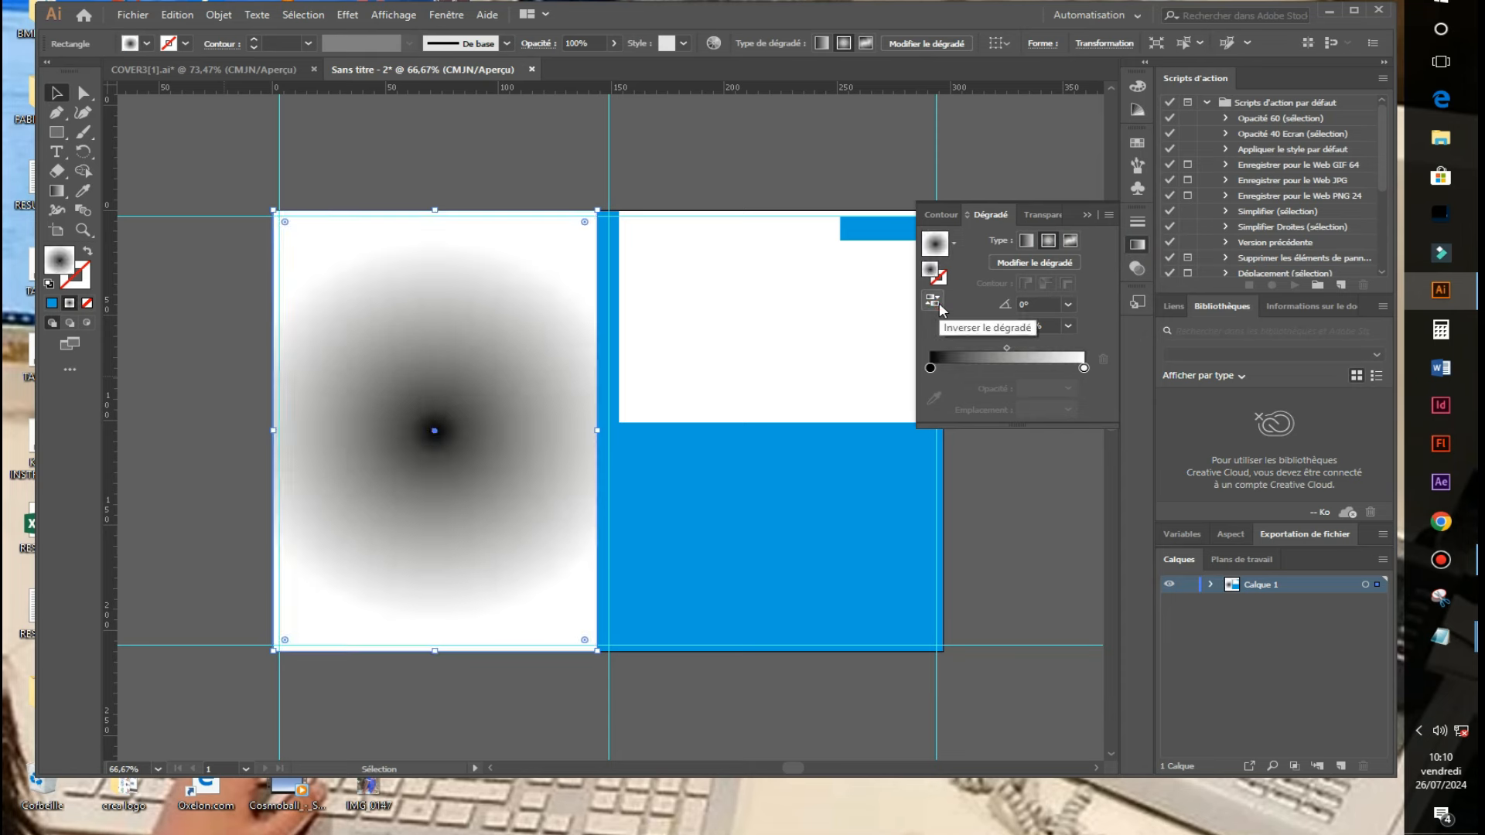
# Set both colour stops of the left page's radial gradient to the C=85 M=50 J=0 N=0 blue swatch.
pyautogui.click(931, 368)
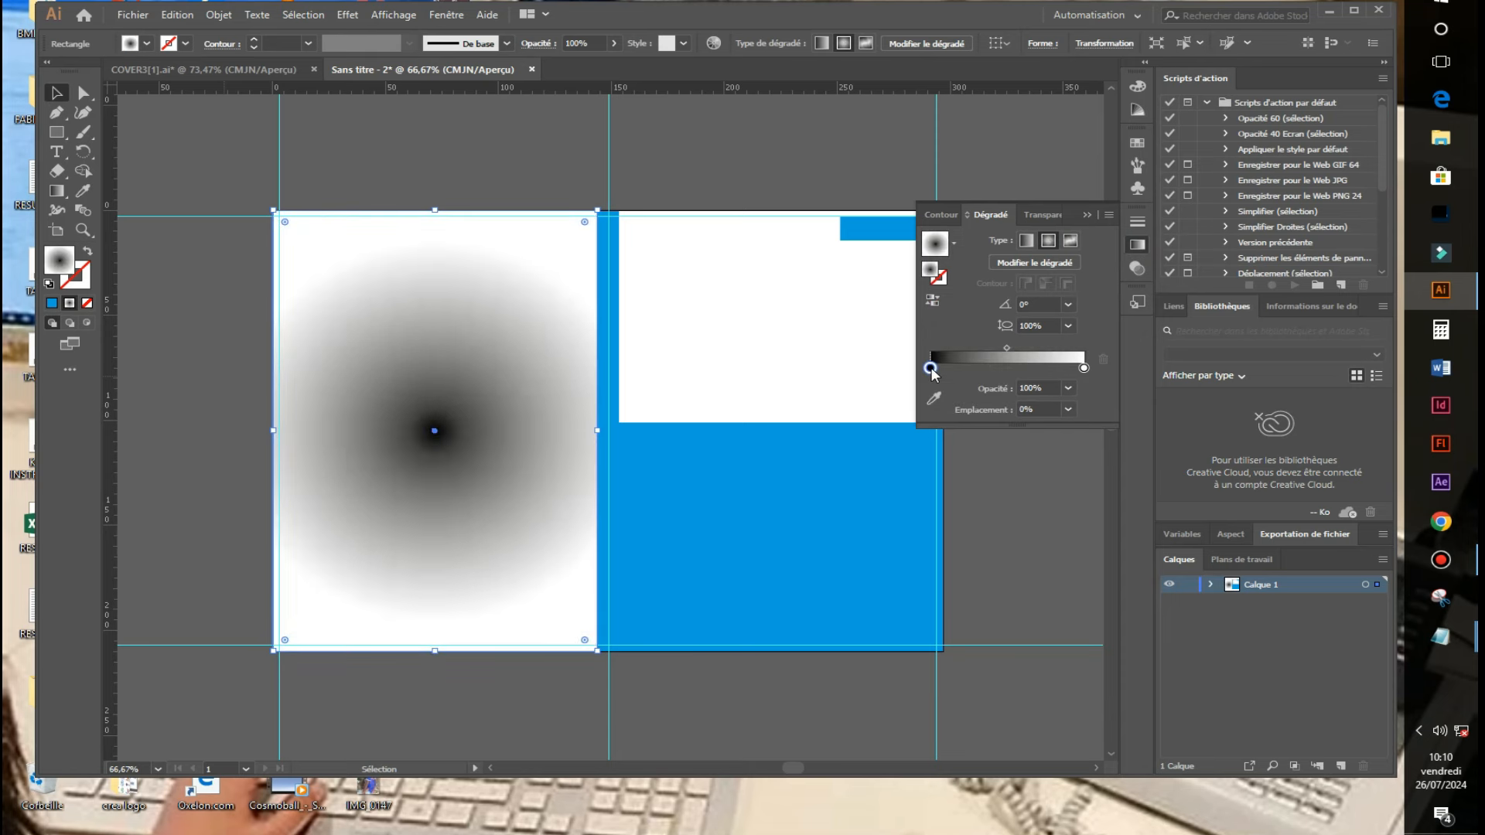
pyautogui.doubleClick(932, 369)
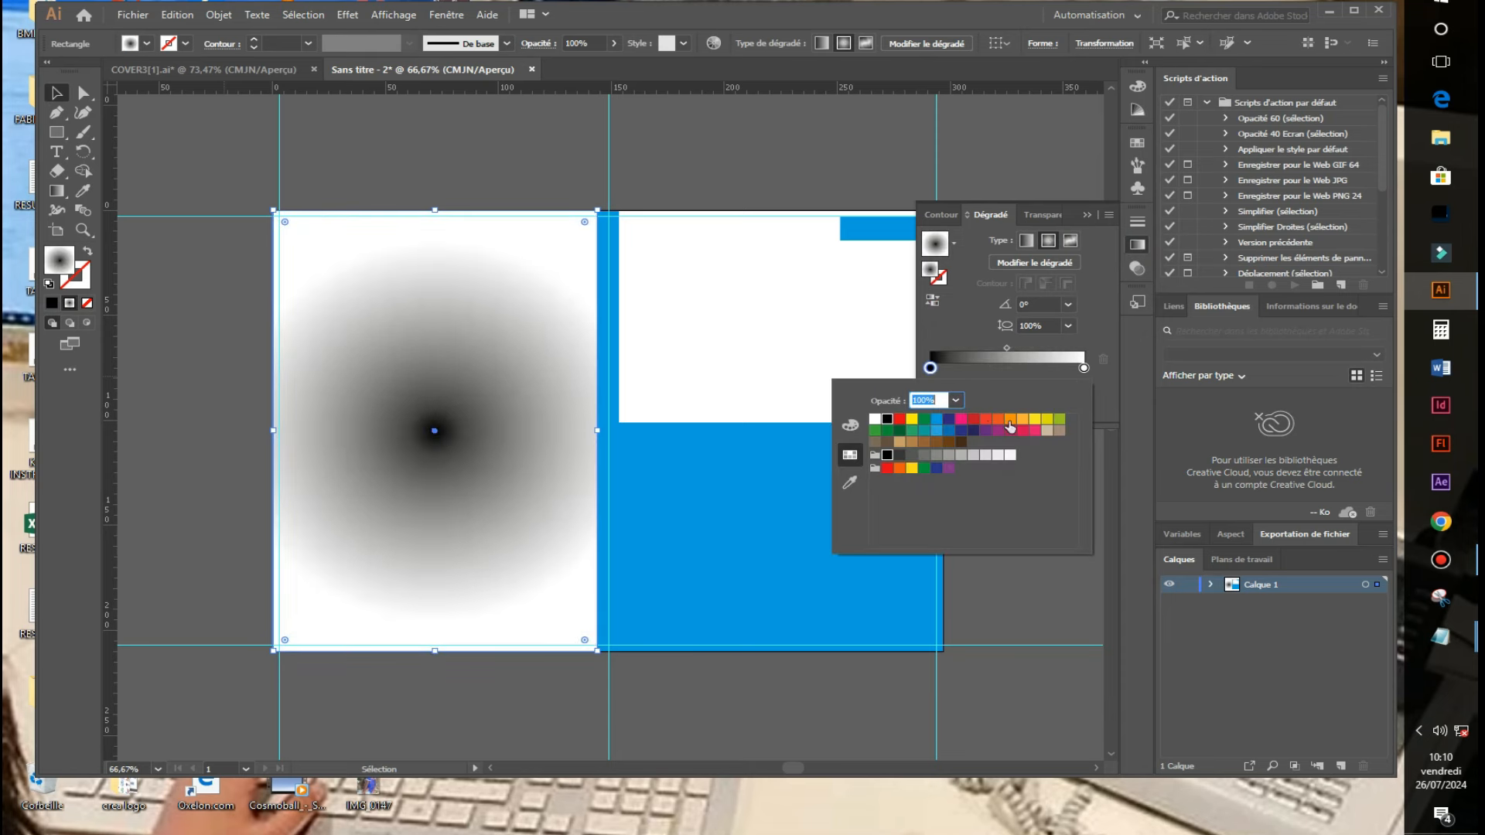
pyautogui.click(940, 427)
pyautogui.click(1083, 368)
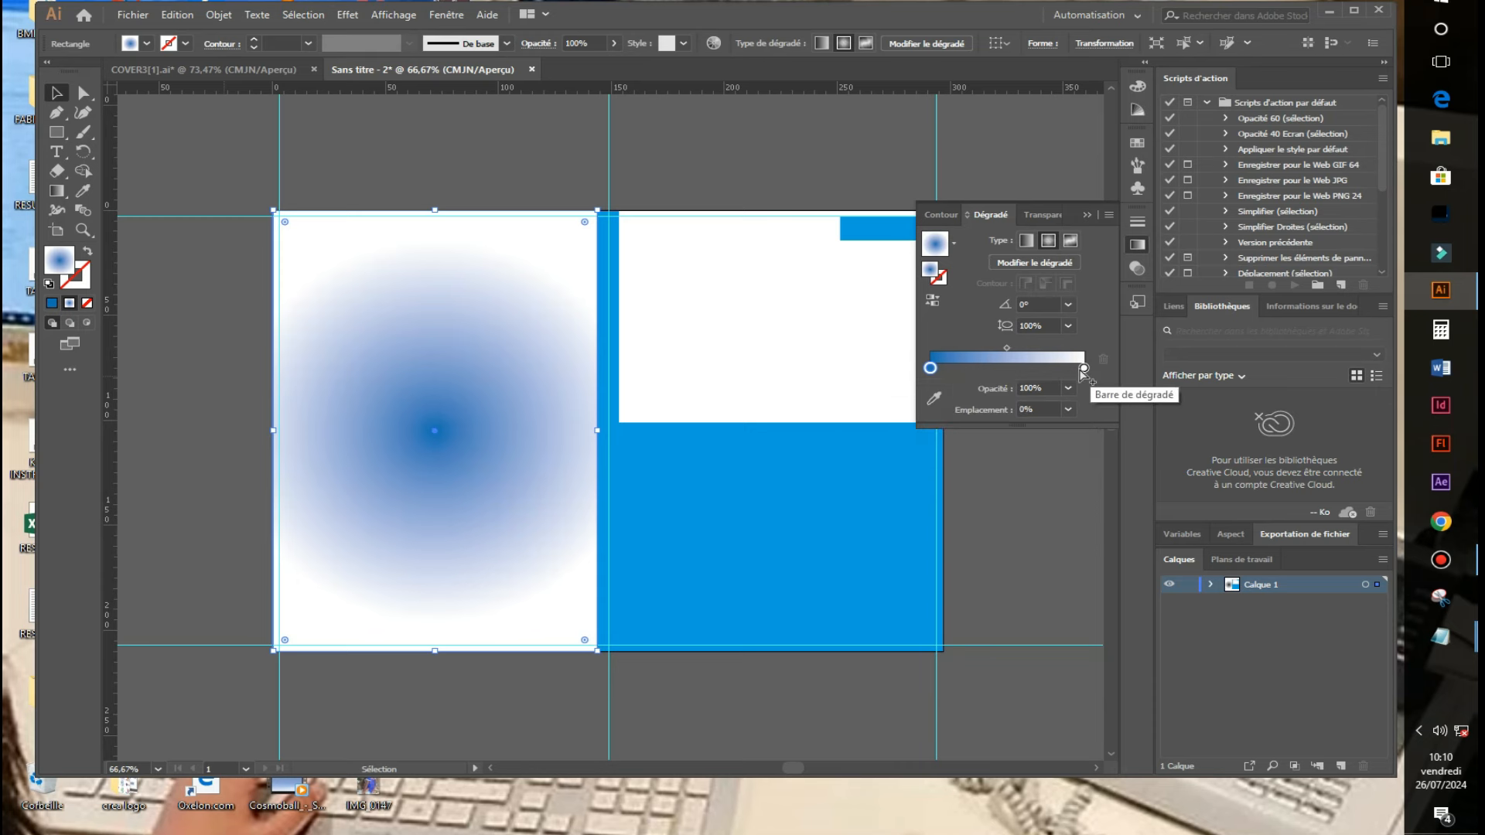
pyautogui.doubleClick(1083, 368)
pyautogui.click(948, 430)
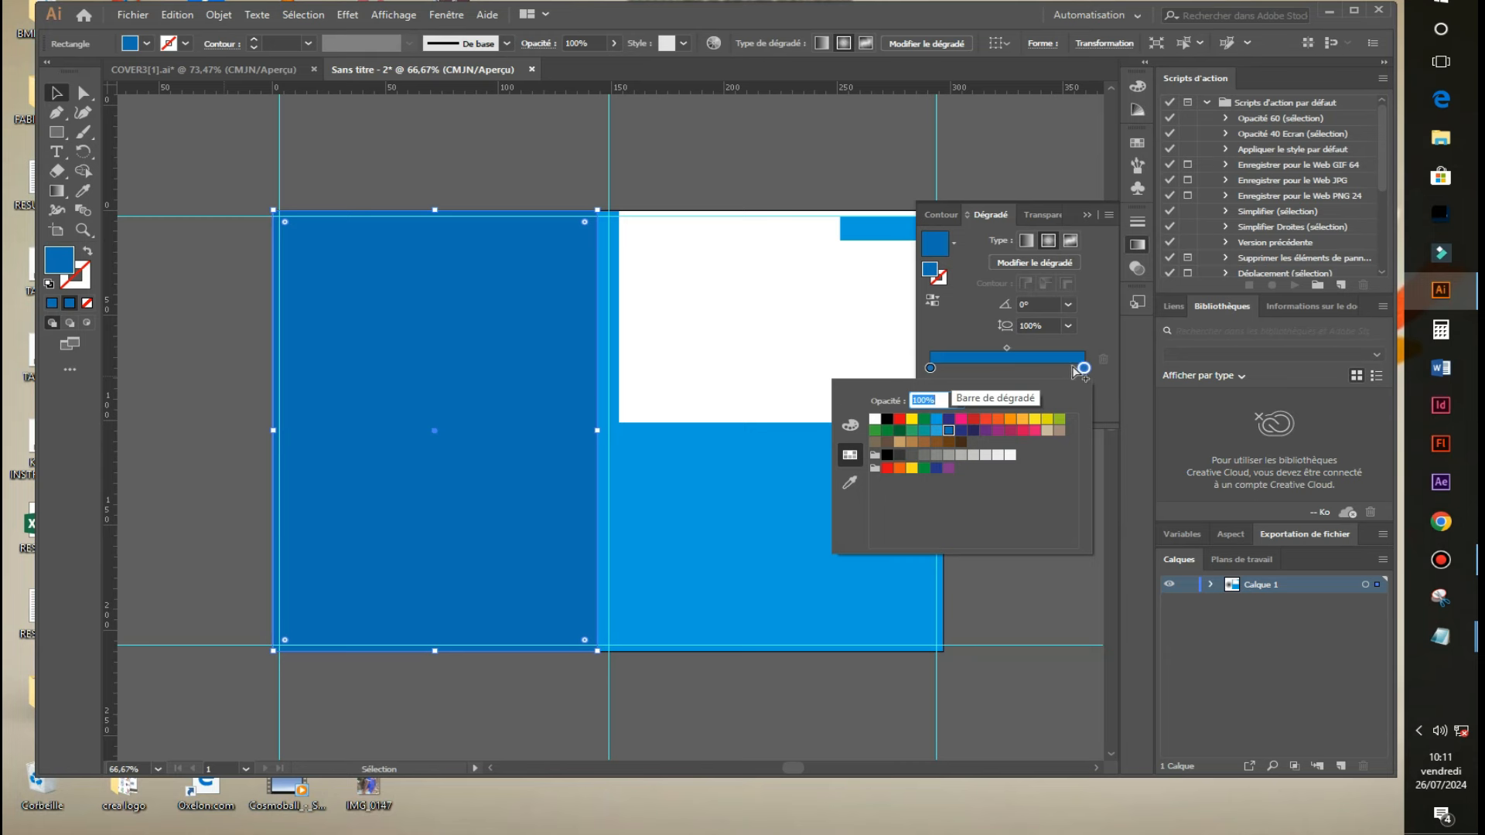
# Lighten the radial gradient's centre colour stop to C 87, M 0, J 0, N 0.
pyautogui.click(930, 368)
pyautogui.doubleClick(930, 368)
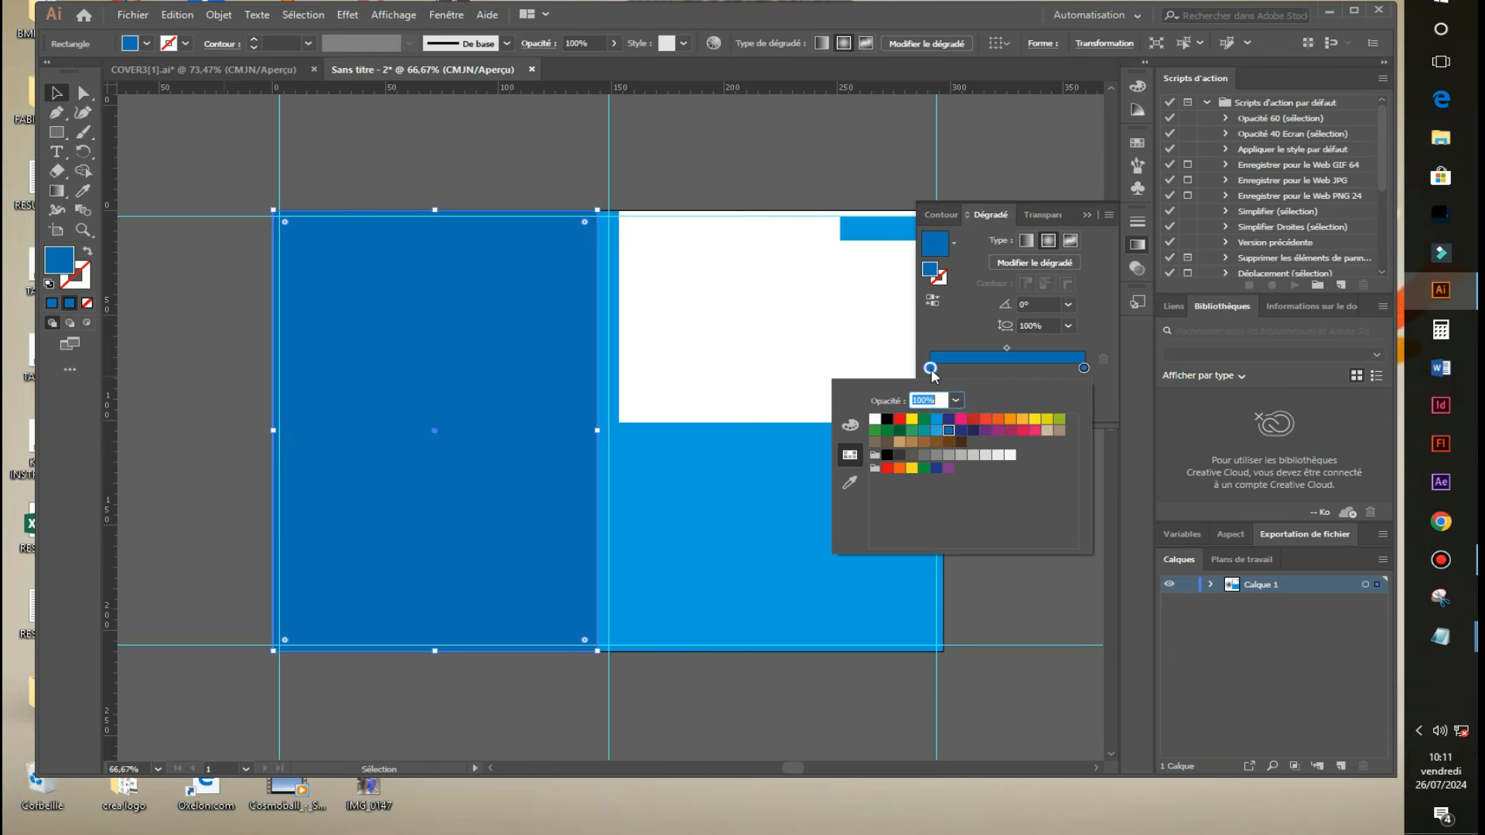
pyautogui.click(850, 425)
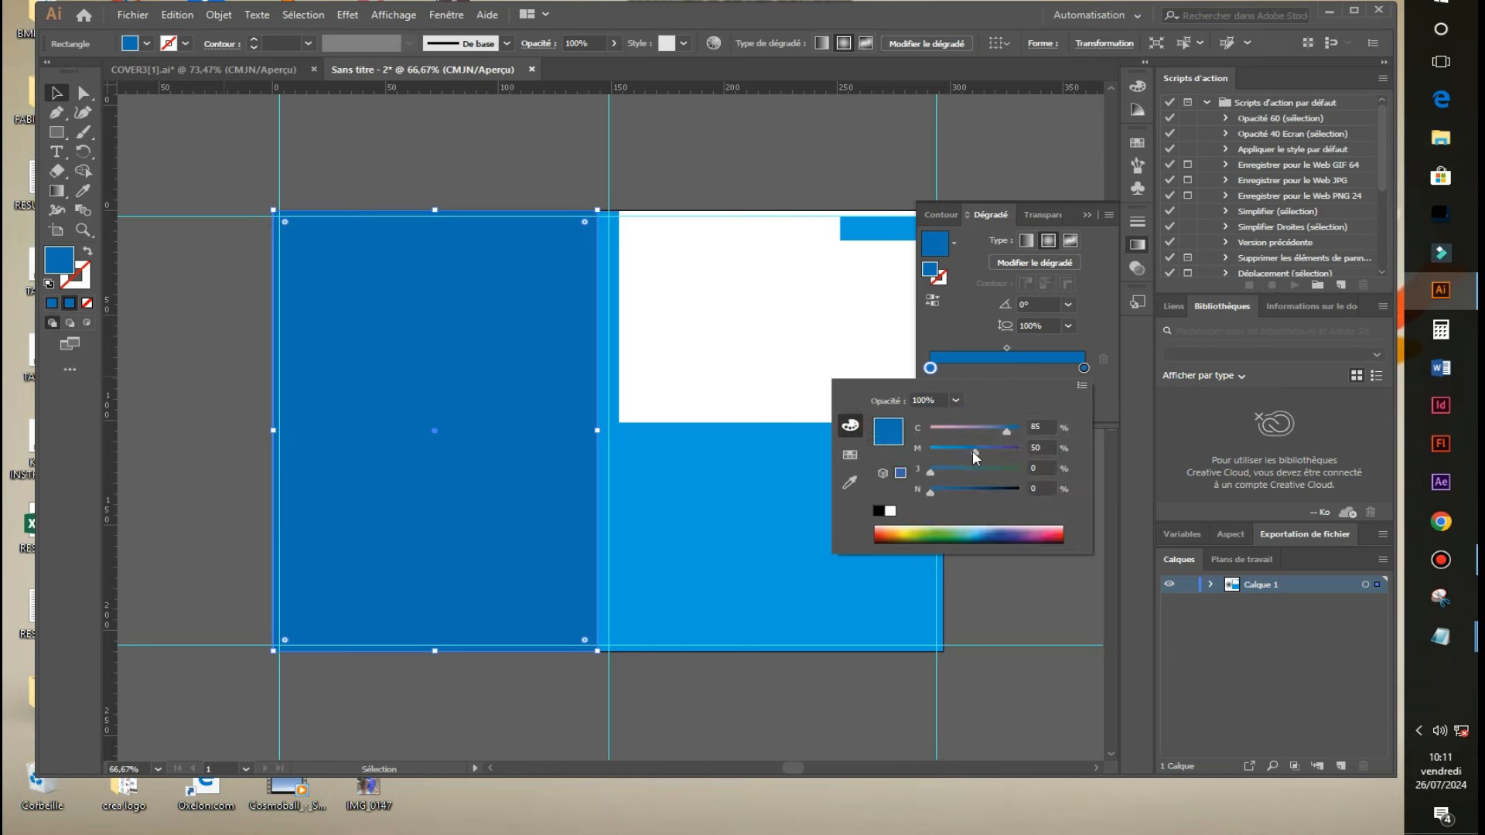
pyautogui.moveTo(957, 448); pyautogui.dragTo(943, 447)
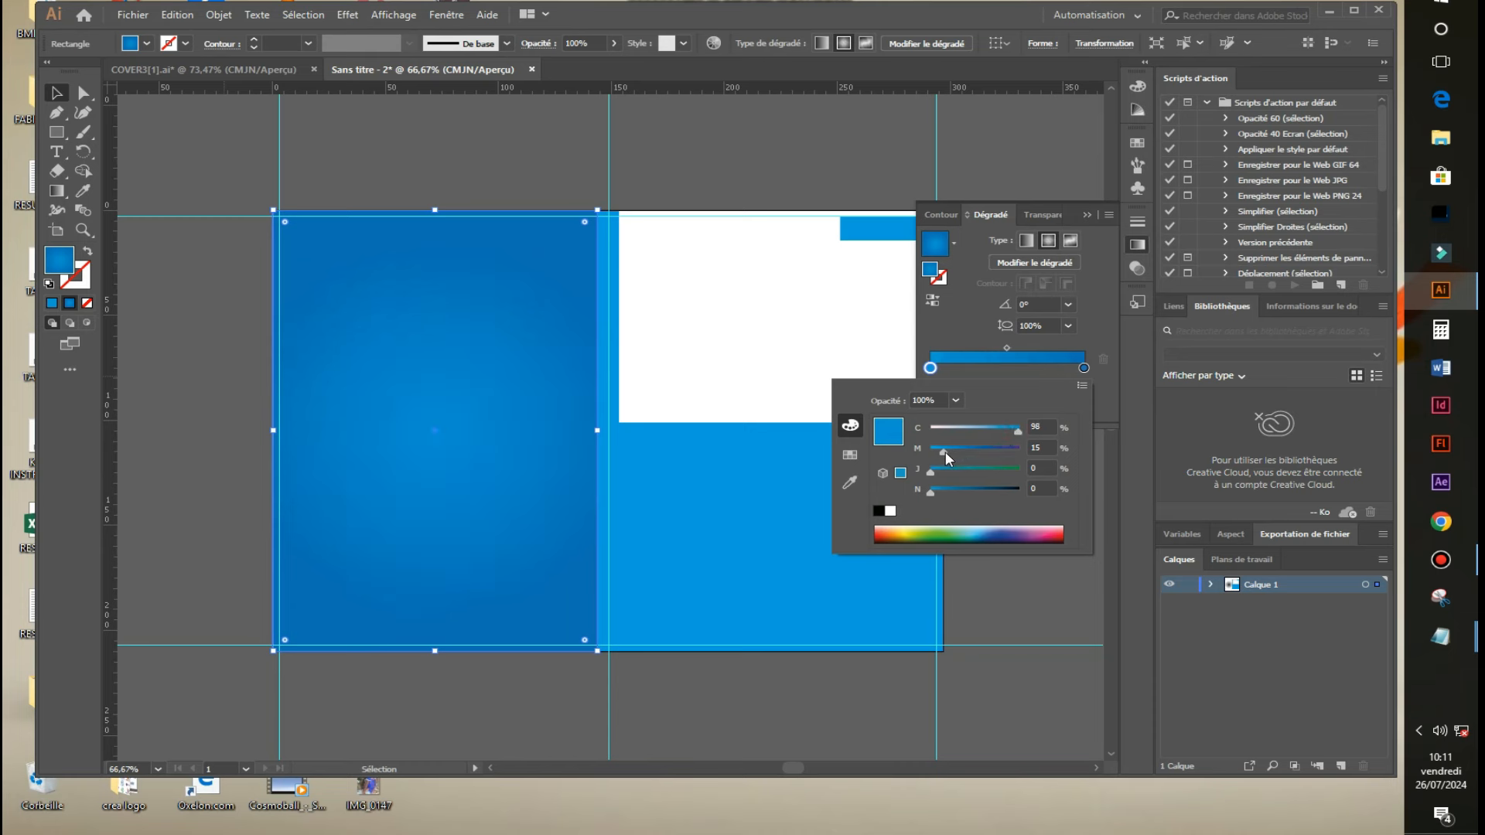
pyautogui.moveTo(929, 447); pyautogui.dragTo(928, 446)
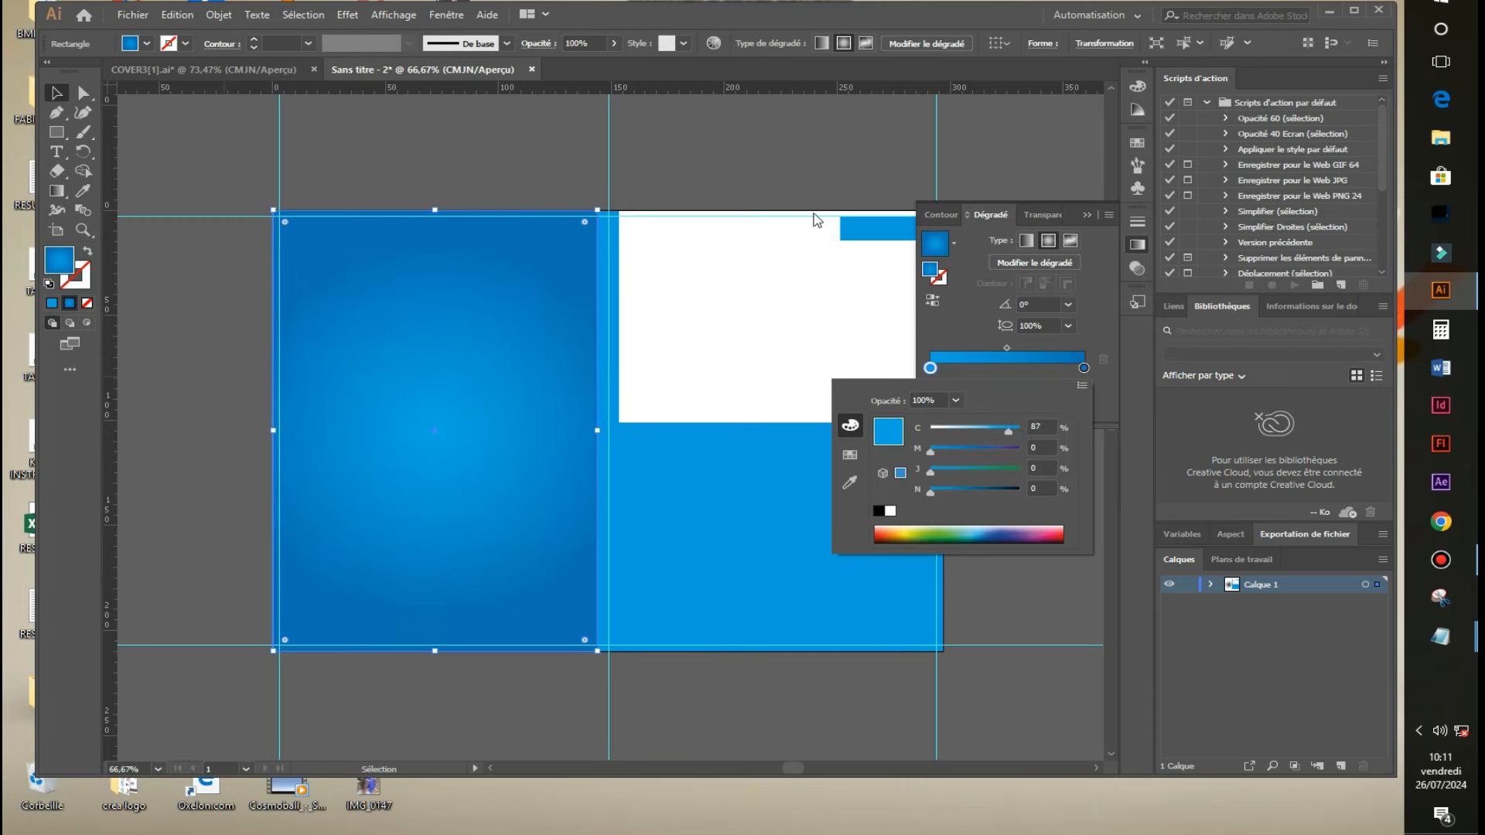
pyautogui.click(755, 161)
pyautogui.click(1032, 563)
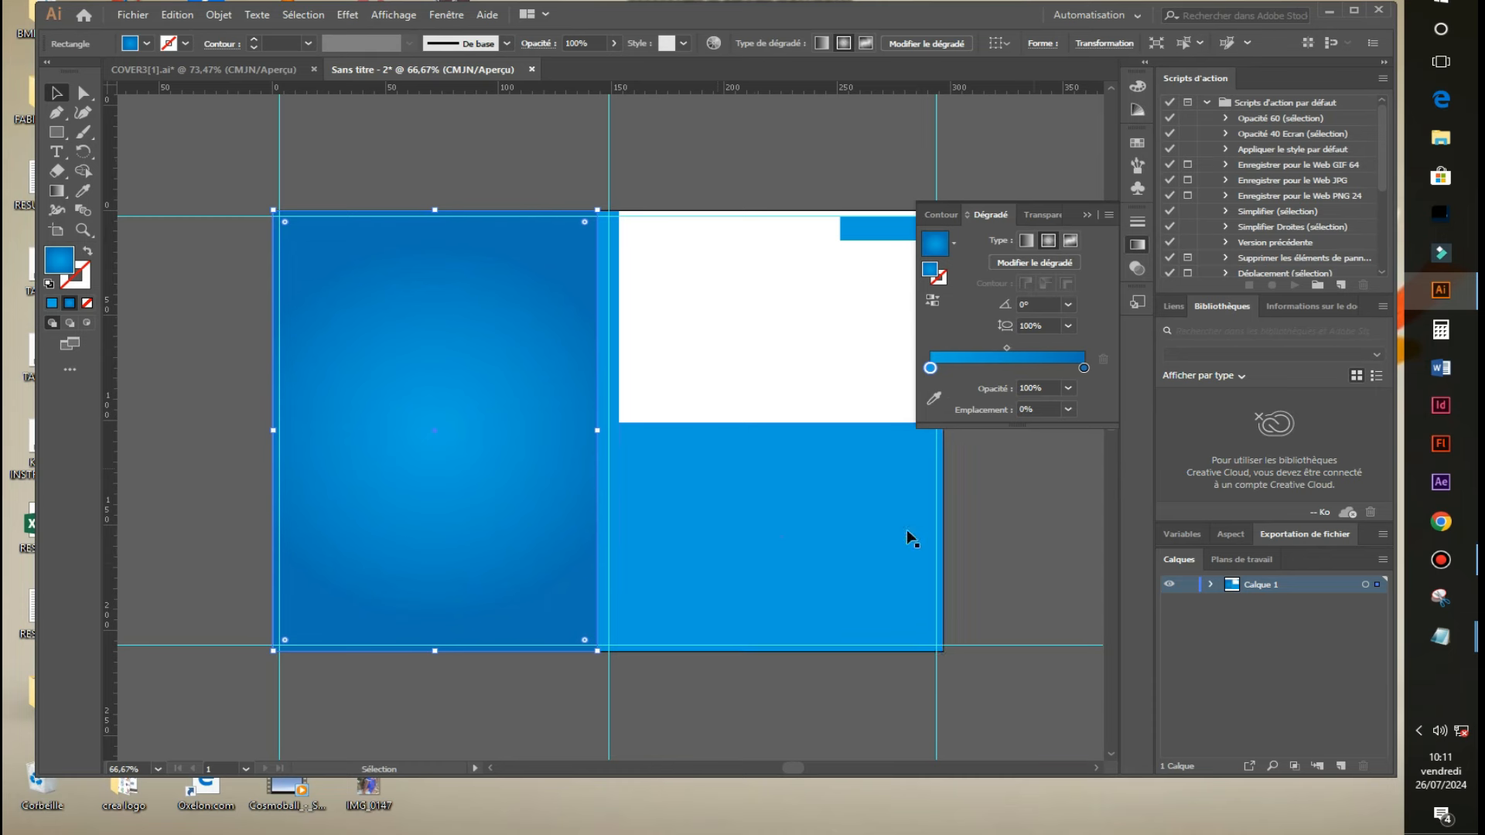
# Copy the left page's blue gradient onto the 10 mm spine strip with the Eyedropper and change it to a linear gradient.
pyautogui.click(610, 351)
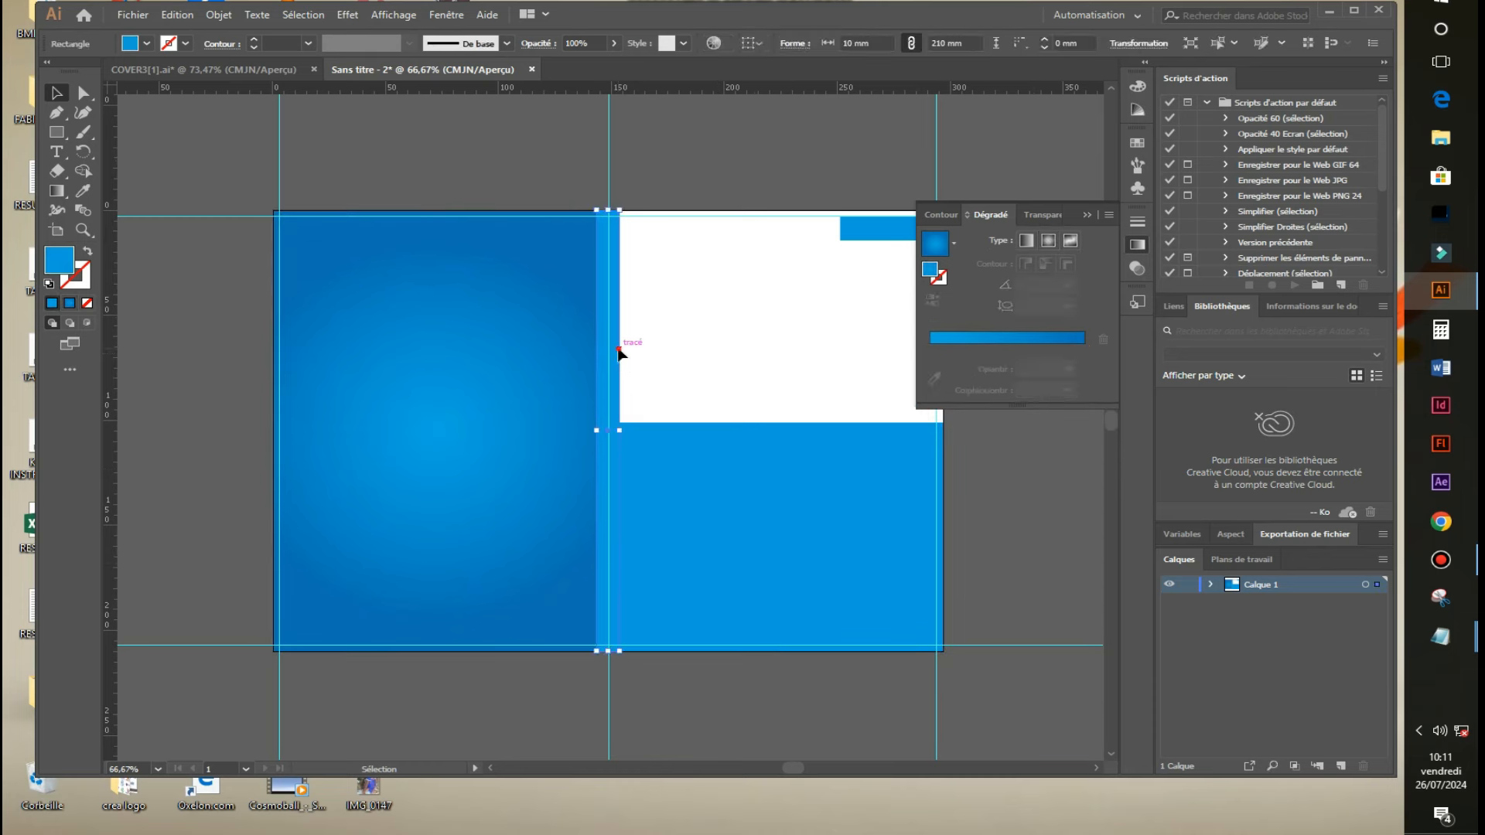
pyautogui.click(84, 192)
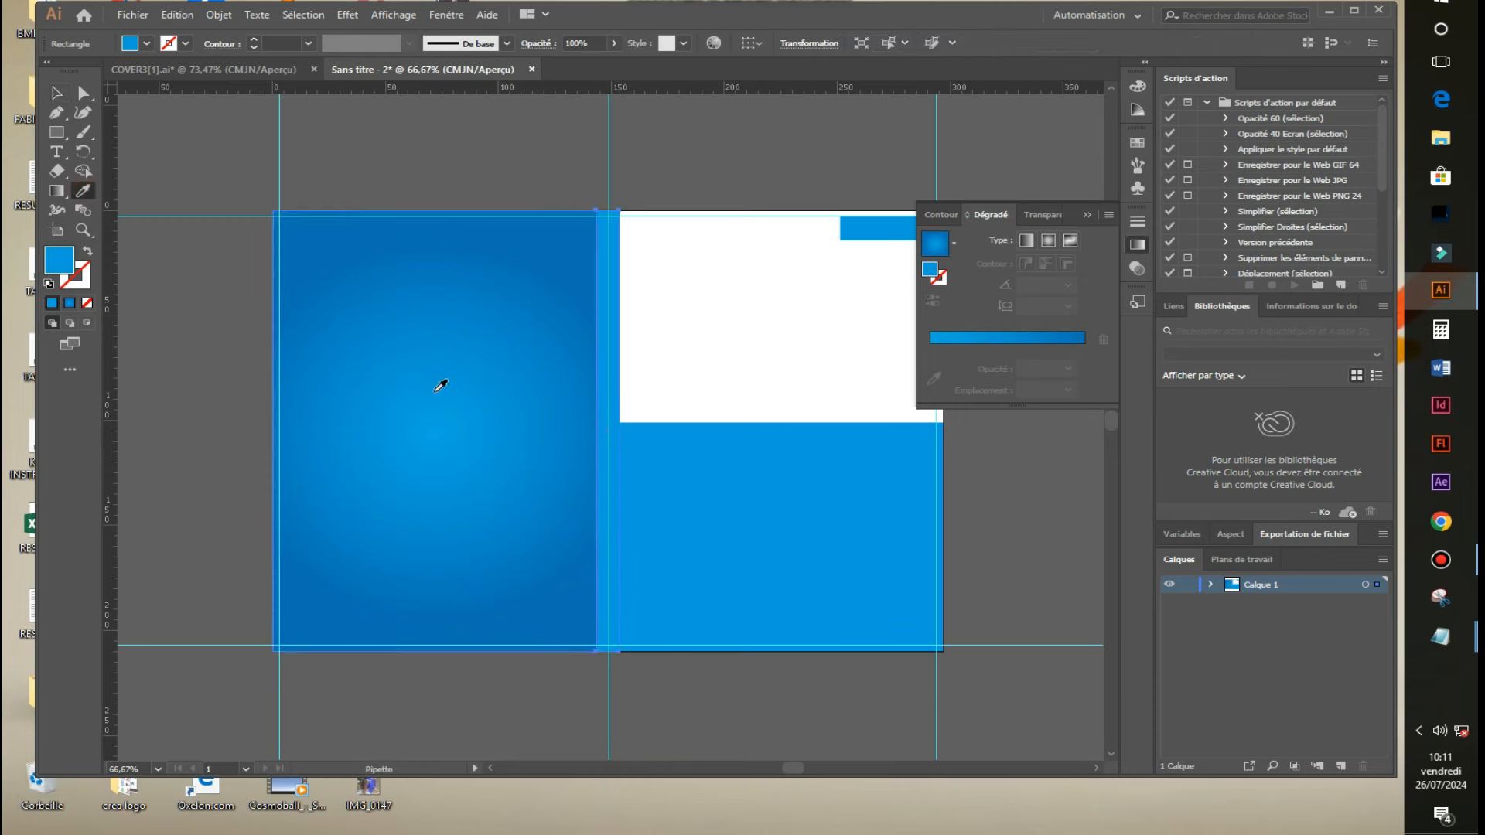
pyautogui.click(439, 386)
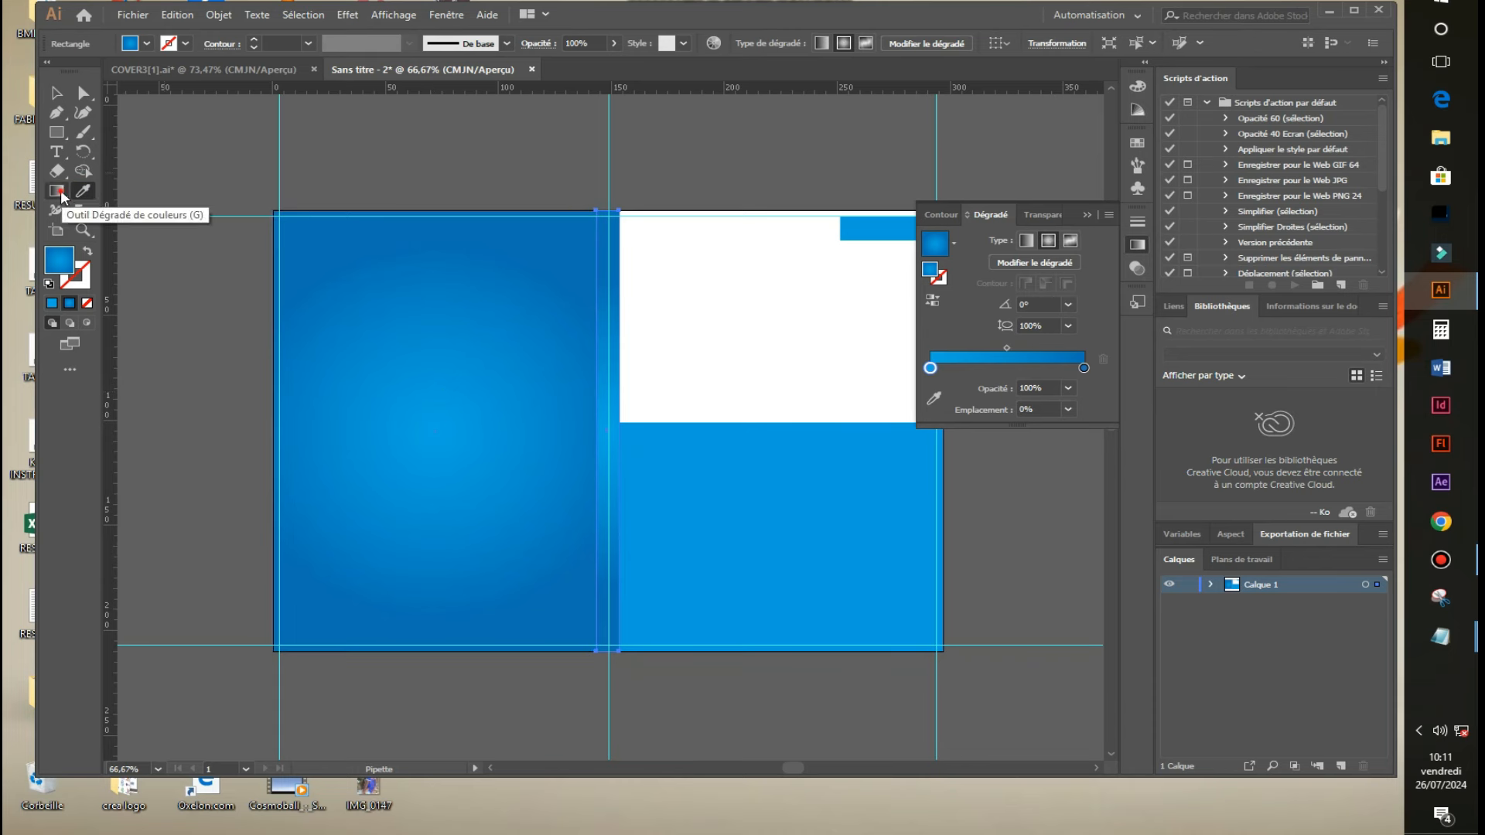
pyautogui.click(62, 192)
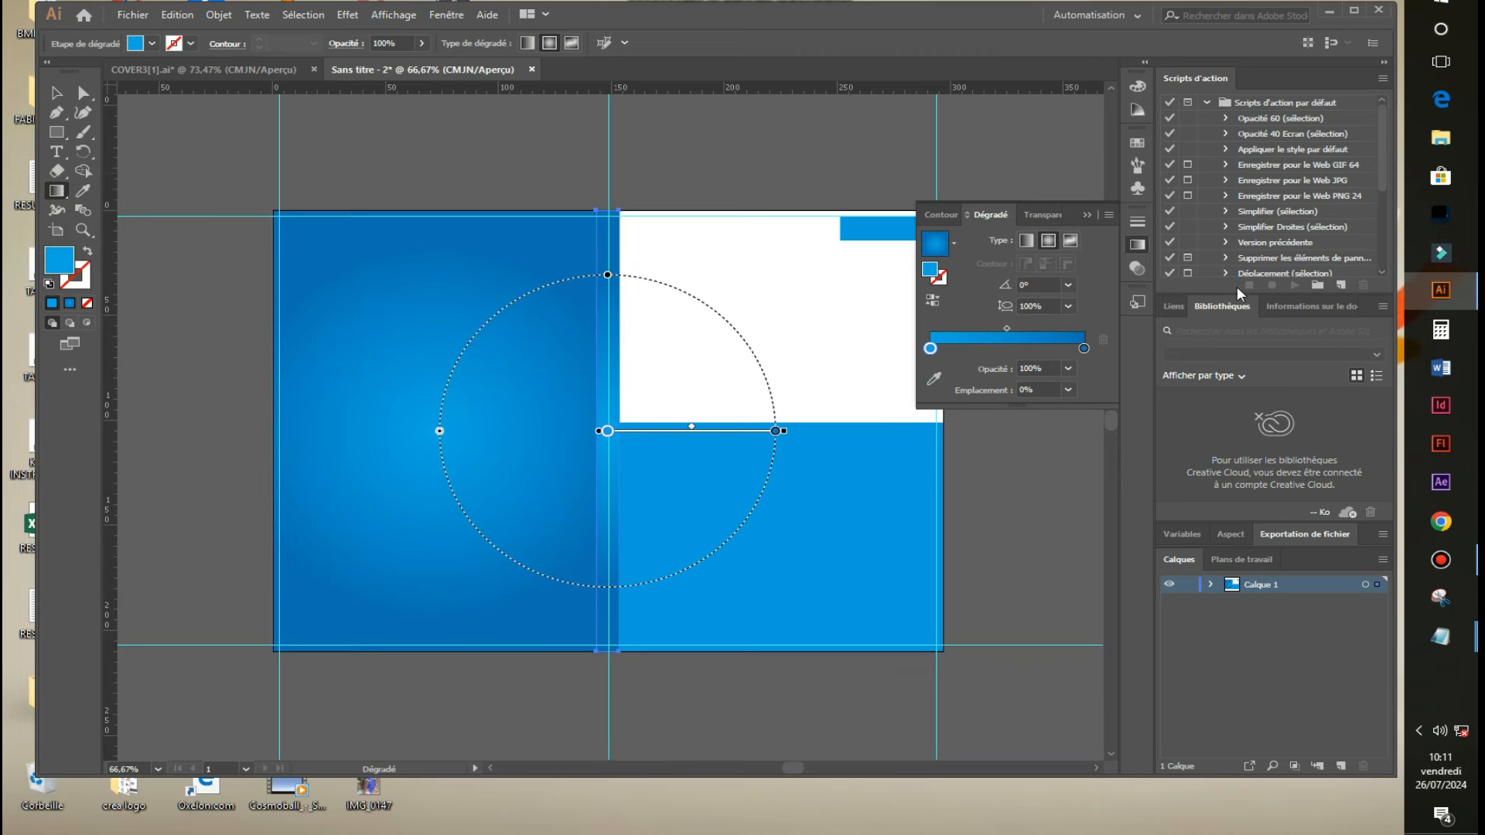
pyautogui.click(1028, 242)
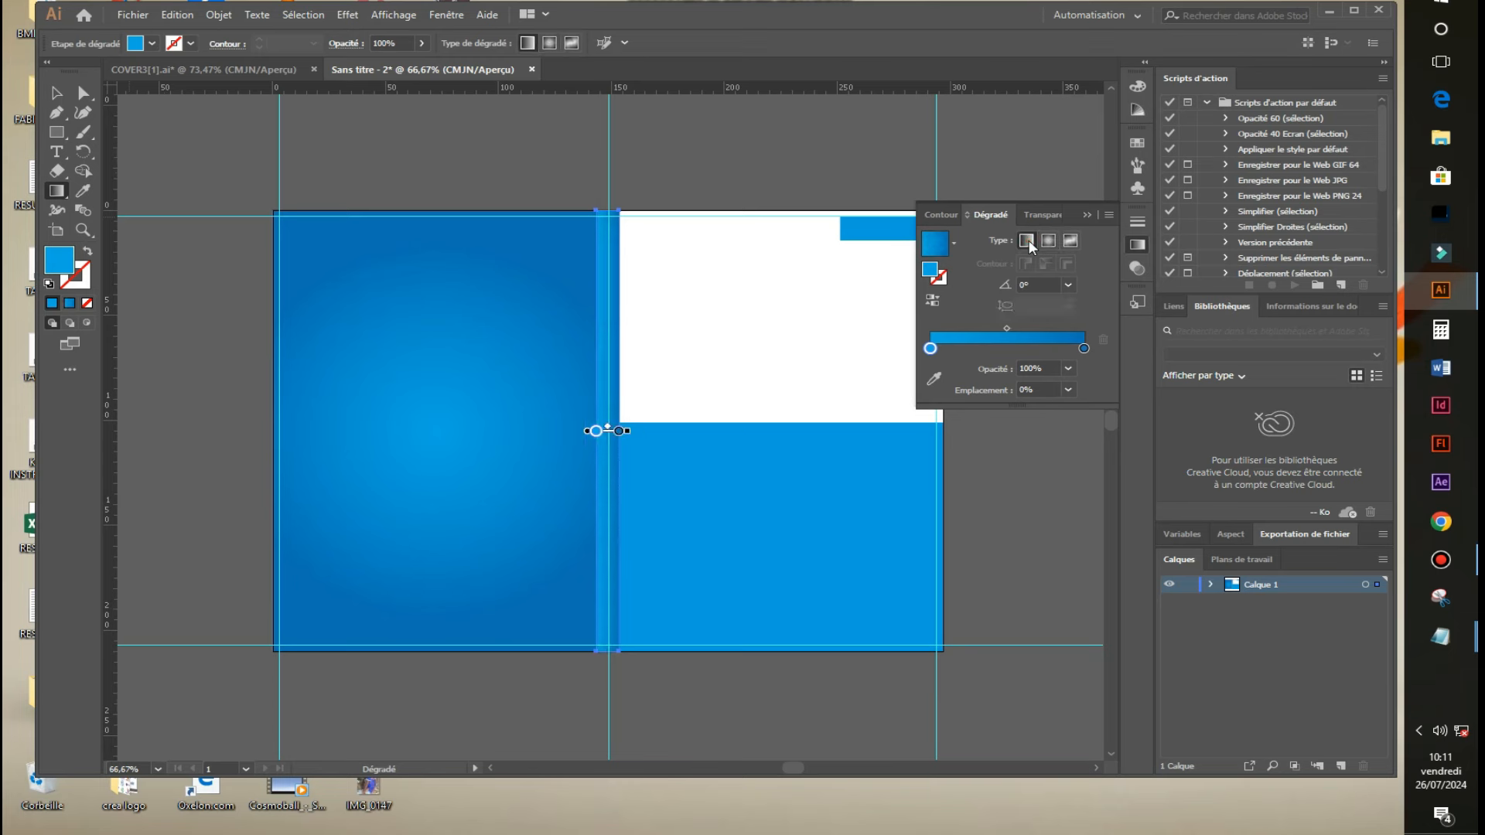
pyautogui.click(57, 92)
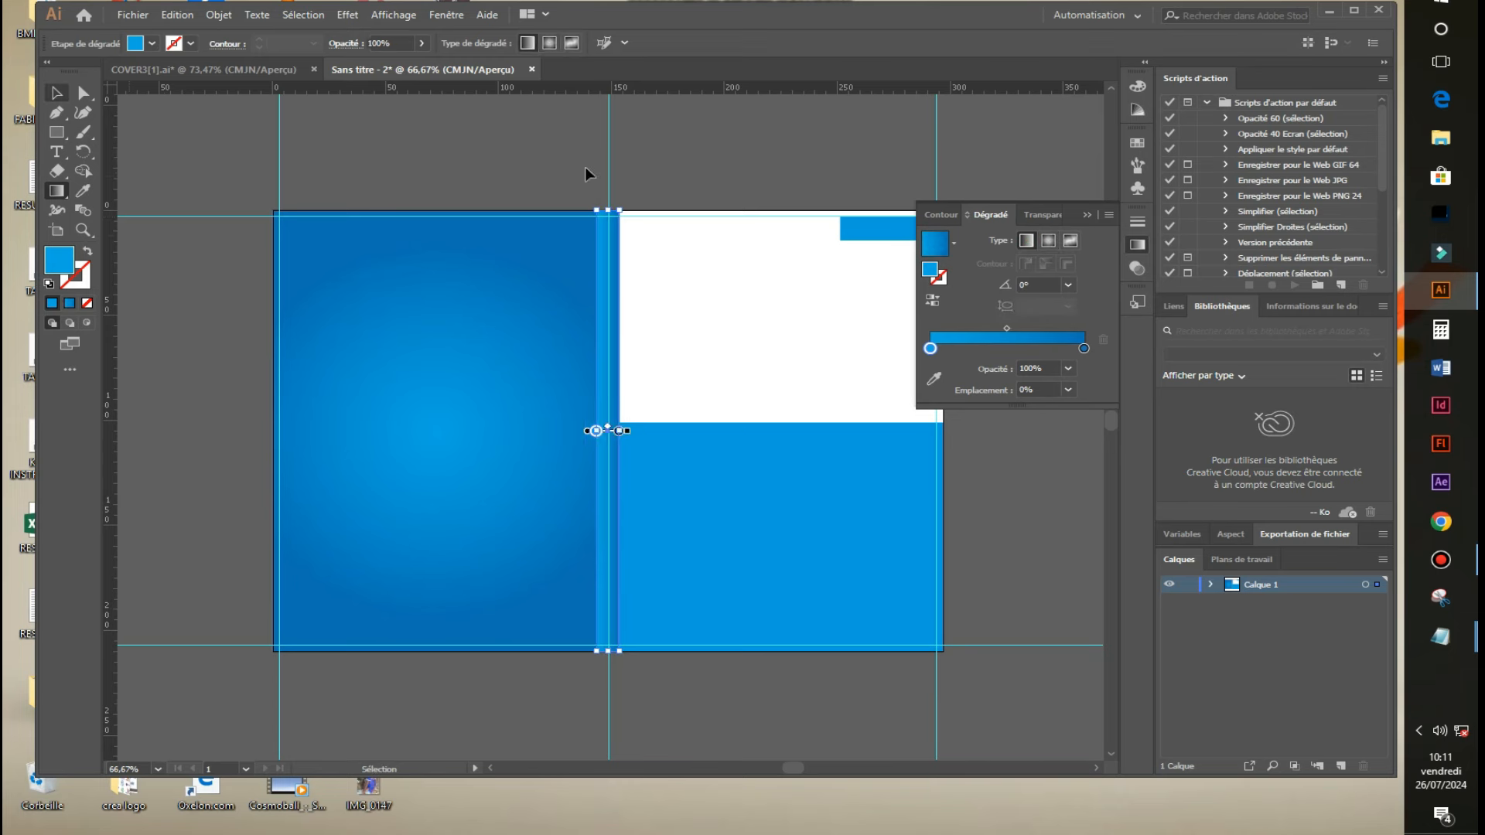
pyautogui.click(713, 169)
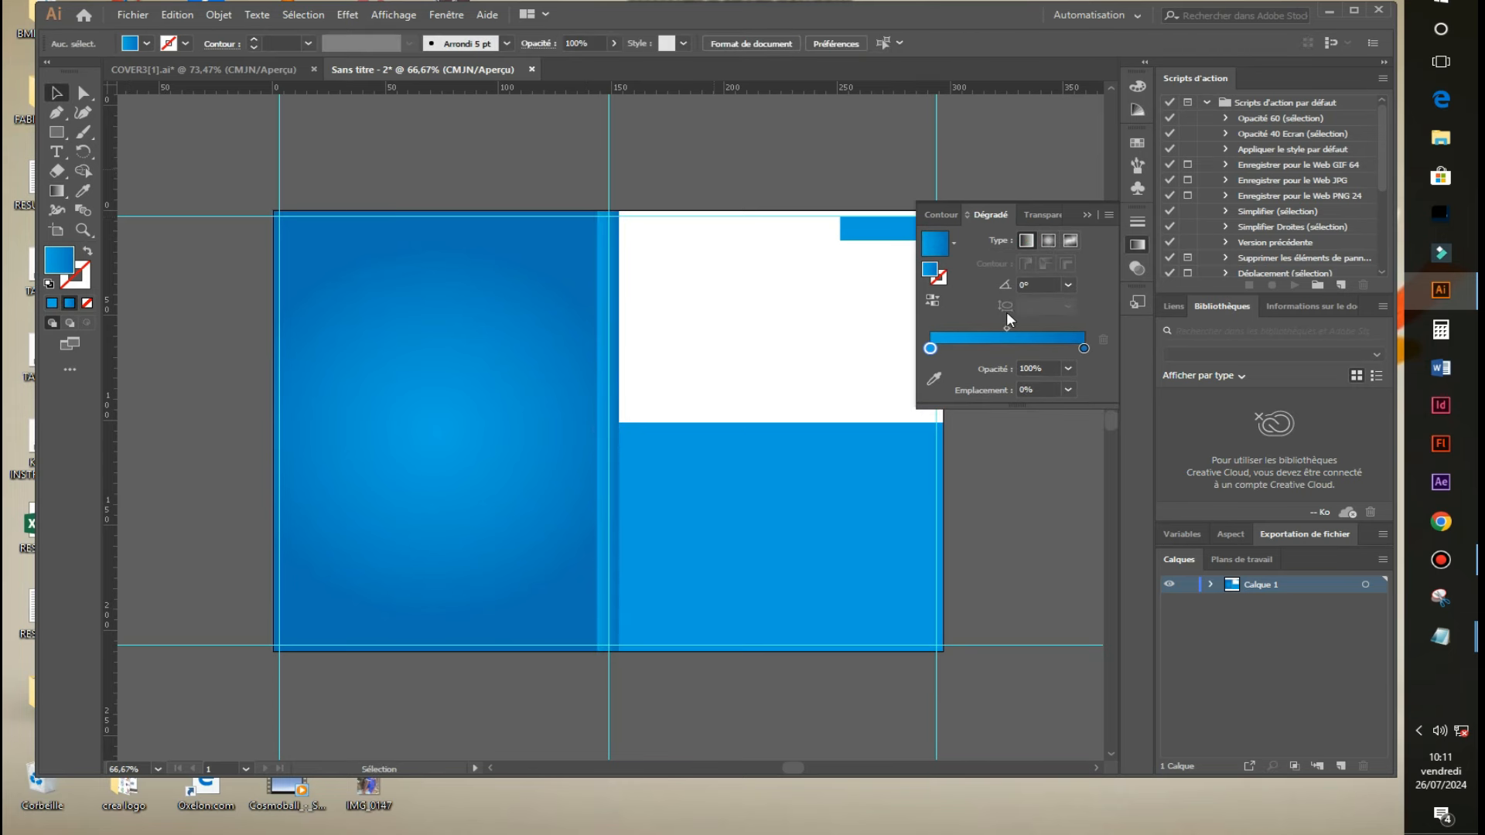
pyautogui.click(1085, 212)
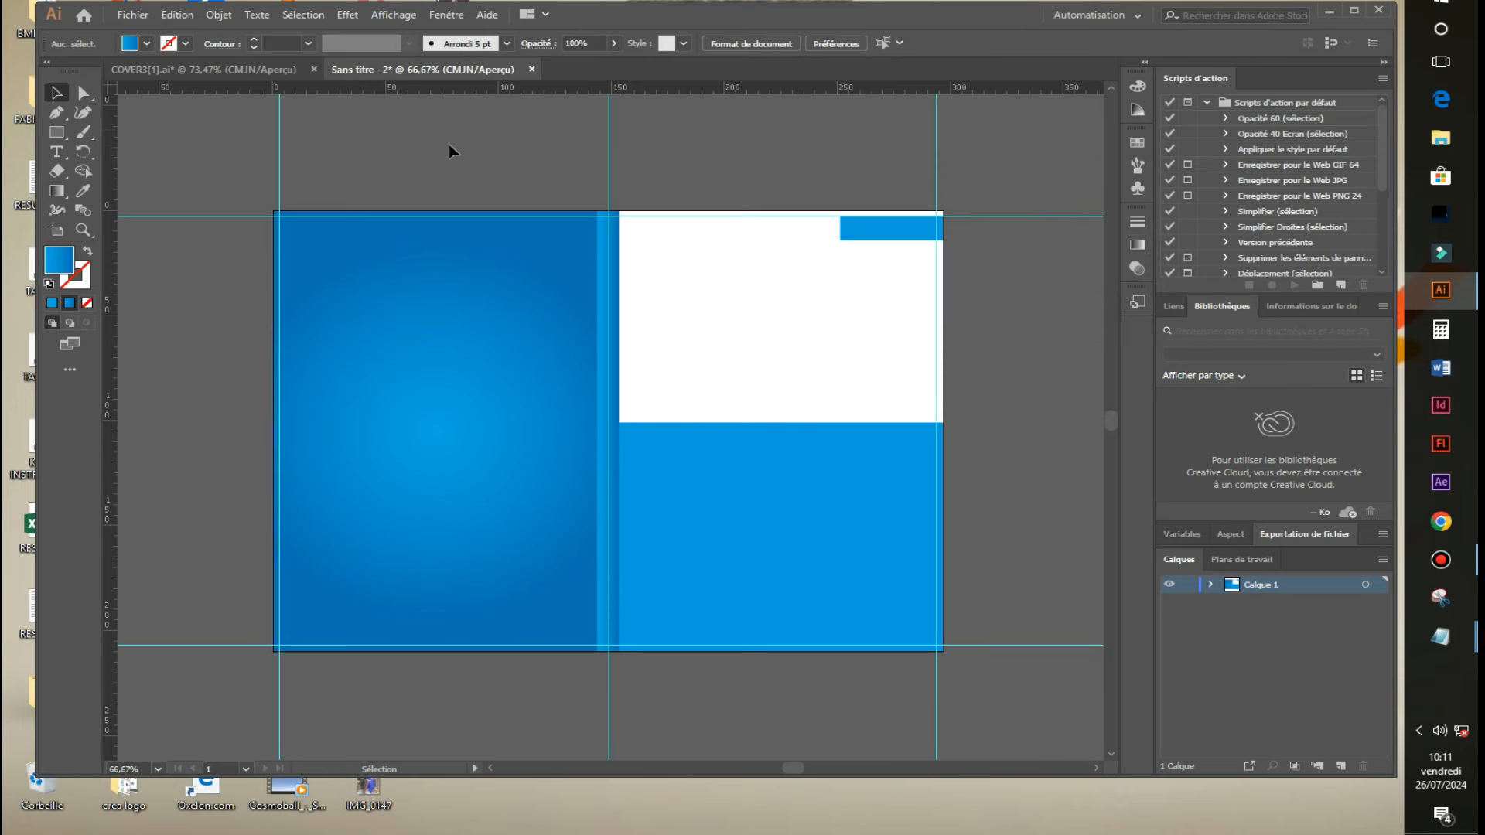
# Delete the vertical centre guide running through the spine.
pyautogui.click(610, 151)
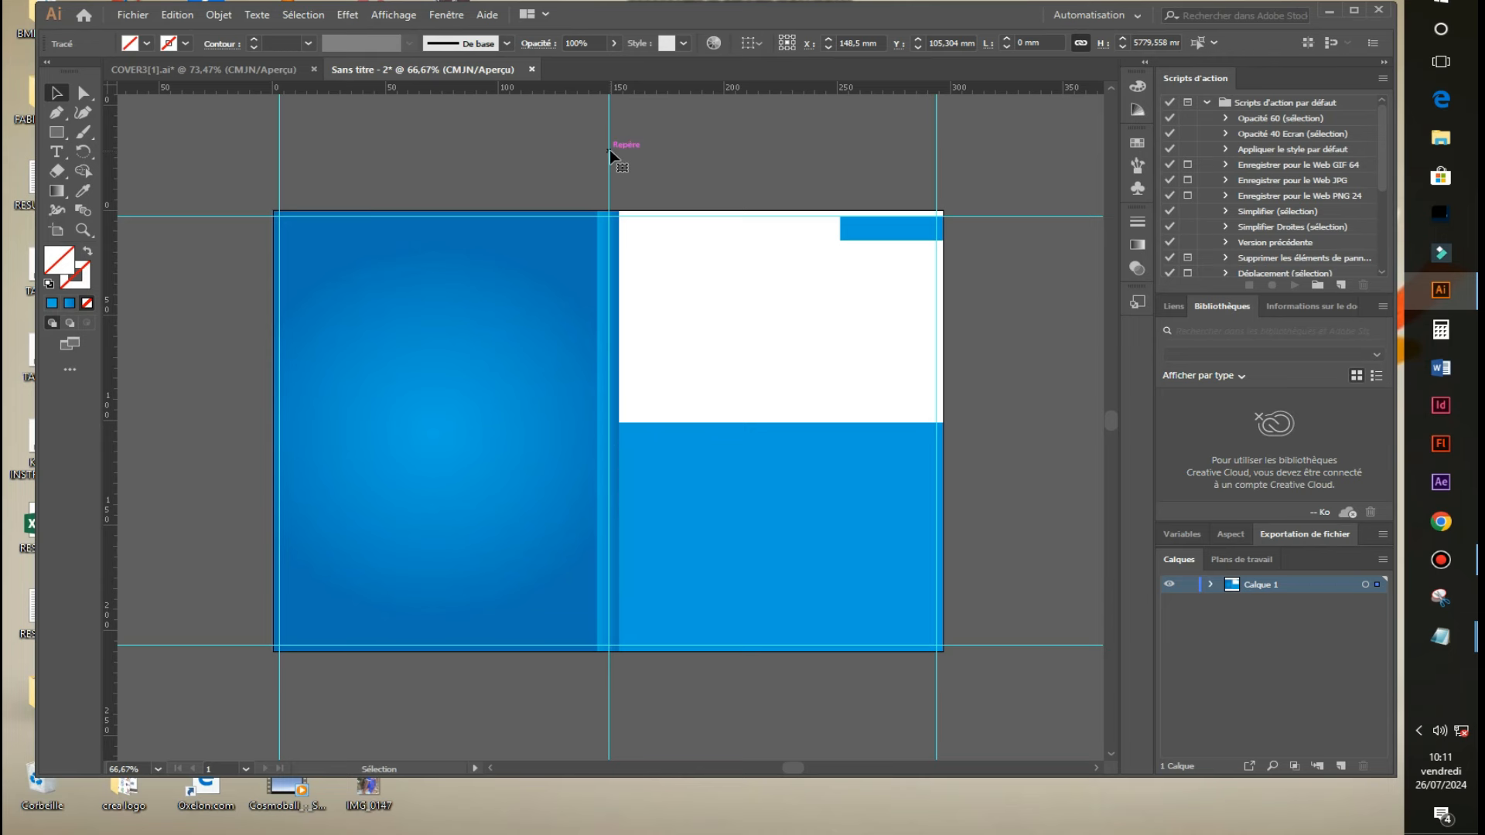
pyautogui.press('Delete')
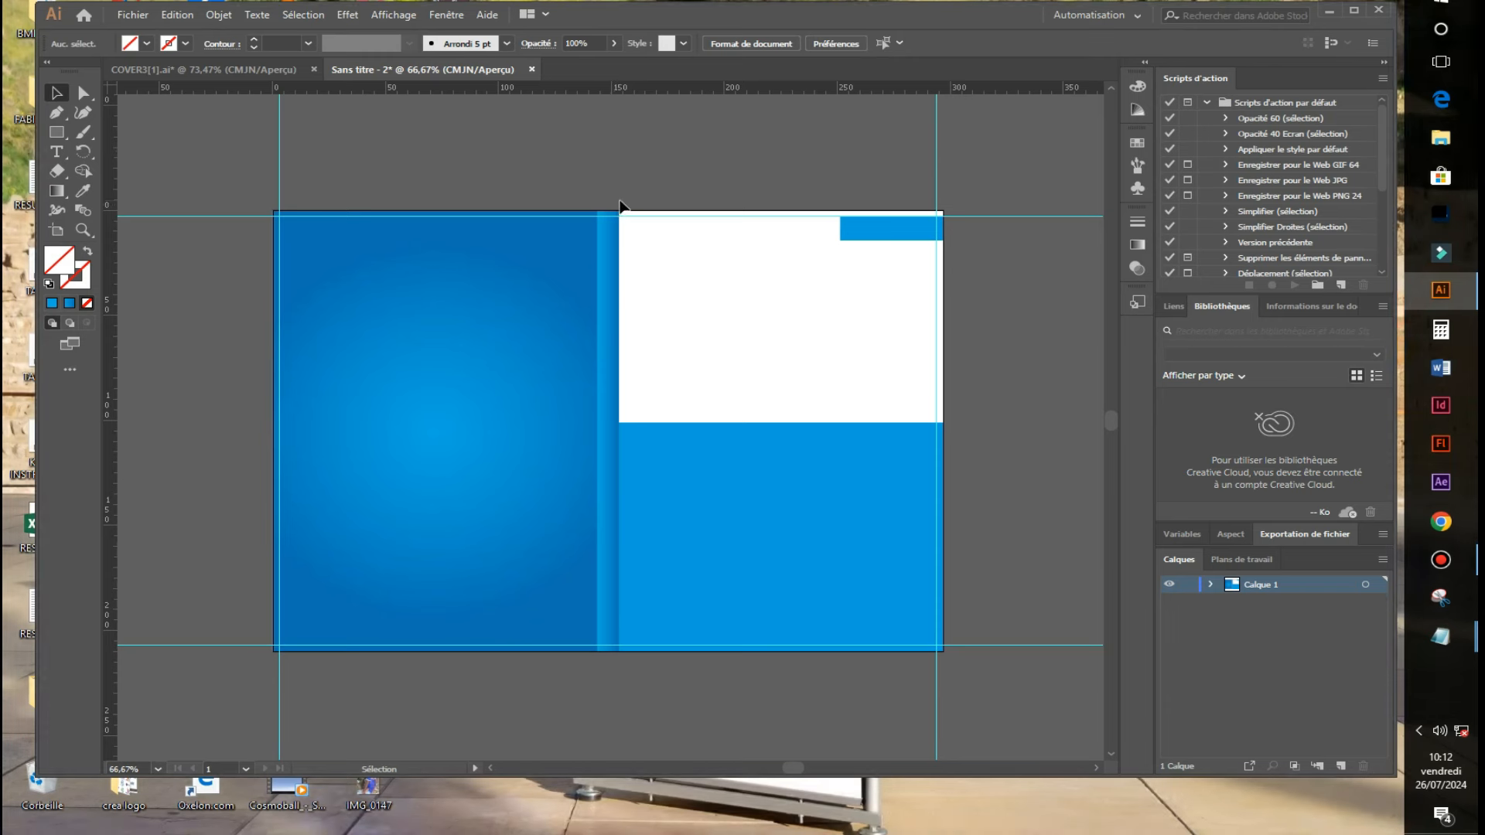
# Place the téléchargement (18) blackboard image from the "cover de livre" folder and scale it down to fit the right page's white upper area.
pyautogui.click(1435, 138)
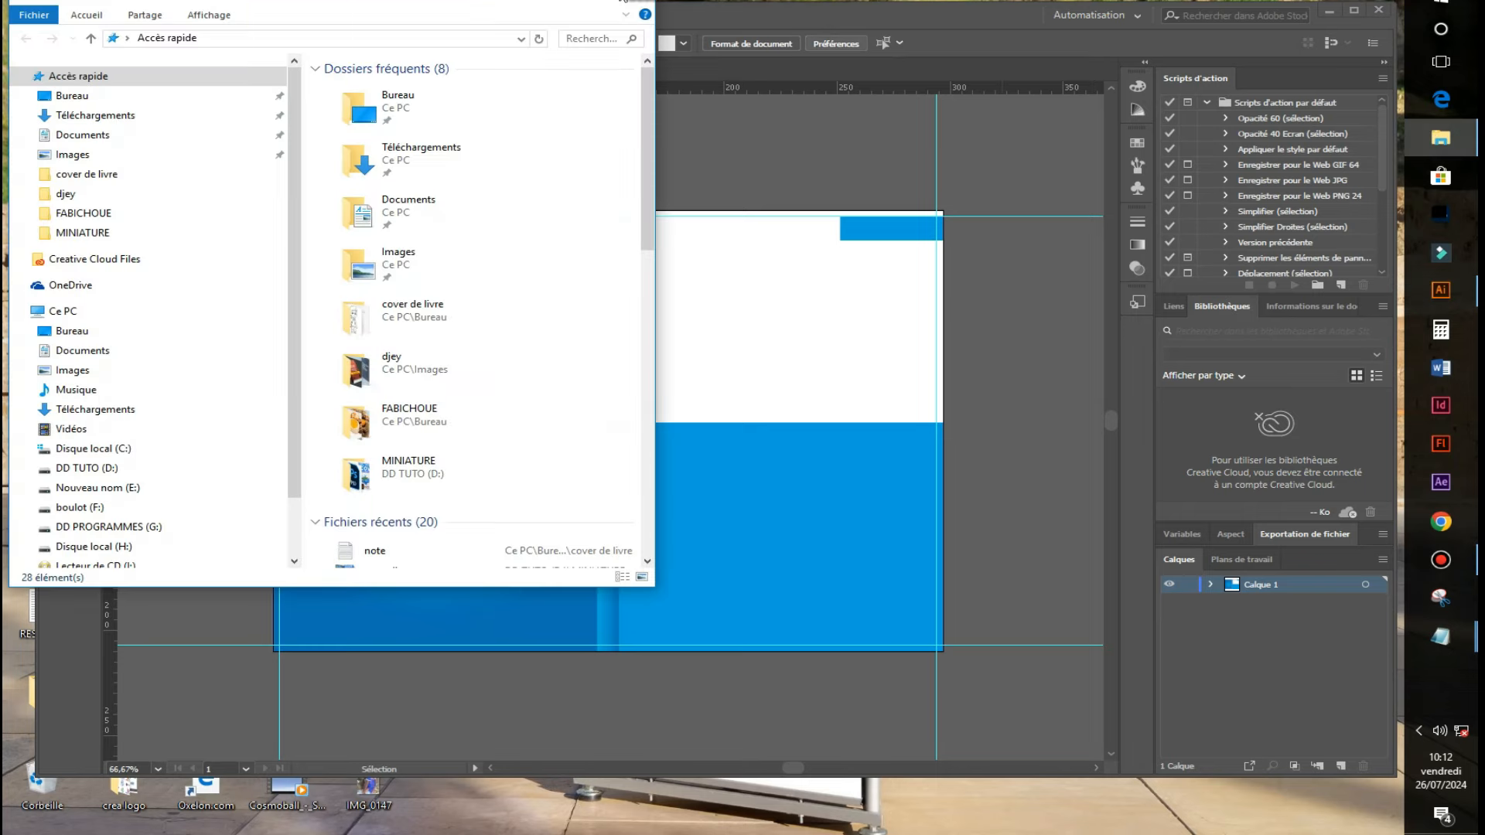
pyautogui.click(636, 2)
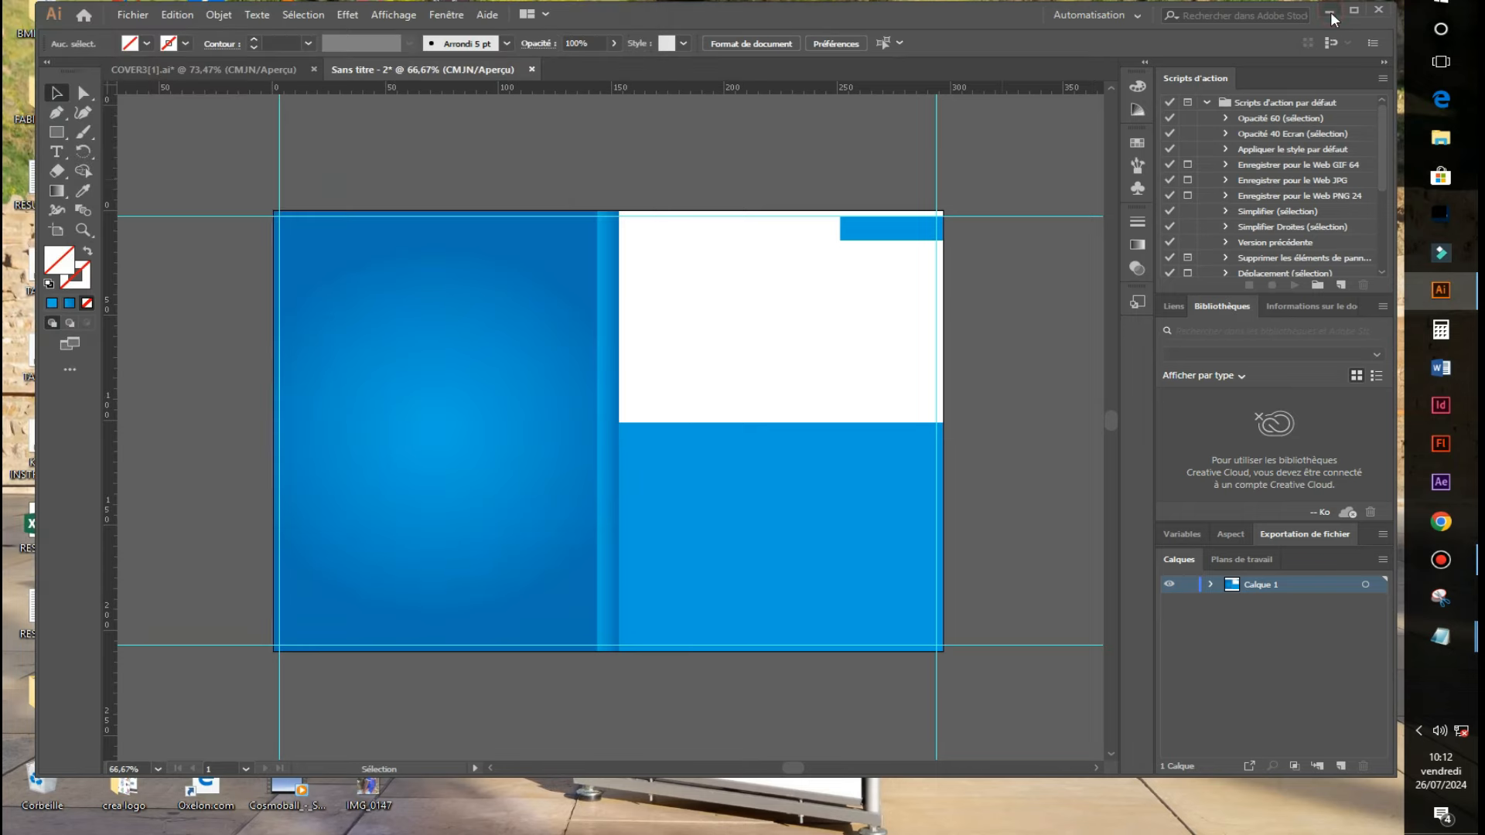
pyautogui.click(1330, 11)
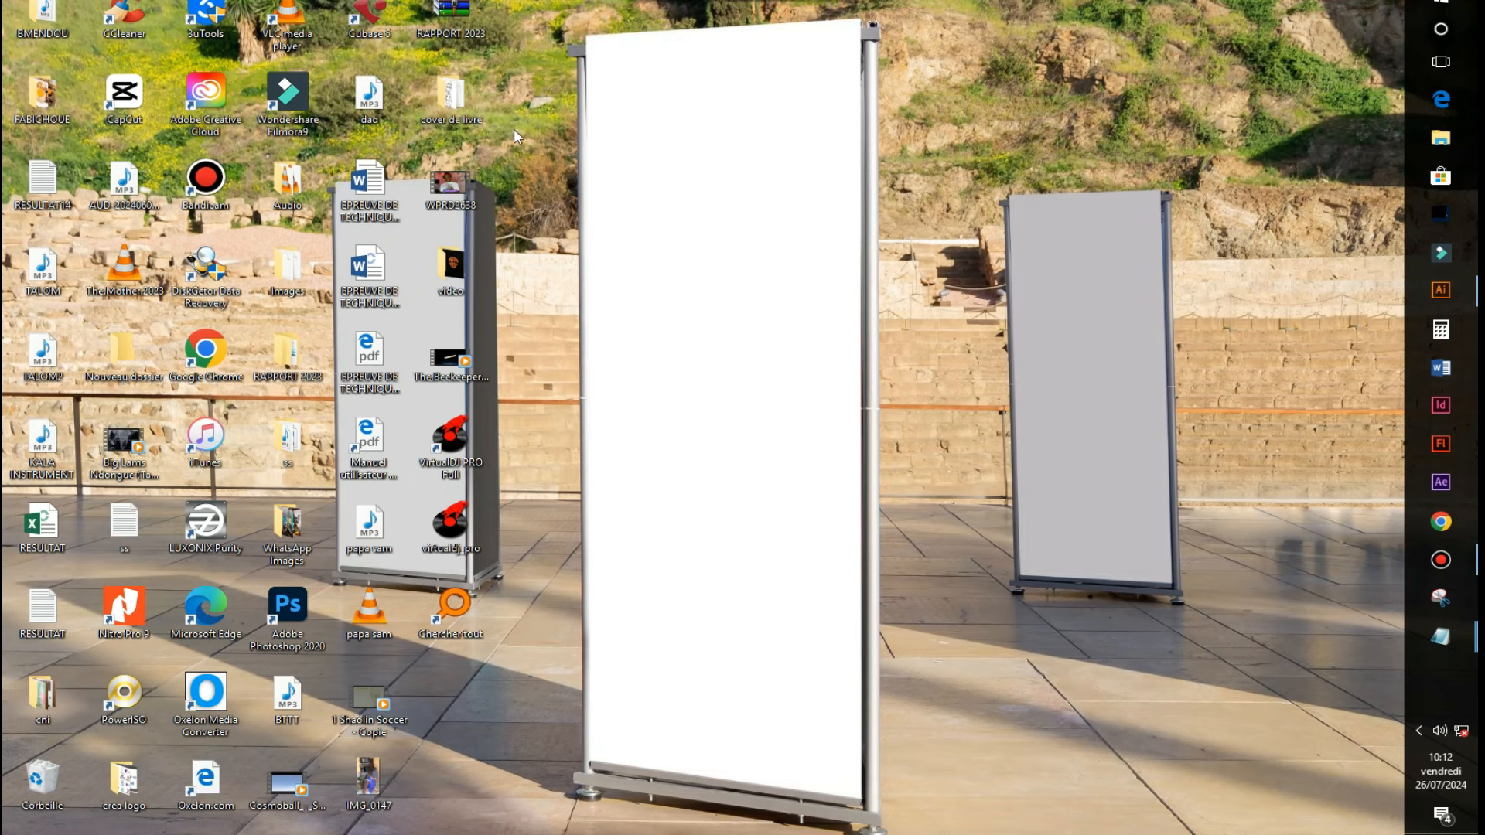
pyautogui.doubleClick(451, 97)
pyautogui.moveTo(586, 128); pyautogui.dragTo(777, 360)
pyautogui.moveTo(895, 299); pyautogui.dragTo(944, 281)
pyautogui.moveTo(714, 348); pyautogui.dragTo(693, 348)
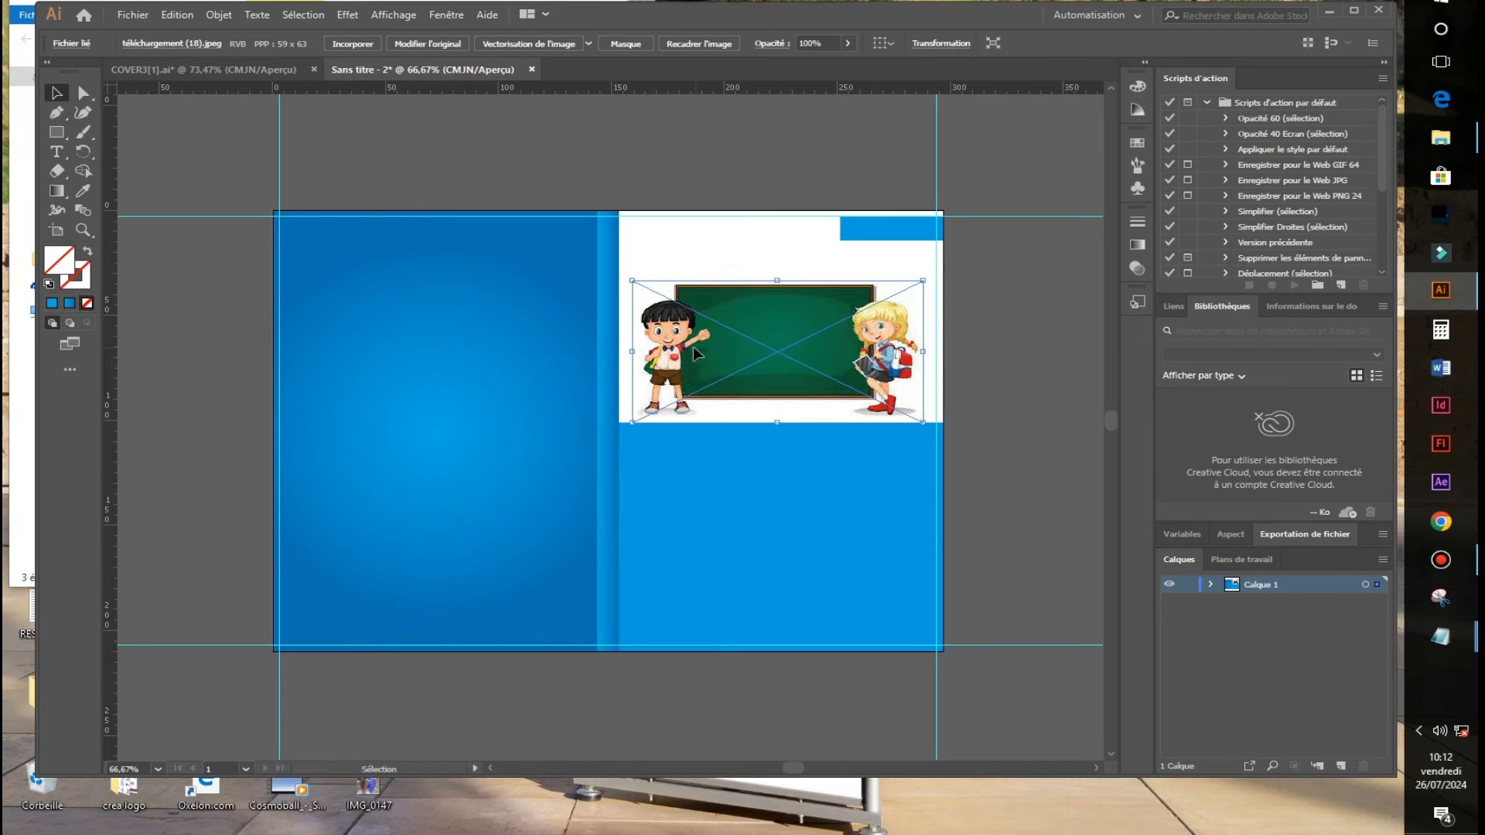
# Nudge the blackboard image down until its lower edge slightly overlaps the blue rectangle on the right page.
pyautogui.press('Down')
pyautogui.press('Down')
pyautogui.press('Down')
pyautogui.press('Up')
pyautogui.press('Up')
pyautogui.press('Up')
pyautogui.press('Down')
pyautogui.press('Down')
pyautogui.press('Down')
pyautogui.press('Down')
pyautogui.press('Down')
pyautogui.press('Down')
pyautogui.press('Down')
pyautogui.press('Down')
pyautogui.press('Down')
pyautogui.press('Down')
pyautogui.press('Down')
pyautogui.press('Down')
pyautogui.press('Down')
pyautogui.press('Down')
pyautogui.press('Down')
pyautogui.press('Down')
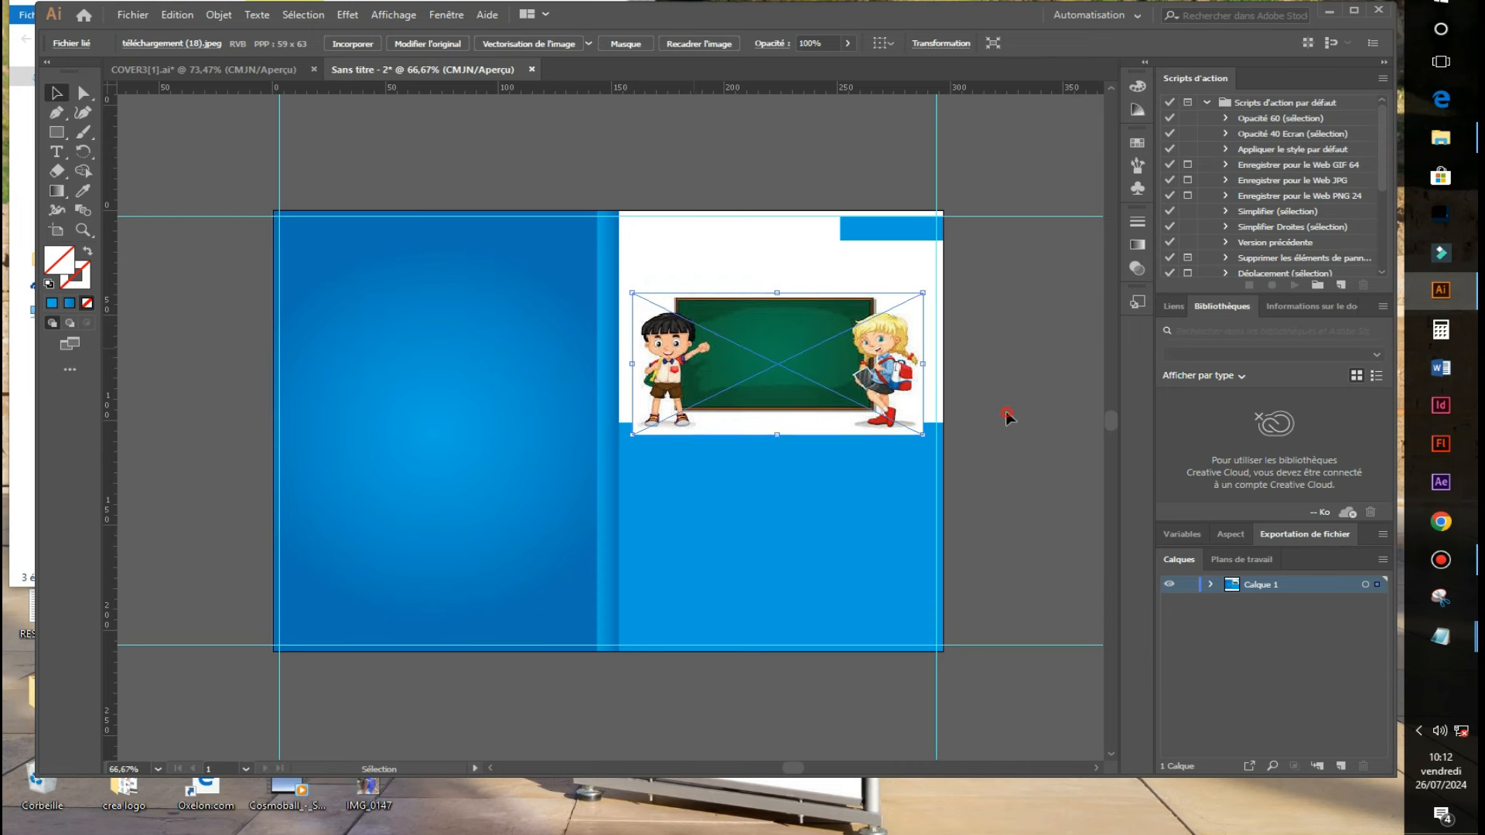
pyautogui.click(1005, 414)
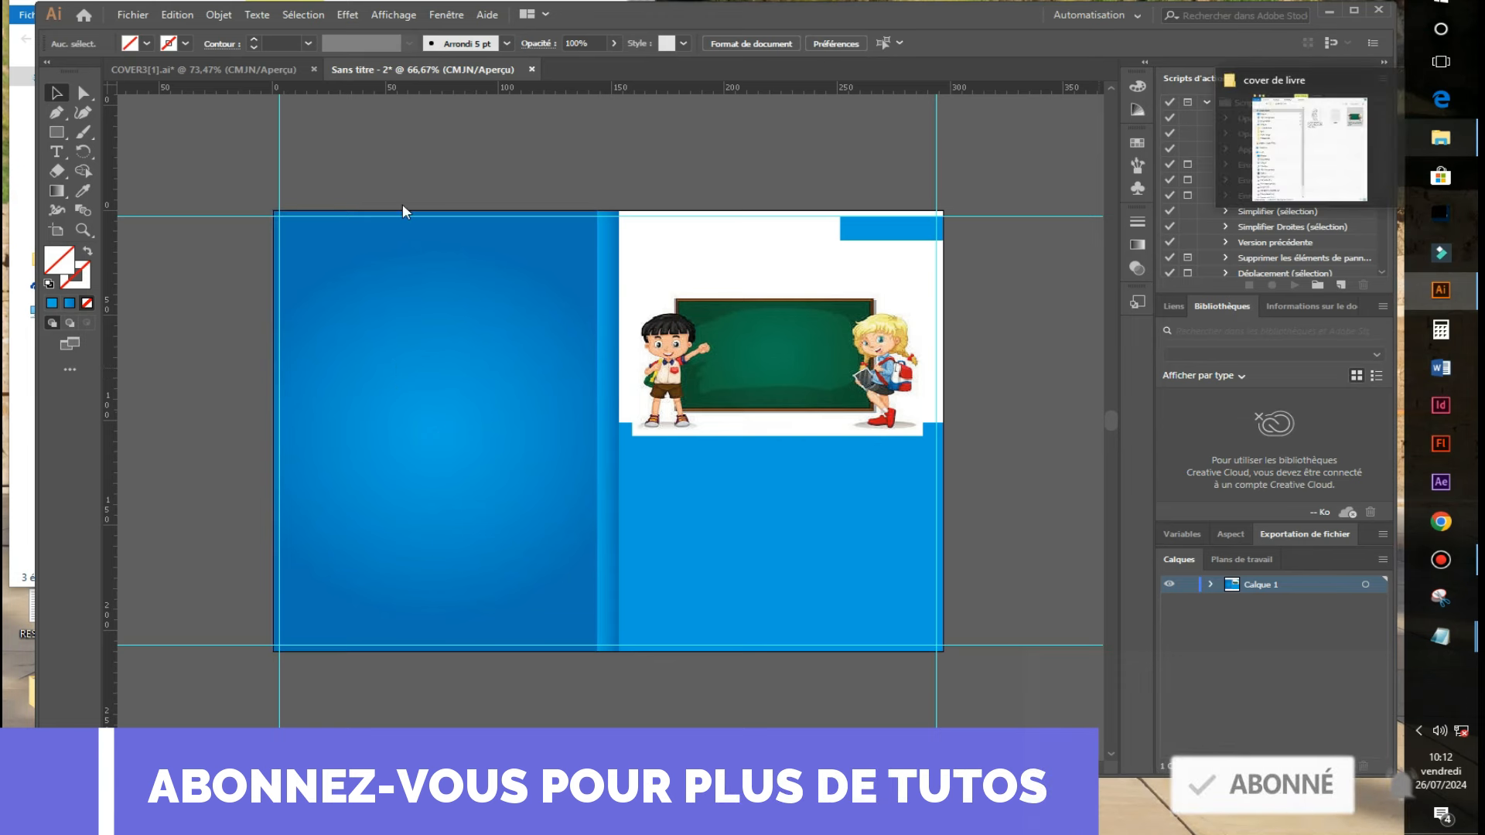
# Place the jeune-garcon-pret-pour-ecole line drawing from the "cover de livre" folder and scale it down beside the right page, off the artboard.
pyautogui.click(1441, 138)
pyautogui.moveTo(376, 119); pyautogui.dragTo(1017, 414)
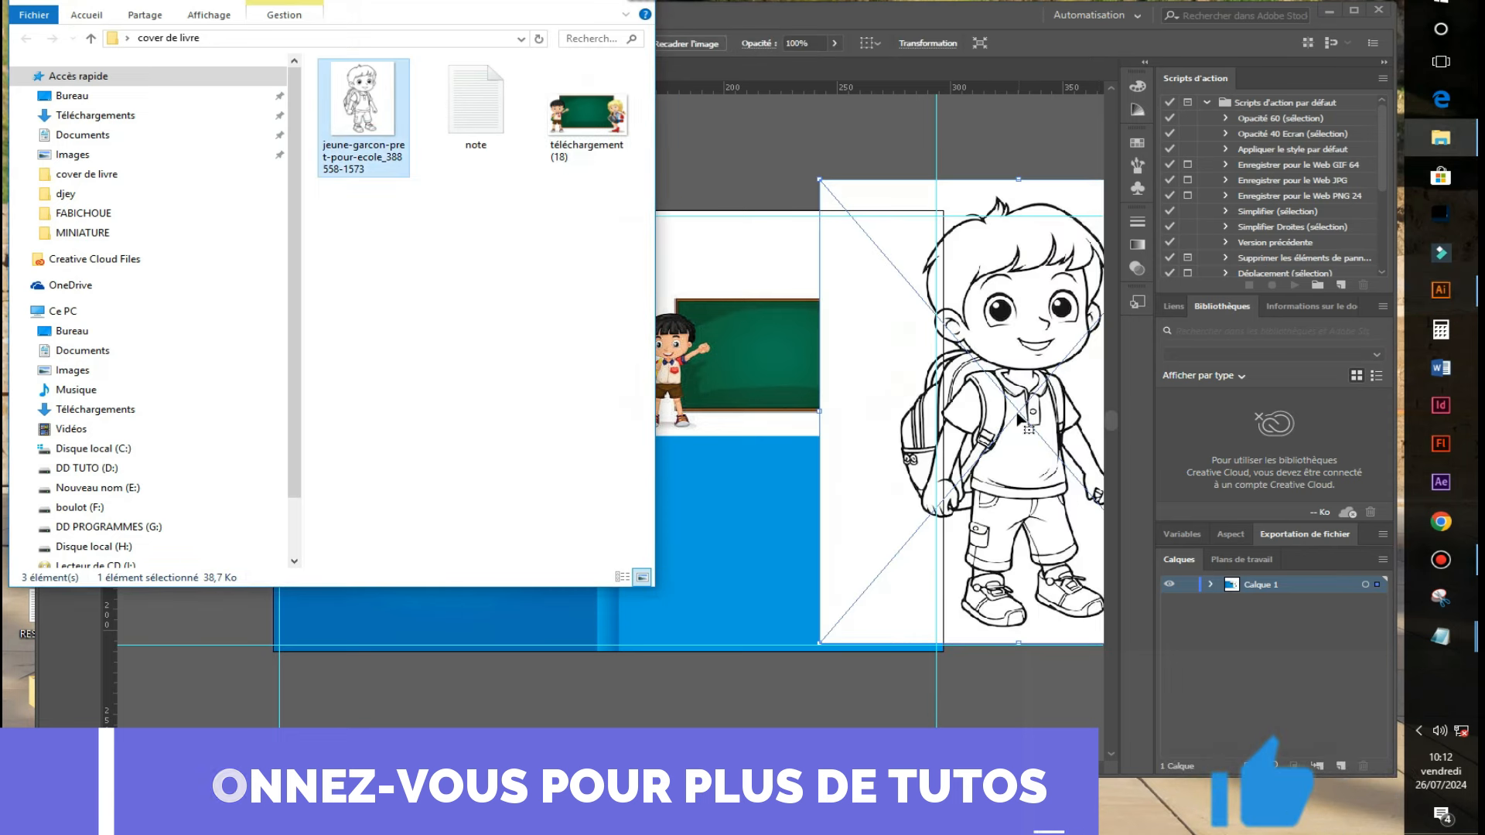
pyautogui.click(839, 192)
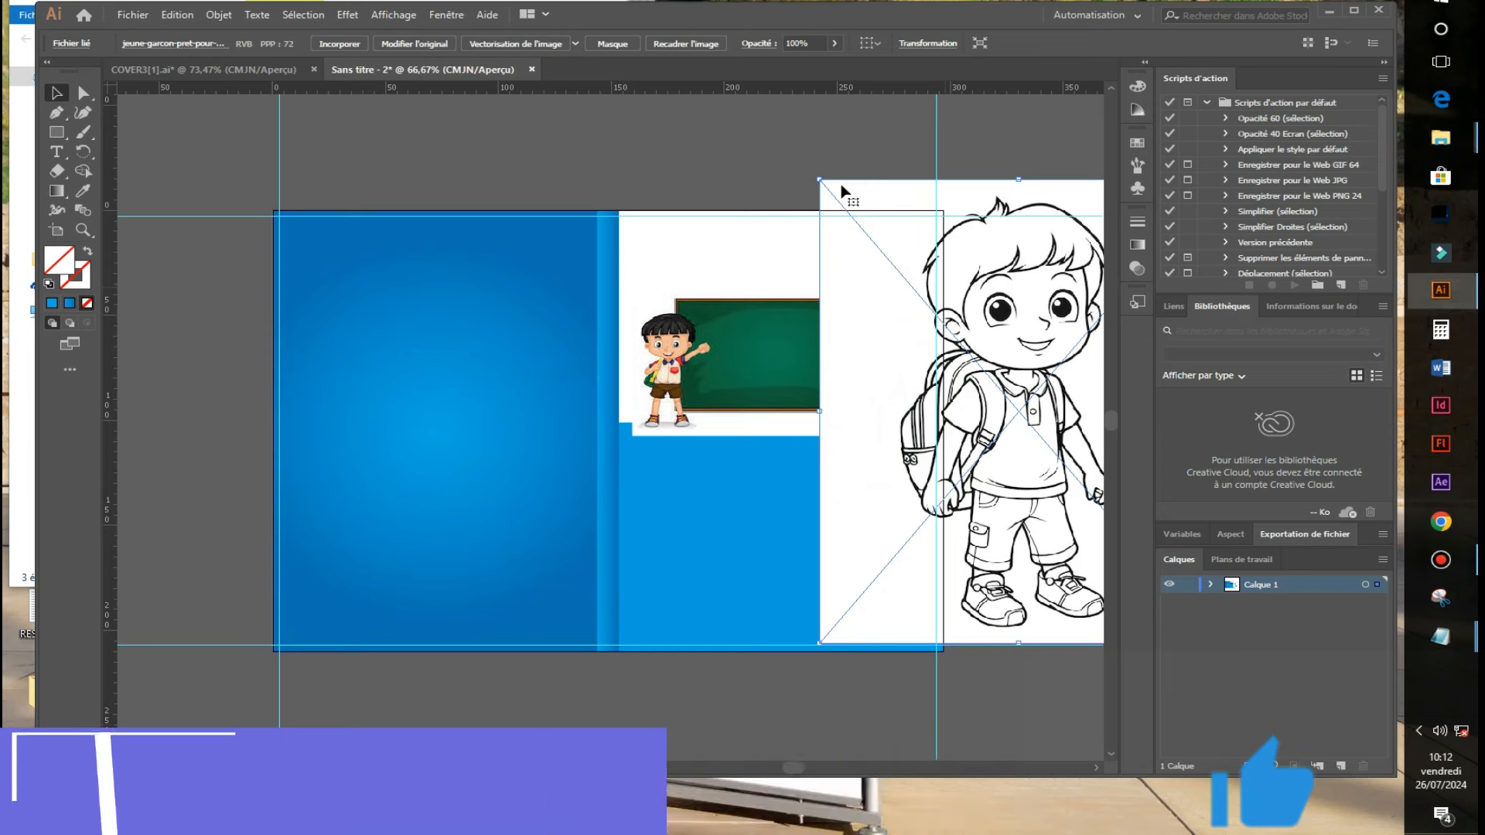
pyautogui.moveTo(820, 179); pyautogui.dragTo(1009, 406)
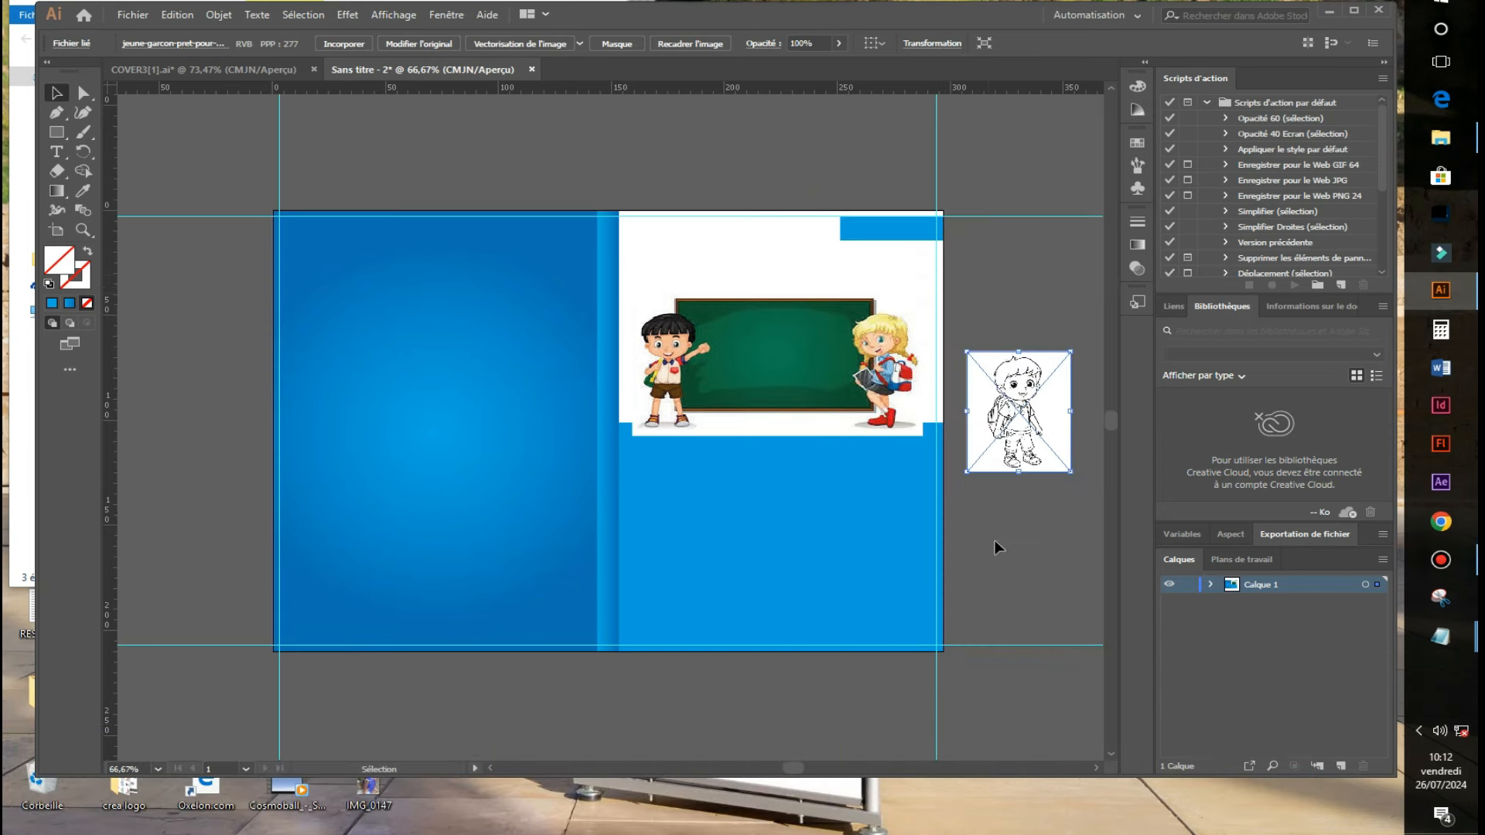
pyautogui.click(995, 540)
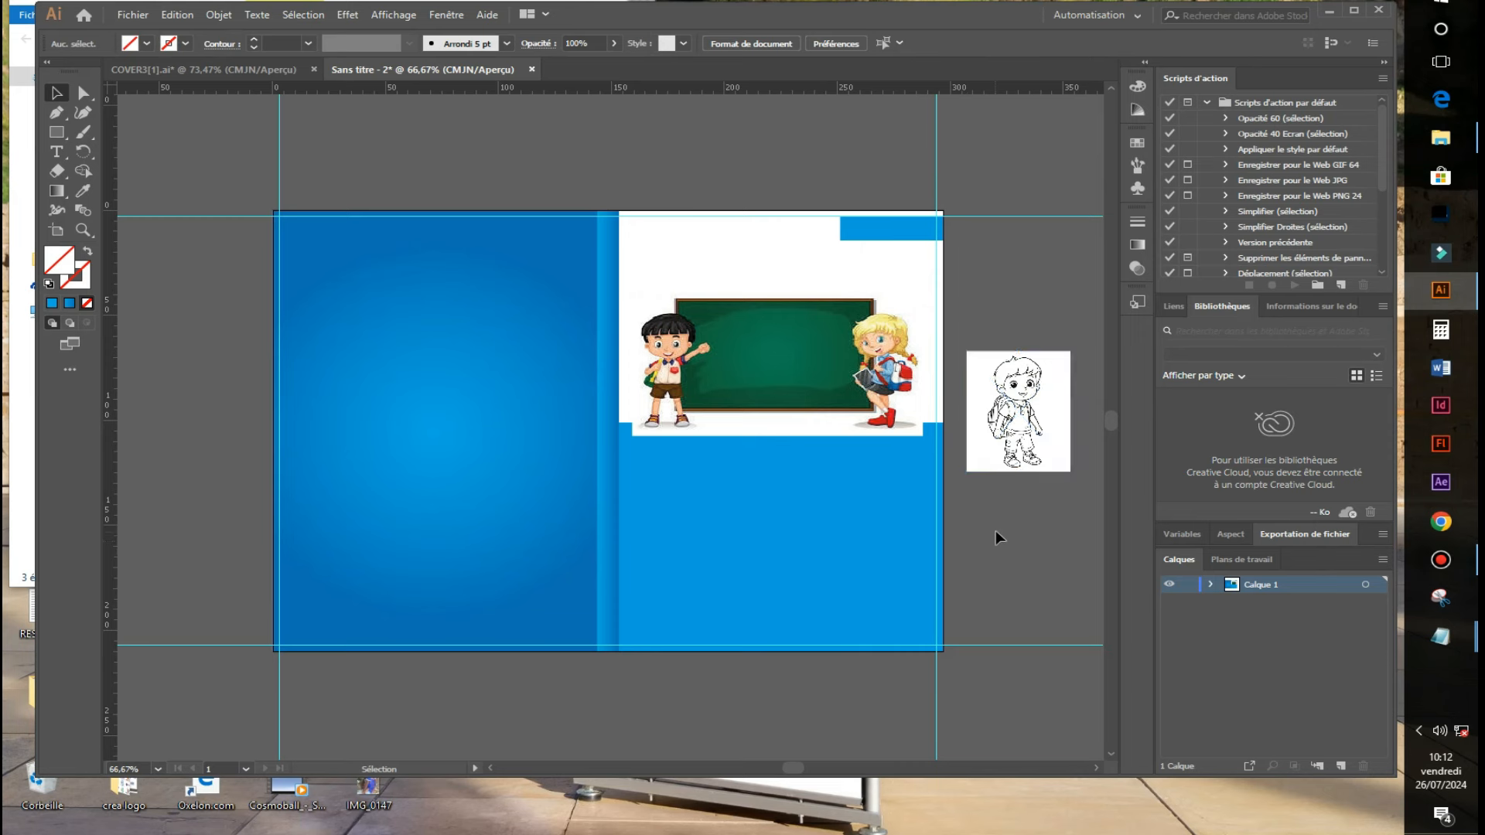
# Vectorise the boy line drawing beside the artboard with Image Trace, expand the result and ungroup it.
pyautogui.click(1027, 431)
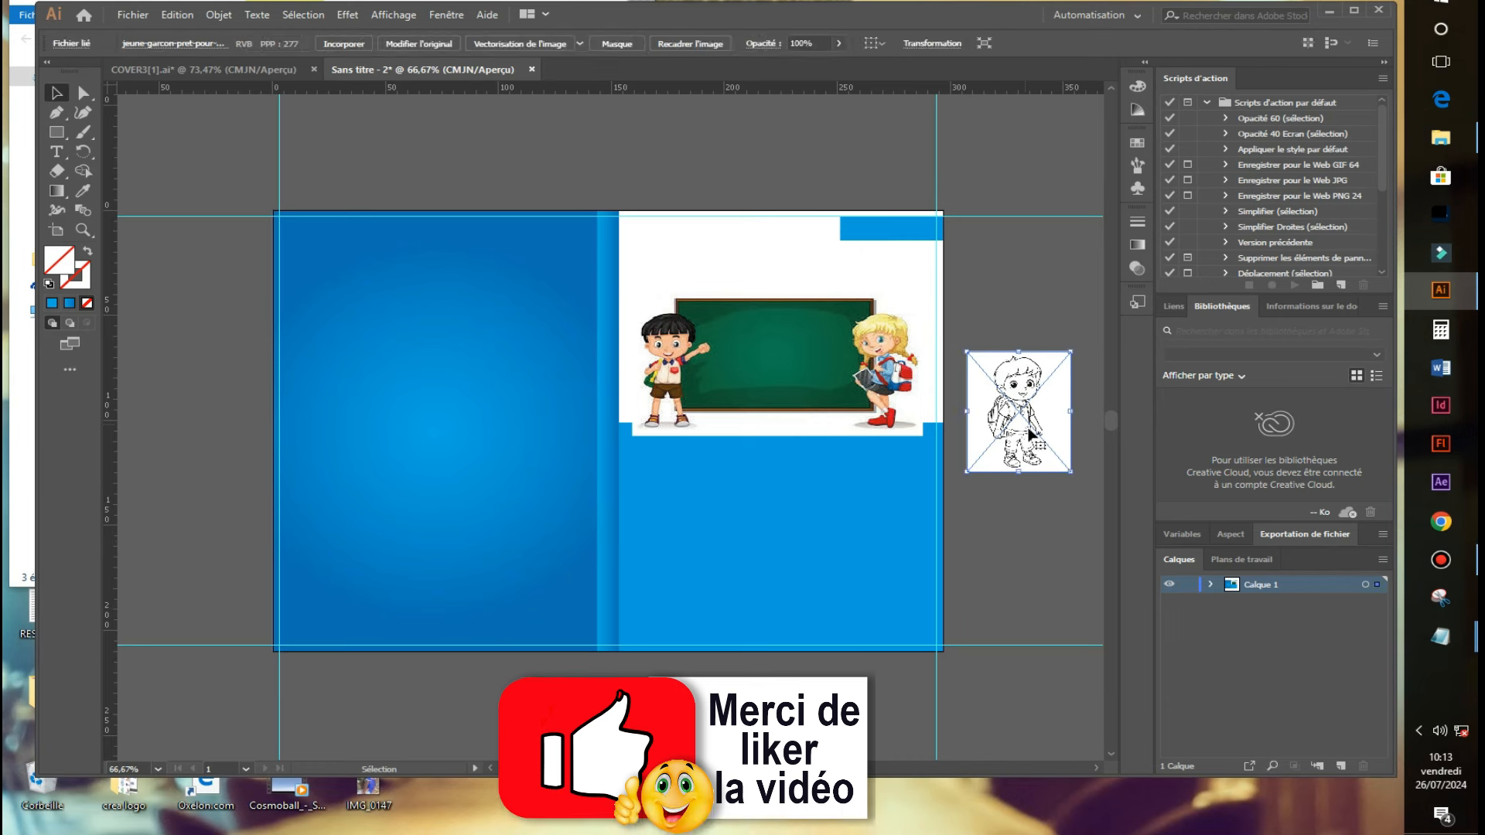
pyautogui.click(530, 44)
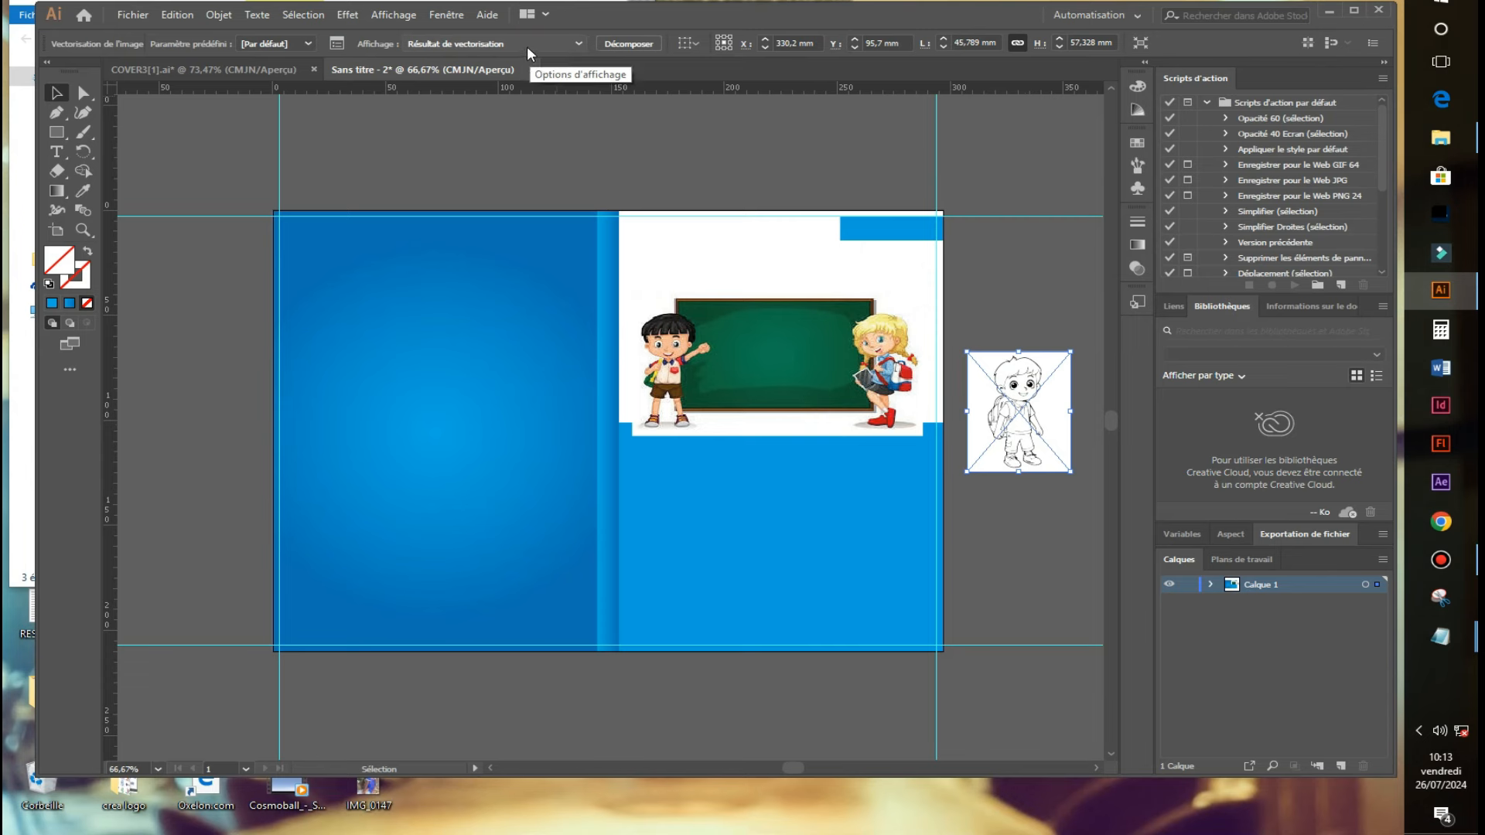
pyautogui.click(629, 45)
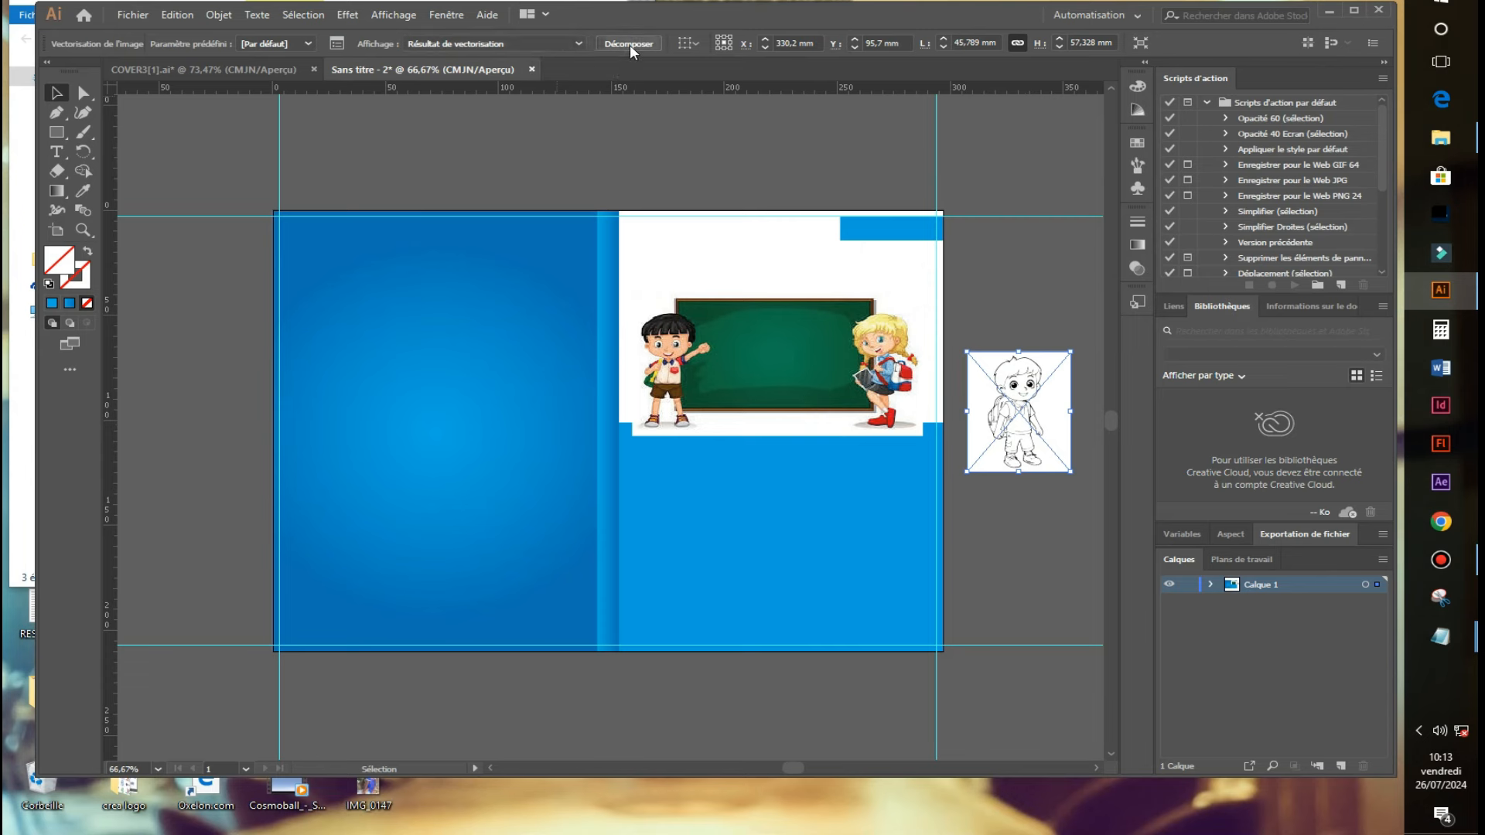
pyautogui.rightClick(1019, 395)
pyautogui.moveTo(1059, 585)
pyautogui.click(1070, 530)
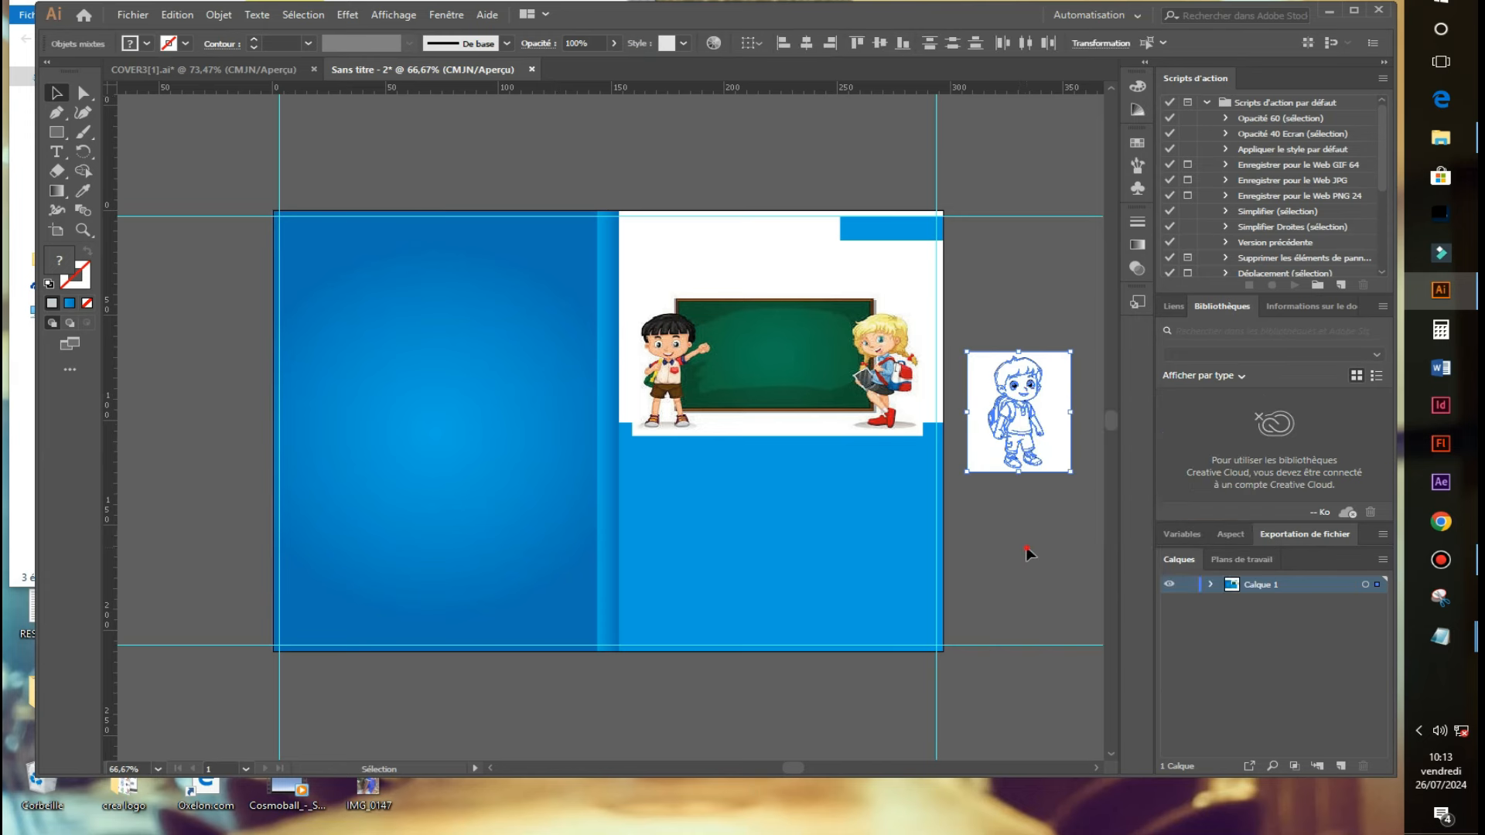
# Separate the white background shape from the traced boy drawing and delete it.
pyautogui.click(1063, 387)
pyautogui.moveTo(1064, 387); pyautogui.dragTo(1056, 595)
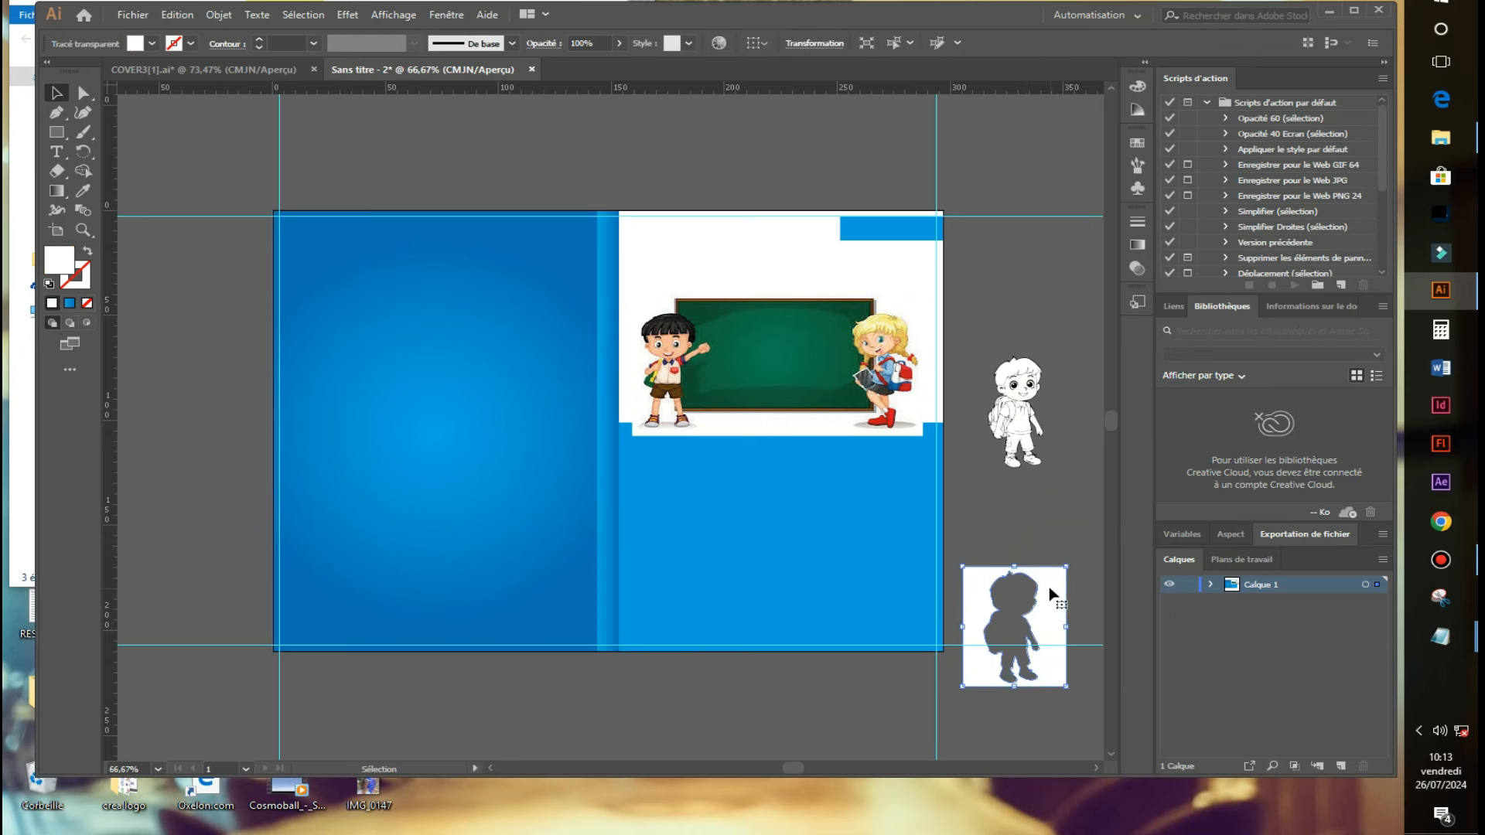
pyautogui.press('Delete')
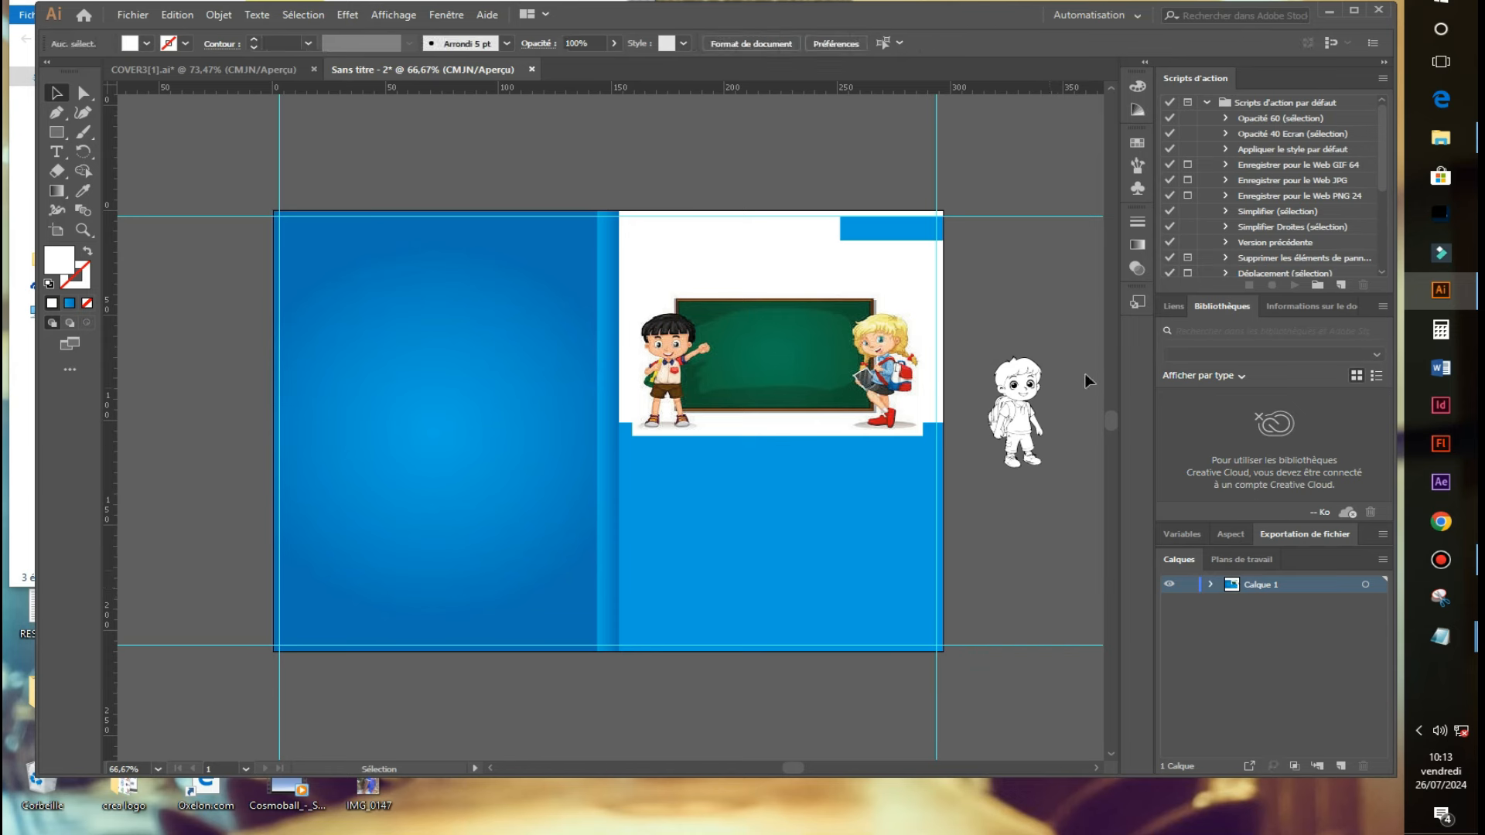
# Group the remaining paths of the traced boy drawing into one object.
pyautogui.click(1021, 414)
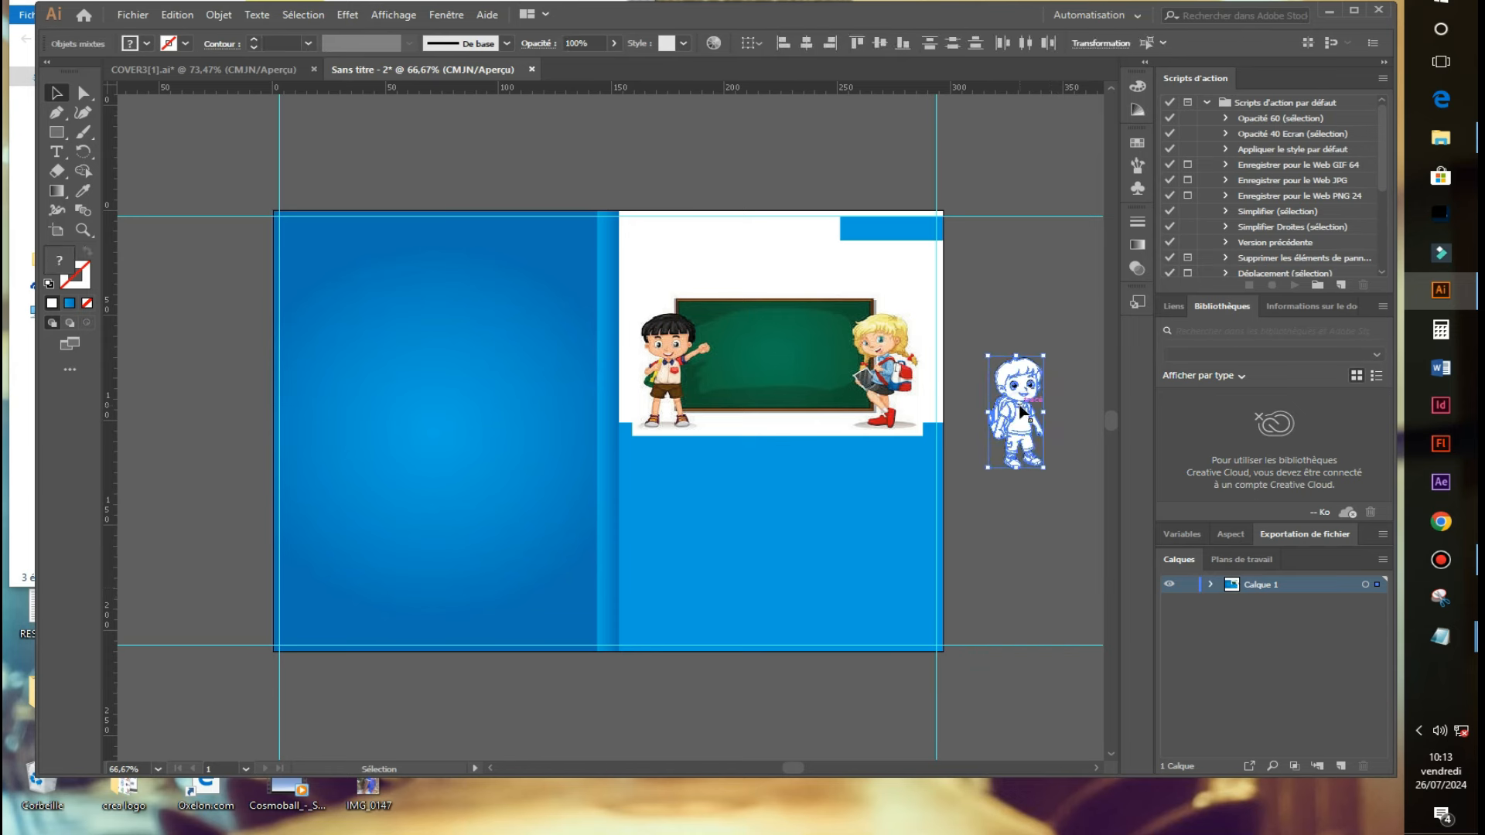
pyautogui.rightClick(1020, 407)
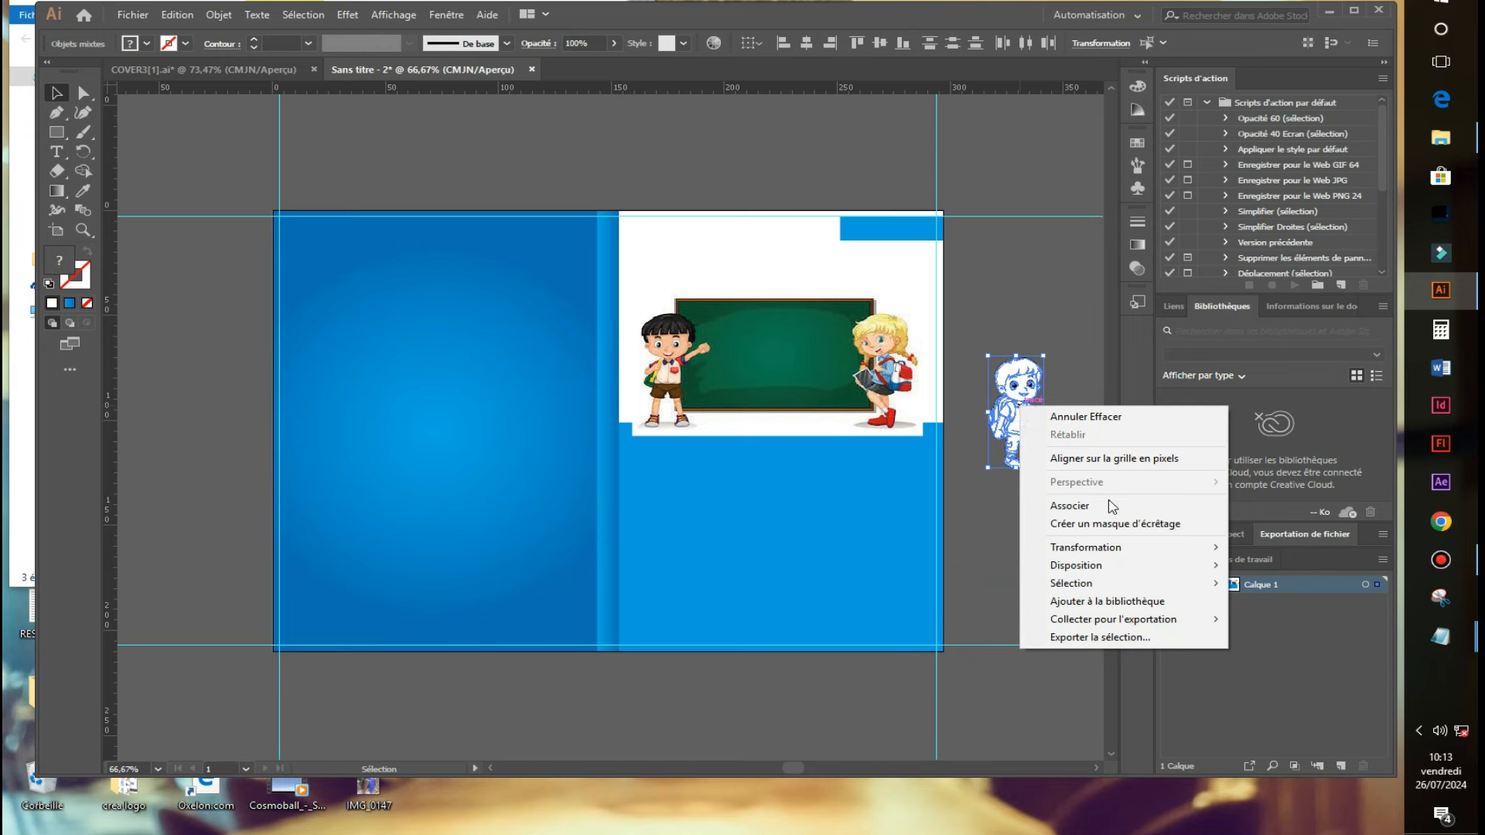
pyautogui.click(1053, 506)
pyautogui.click(1053, 510)
# Move the grouped boy drawing onto the middle of the left page and enlarge it.
pyautogui.moveTo(1032, 445); pyautogui.dragTo(427, 448)
pyautogui.moveTo(472, 373); pyautogui.dragTo(546, 267)
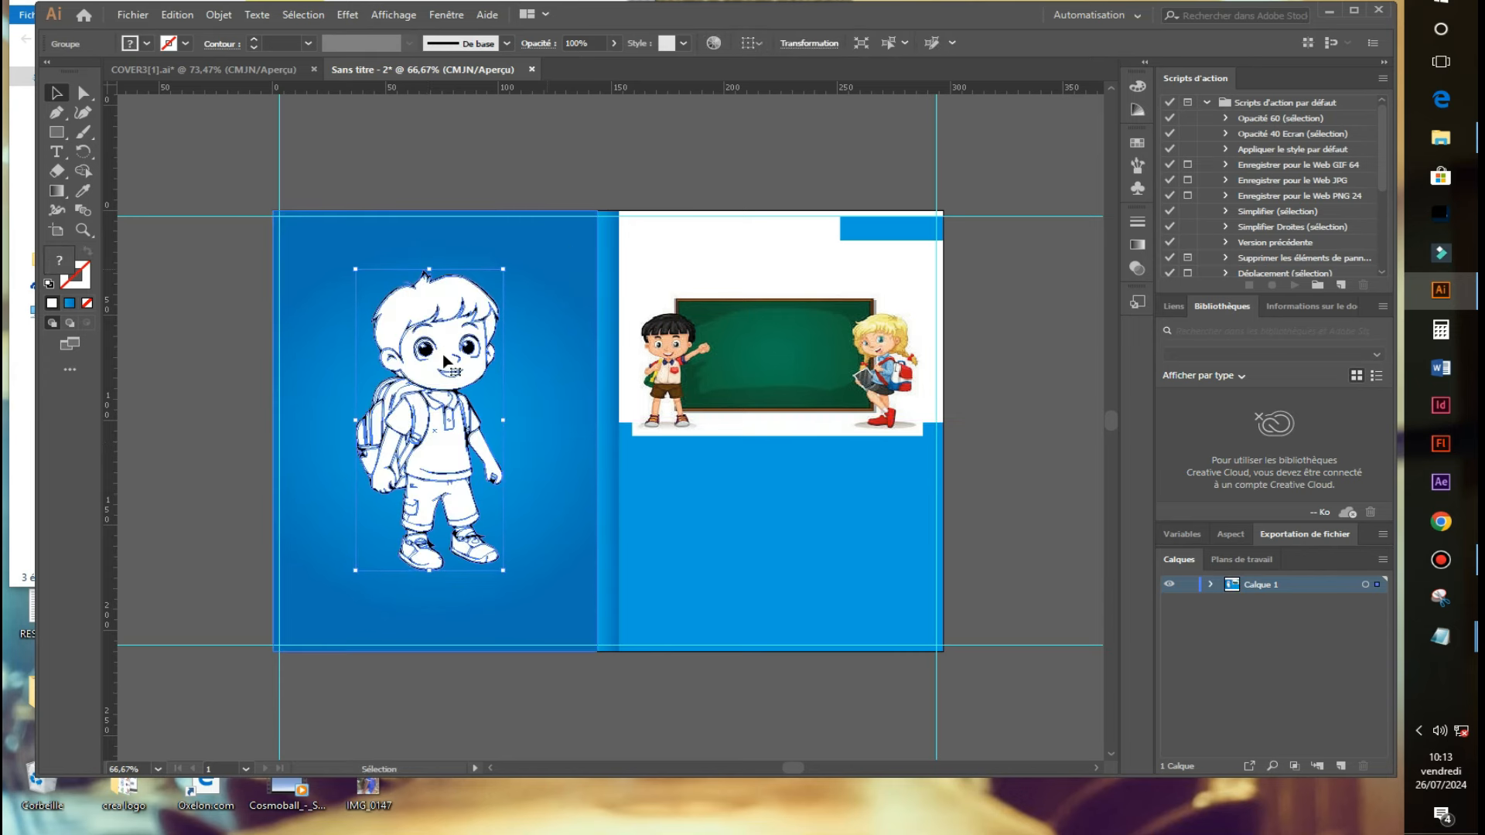
pyautogui.moveTo(444, 370); pyautogui.dragTo(446, 381)
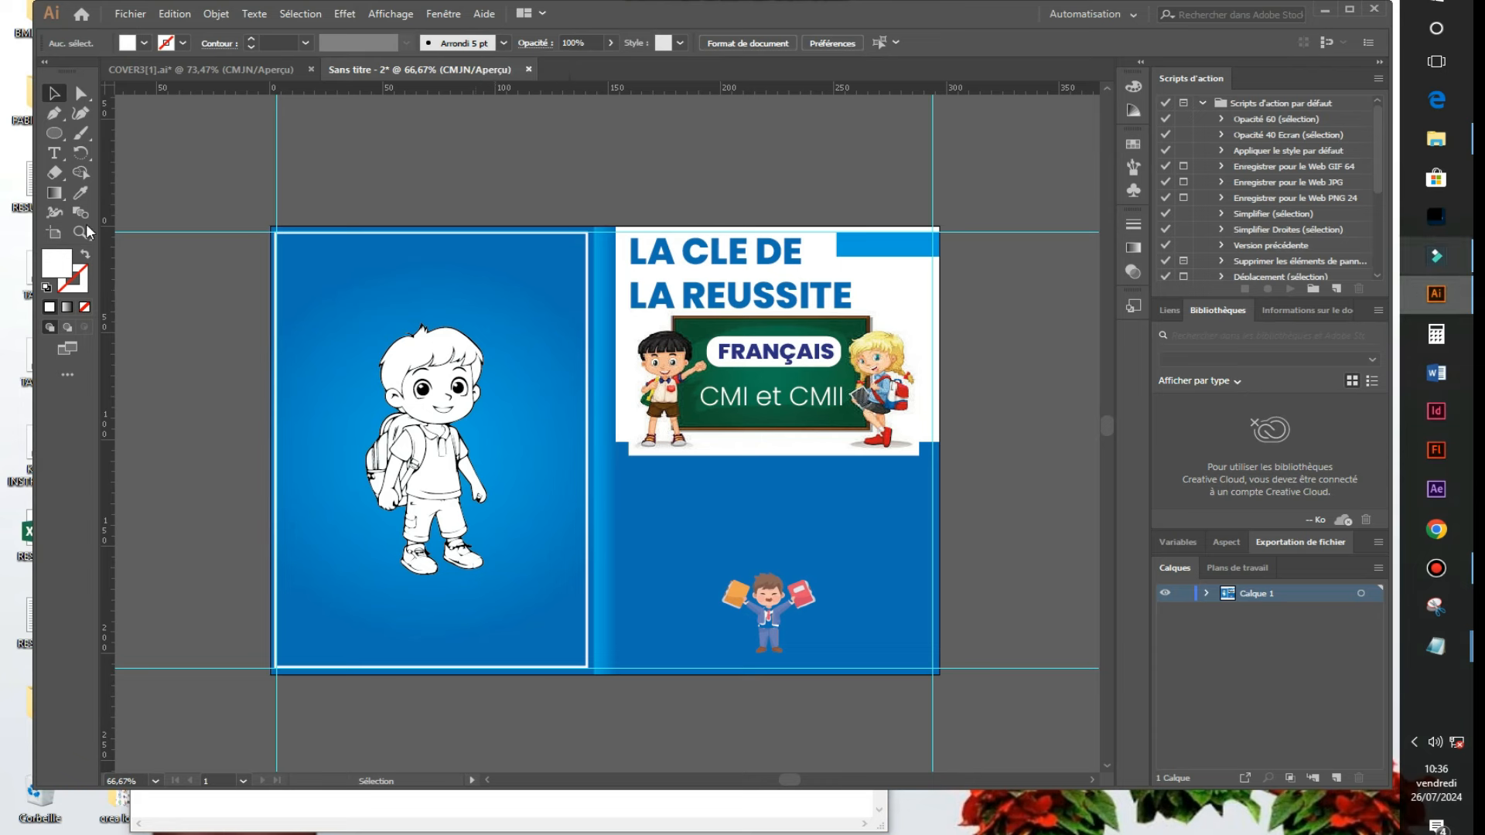
# Add the text "CONTENU:" in Poppins Bold below the blackboard image.
pyautogui.click(57, 152)
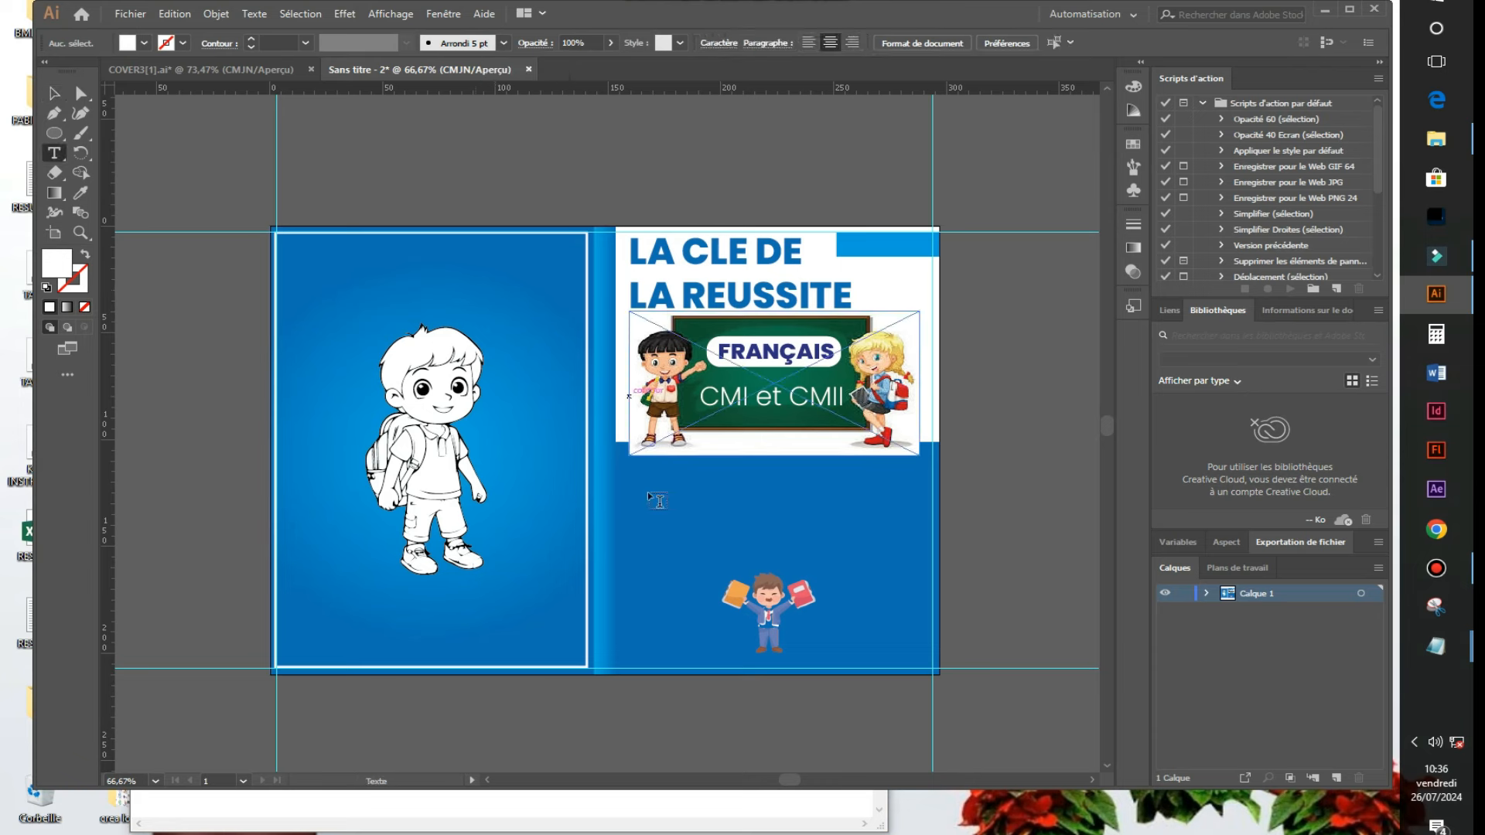
pyautogui.click(658, 501)
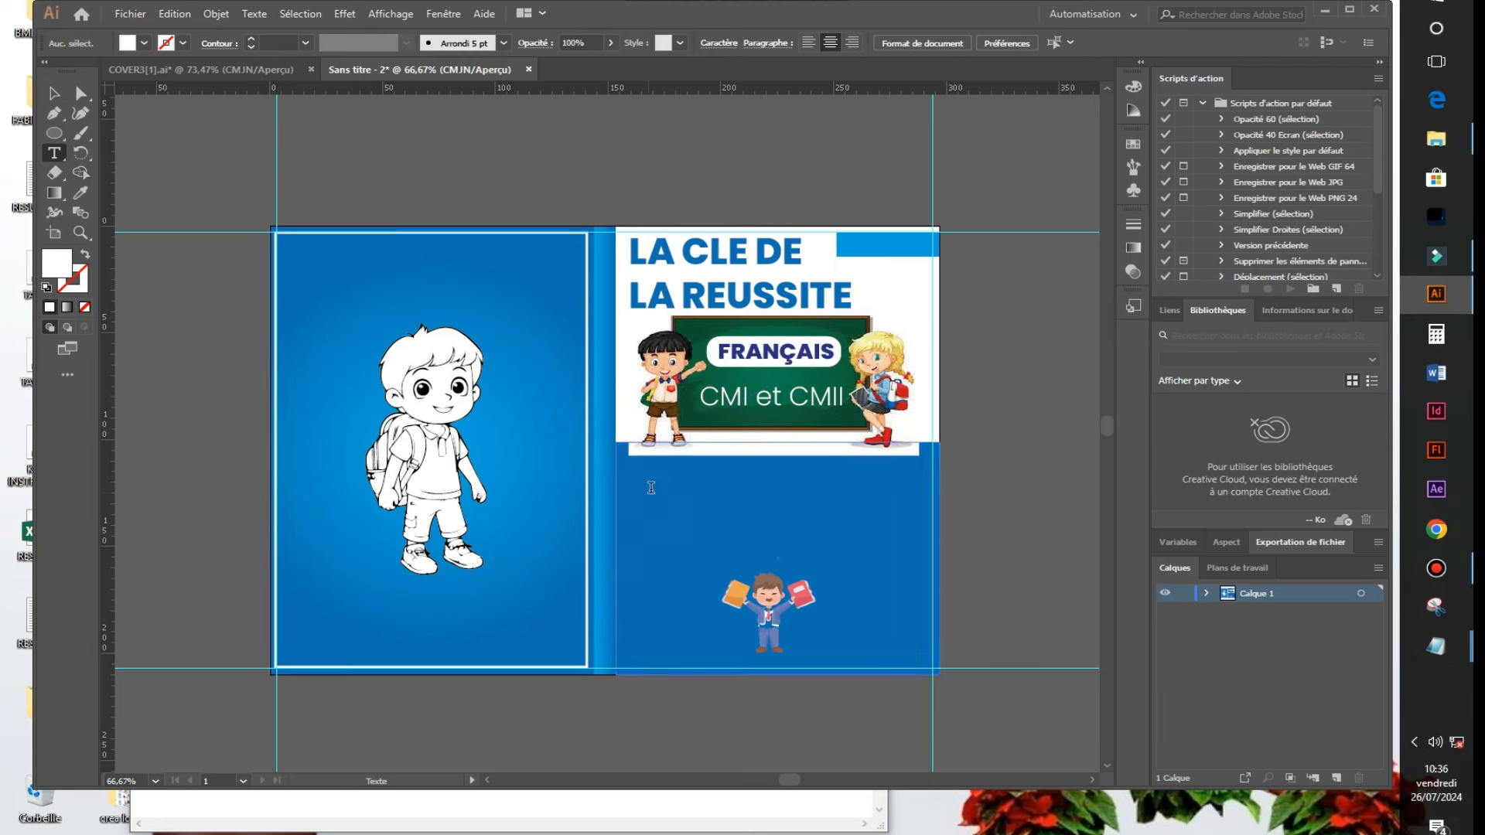
pyautogui.click(649, 494)
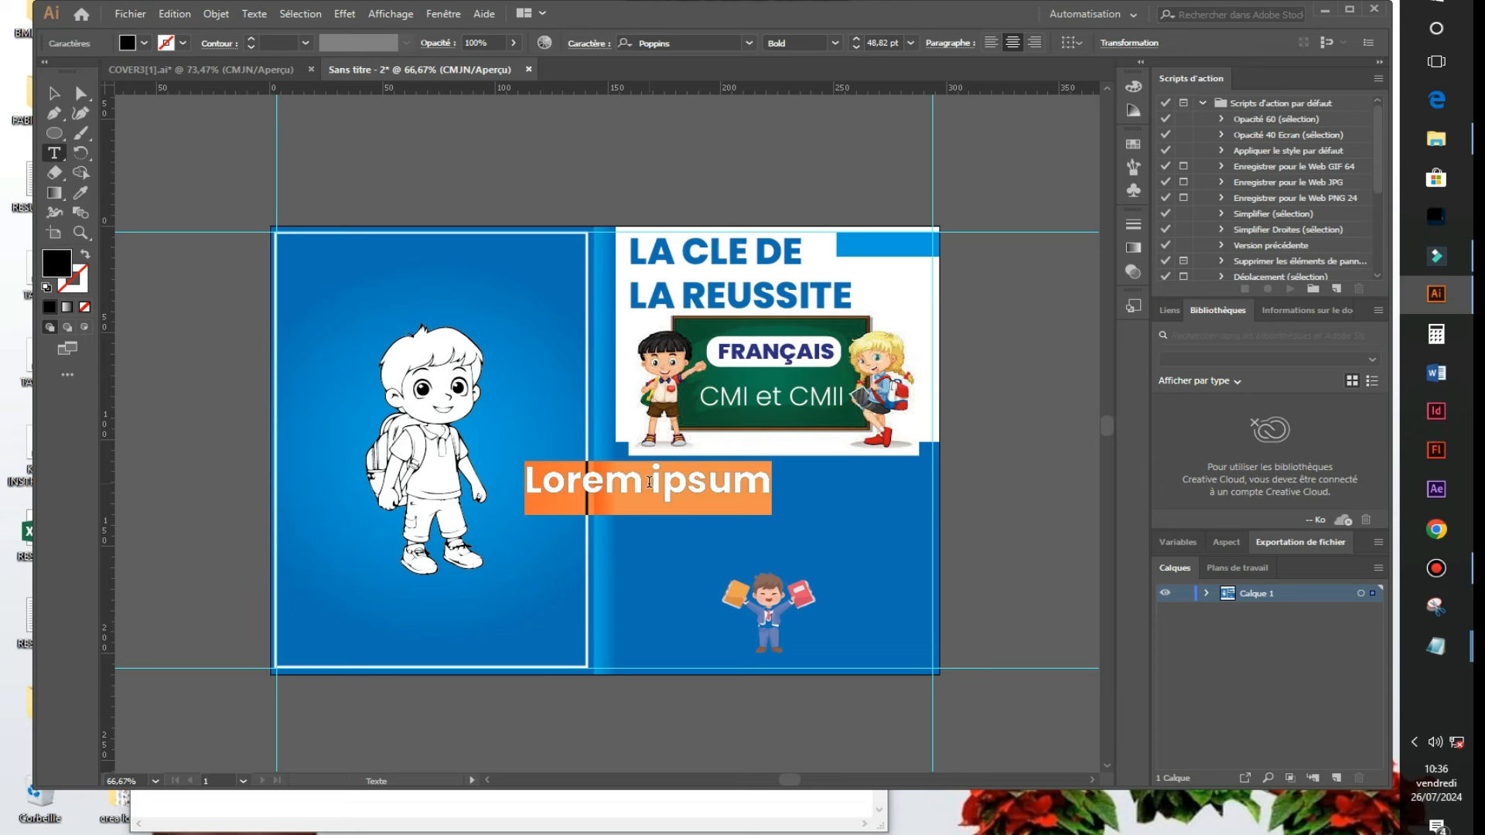
pyautogui.write('CO')
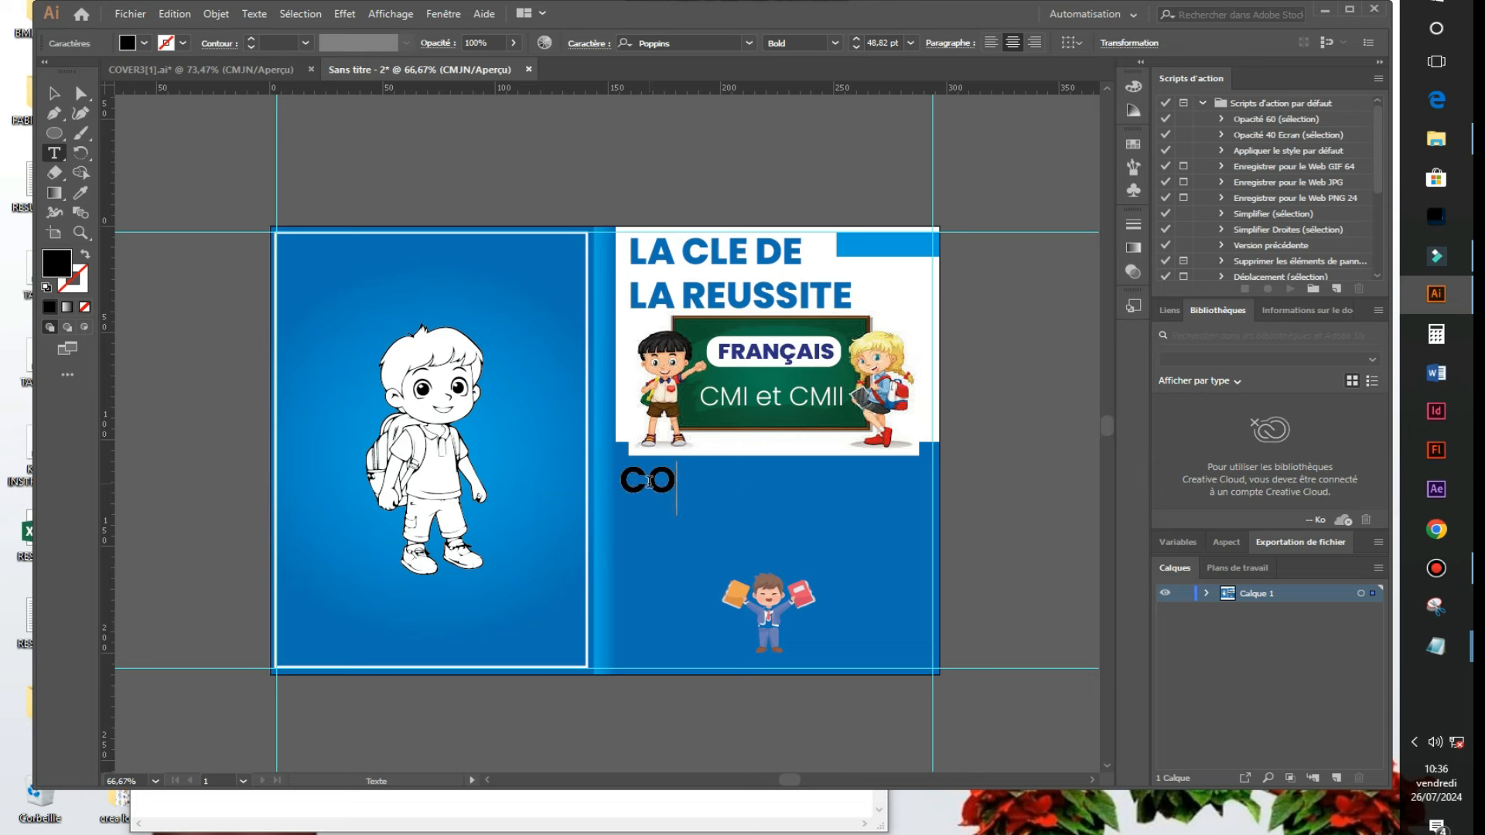
pyautogui.write('NTENU')
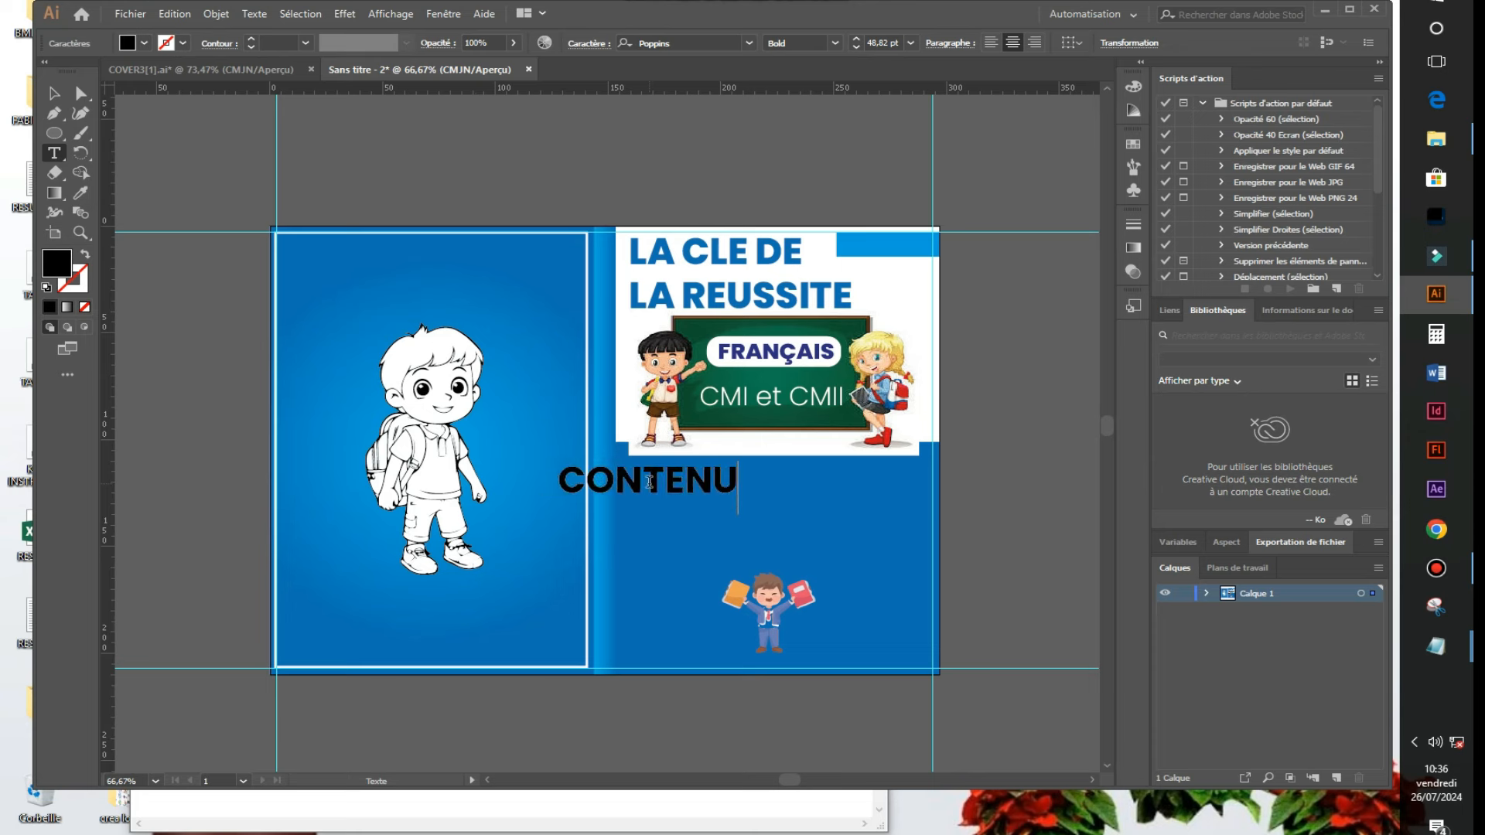
pyautogui.write(':')
pyautogui.press('Escape')
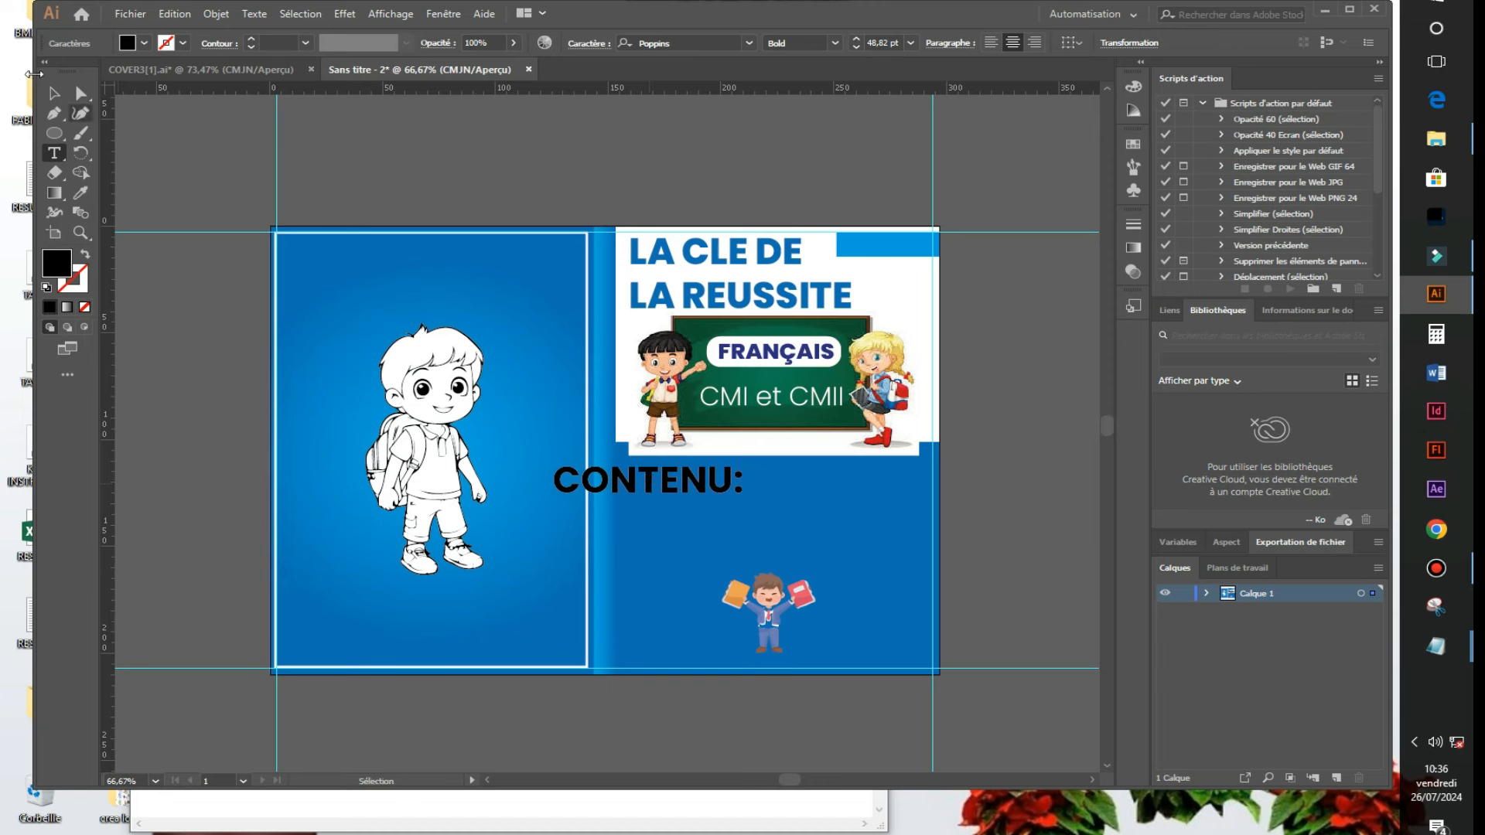
# Fill the "CONTENU:" text with white and scale it down to about 28 pt, centred below the blackboard image.
pyautogui.click(54, 93)
pyautogui.click(144, 43)
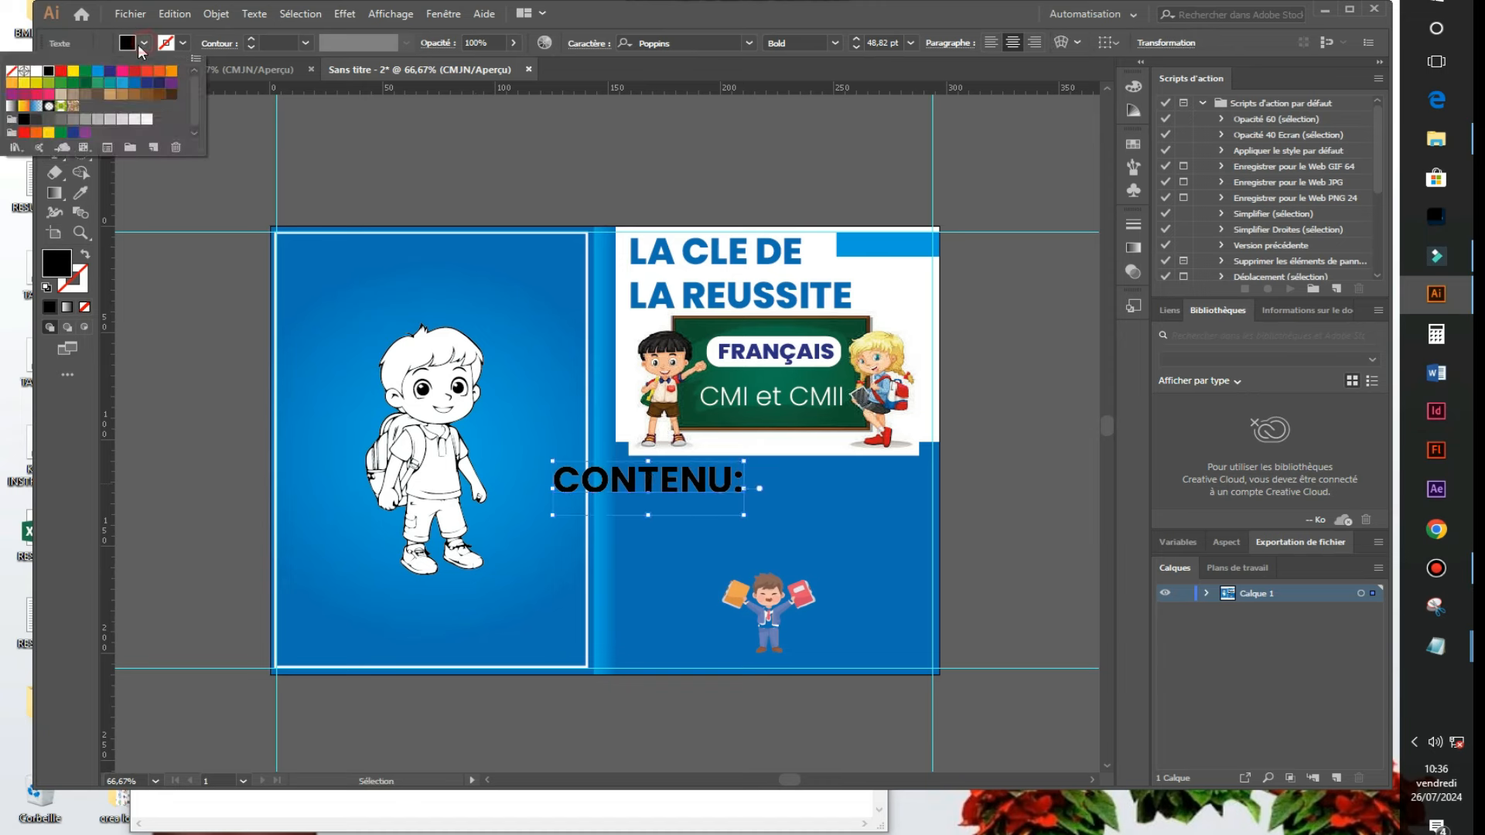
pyautogui.click(38, 72)
pyautogui.press('Escape')
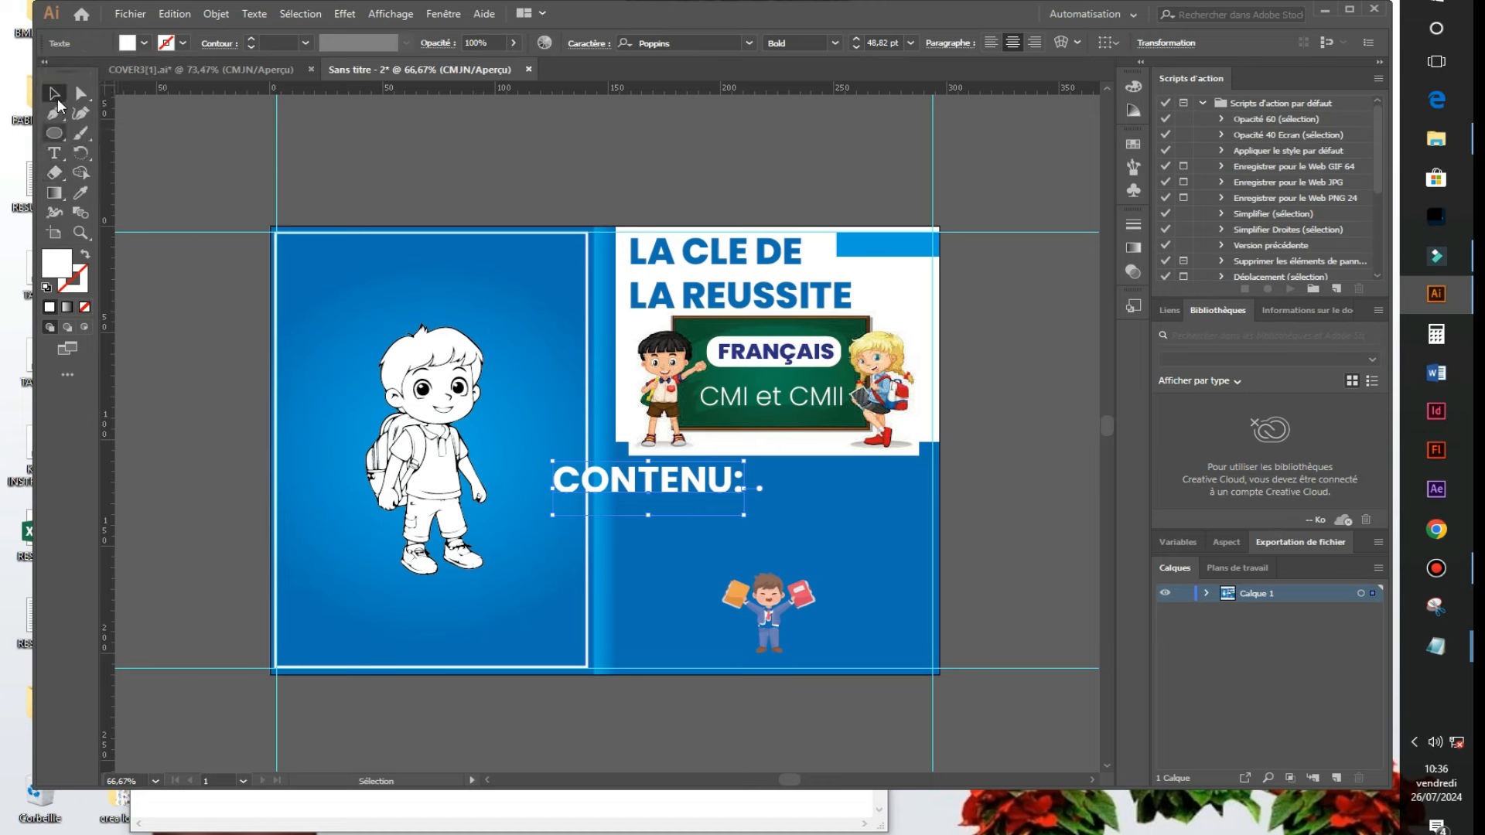
pyautogui.moveTo(694, 481); pyautogui.dragTo(801, 471)
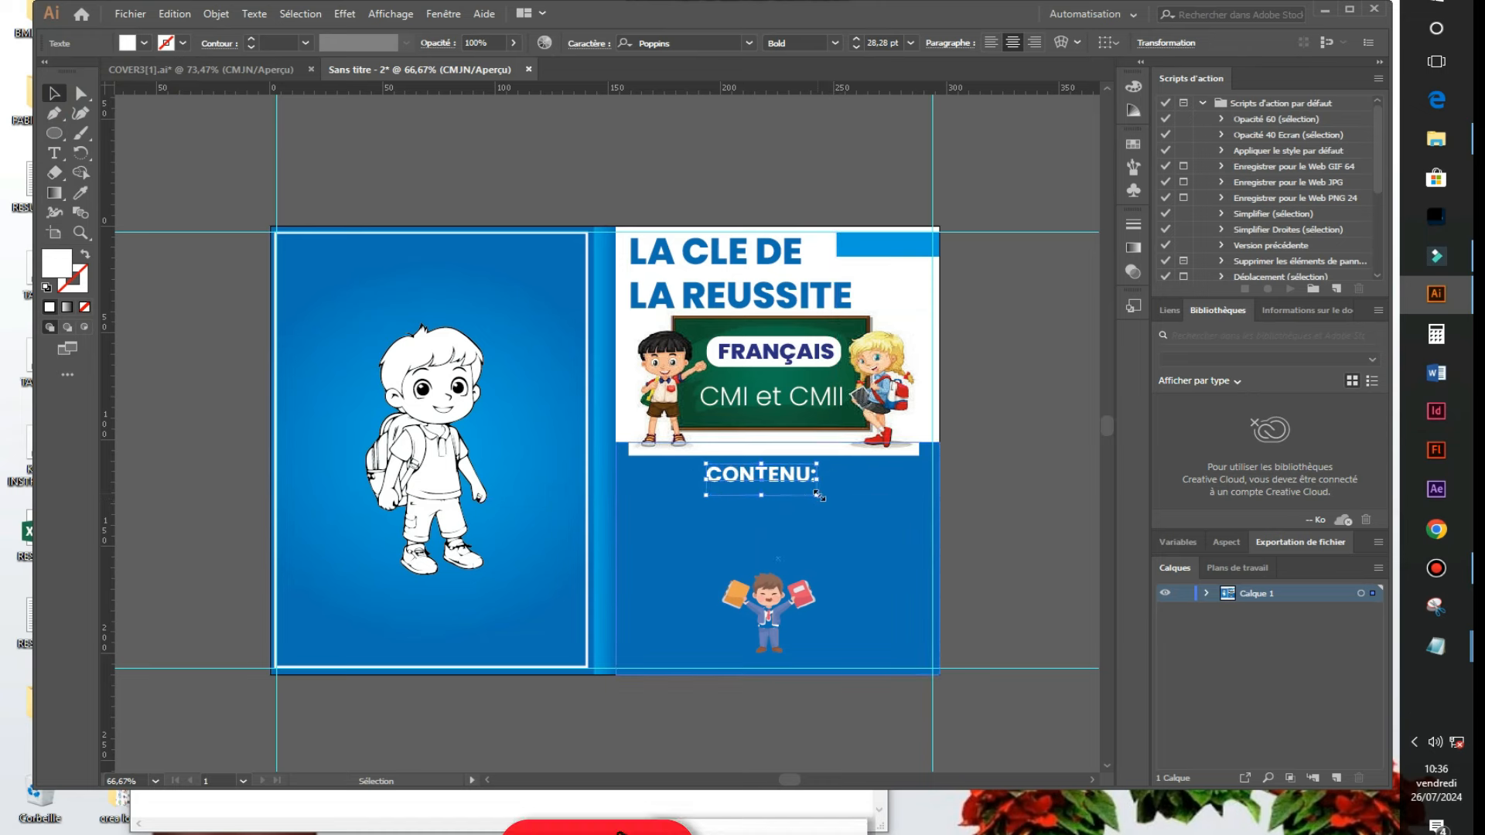
pyautogui.click(1041, 469)
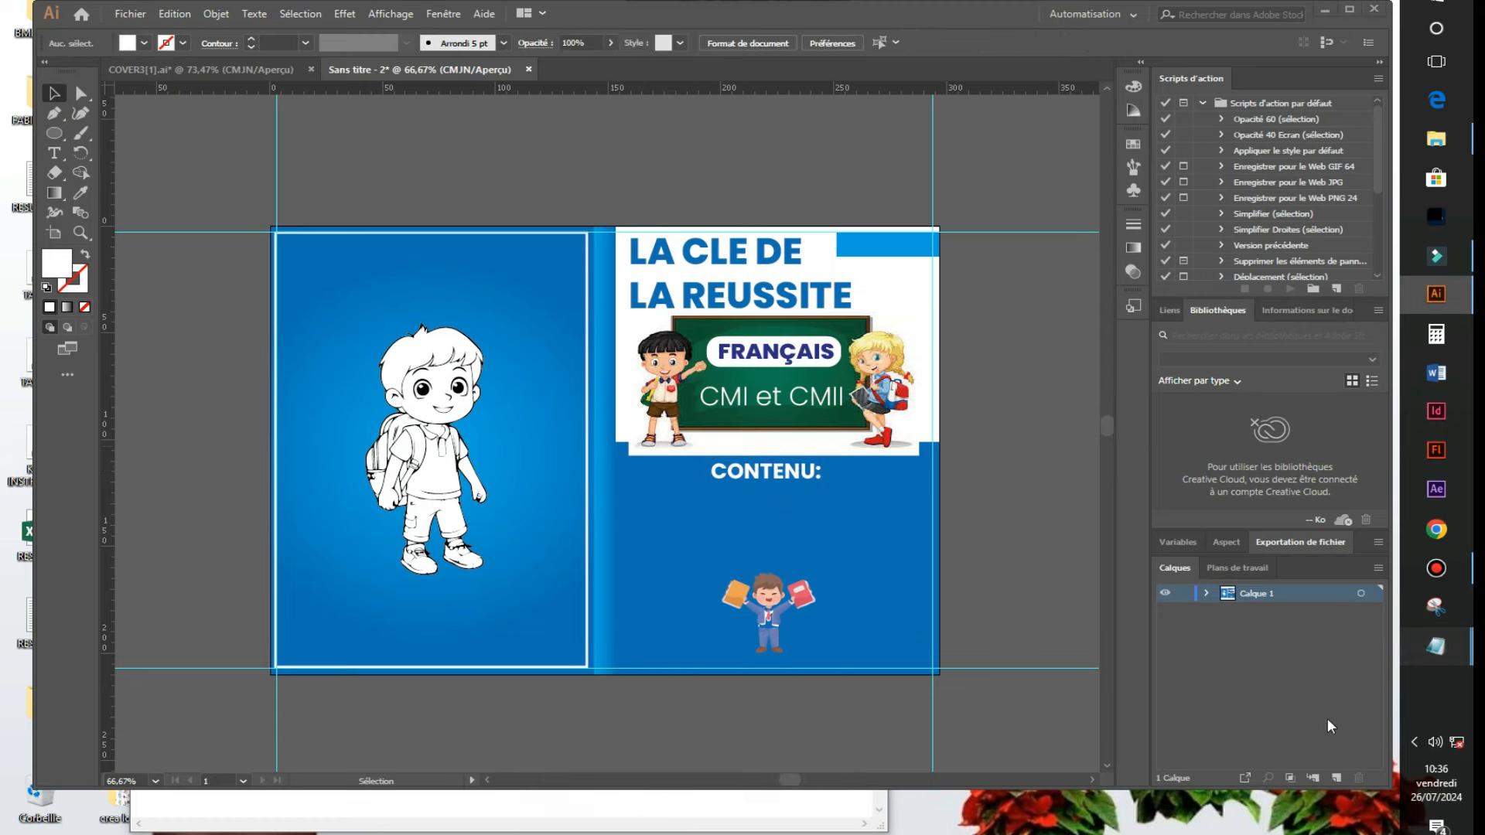
# Copy the four book-content lines, from "L’essentiel du cours" to "Sujets d’entraînement", from the Notepad note and paste them as new text under "CONTENU:".
pyautogui.moveTo(1436, 645)
pyautogui.click(1321, 696)
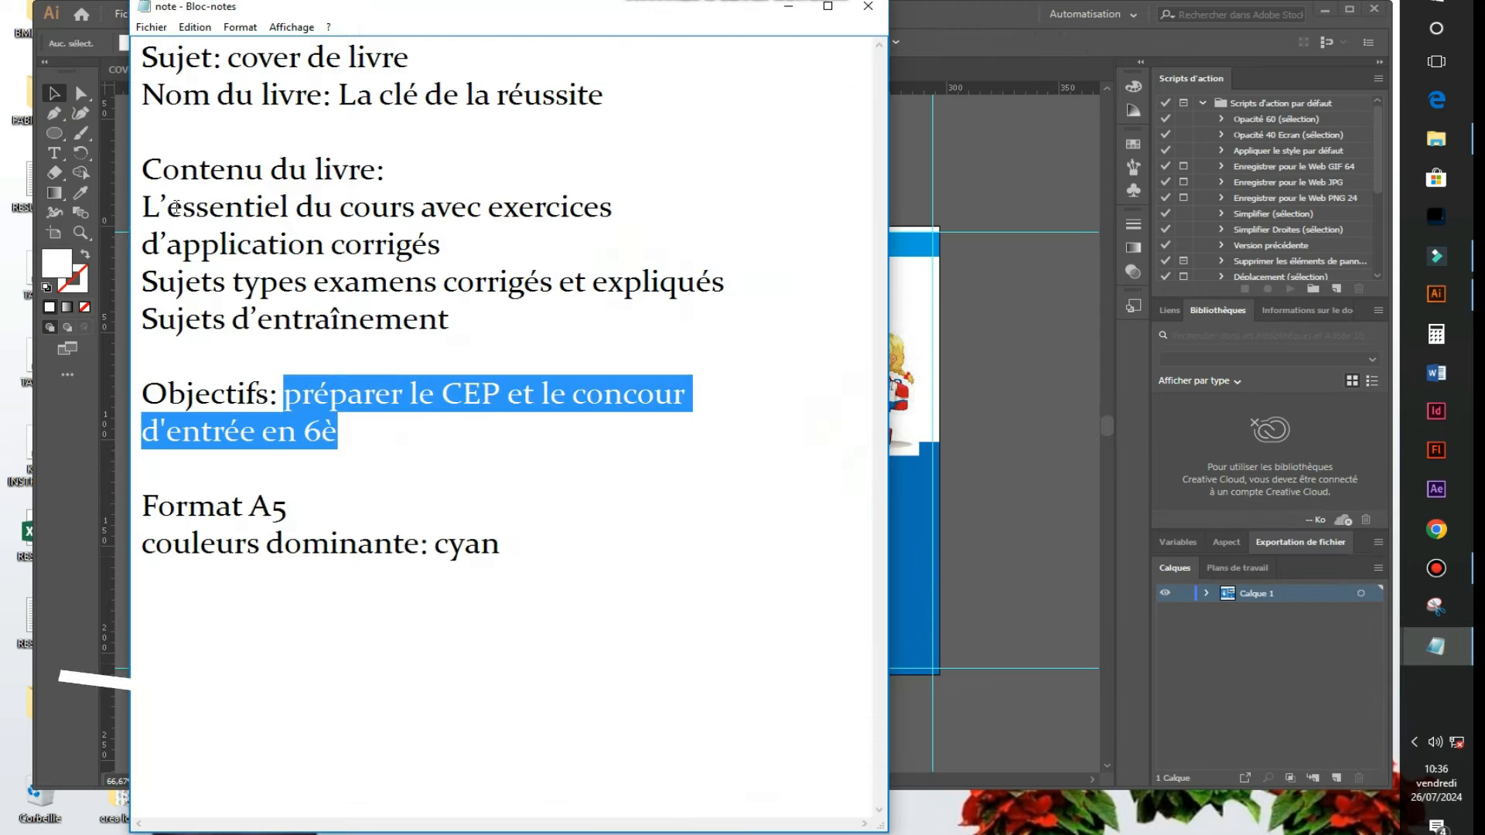
pyautogui.moveTo(144, 208); pyautogui.dragTo(480, 333)
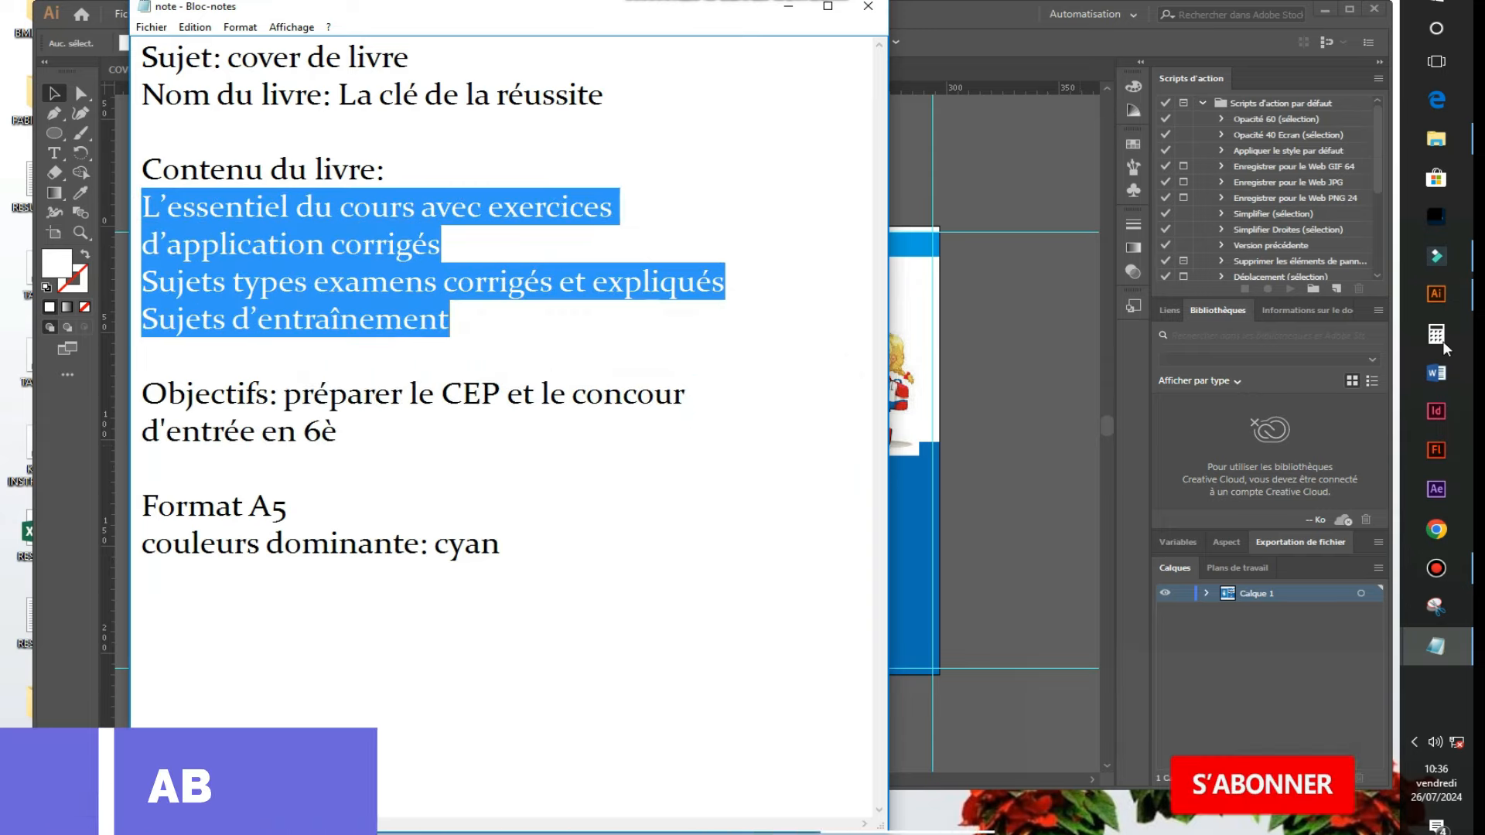
pyautogui.click(988, 20)
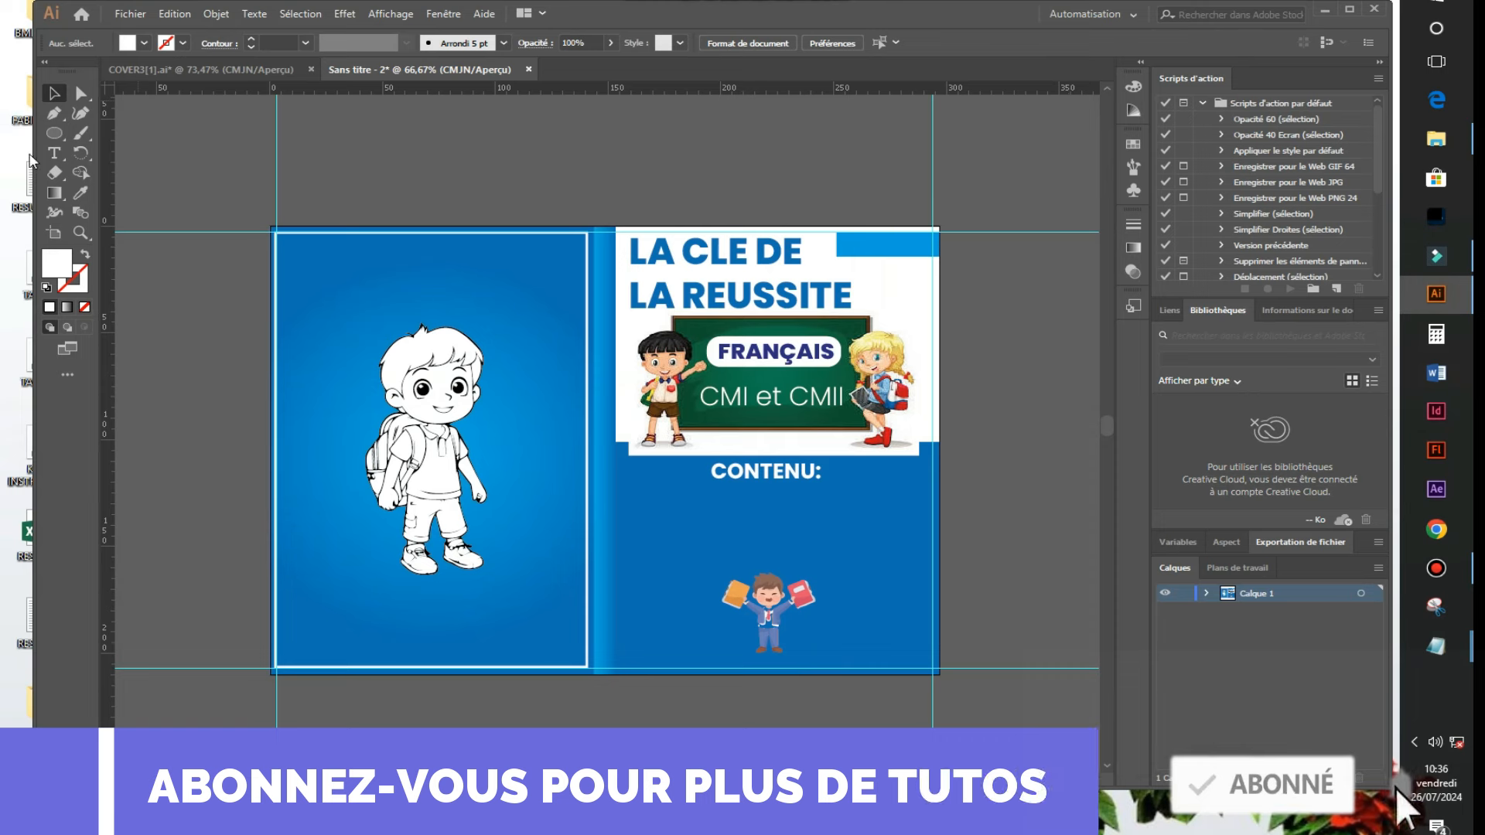
pyautogui.press('t')
pyautogui.click(663, 529)
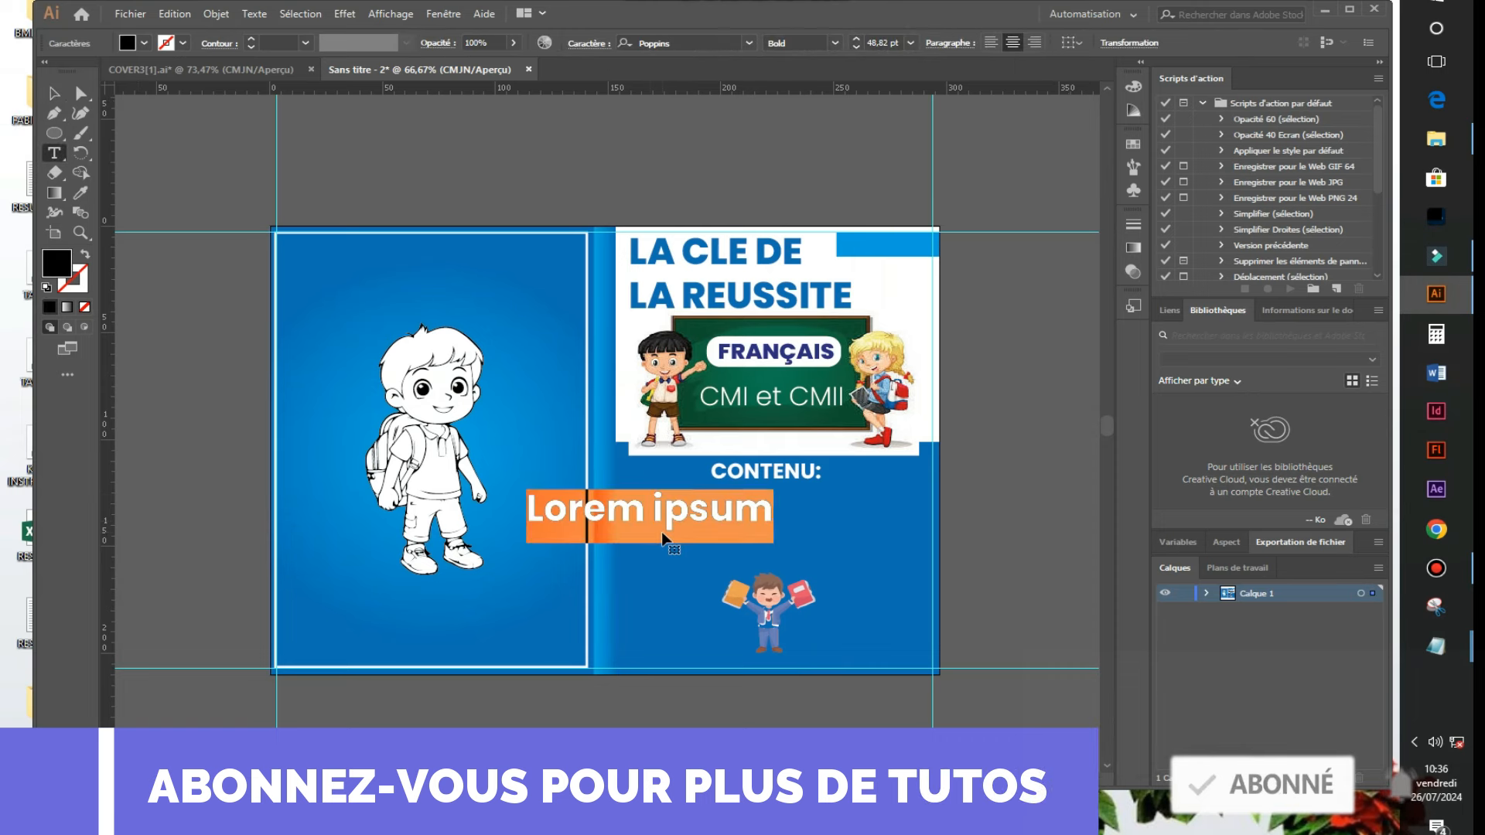
pyautogui.write('L’essentiel du cours avec exercices d’application corrigés Sujets types examens corrigés et expliqués Sujets d’entraînement')
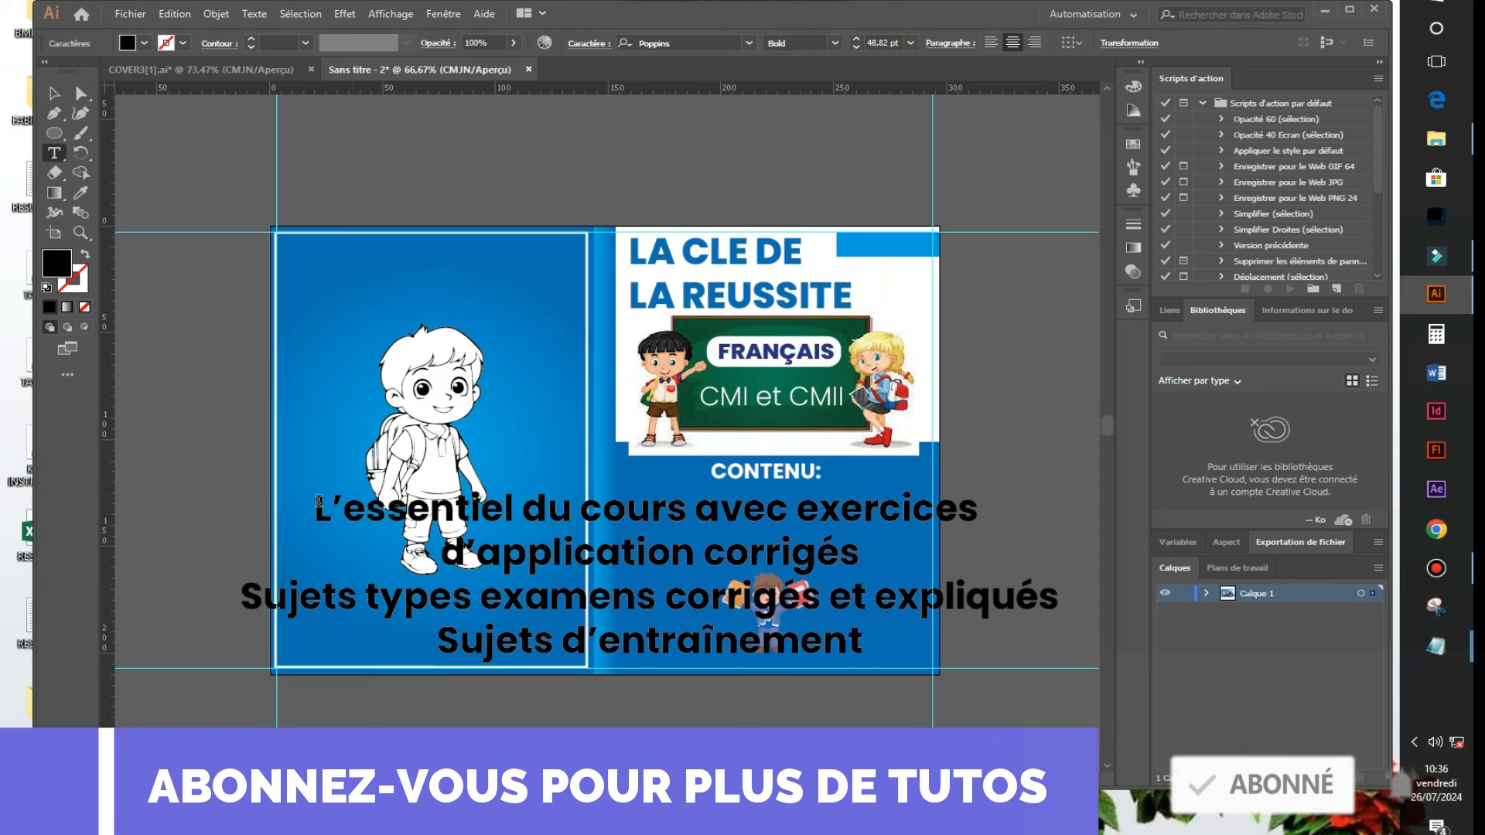
# Left-align the four pasted content lines and scale the block down to about 15.66 pt under the "CONTENU:" heading.
pyautogui.moveTo(318, 501); pyautogui.dragTo(862, 646)
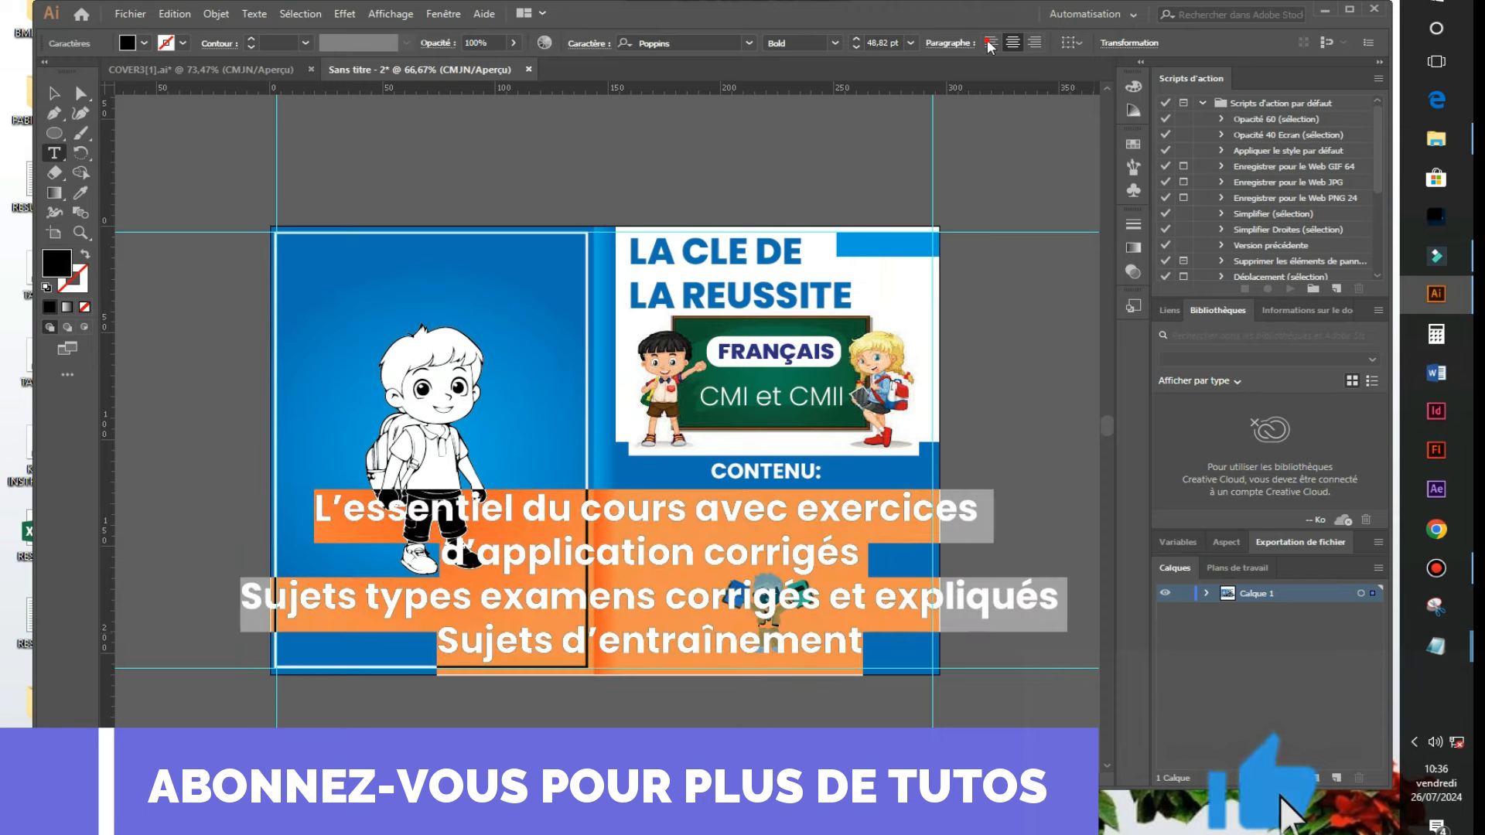
pyautogui.click(991, 42)
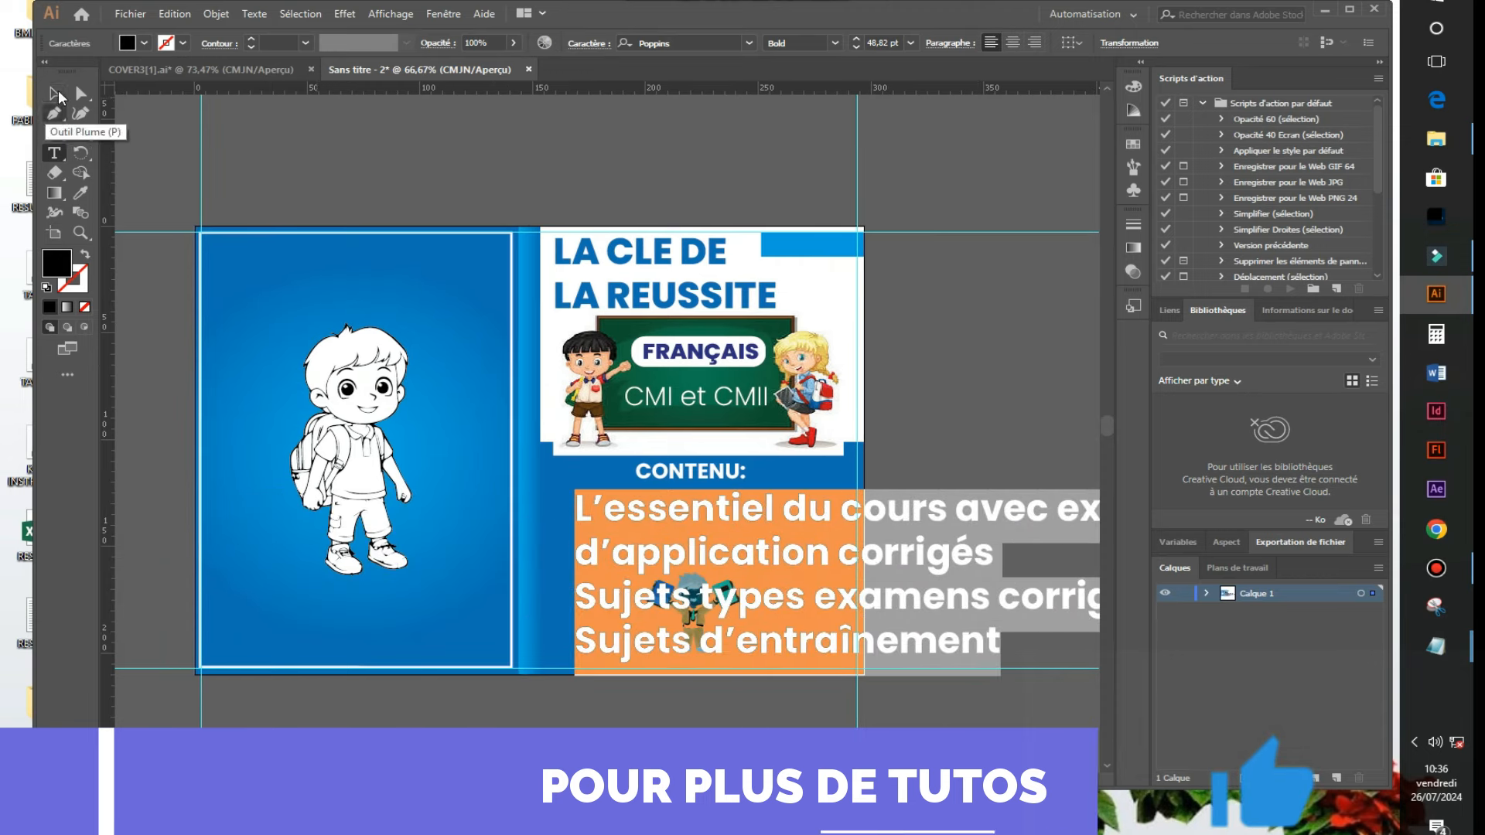
pyautogui.click(59, 95)
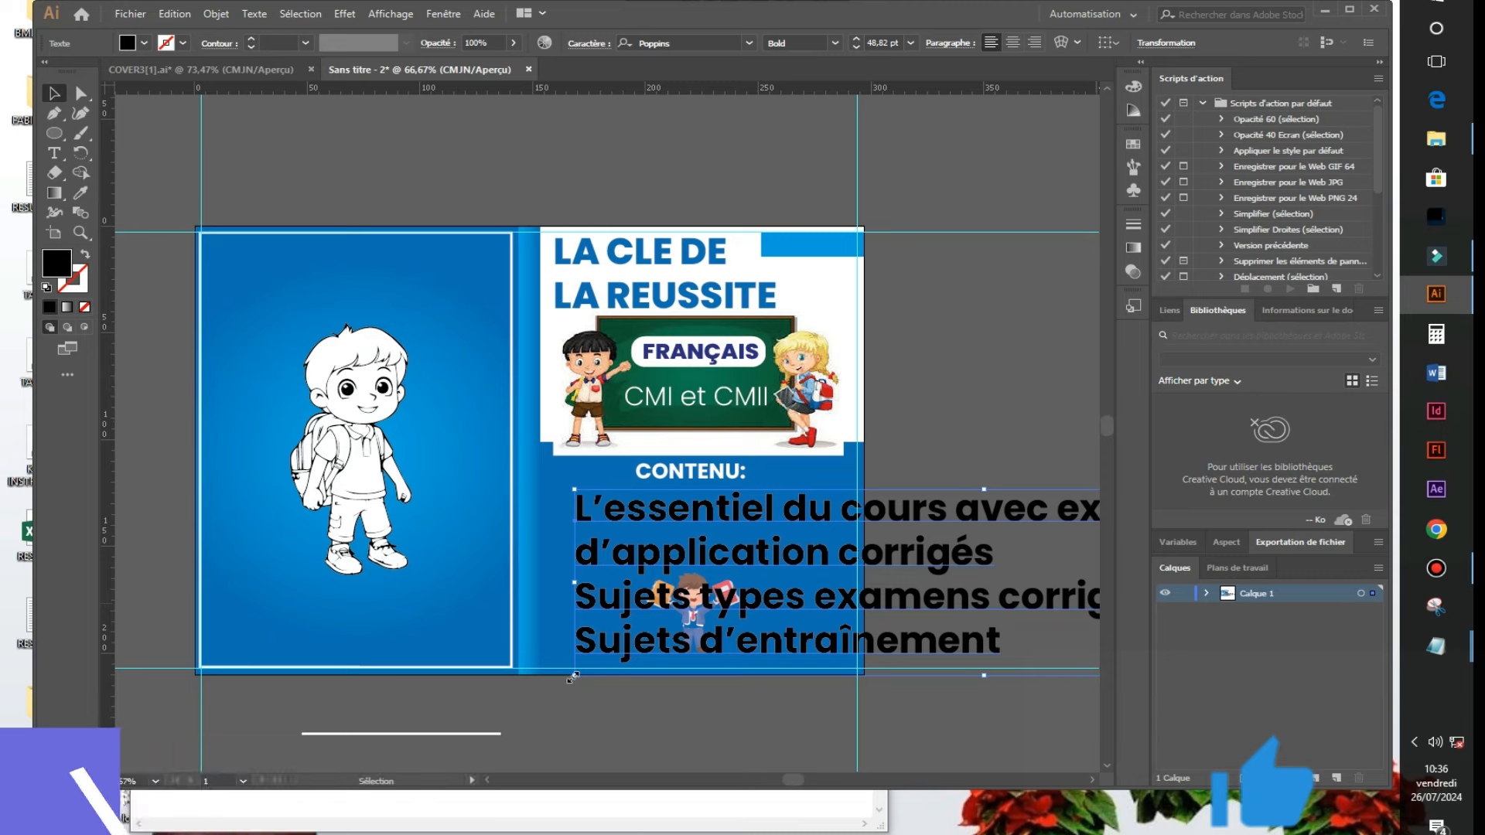
pyautogui.moveTo(575, 675); pyautogui.dragTo(568, 575)
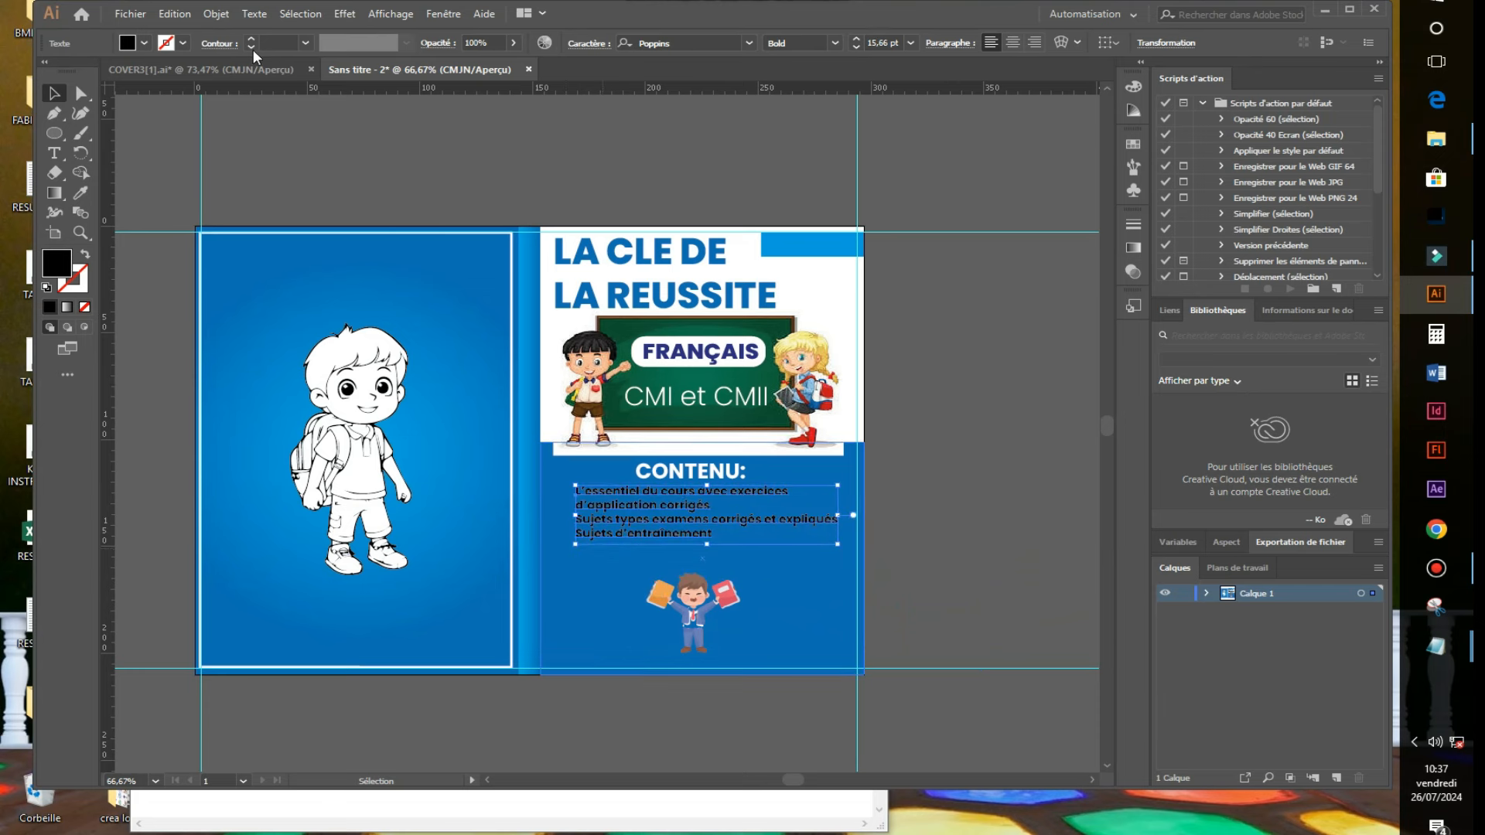
# Fill the four-line content text with white.
pyautogui.click(140, 44)
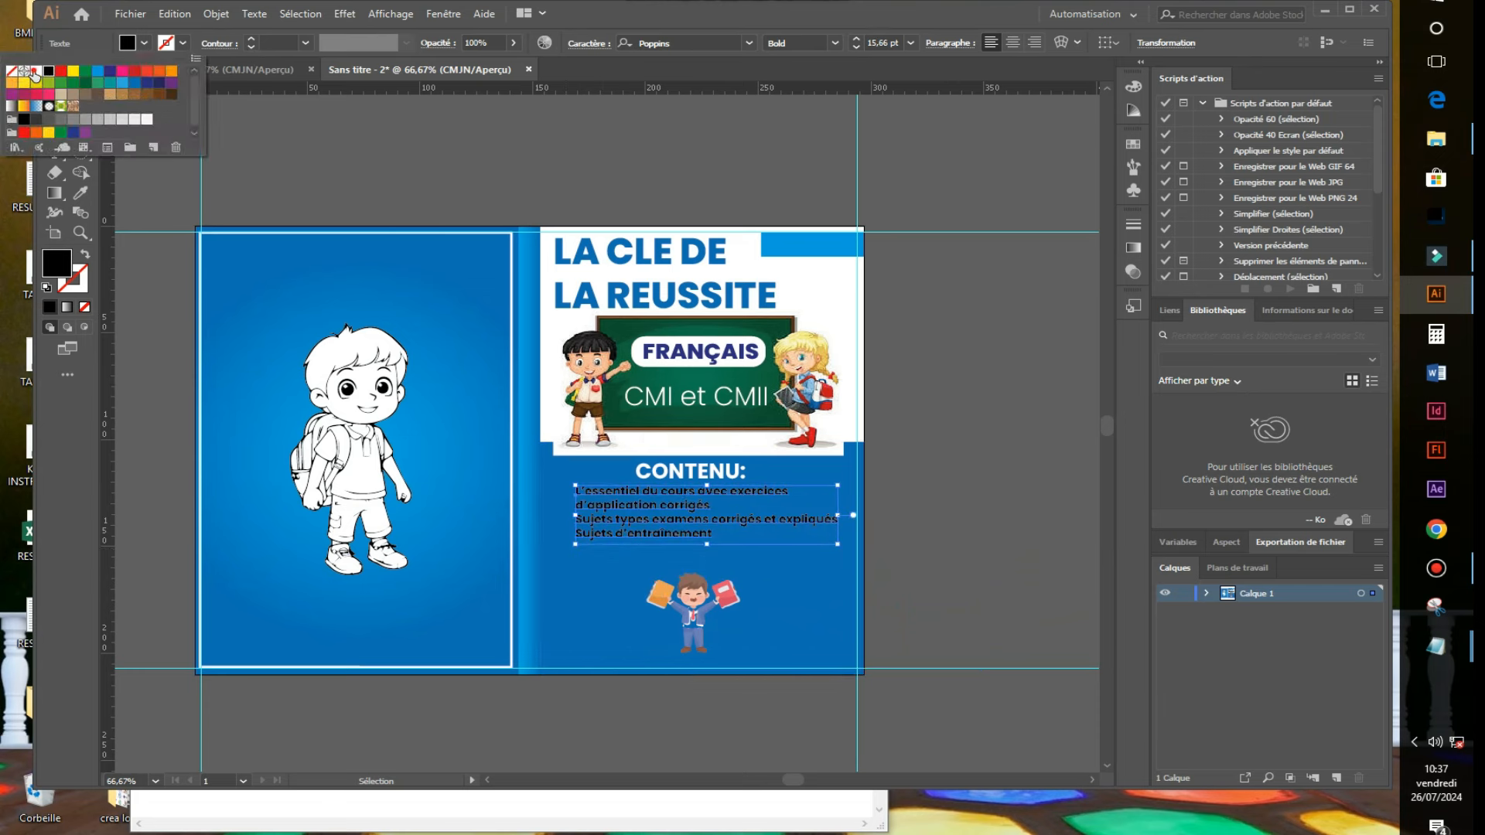
pyautogui.click(35, 72)
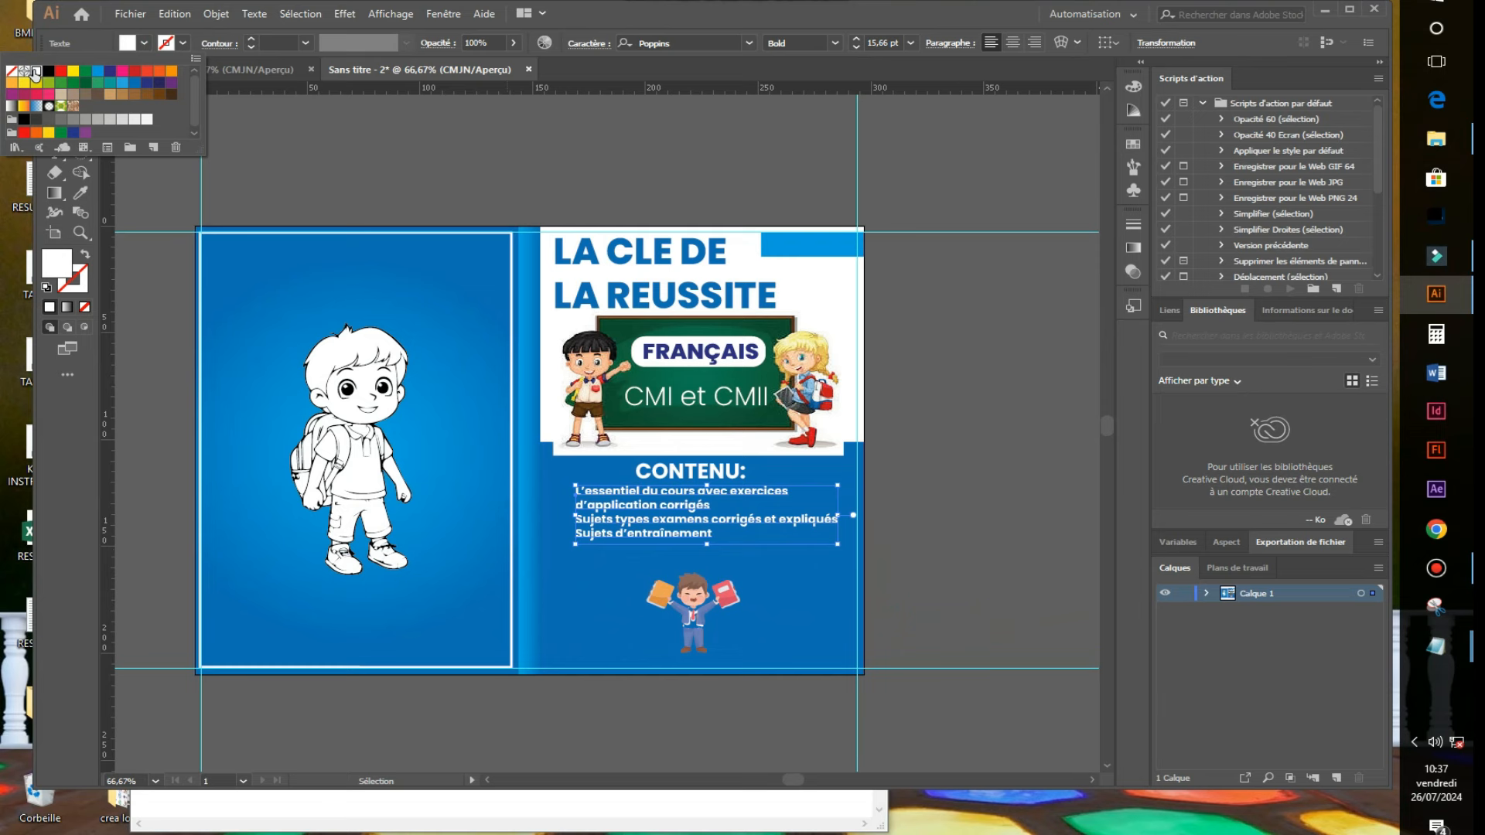
pyautogui.click(995, 368)
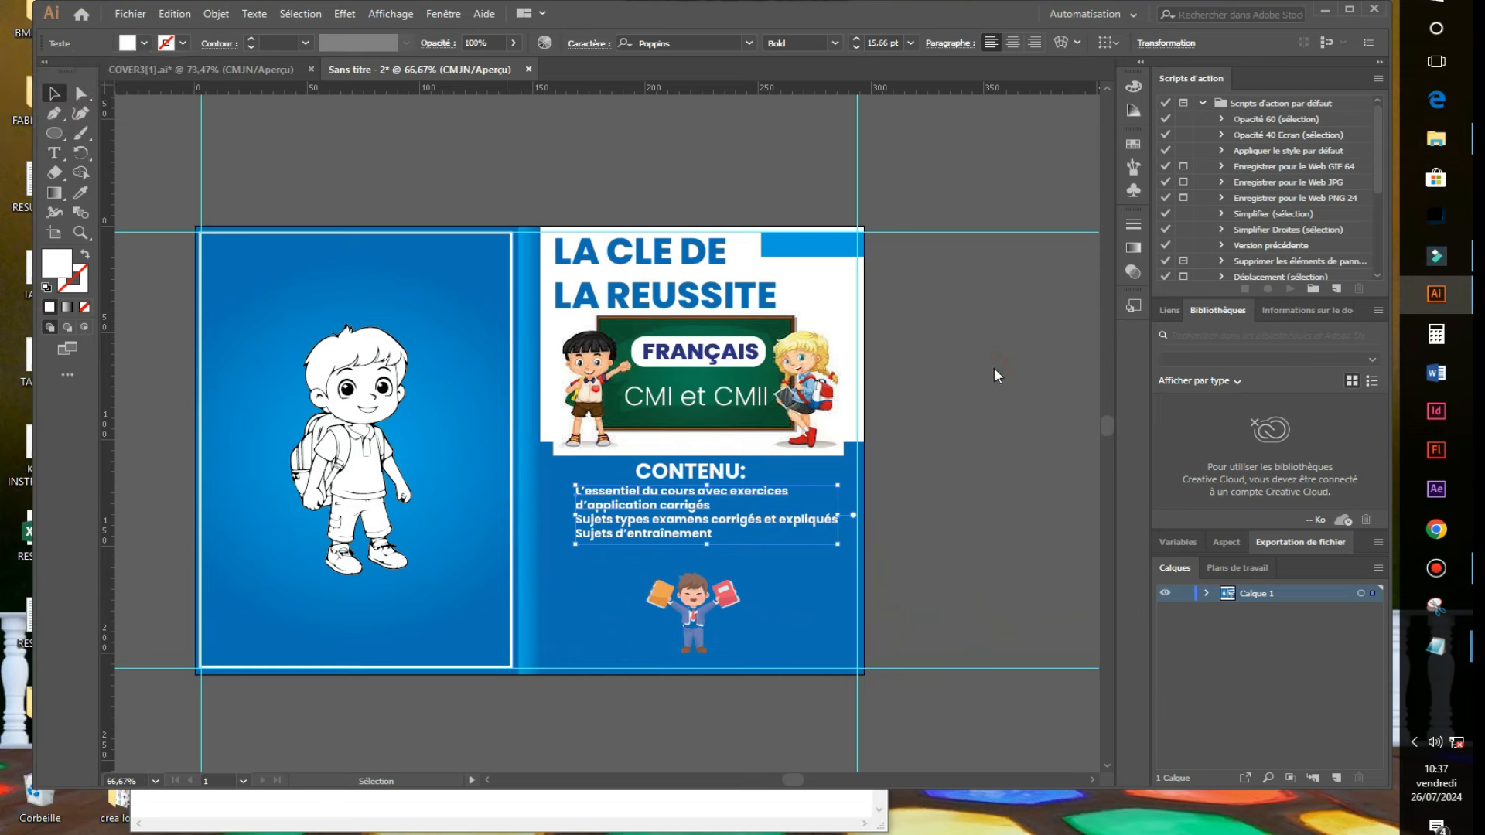
pyautogui.click(995, 368)
# Increase the leading of the four-line content text so the block extends down to just above the small boy holding books.
pyautogui.click(704, 514)
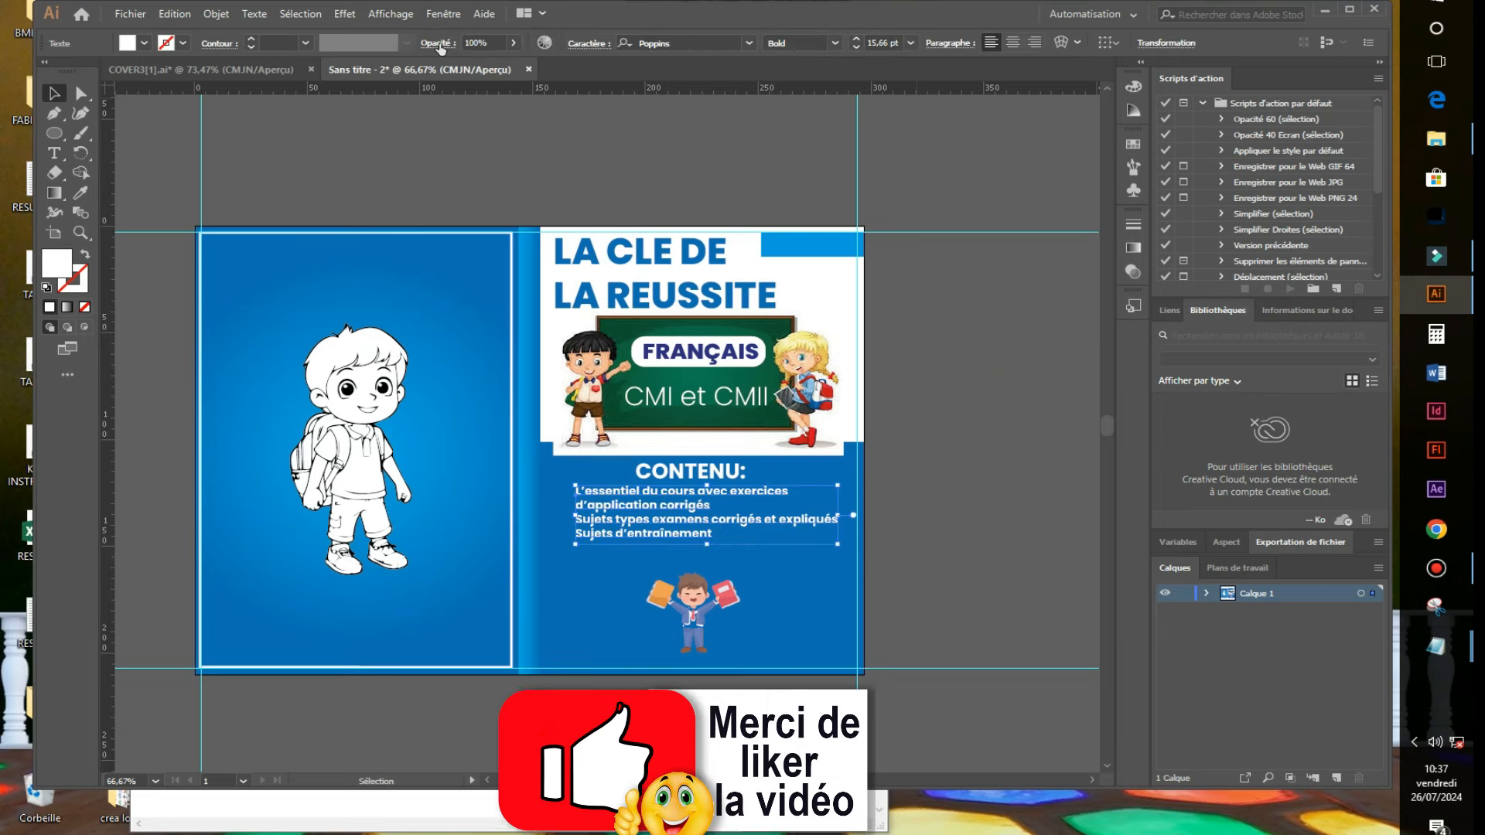
pyautogui.click(437, 46)
pyautogui.click(595, 50)
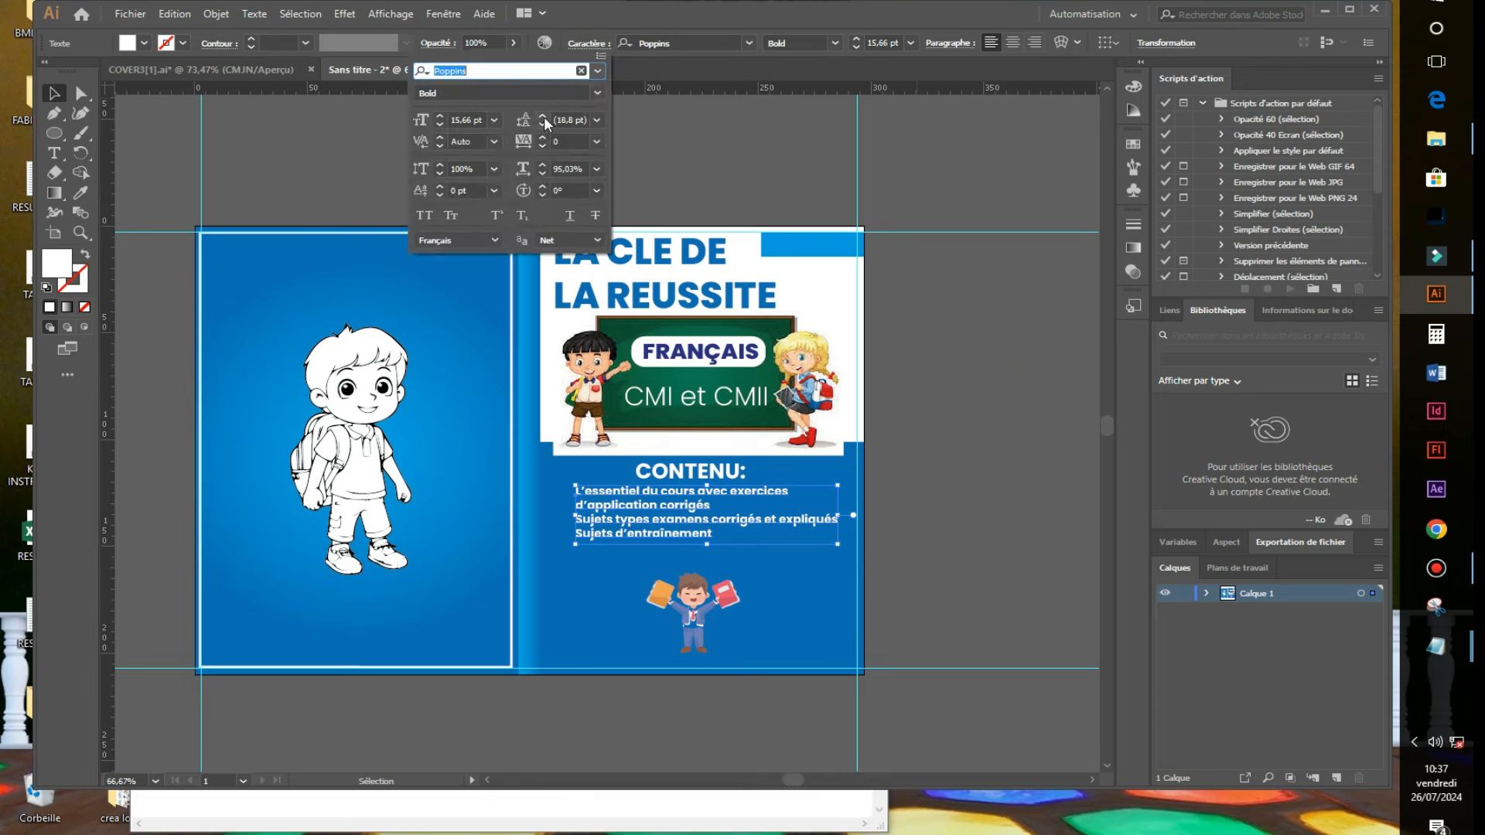
pyautogui.click(544, 117)
pyautogui.click(545, 118)
pyautogui.click(544, 118)
pyautogui.click(544, 117)
pyautogui.click(544, 118)
pyautogui.click(544, 117)
pyautogui.click(545, 117)
pyautogui.click(544, 117)
pyautogui.click(544, 118)
pyautogui.click(525, 334)
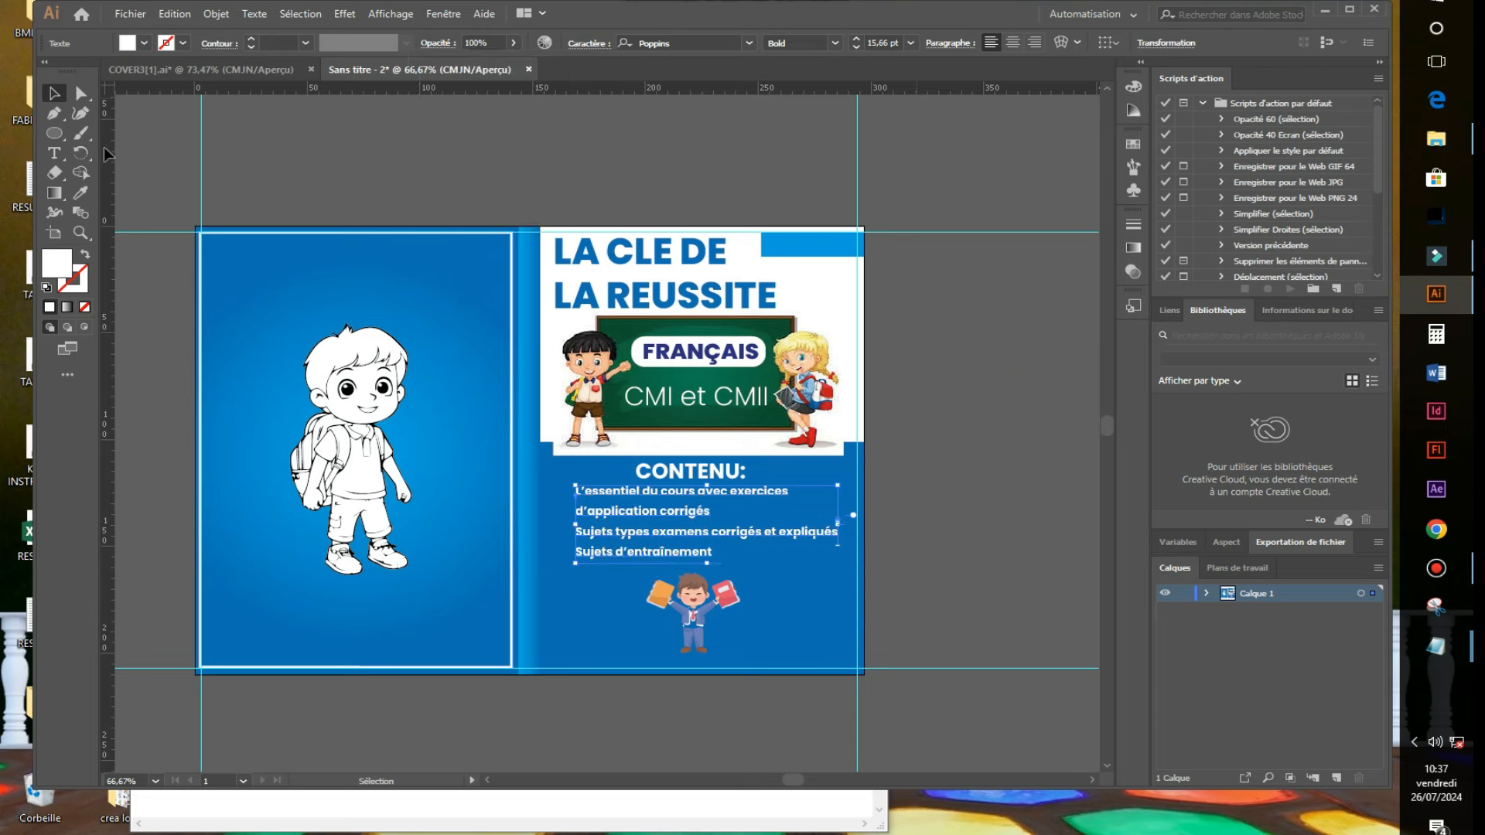
# Draw a small white circle as bullet beside "L’essentiel du cours" and copy it beside "Sujets types examens" and "Sujets d’entraînement".
pyautogui.click(54, 133)
pyautogui.moveTo(919, 183)
pyautogui.mouseDown()
pyautogui.moveTo(931, 195)
pyautogui.moveTo(567, 490)
pyautogui.mouseUp()
pyautogui.click(56, 94)
pyautogui.click(896, 565)
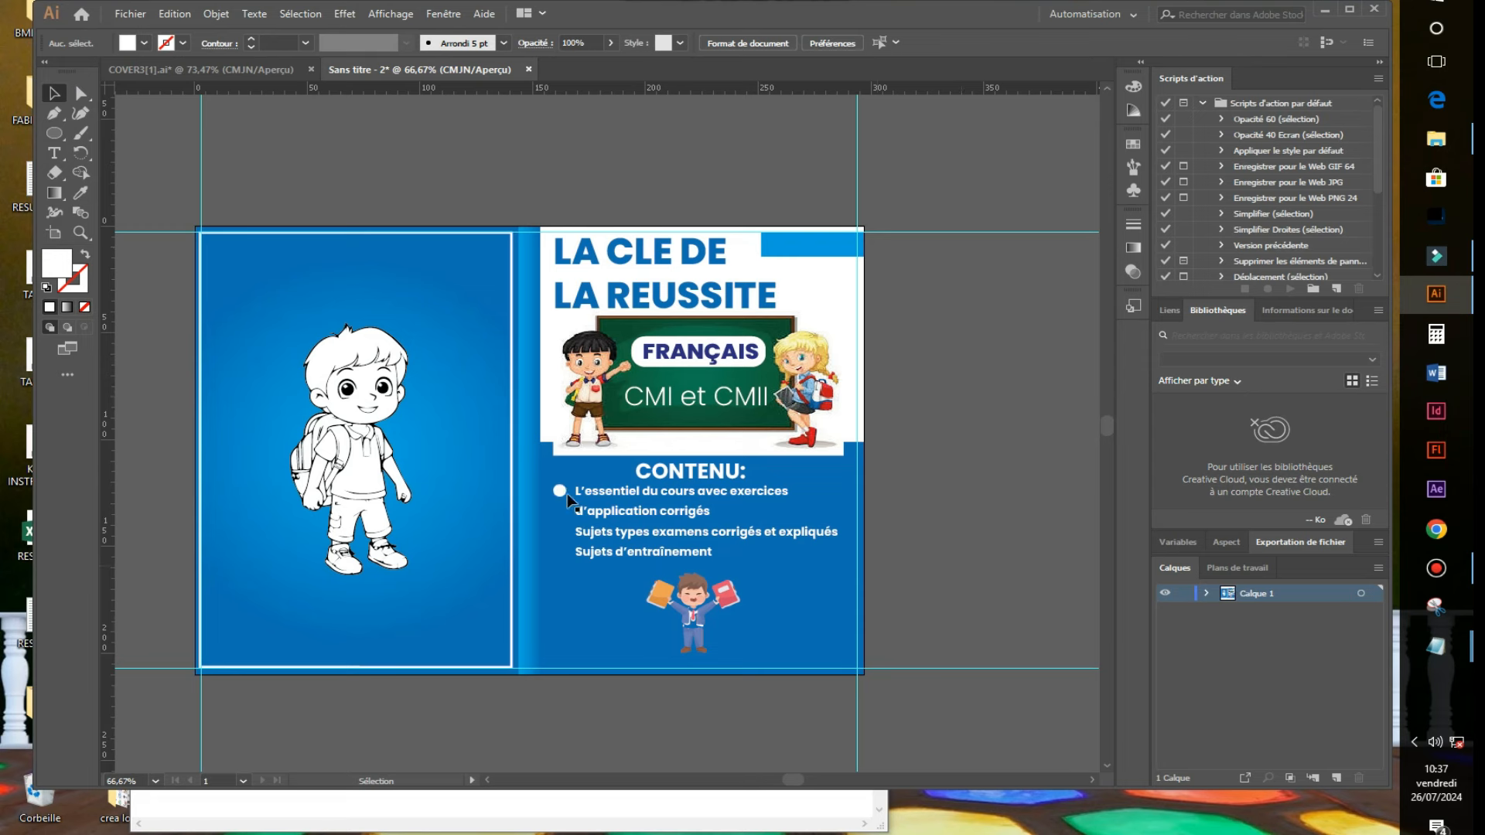
pyautogui.moveTo(563, 491); pyautogui.dragTo(560, 550)
pyautogui.click(945, 541)
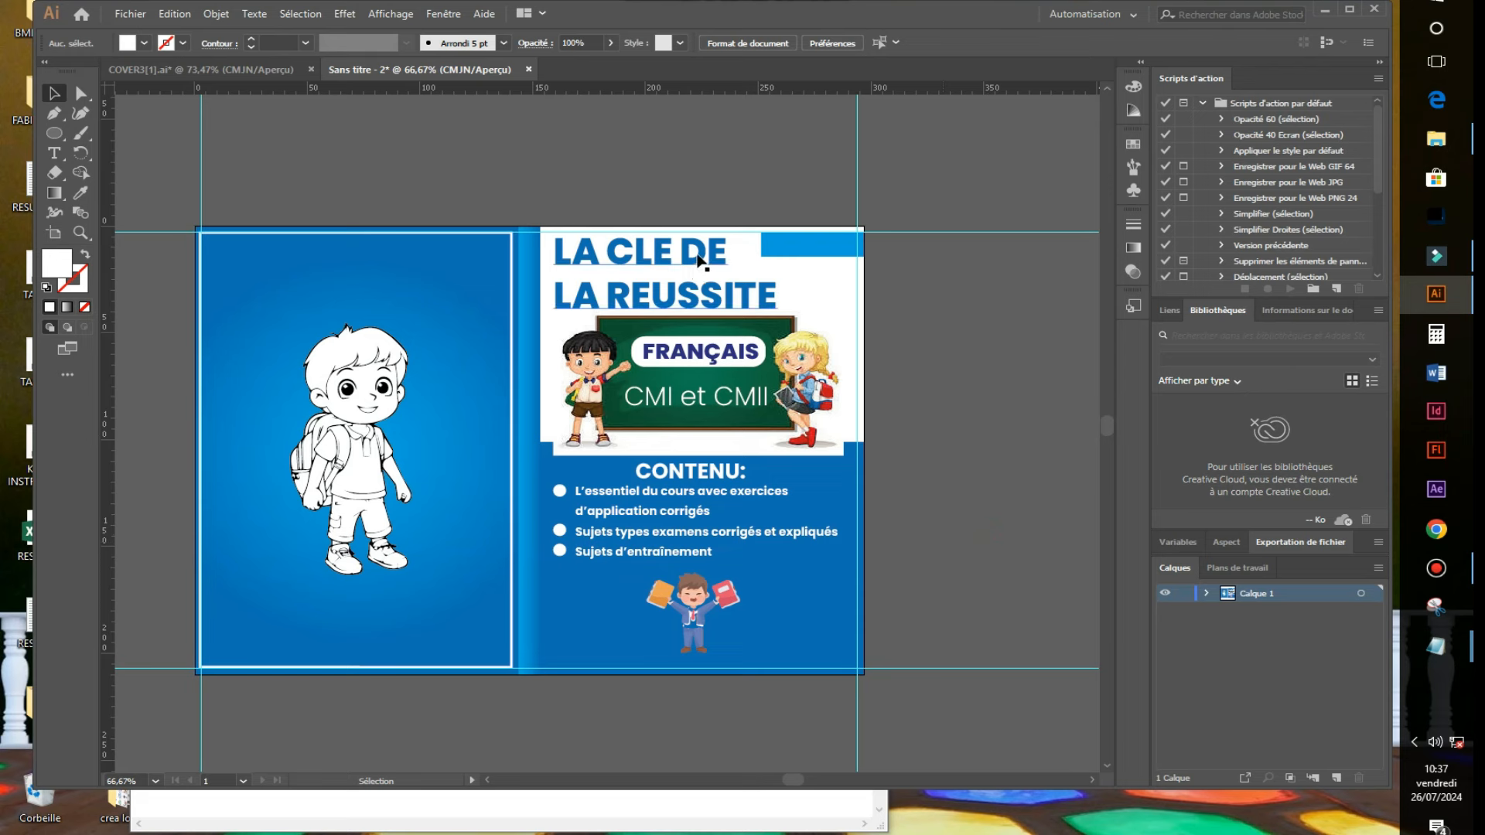
# Copy the front cover's "LA CLE DE LA REUSSITE" title above the outlined boy on the back cover and fill the copy with white.
pyautogui.moveTo(708, 263); pyautogui.dragTo(388, 257)
pyautogui.doubleClick(388, 258)
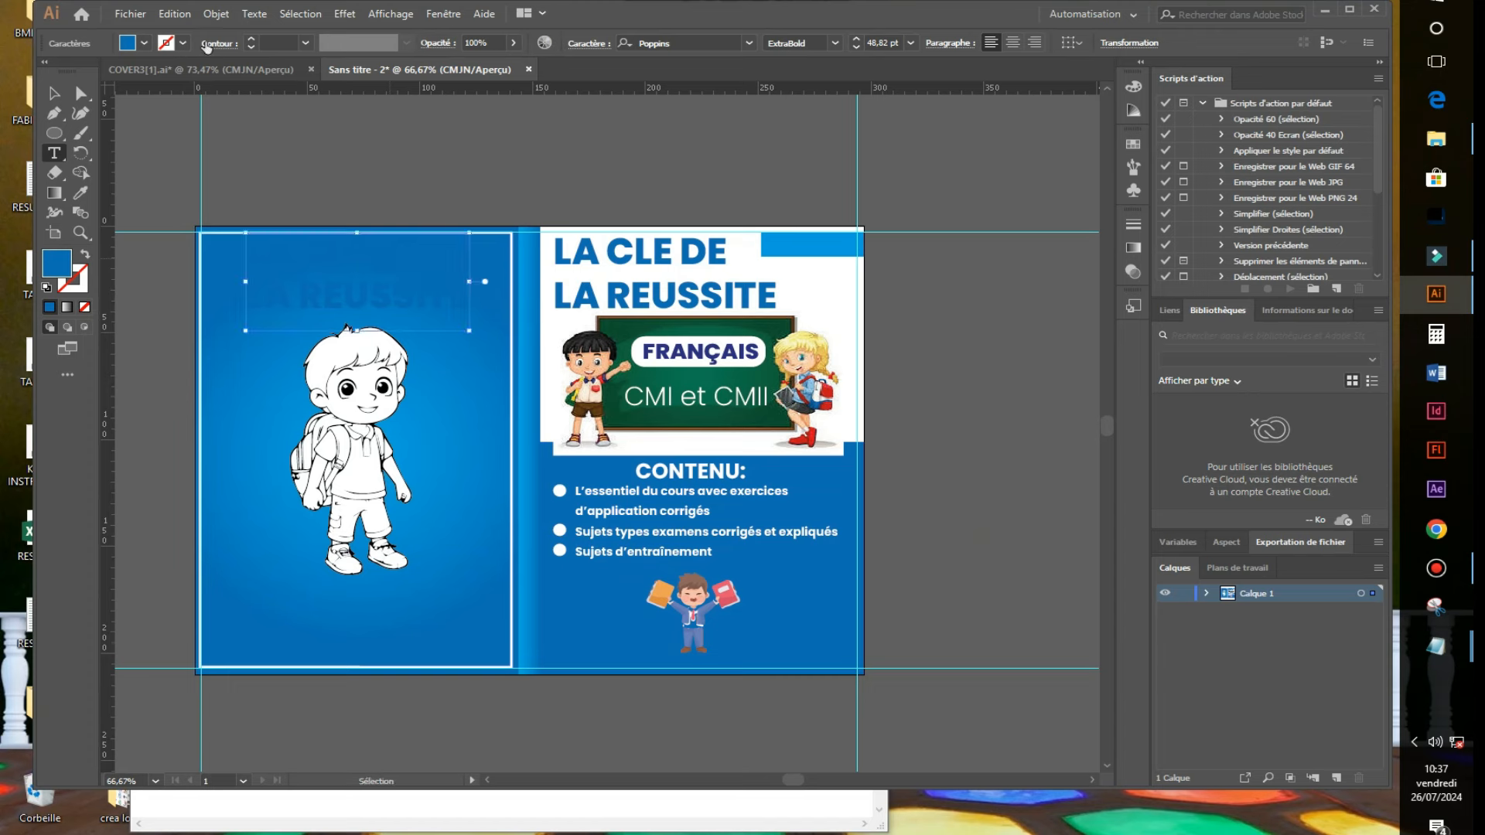
pyautogui.hotkey('ctrl', 'a')
pyautogui.click(144, 45)
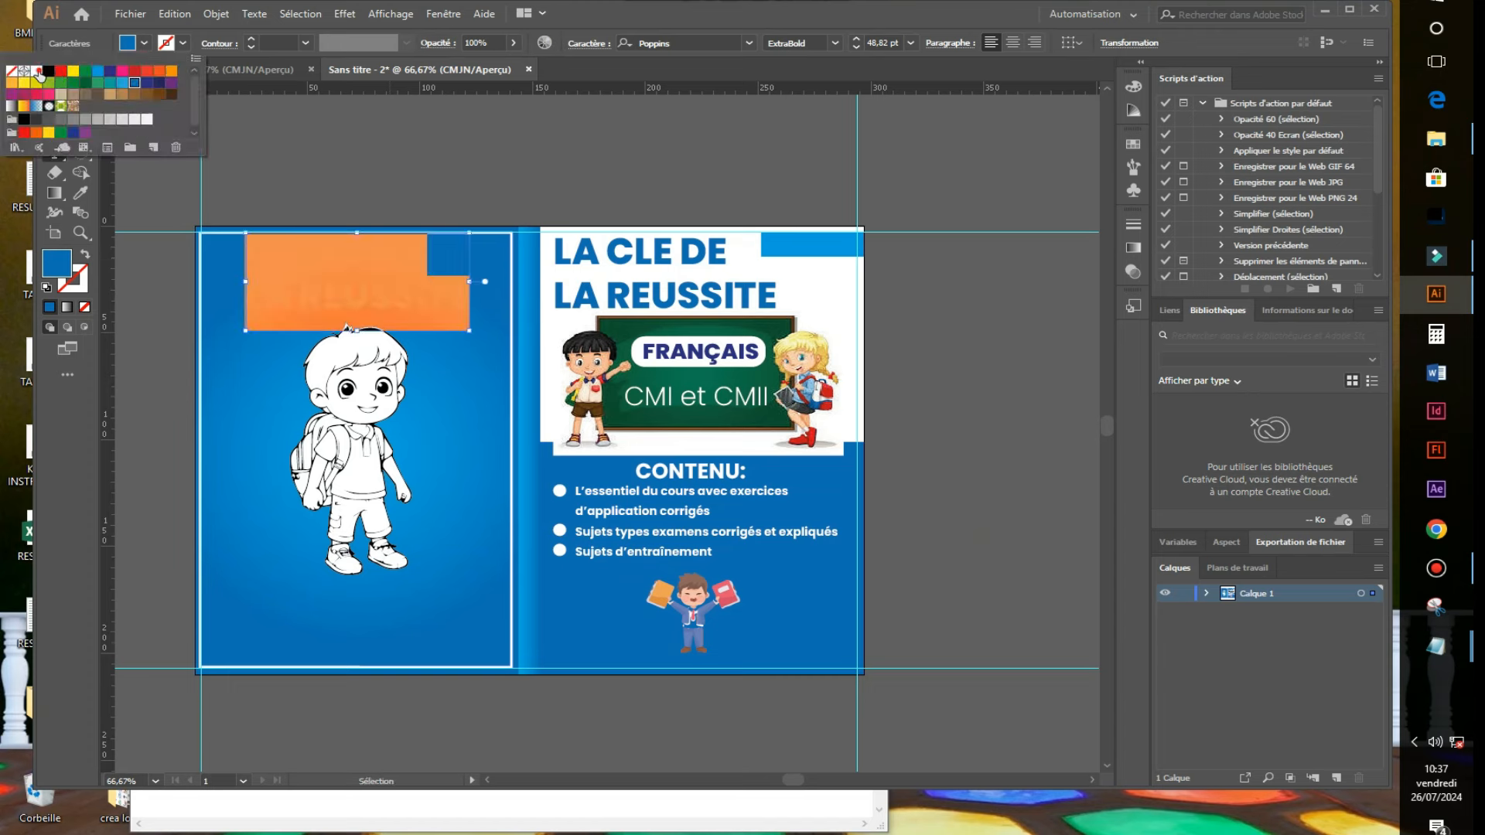
pyautogui.click(36, 71)
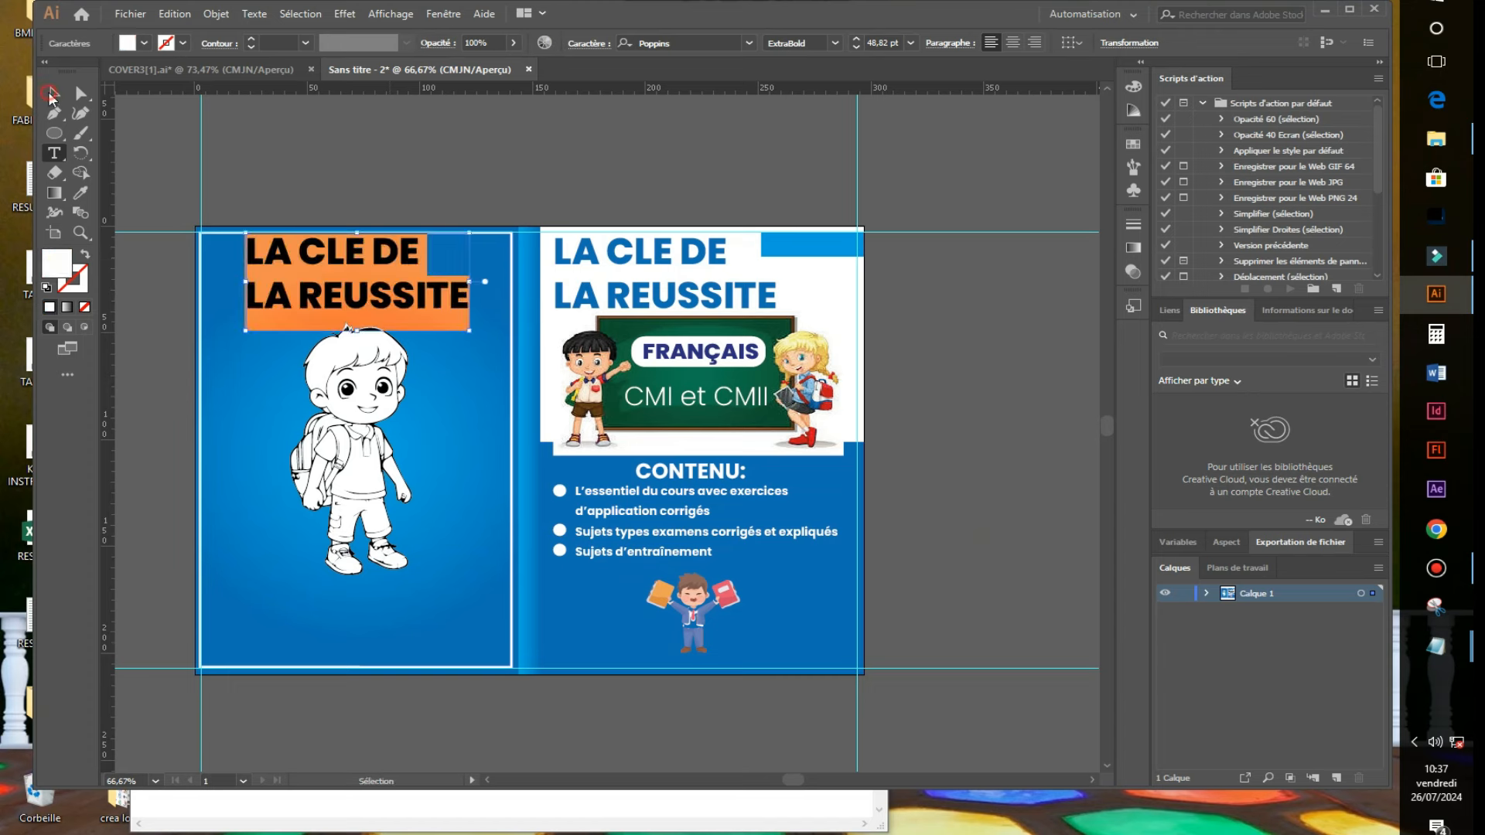
# Join the back cover title into the single line "LA CLE DE LA REUSSITE" and scale it down to about 31.35 pt.
pyautogui.click(51, 95)
pyautogui.doubleClick(262, 307)
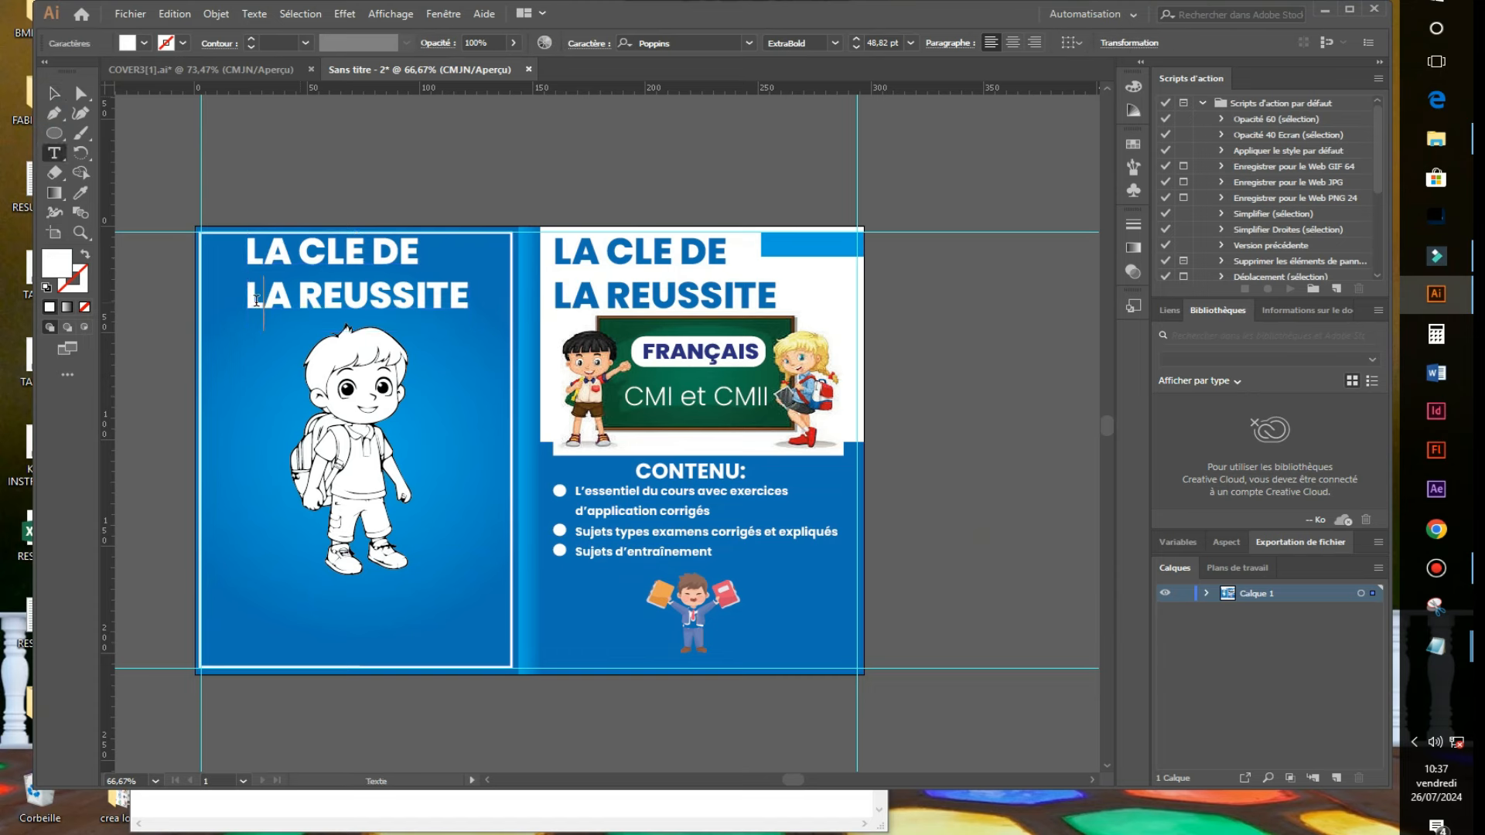
pyautogui.press('BackSpace')
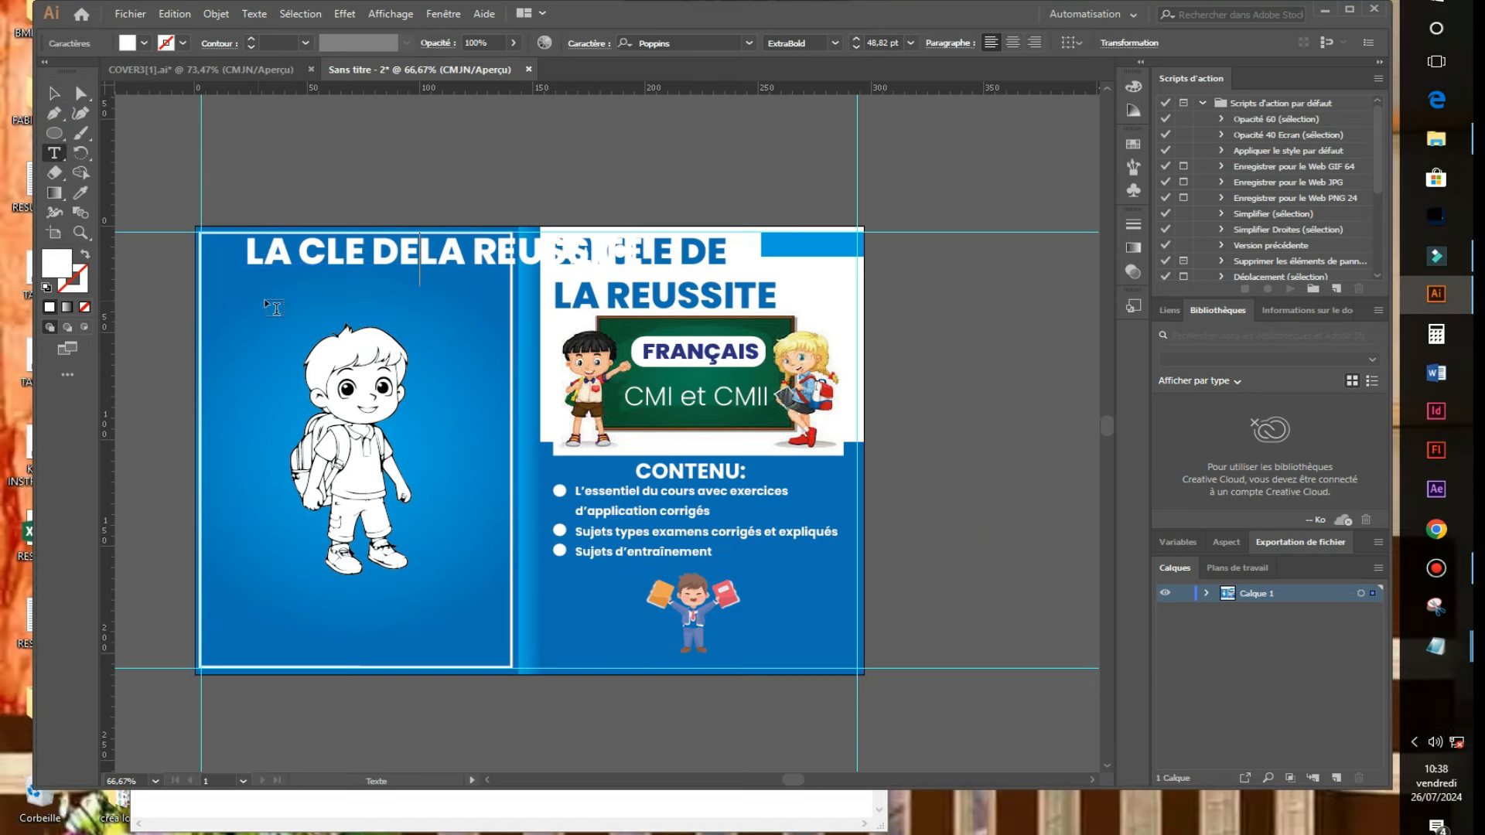
pyautogui.click(61, 92)
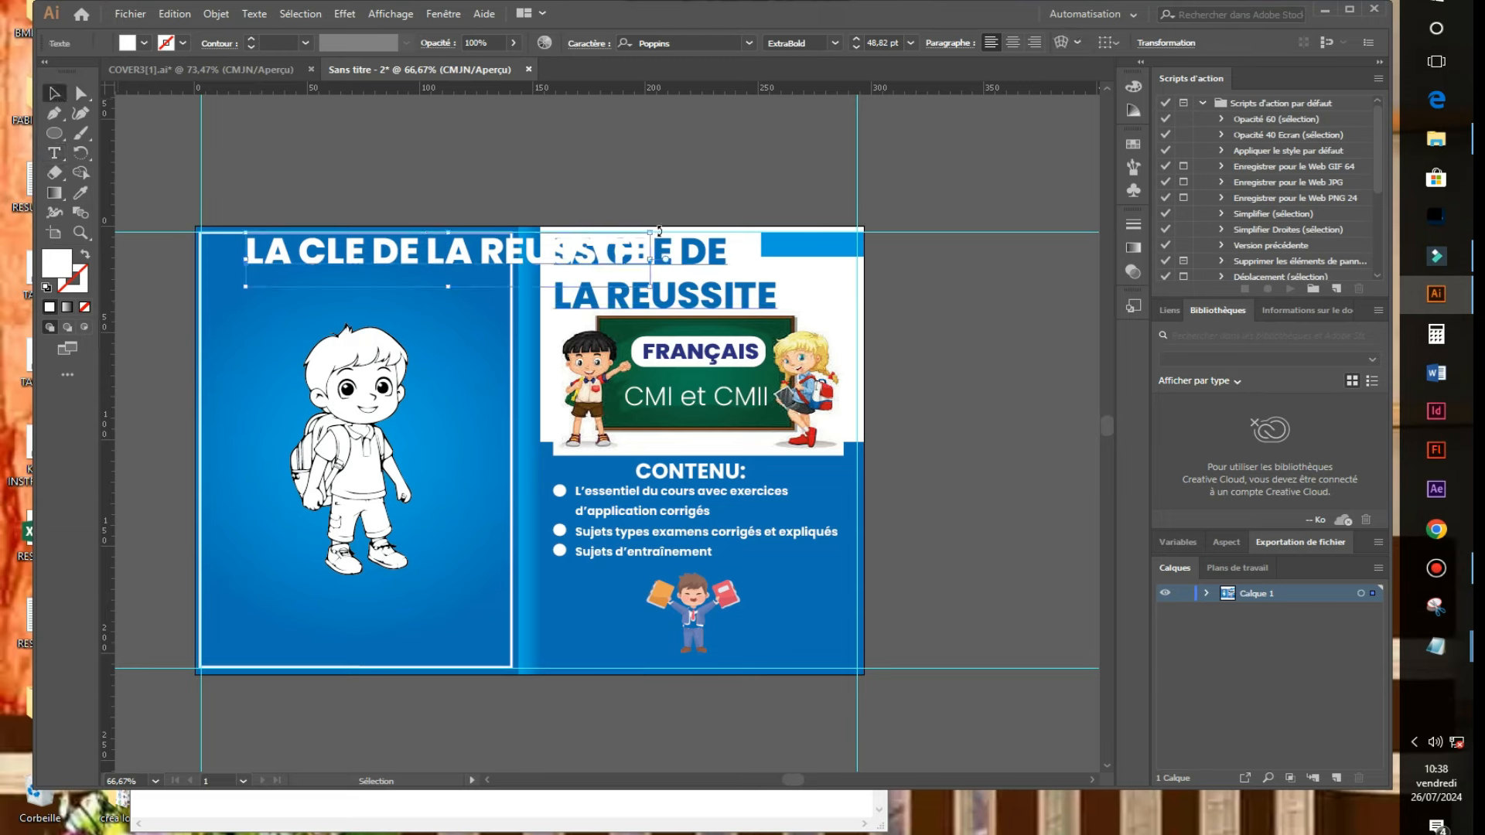
pyautogui.moveTo(649, 234); pyautogui.dragTo(535, 258)
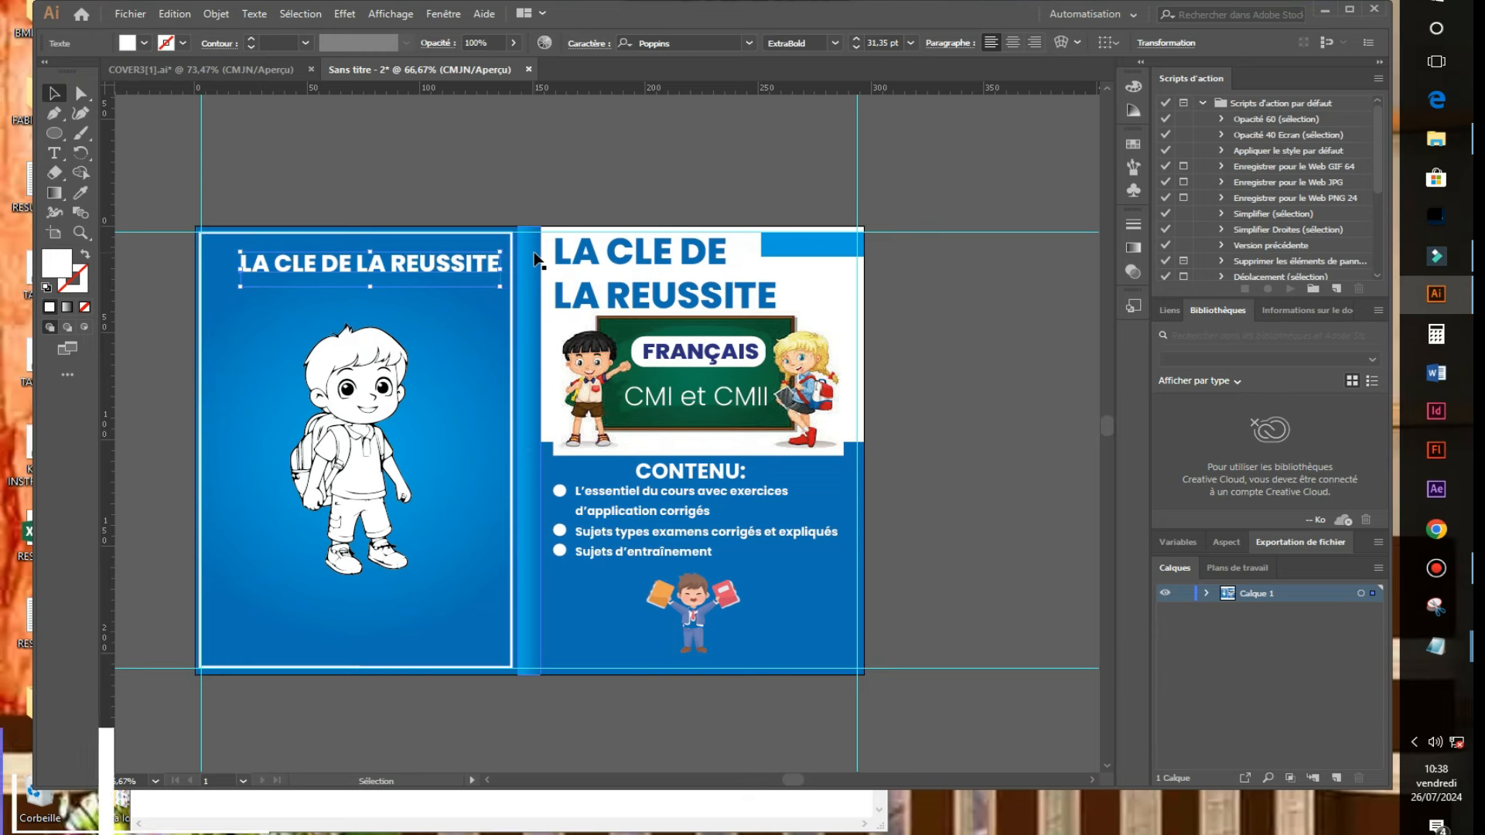
# Nudge the back cover title up and left until it sits centred near the top of the white frame.
pyautogui.press('Left')
pyautogui.press('Left')
pyautogui.press('Left')
pyautogui.press('Left')
pyautogui.press('Left')
pyautogui.press('Left')
pyautogui.press('Left')
pyautogui.press('Left')
pyautogui.press('Left')
pyautogui.press('Left')
pyautogui.press('Left')
pyautogui.press('Left')
pyautogui.press('Left')
pyautogui.press('Left')
pyautogui.press('Left')
pyautogui.press('Left')
pyautogui.press('Left')
pyautogui.press('Left')
pyautogui.press('Left')
pyautogui.press('Left')
pyautogui.press('Up')
pyautogui.press('Up')
pyautogui.press('Up')
pyautogui.press('Up')
pyautogui.press('Up')
pyautogui.press('Up')
pyautogui.press('Right')
pyautogui.press('Right')
pyautogui.press('Right')
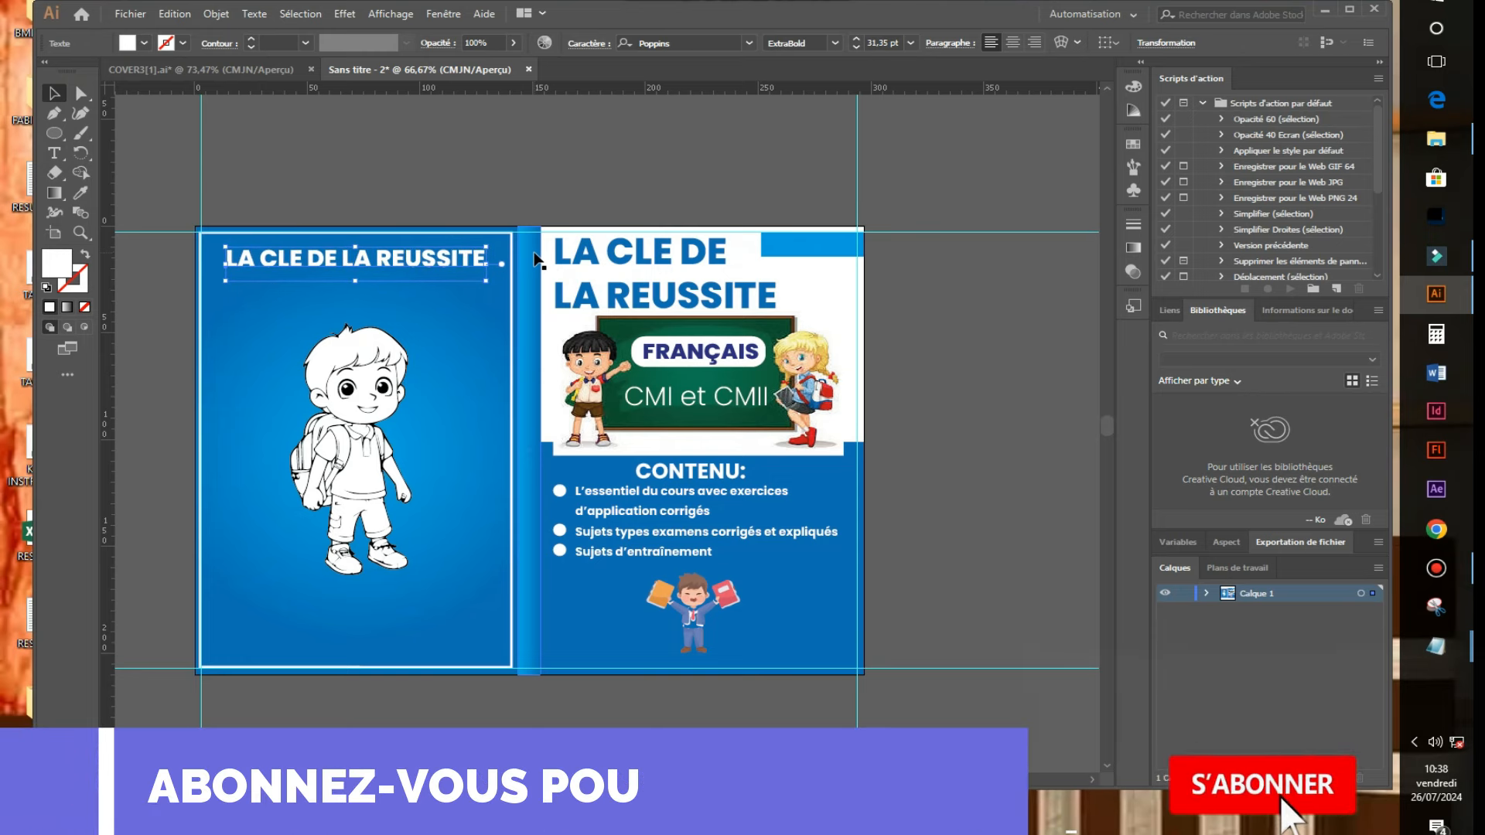
pyautogui.press('Up')
pyautogui.press('Up')
pyautogui.press('Up')
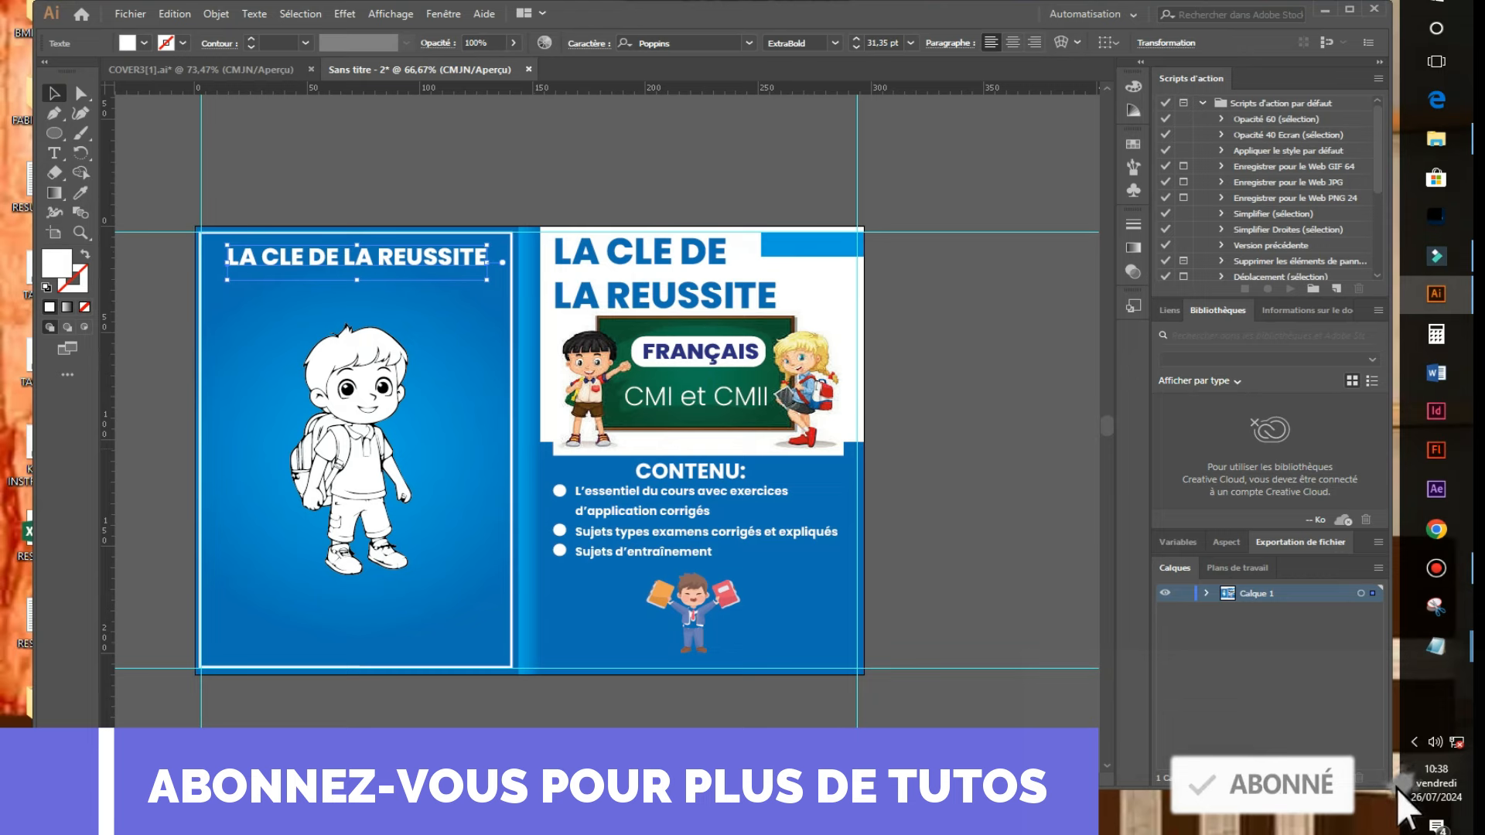
pyautogui.click(976, 371)
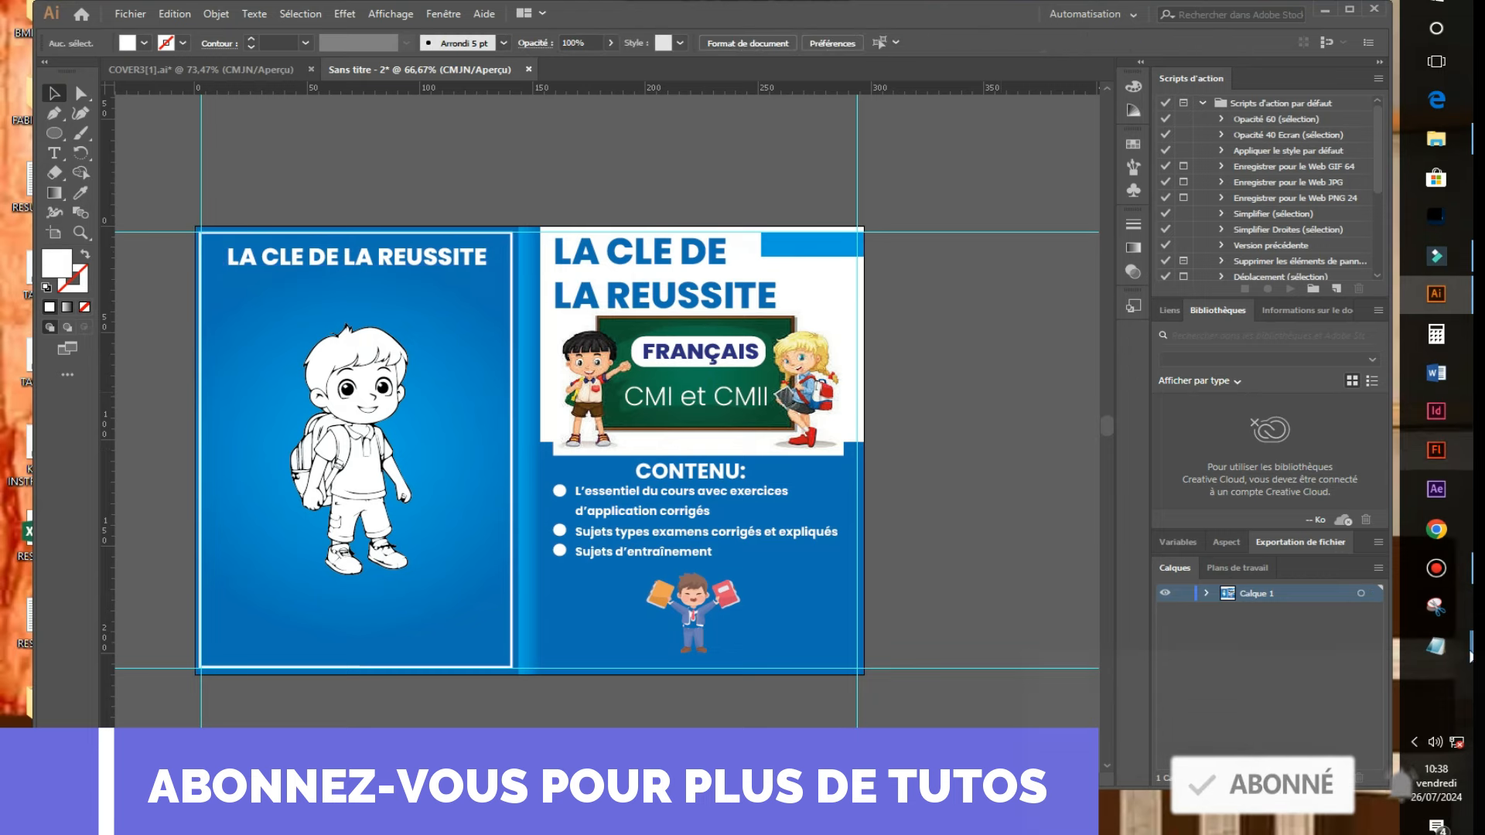
# Copy the objective "préparer le CEP et le concour d'entrée en 6è" from the Notepad note and paste it as new text below the outlined boy.
pyautogui.click(1450, 652)
pyautogui.click(1307, 700)
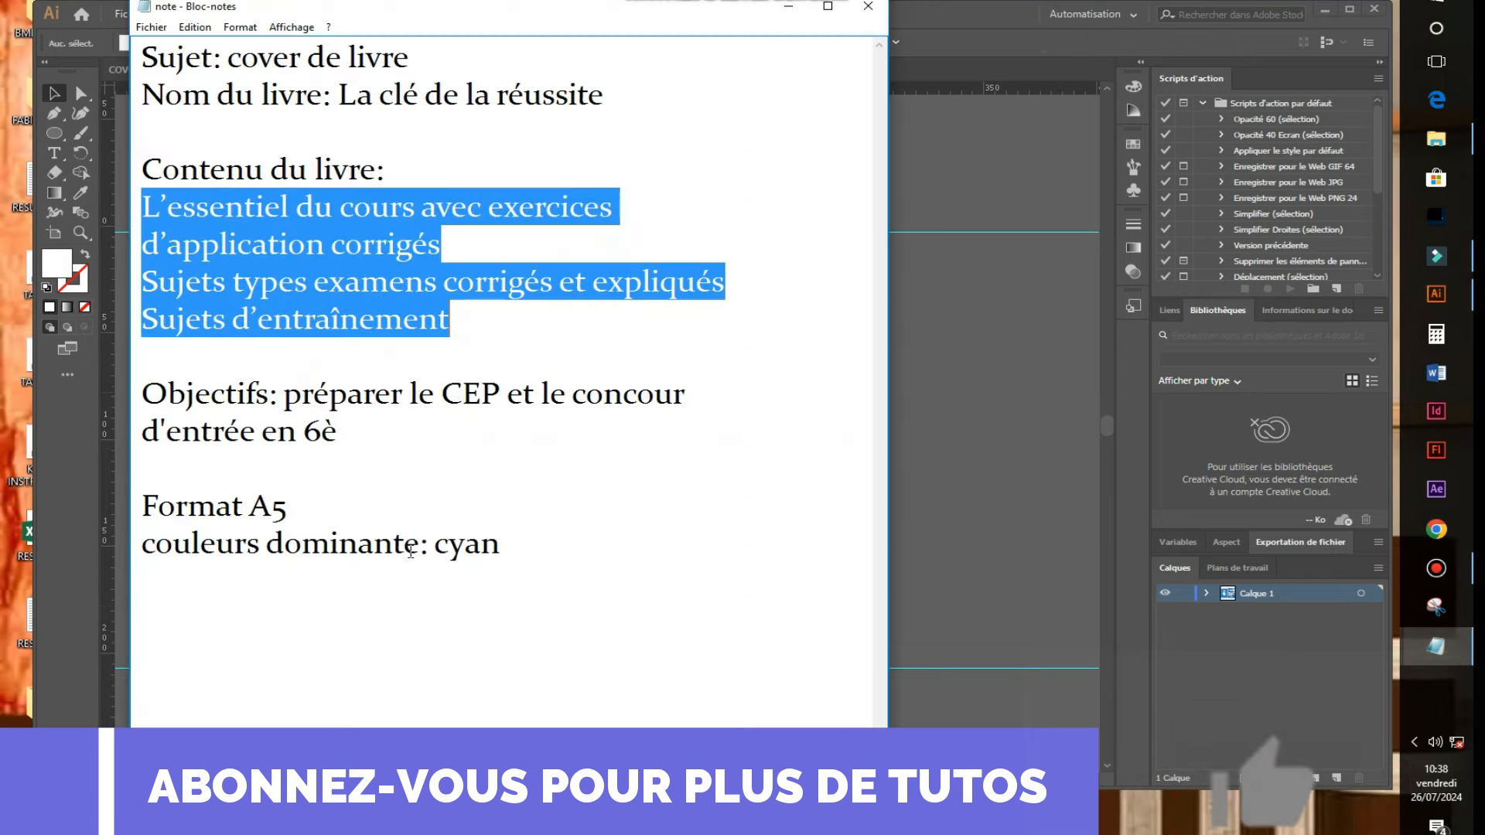
pyautogui.moveTo(285, 394); pyautogui.dragTo(406, 440)
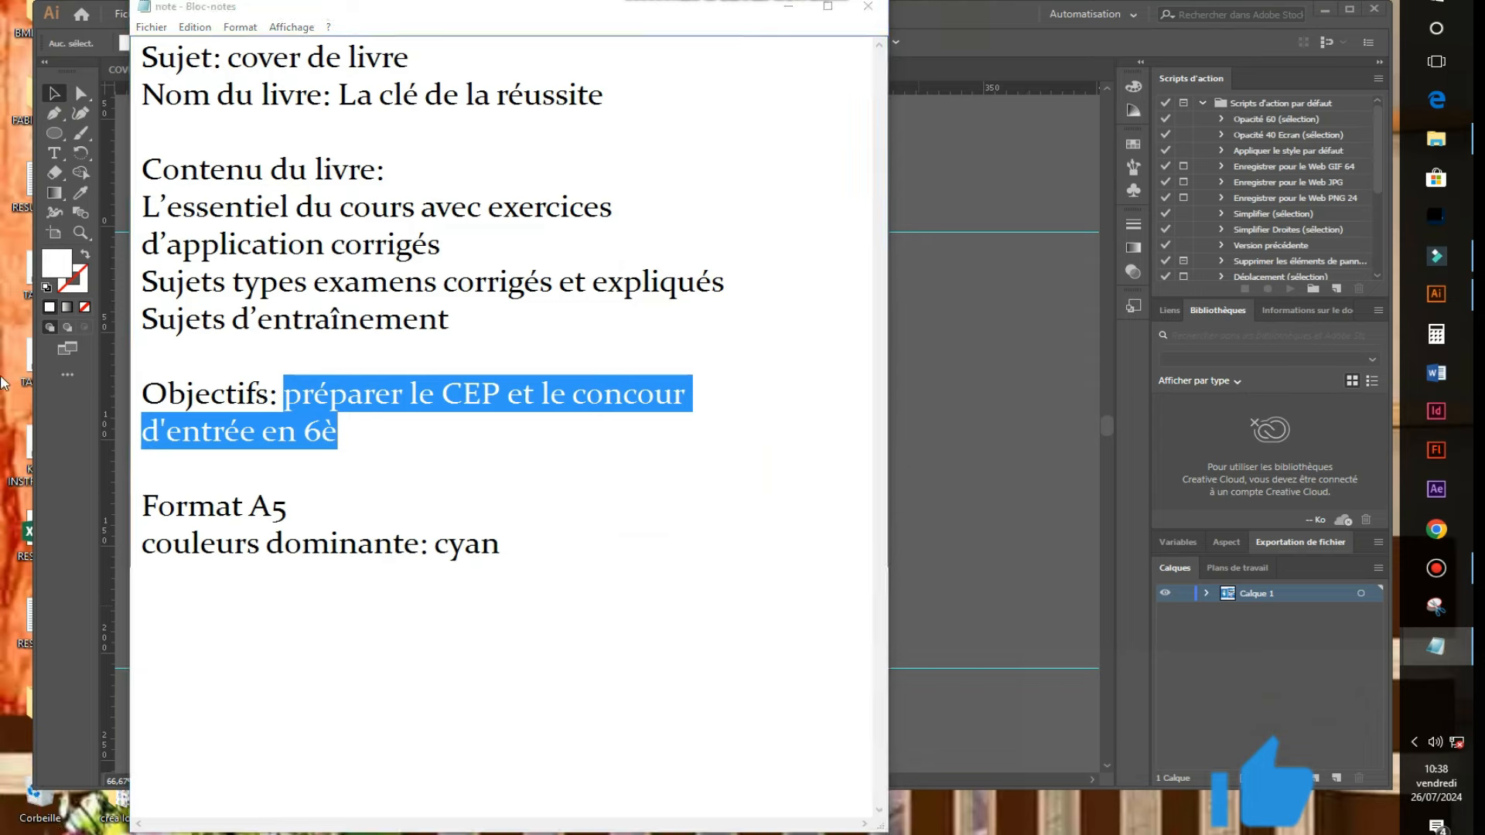
pyautogui.click(79, 189)
pyautogui.click(55, 153)
pyautogui.click(287, 619)
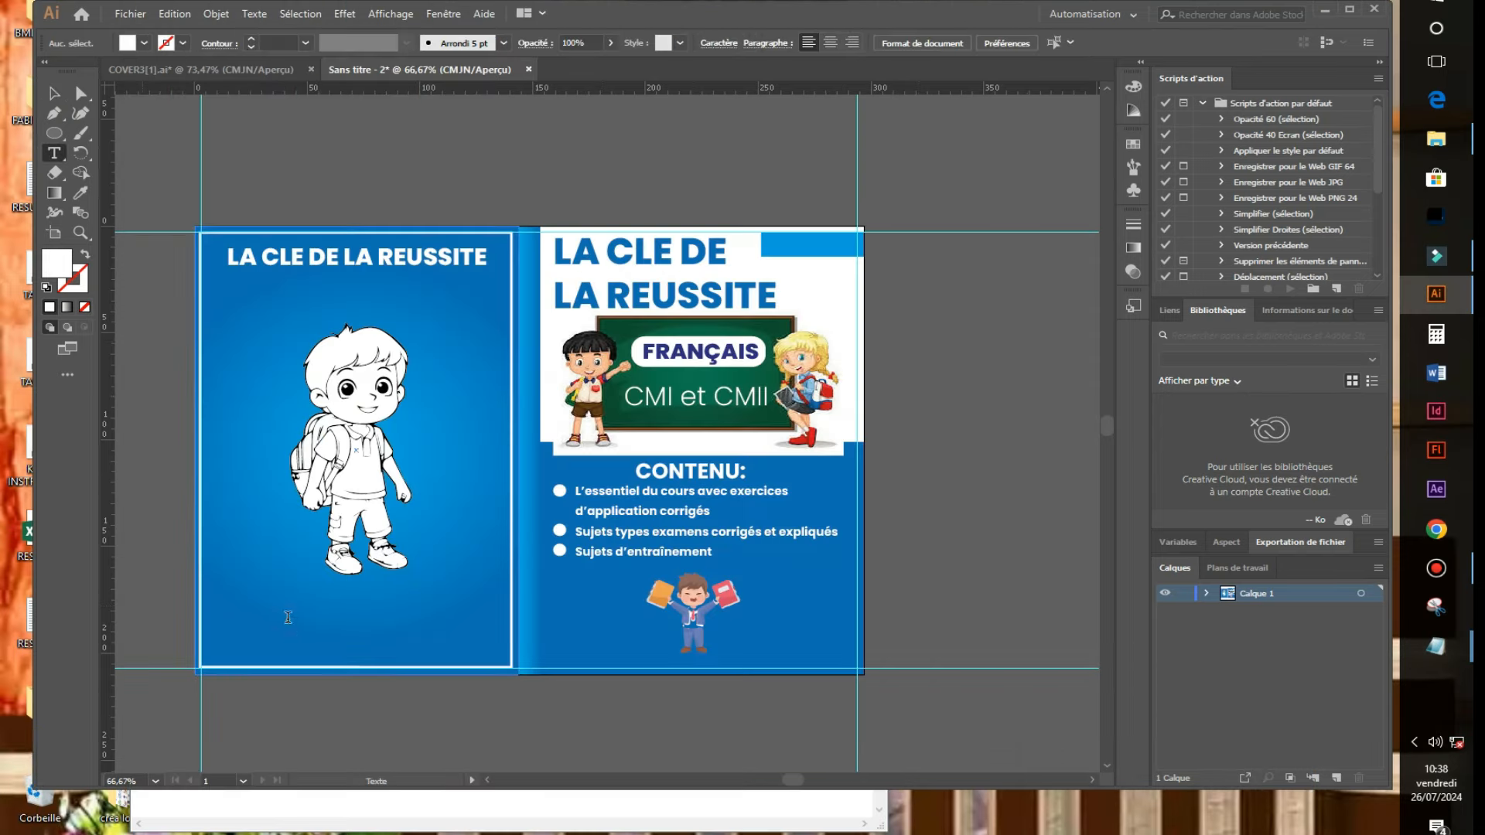
pyautogui.write("préparer le CEP et le concour d'entrée en 6e")
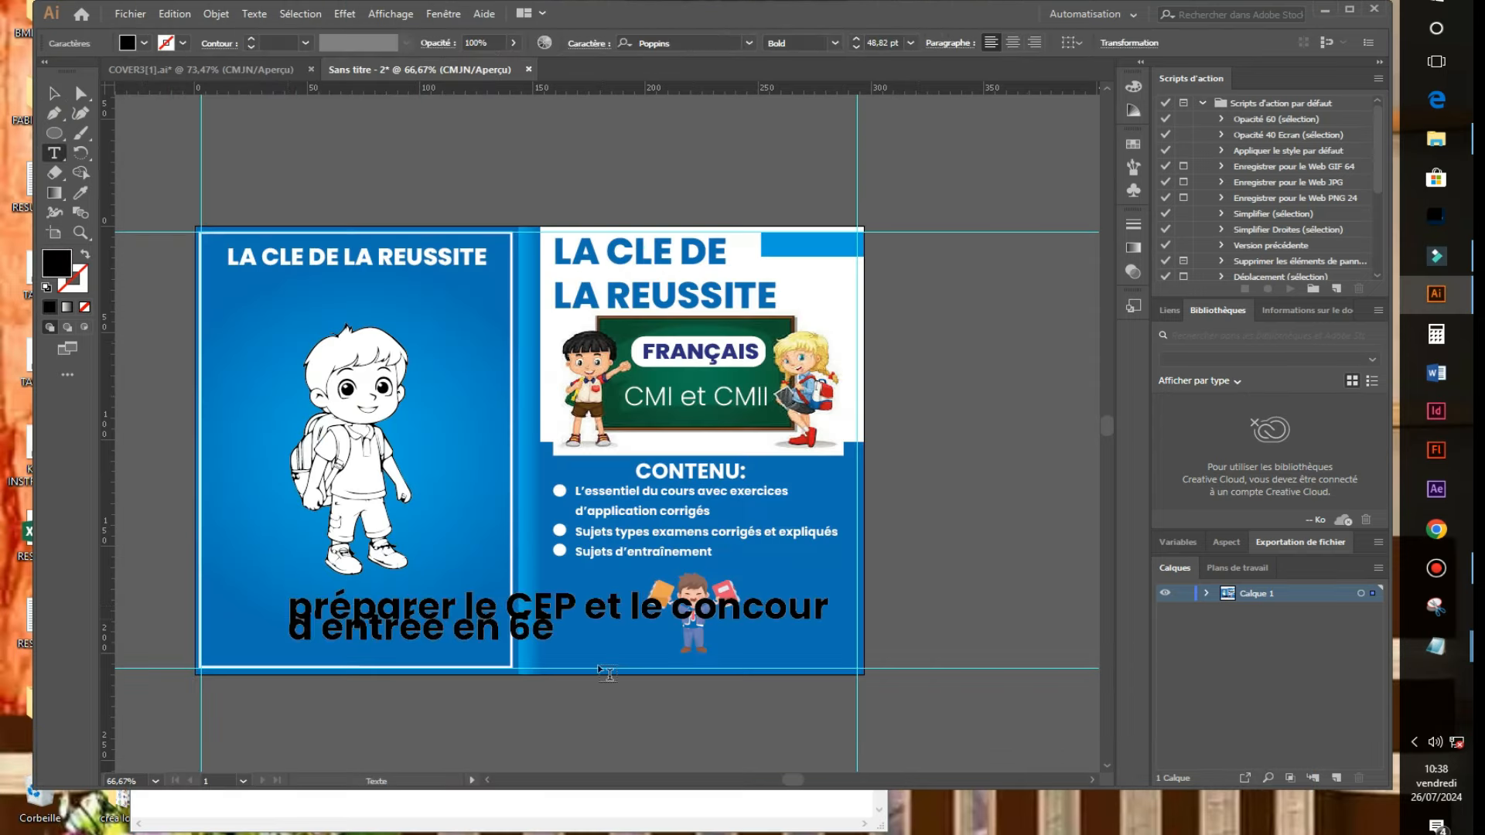
# Centre-align the pasted objective text and increase its leading to 64 pt.
pyautogui.hotkey('ctrl', 'a')
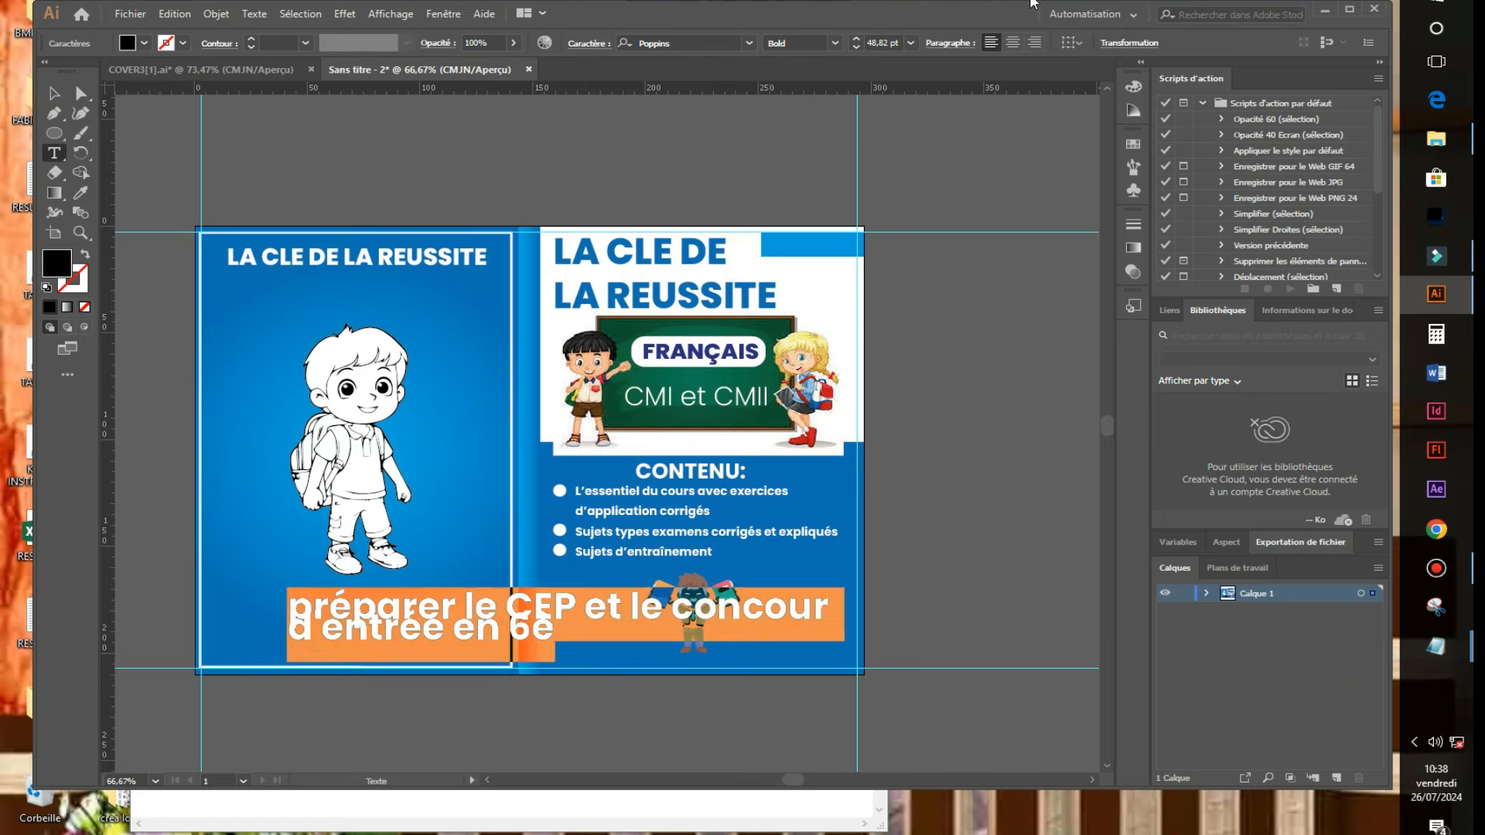
pyautogui.click(1012, 41)
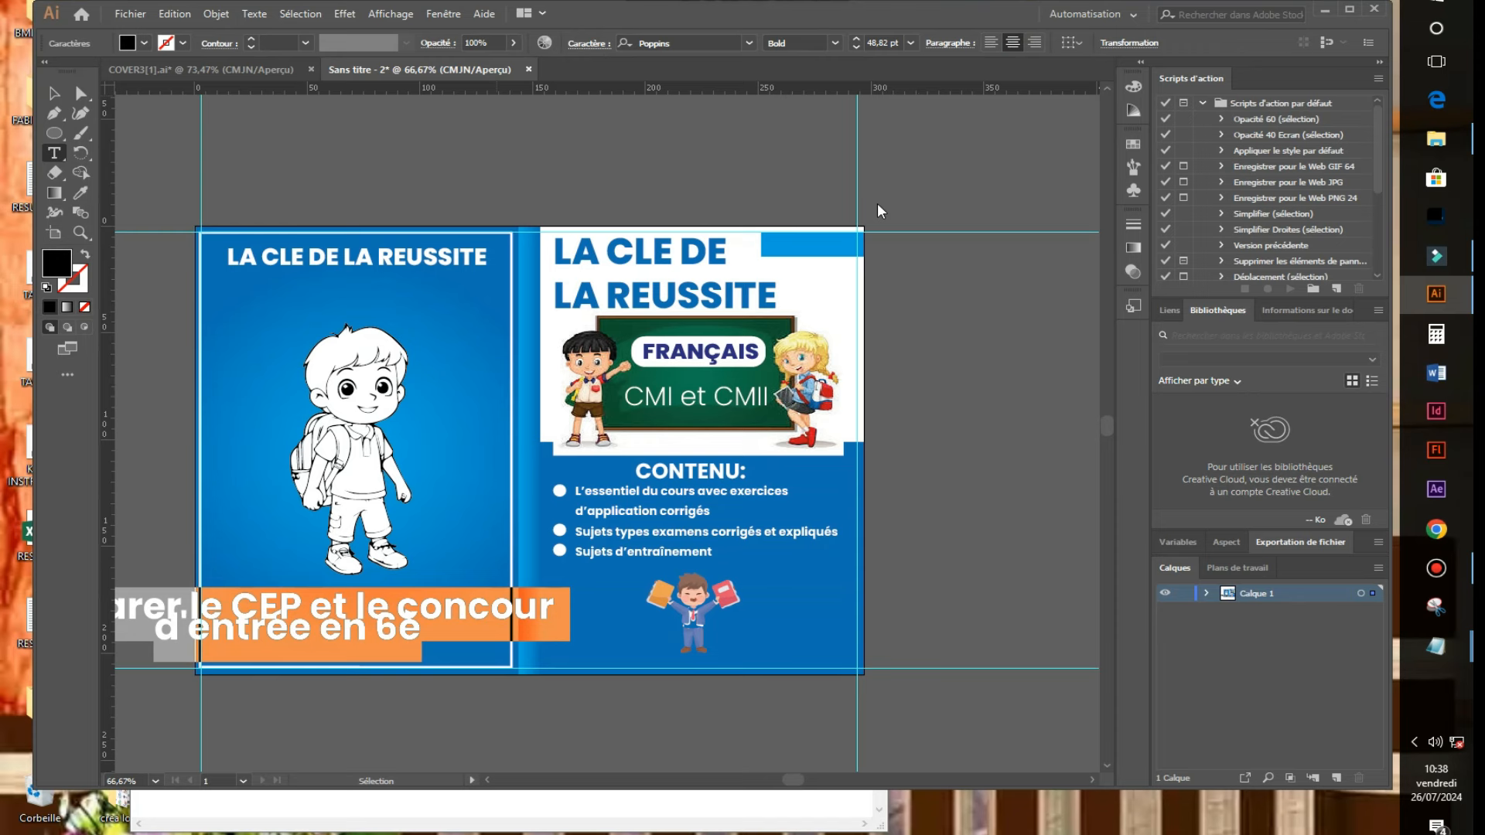
pyautogui.hotkey('ctrl', 't')
pyautogui.click(542, 116)
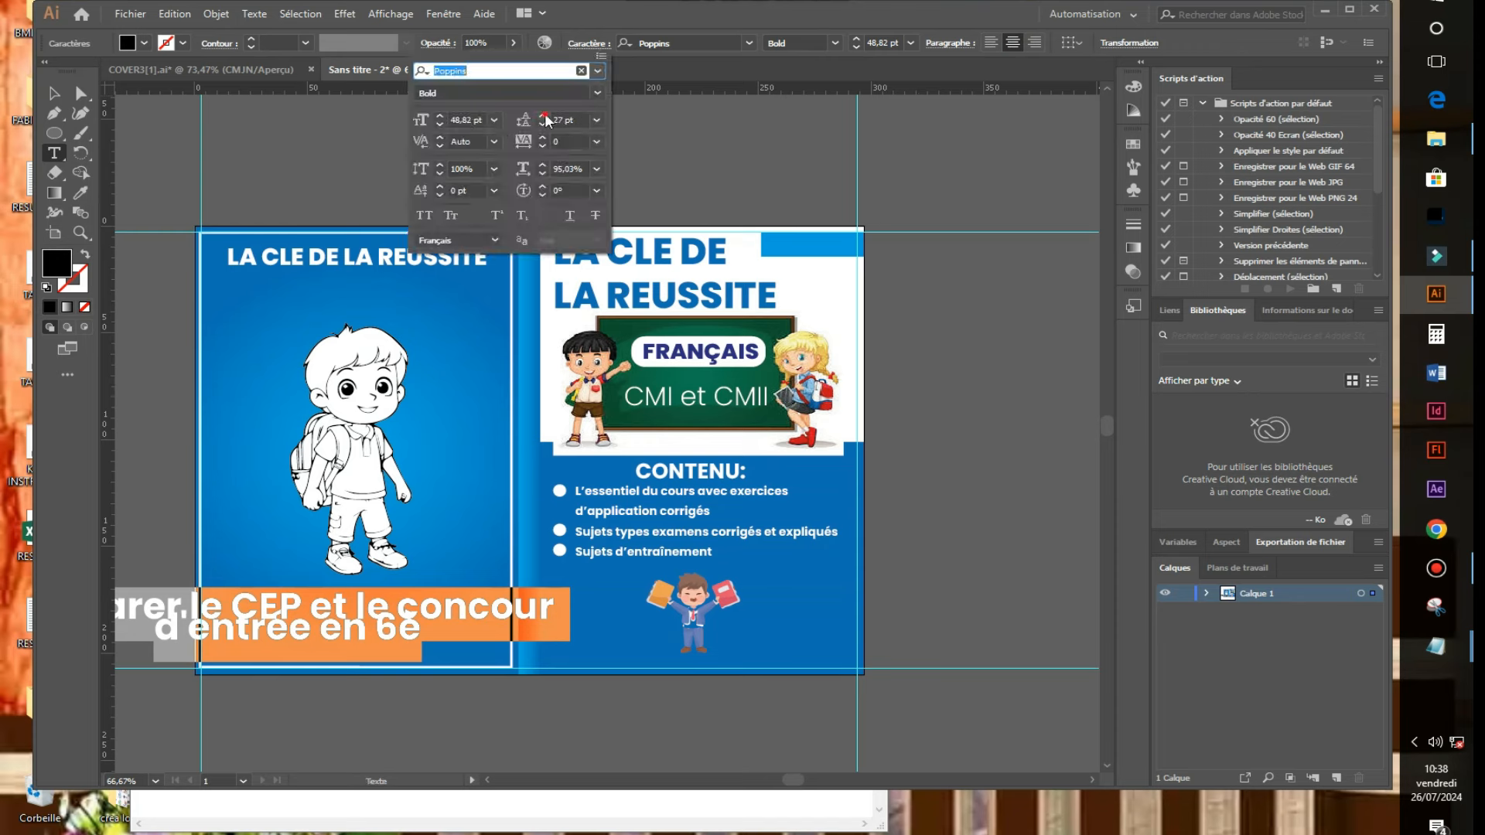
pyautogui.click(544, 115)
pyautogui.click(543, 114)
pyautogui.click(544, 113)
pyautogui.click(544, 113)
pyautogui.click(545, 113)
pyautogui.click(544, 113)
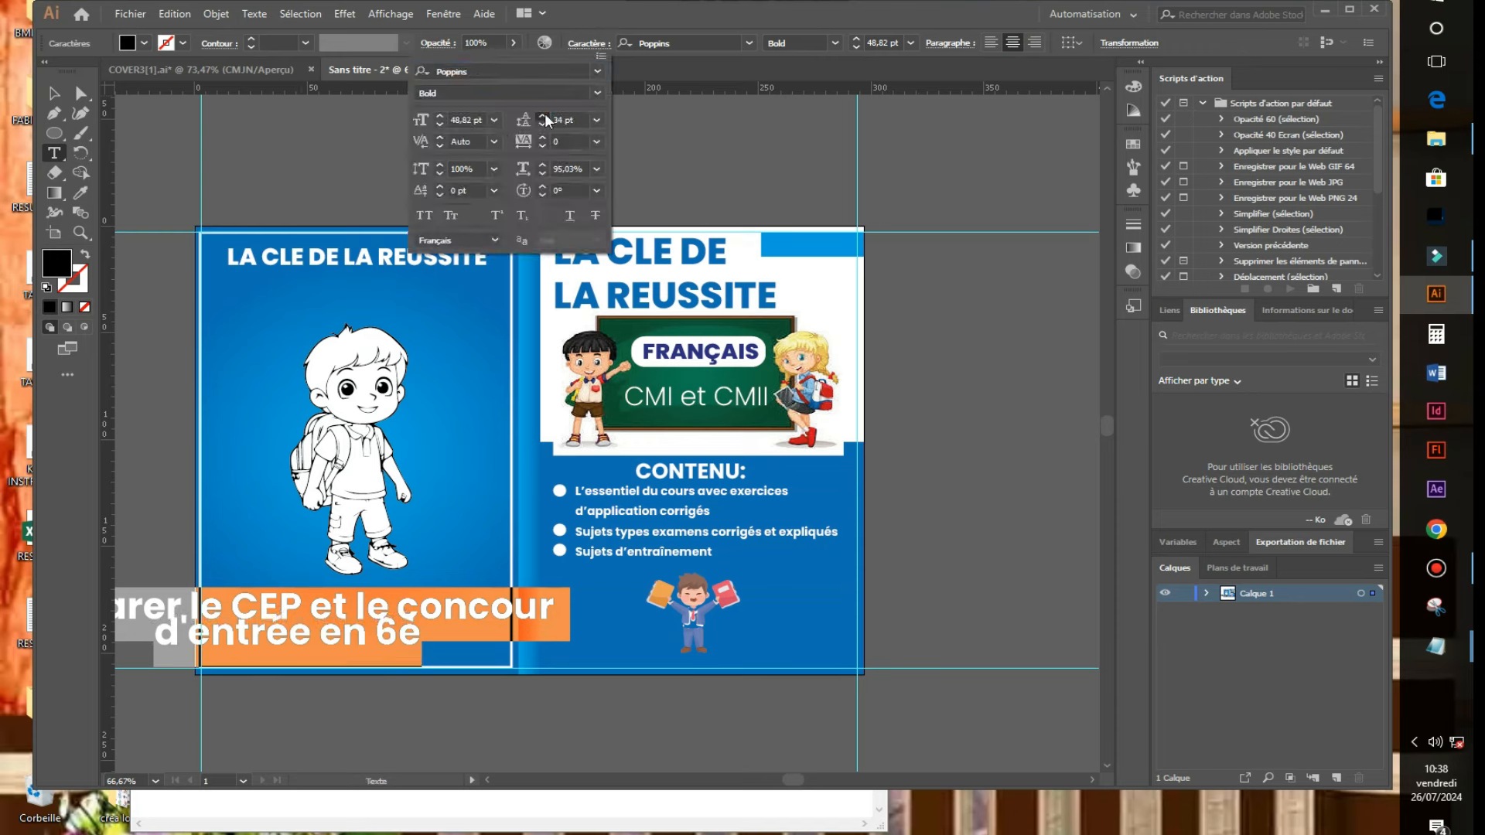
pyautogui.click(545, 113)
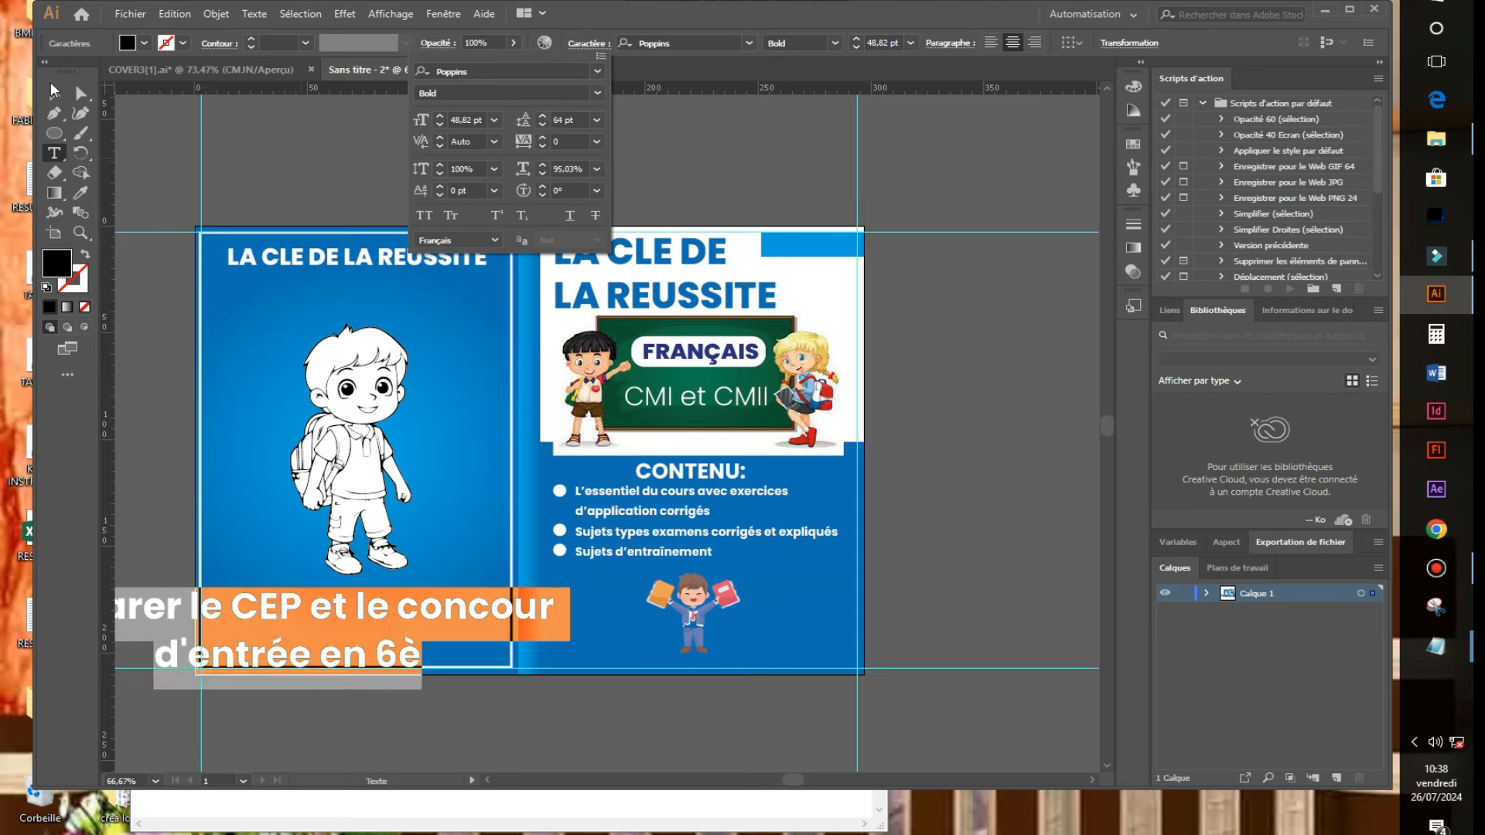
pyautogui.click(54, 91)
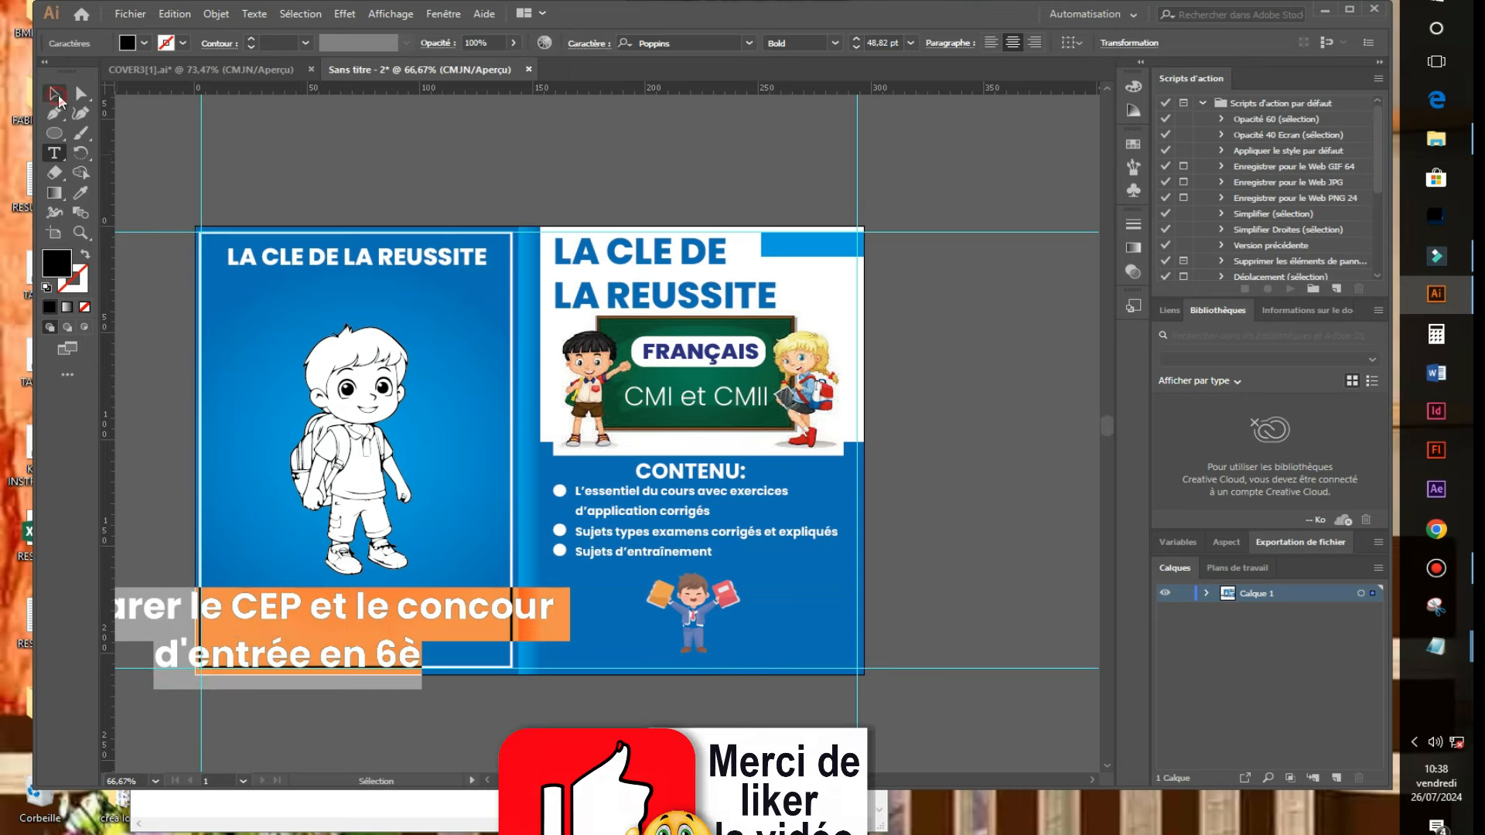
# Scale the objective text down to about 21.12 pt and centre it below the outlined boy, inside the back cover's white frame.
pyautogui.click(55, 94)
pyautogui.moveTo(344, 614); pyautogui.dragTo(475, 601)
pyautogui.moveTo(694, 578); pyautogui.dragTo(388, 628)
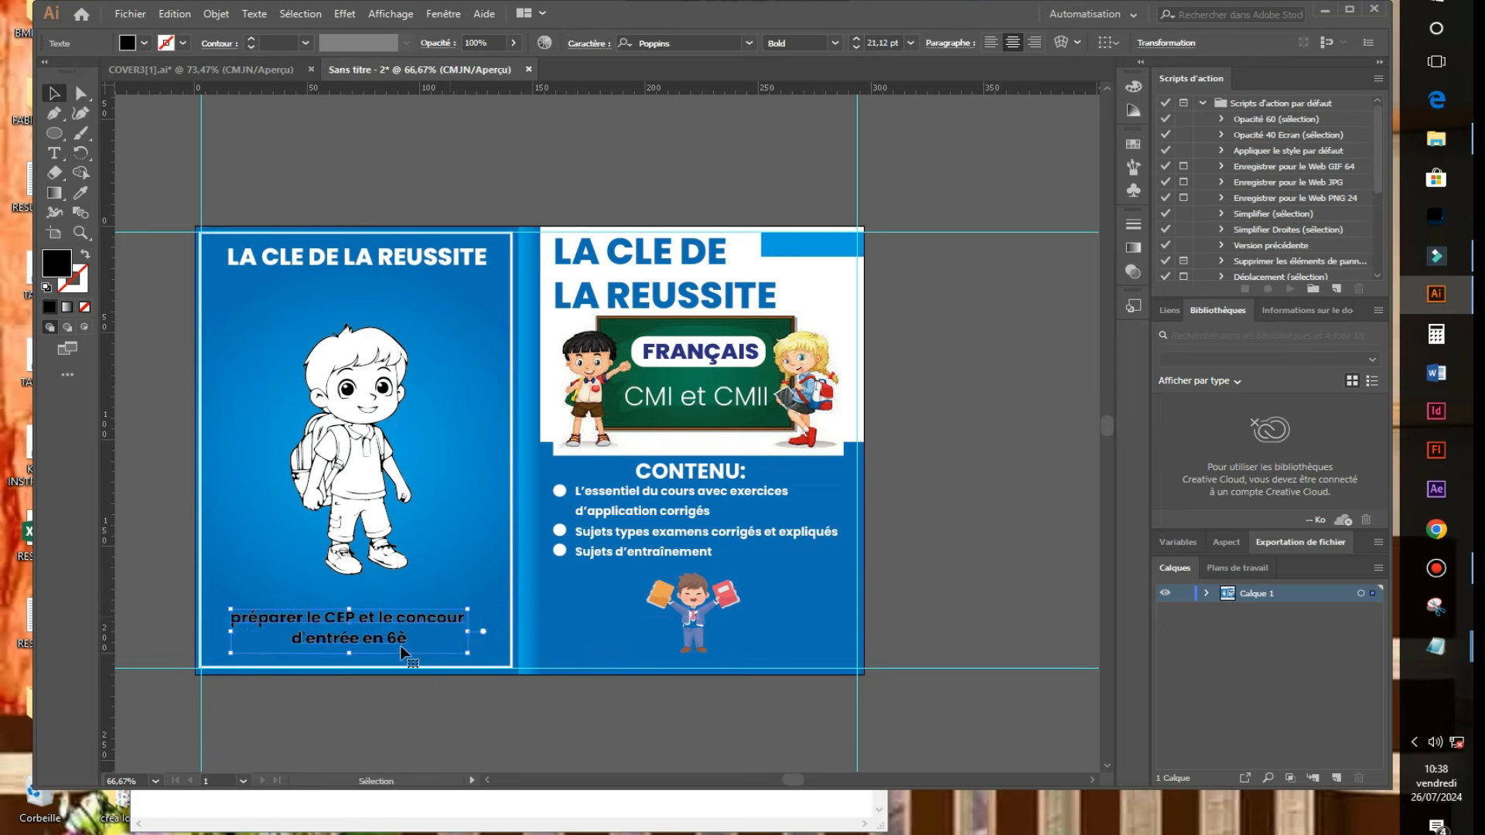
pyautogui.press('Right')
pyautogui.press('Right')
pyautogui.press('Right')
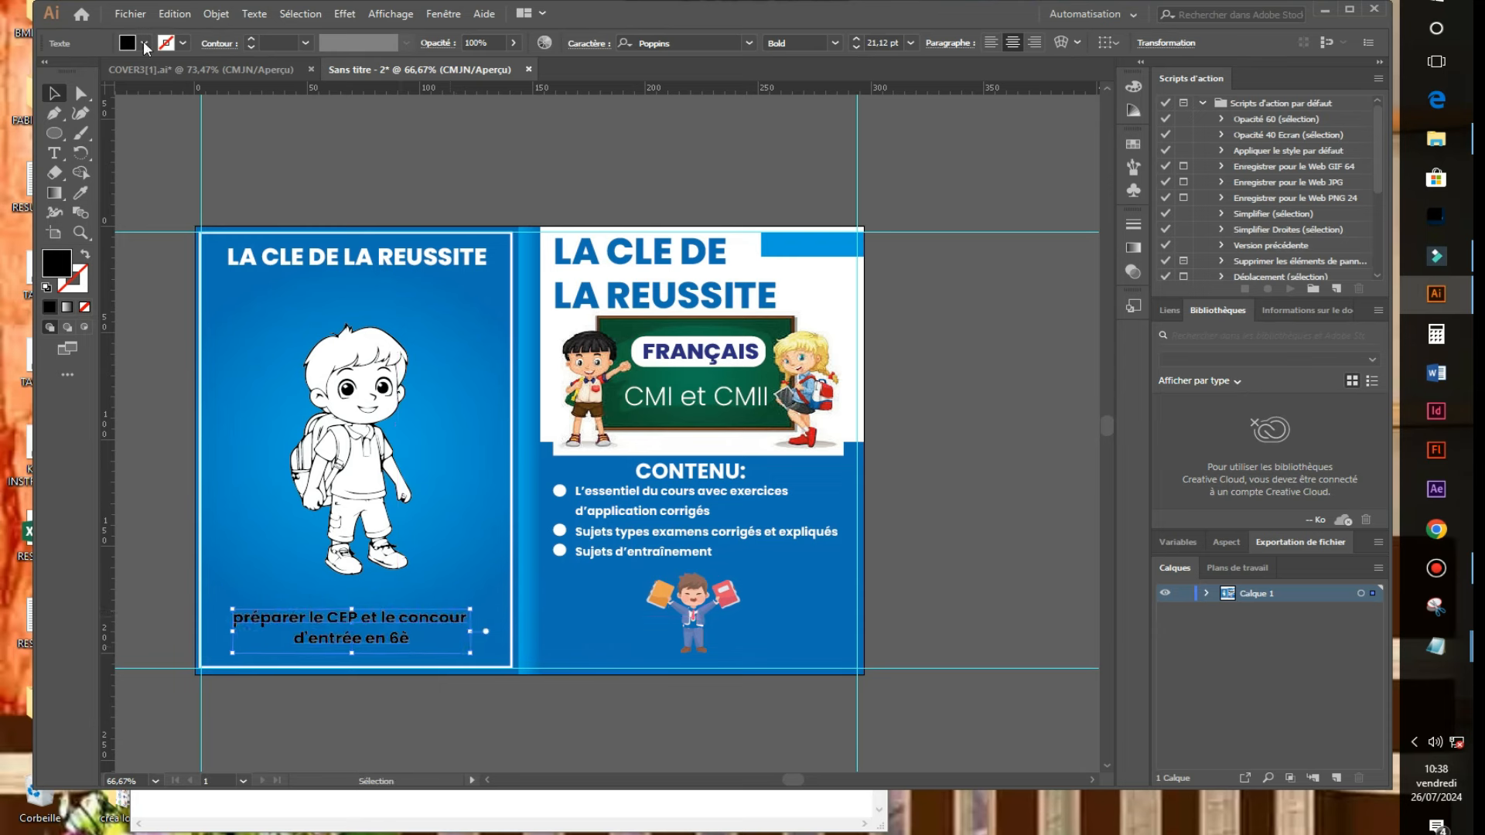
pyautogui.hotkey('shift', 'Right')
pyautogui.hotkey('shift', 'Right')
# Fill the objective text on the back cover with white.
pyautogui.click(145, 48)
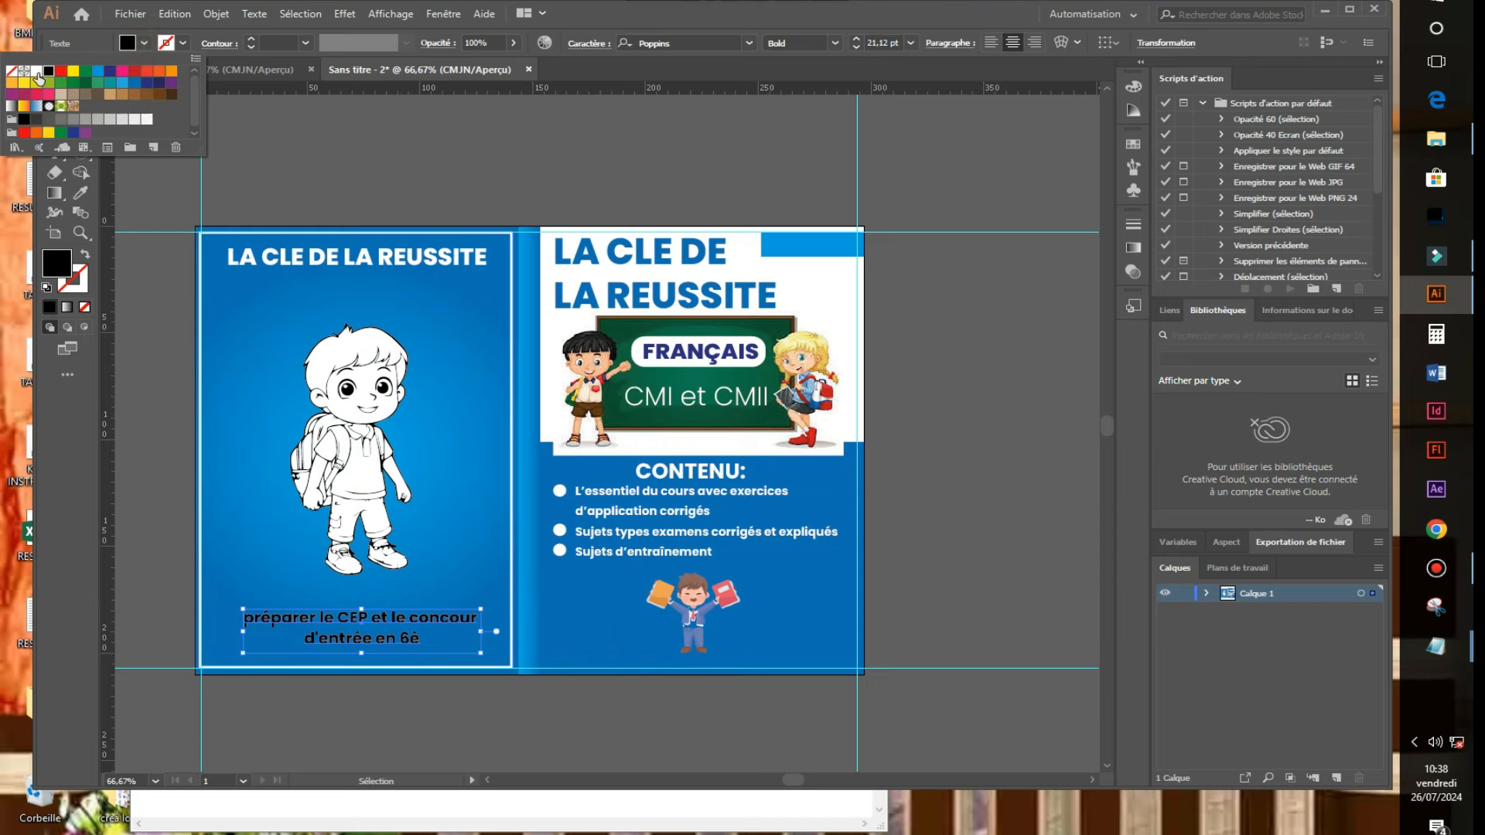
pyautogui.click(36, 74)
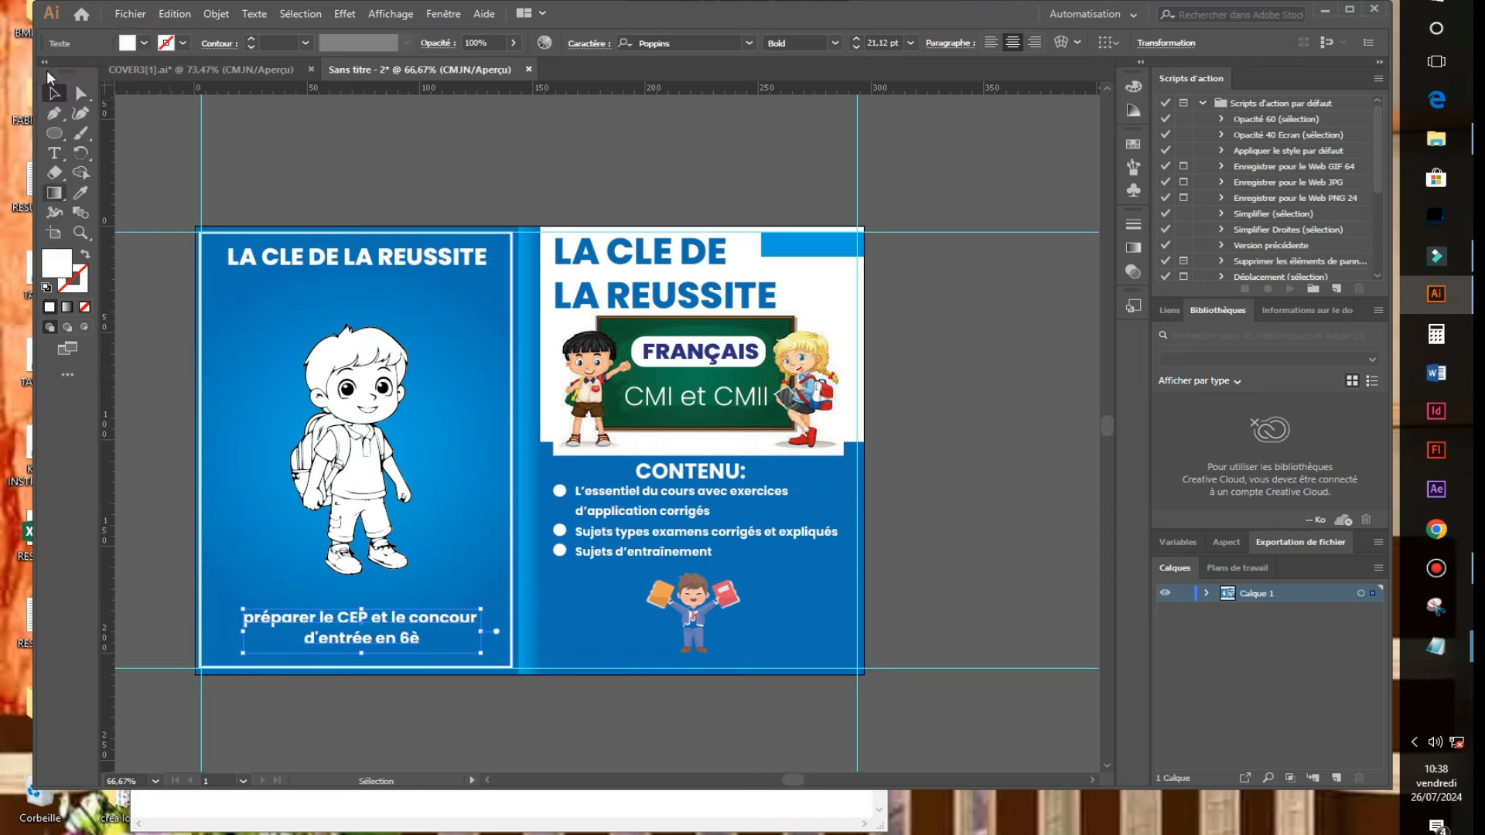
pyautogui.click(966, 429)
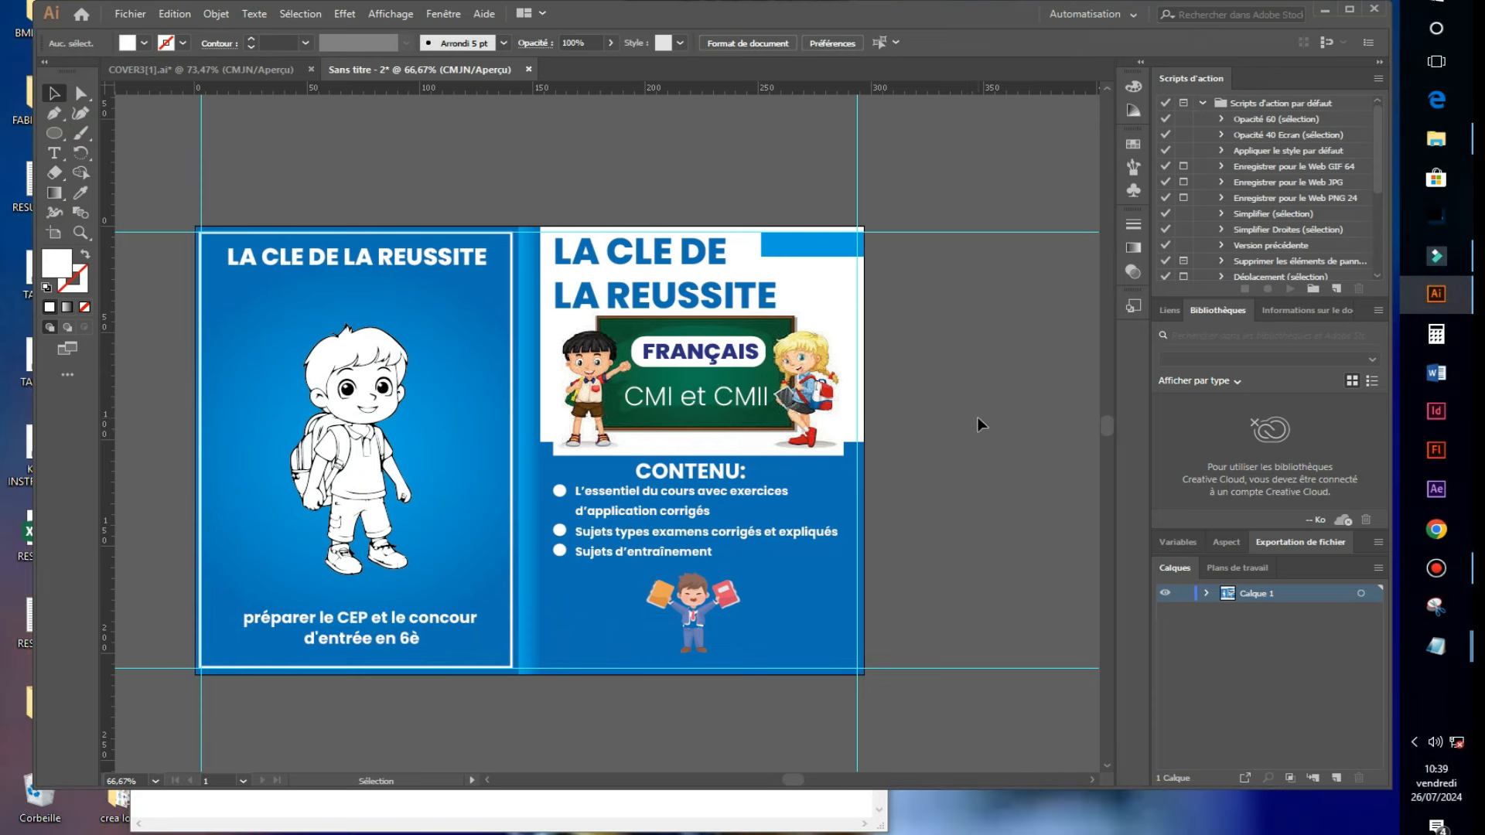
# Nudge the vertical guide near the front cover's outer edge outward to about X 295.1 mm.
pyautogui.click(860, 176)
pyautogui.click(851, 171)
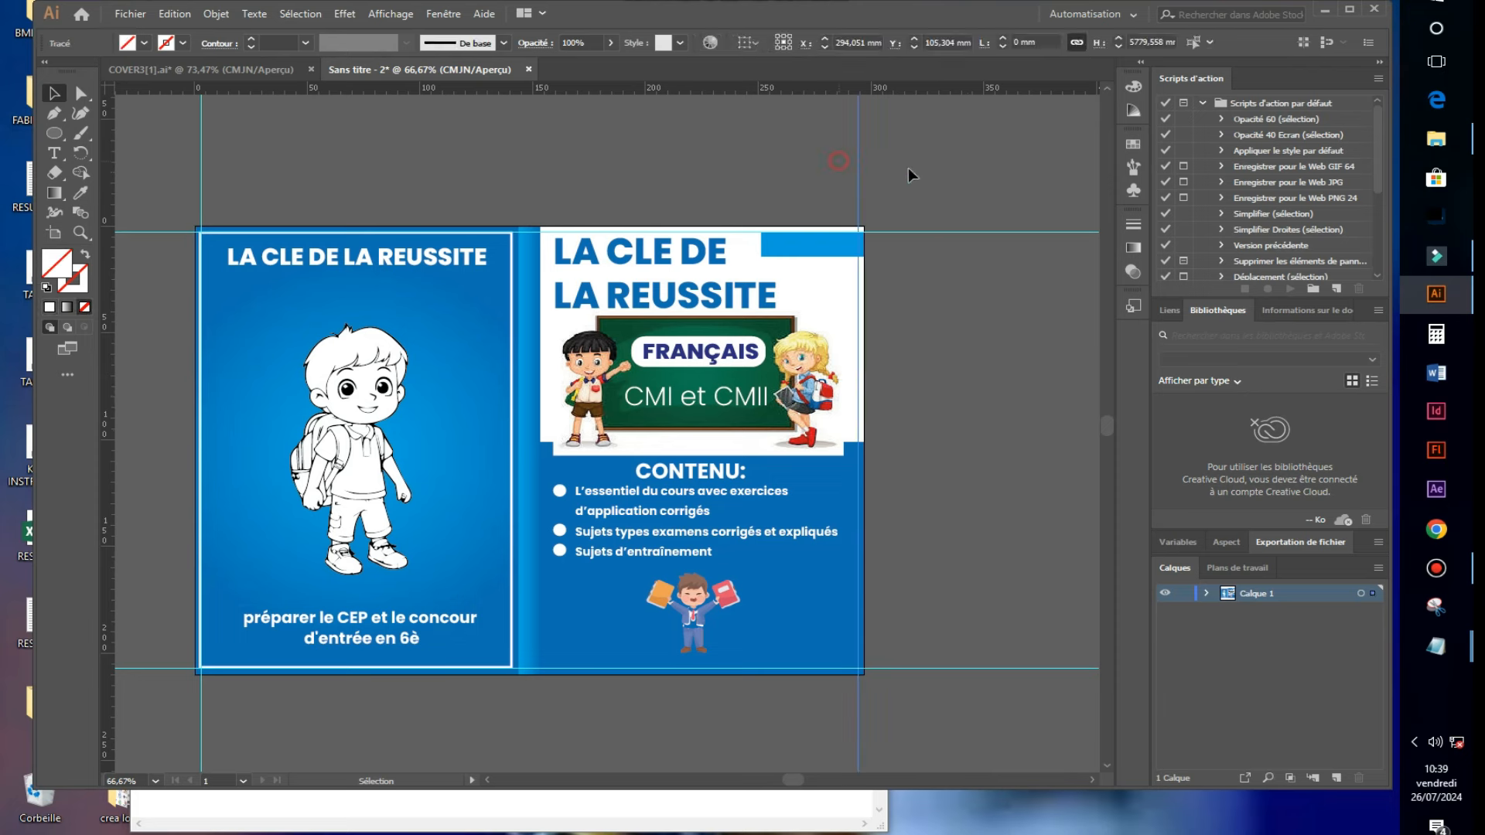
pyautogui.press('Right')
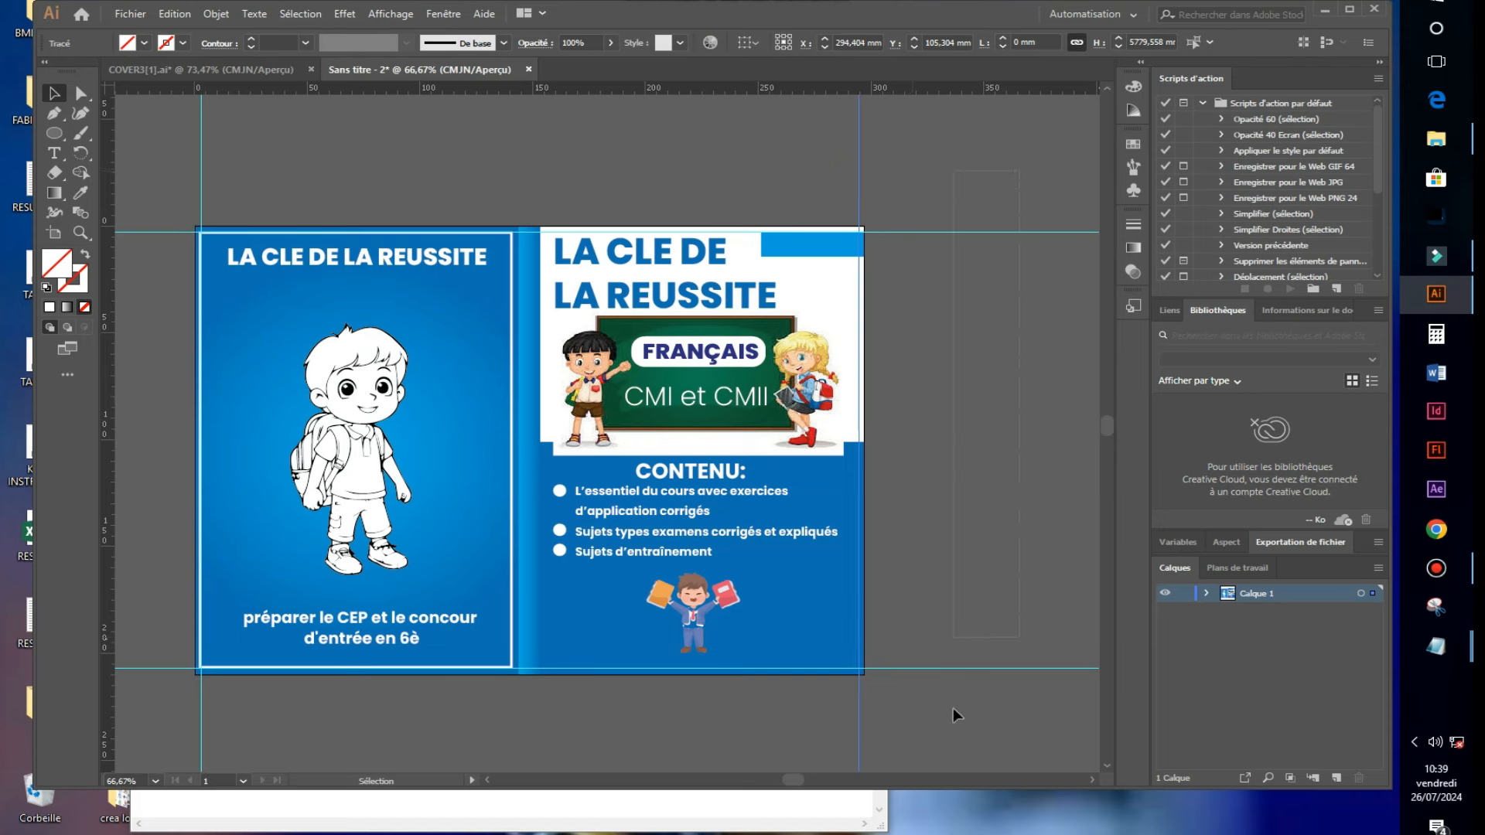
pyautogui.moveTo(912, 174); pyautogui.dragTo(754, 150)
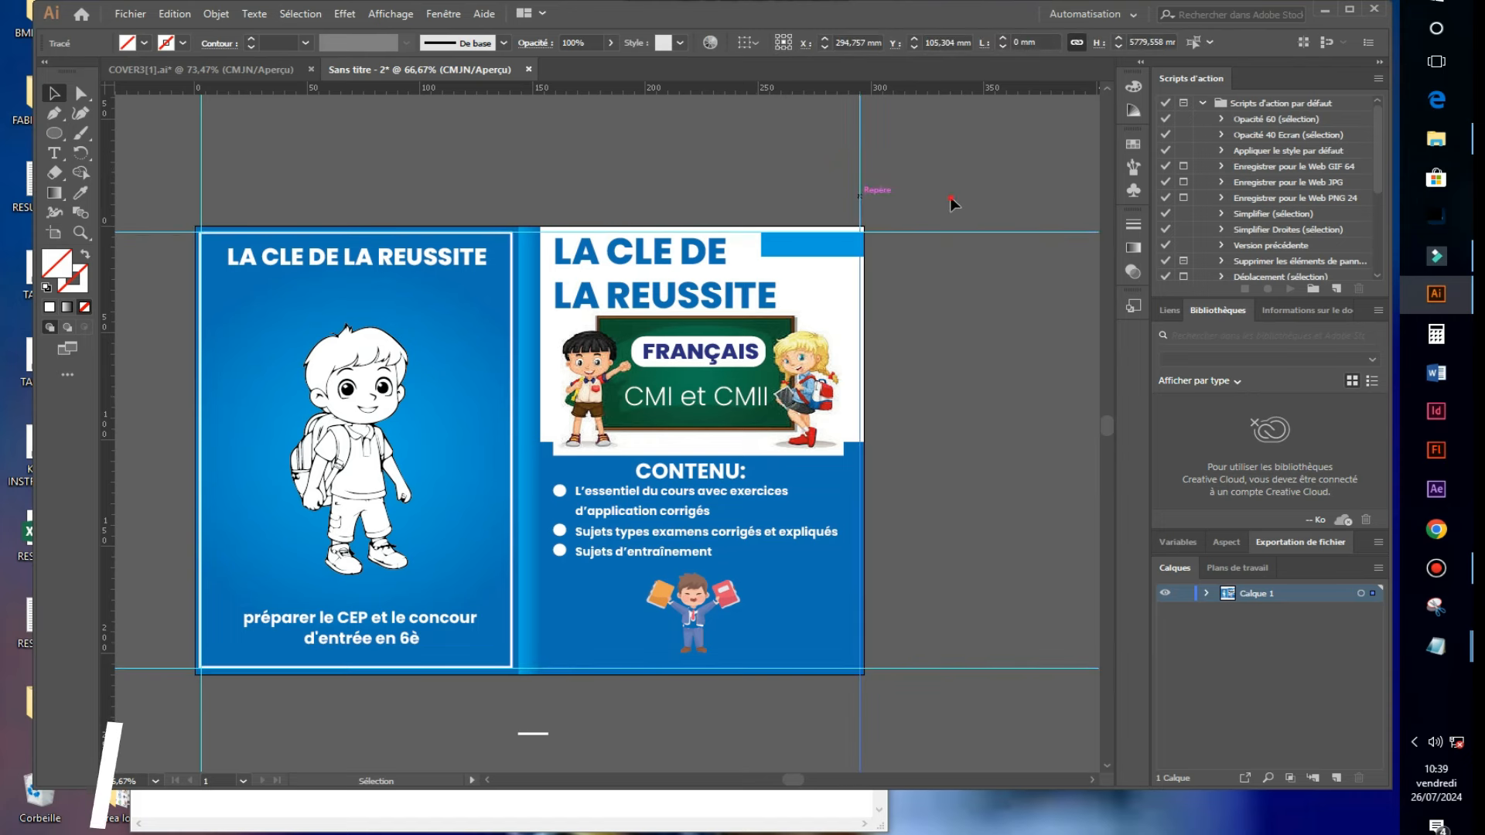
pyautogui.click(860, 195)
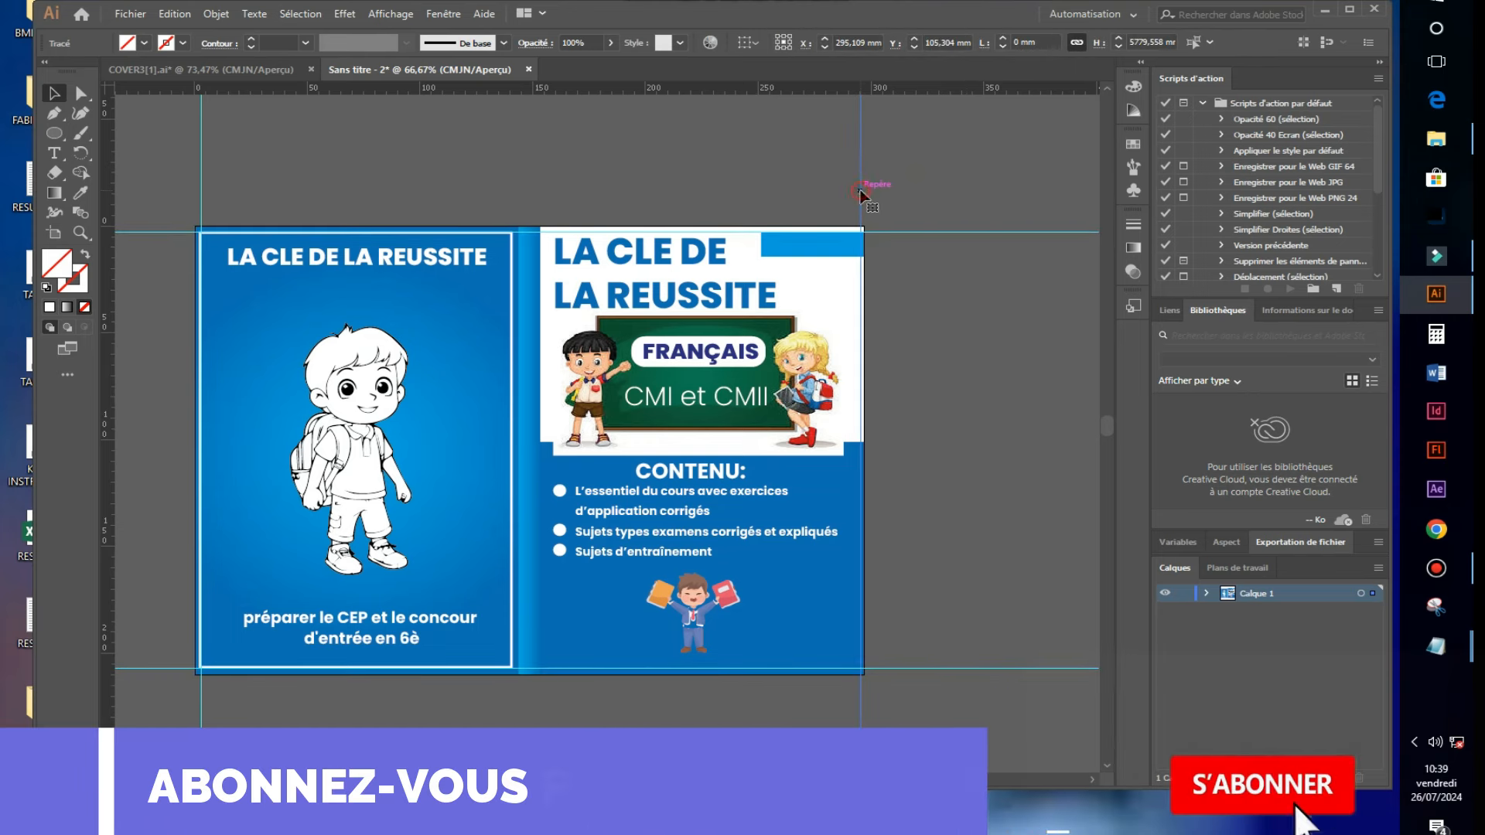
pyautogui.click(934, 231)
# Move the vertical guide near the back cover's outer edge about 8 mm inward and select the lower horizontal guide.
pyautogui.moveTo(202, 147); pyautogui.dragTo(219, 145)
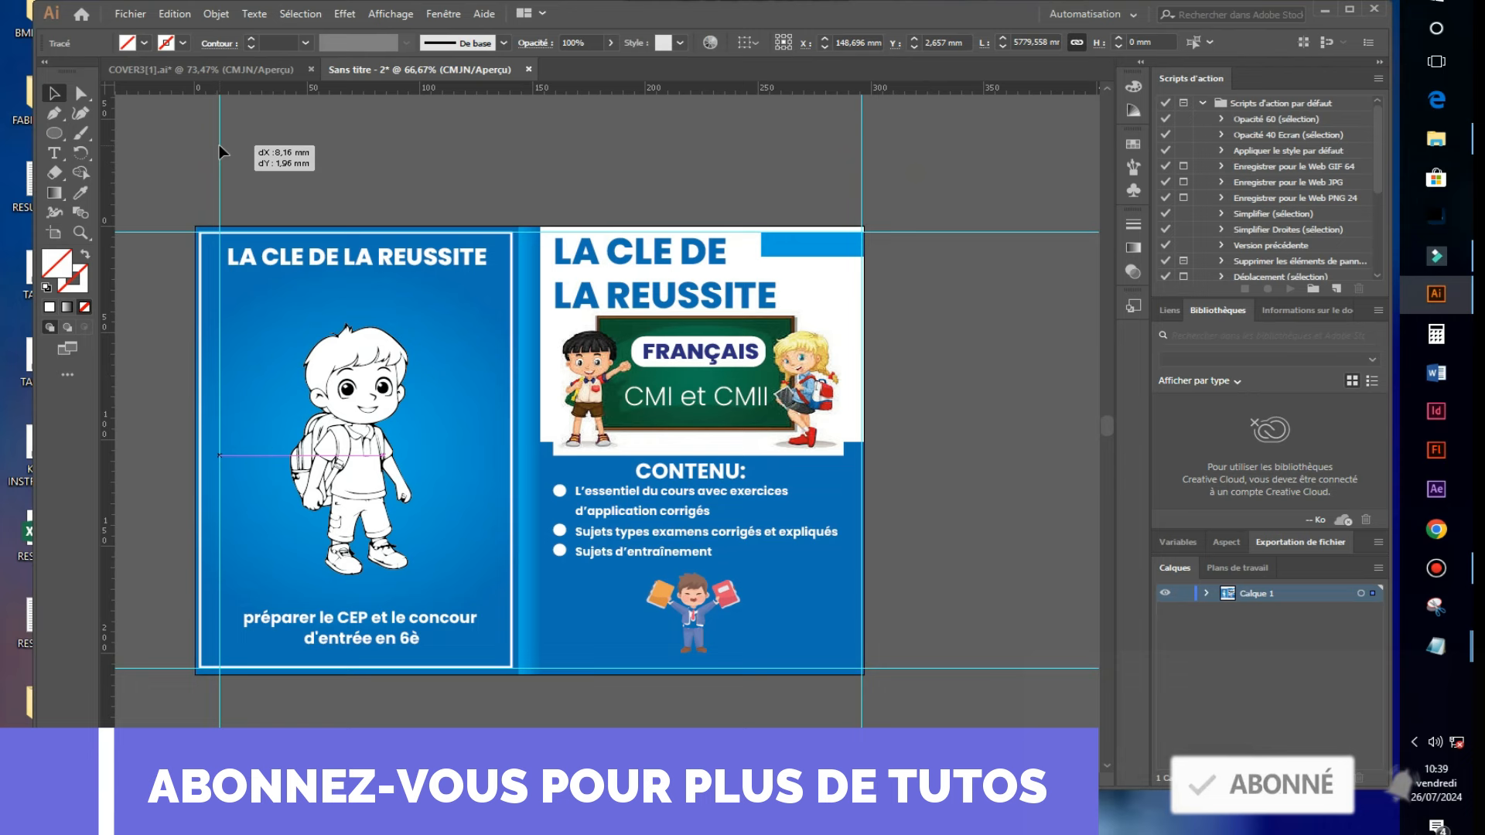
pyautogui.click(155, 232)
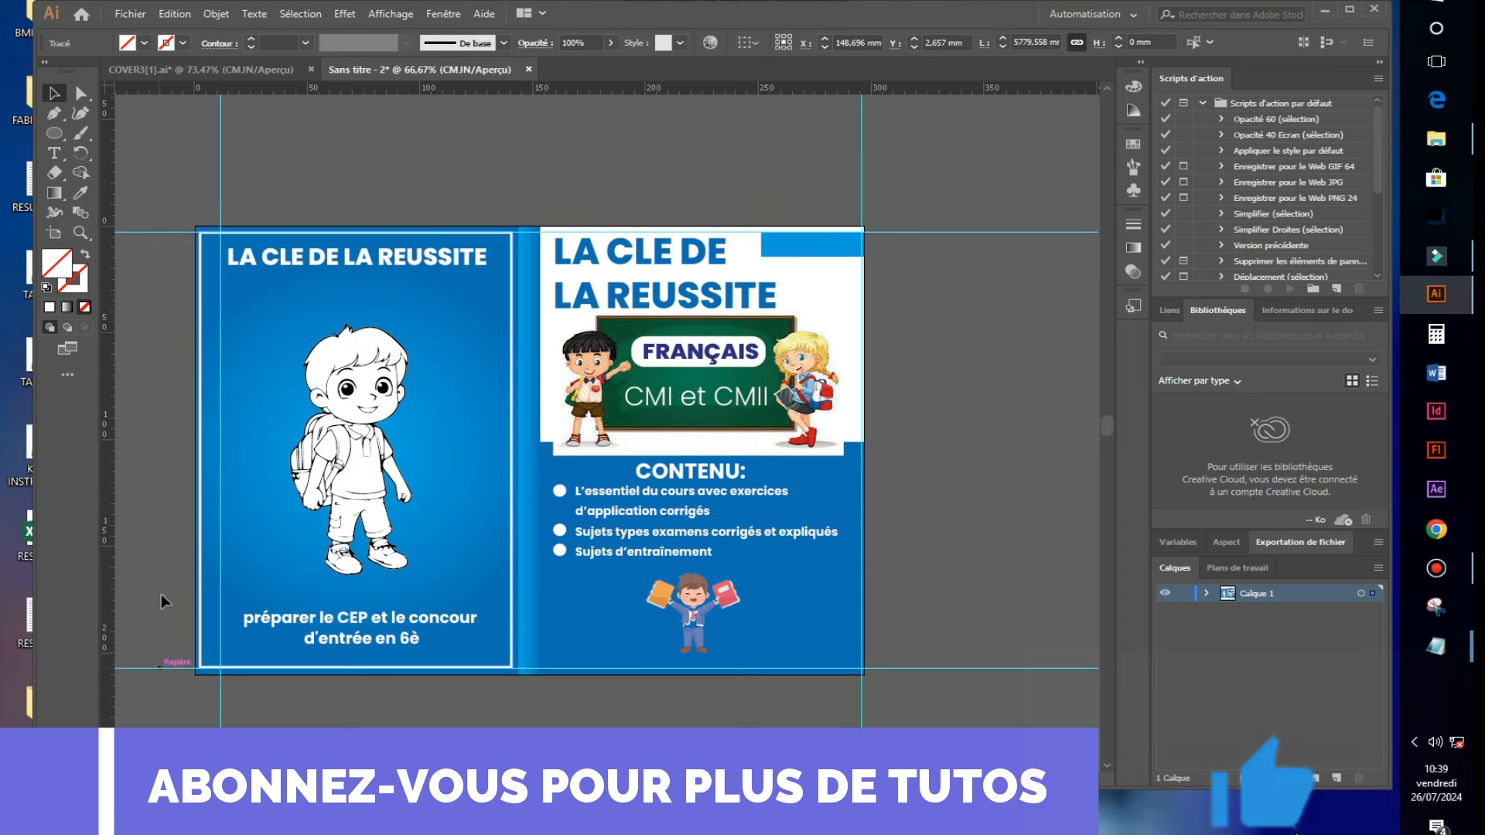
pyautogui.click(160, 667)
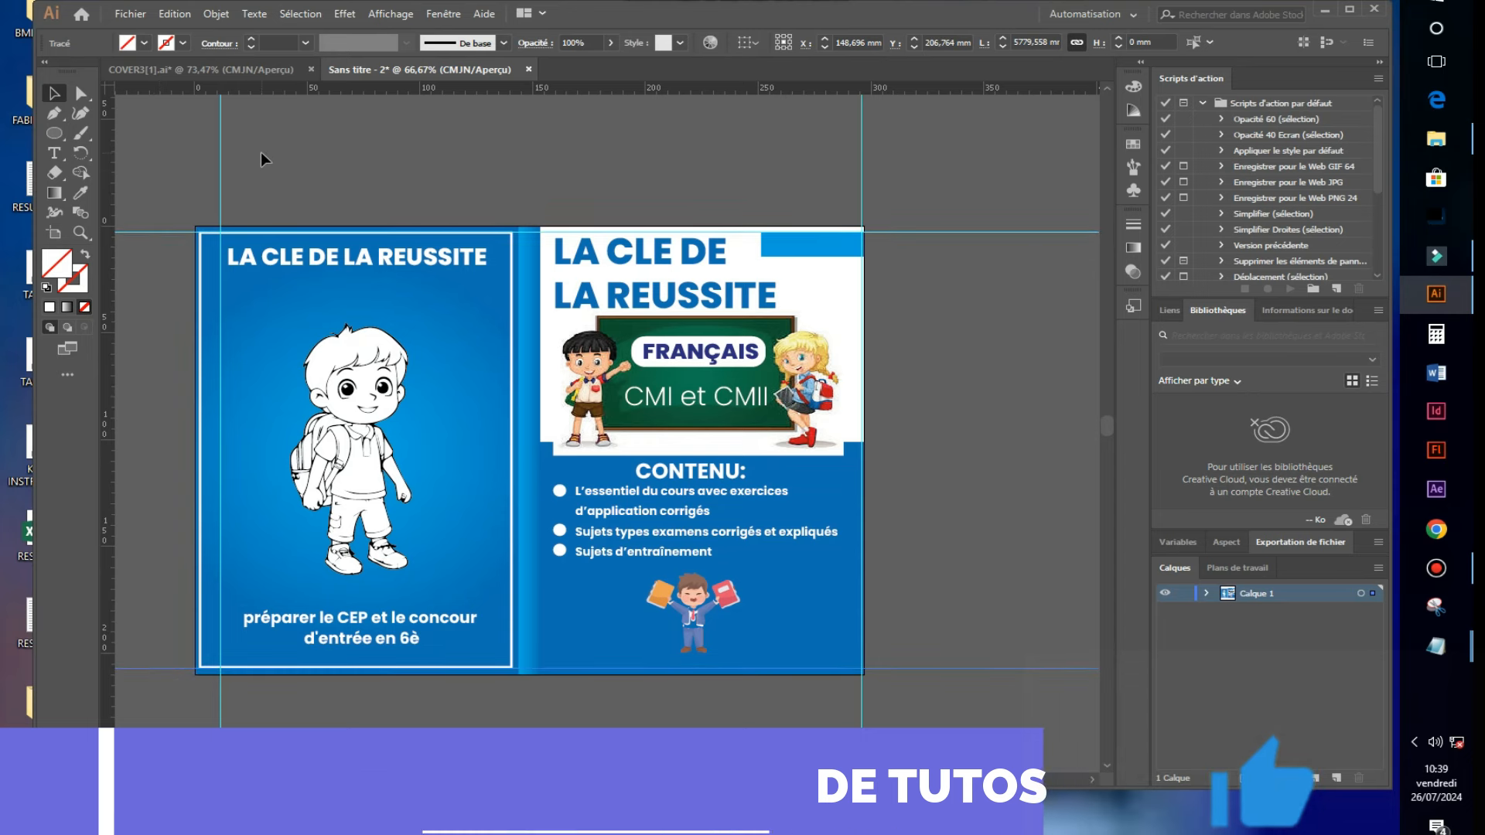